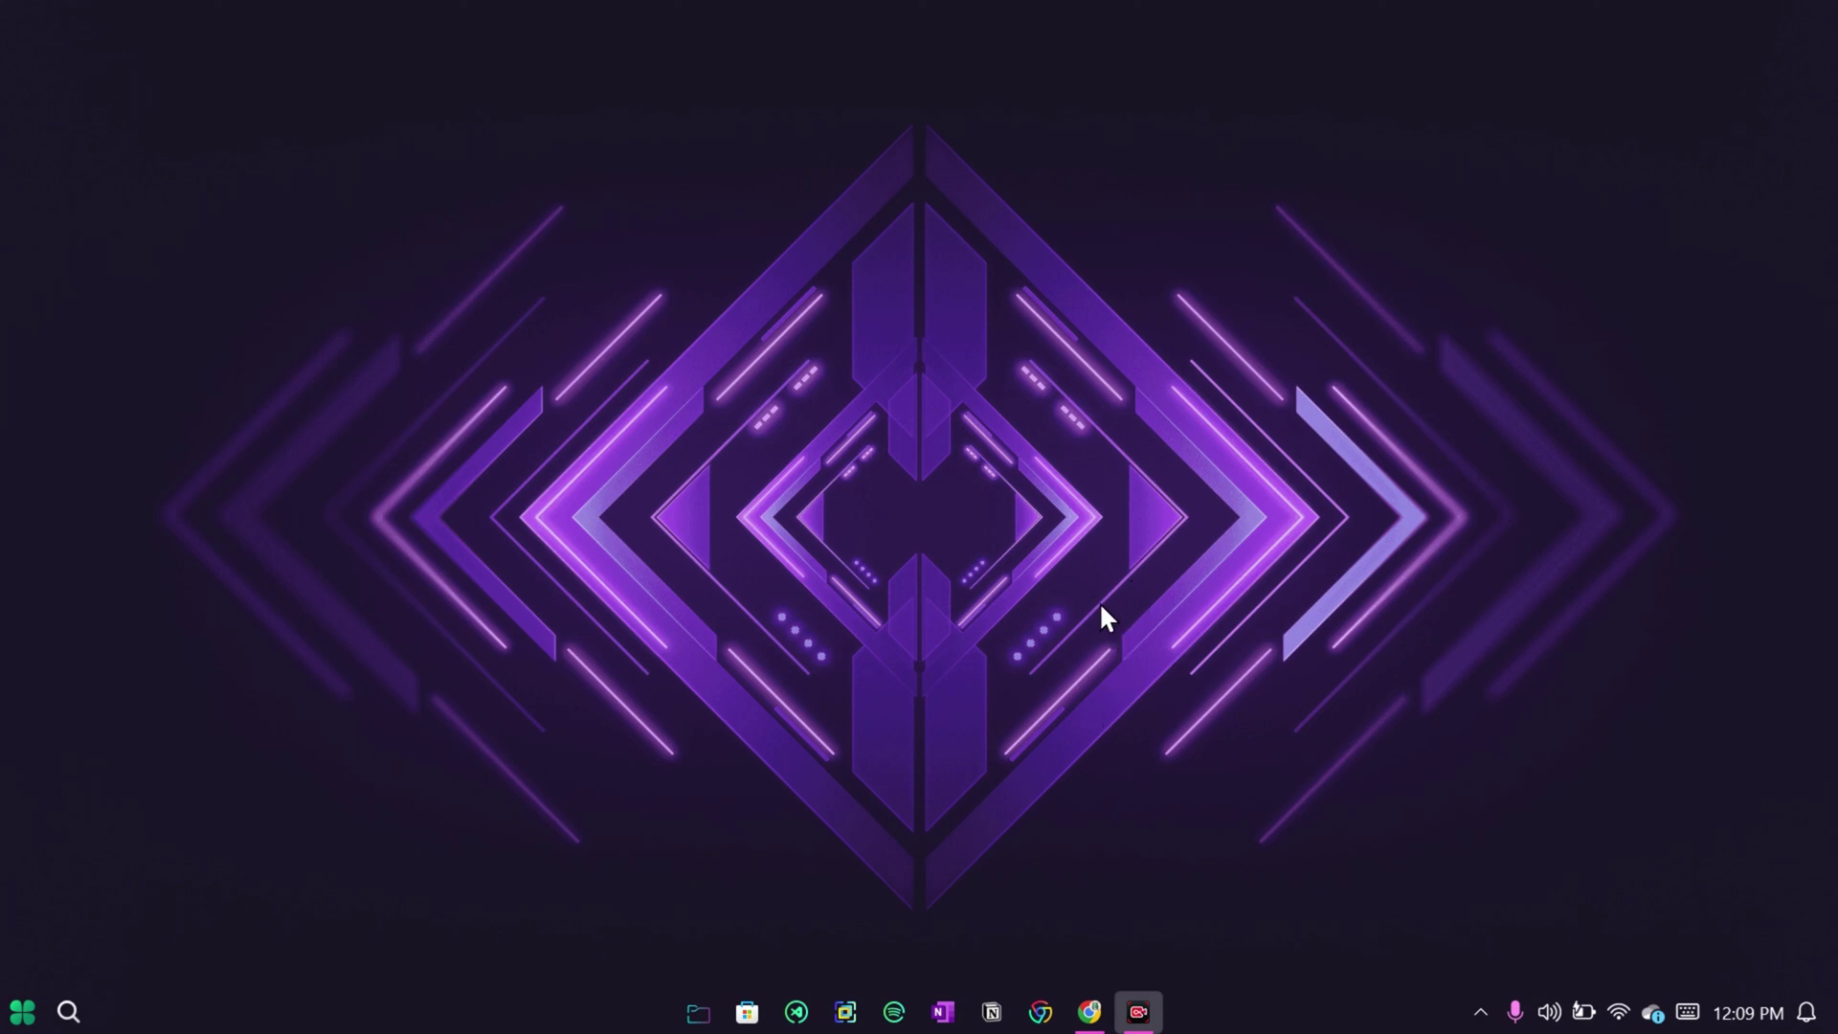
# Switch to Chrome and look through the feature overview on the Tails home page
pyautogui.moveTo(1081, 1024)
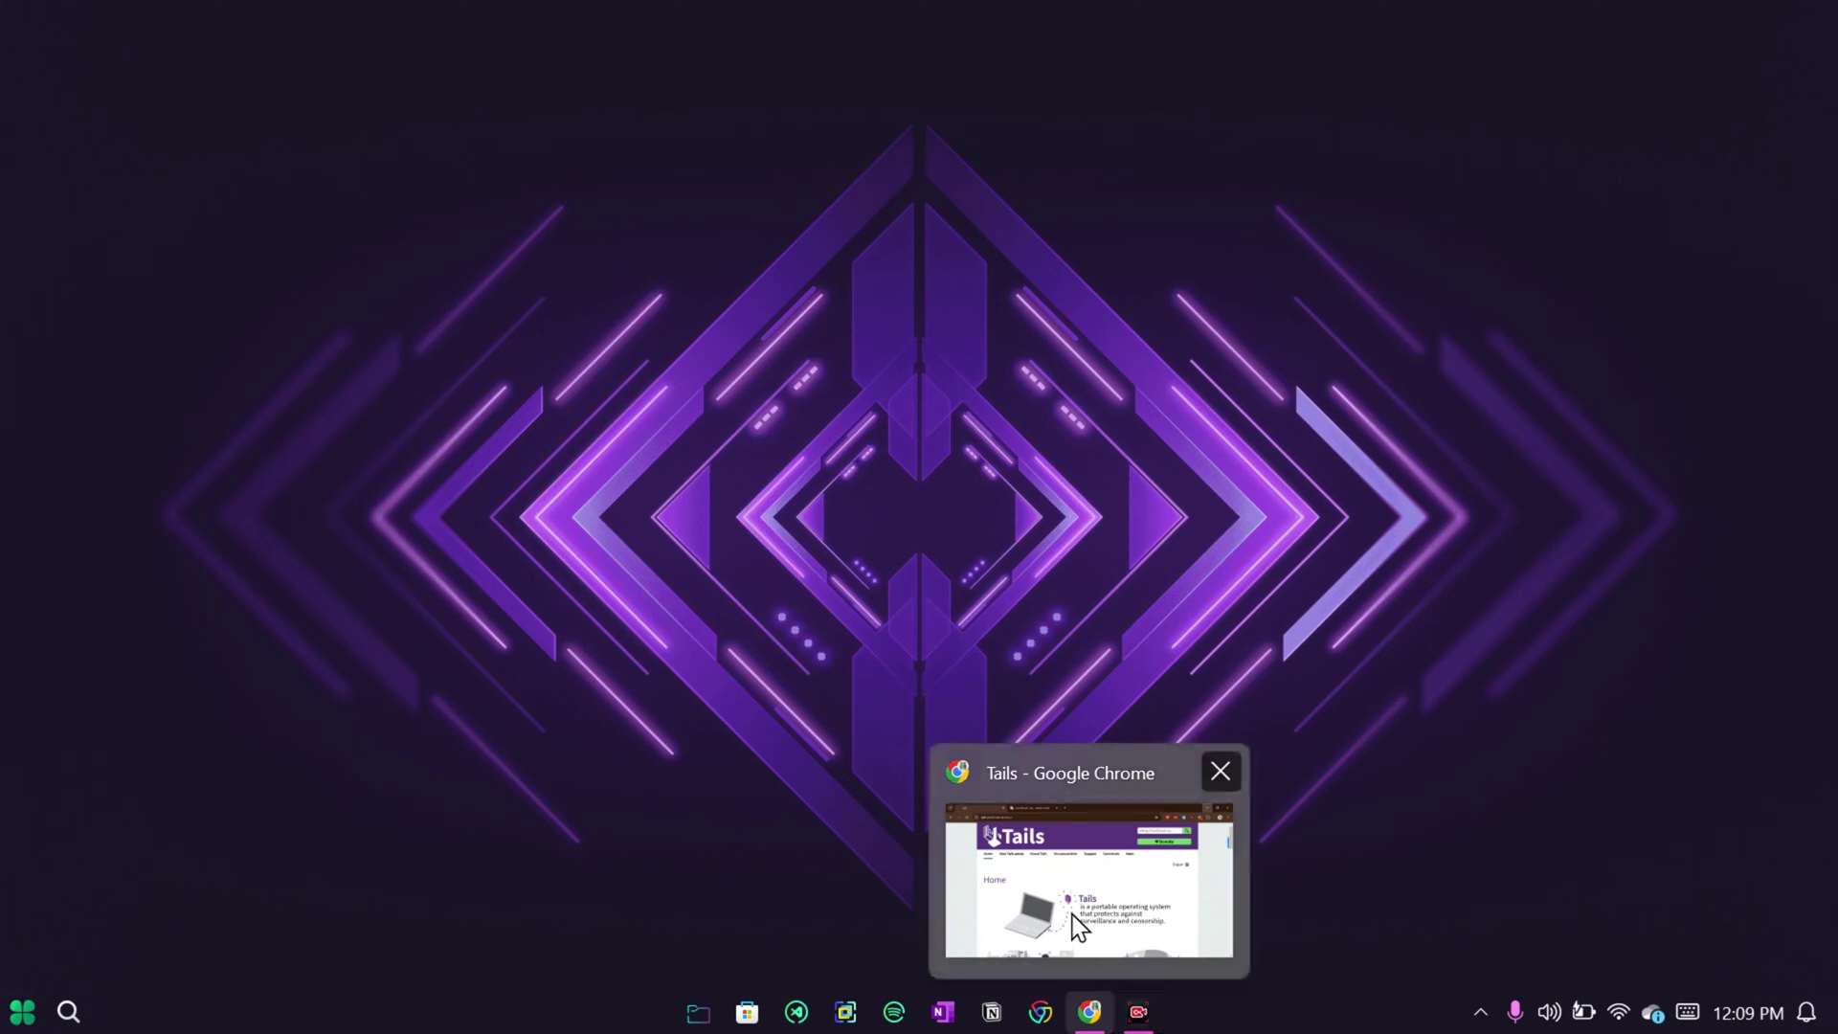
pyautogui.click(1079, 811)
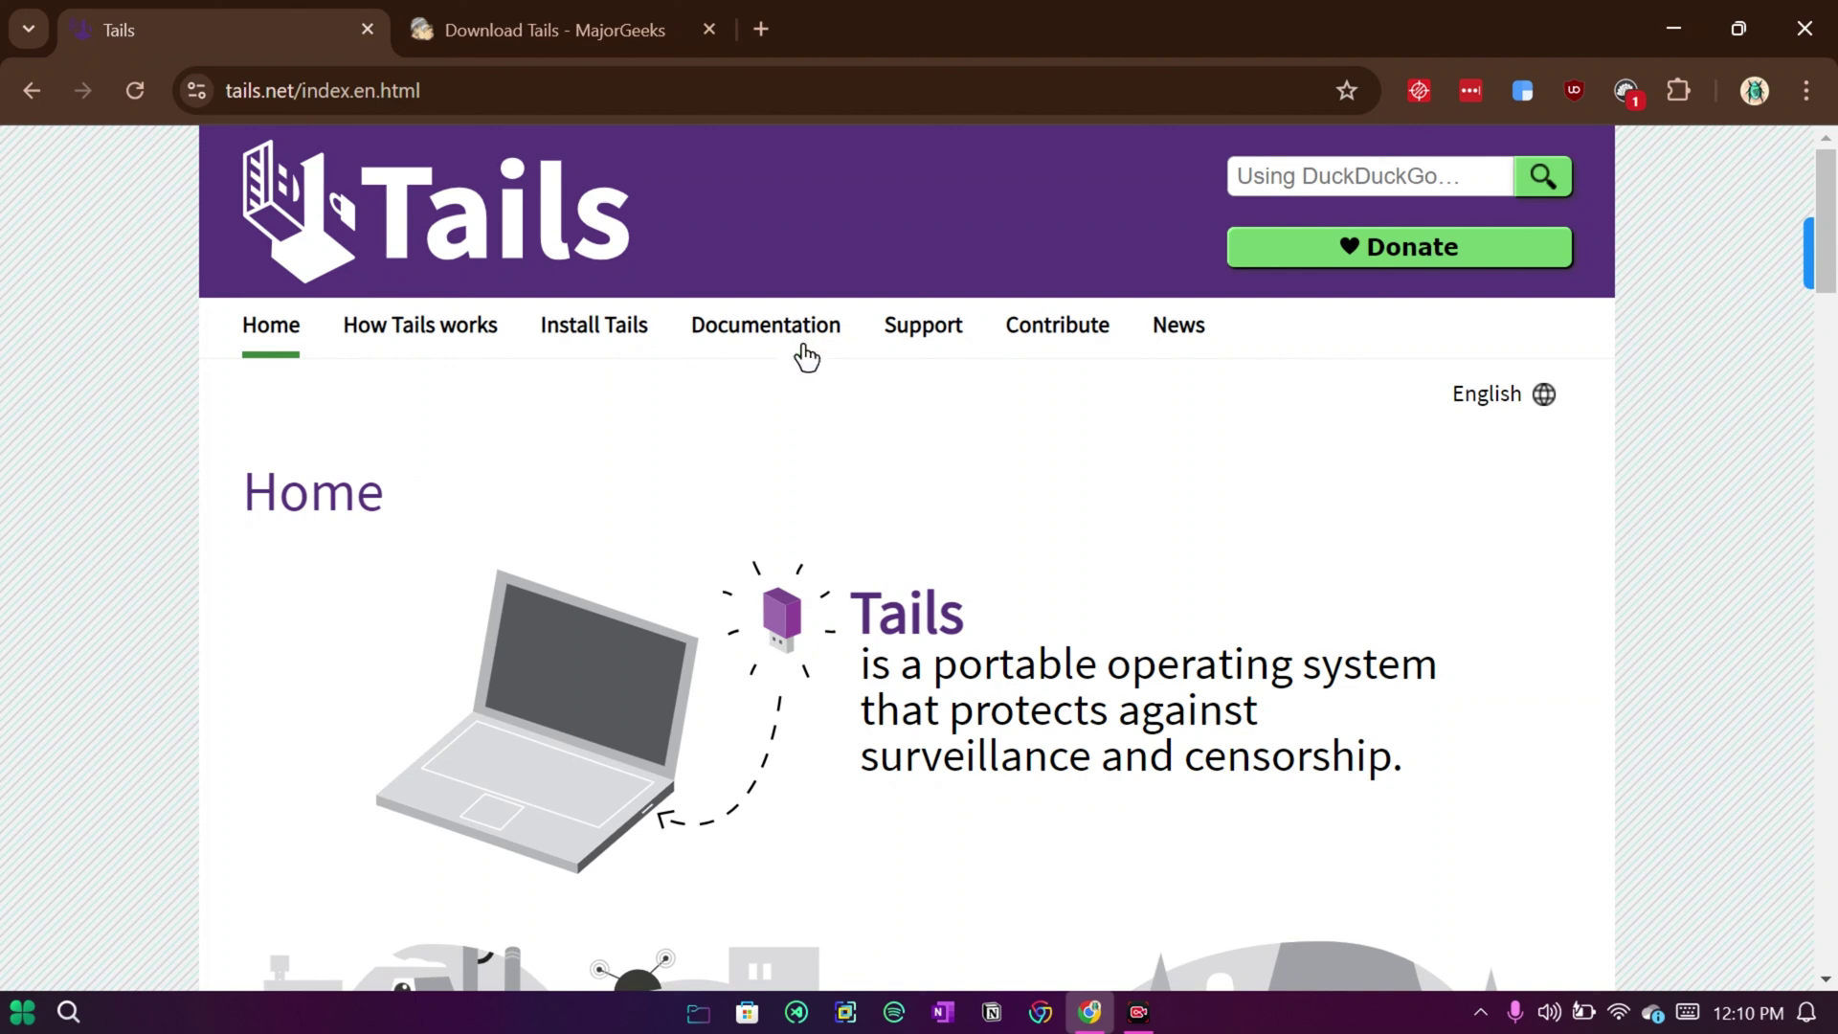
pyautogui.scroll(-1, 986, 473)
pyautogui.scroll(-2, 986, 473)
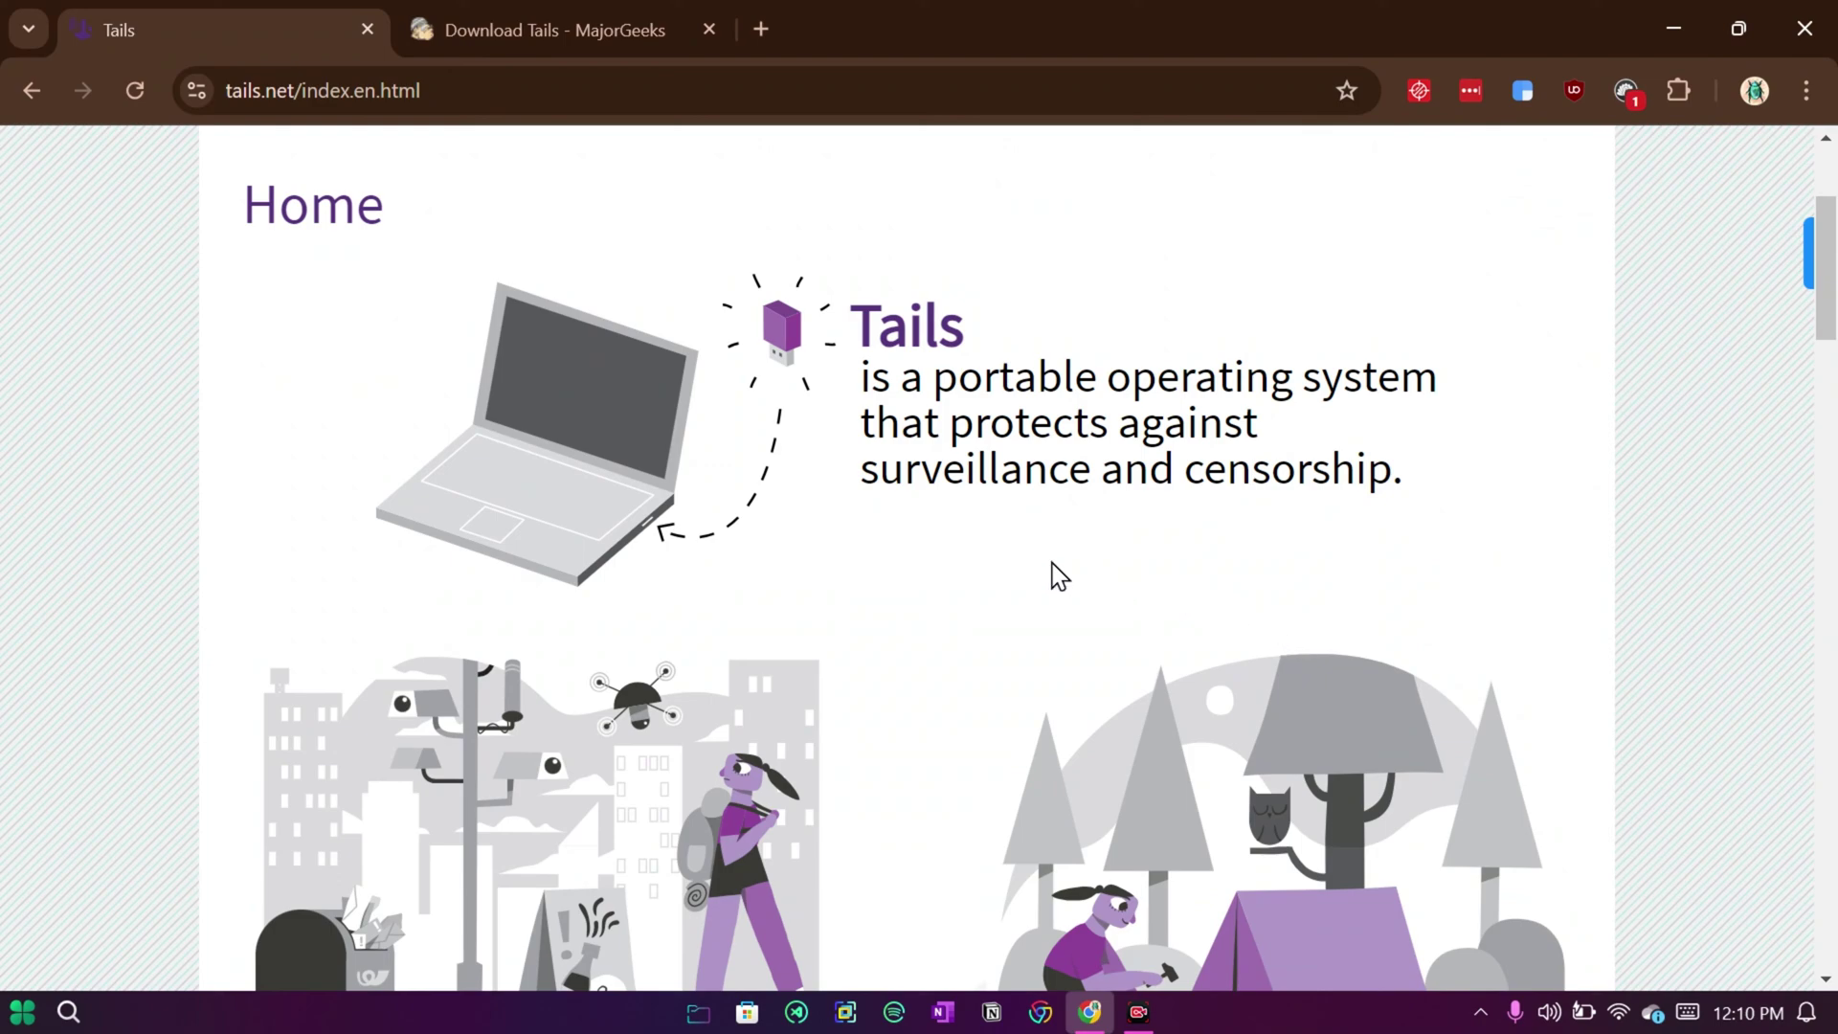
pyautogui.scroll(-10, 1050, 565)
pyautogui.scroll(6, 1034, 473)
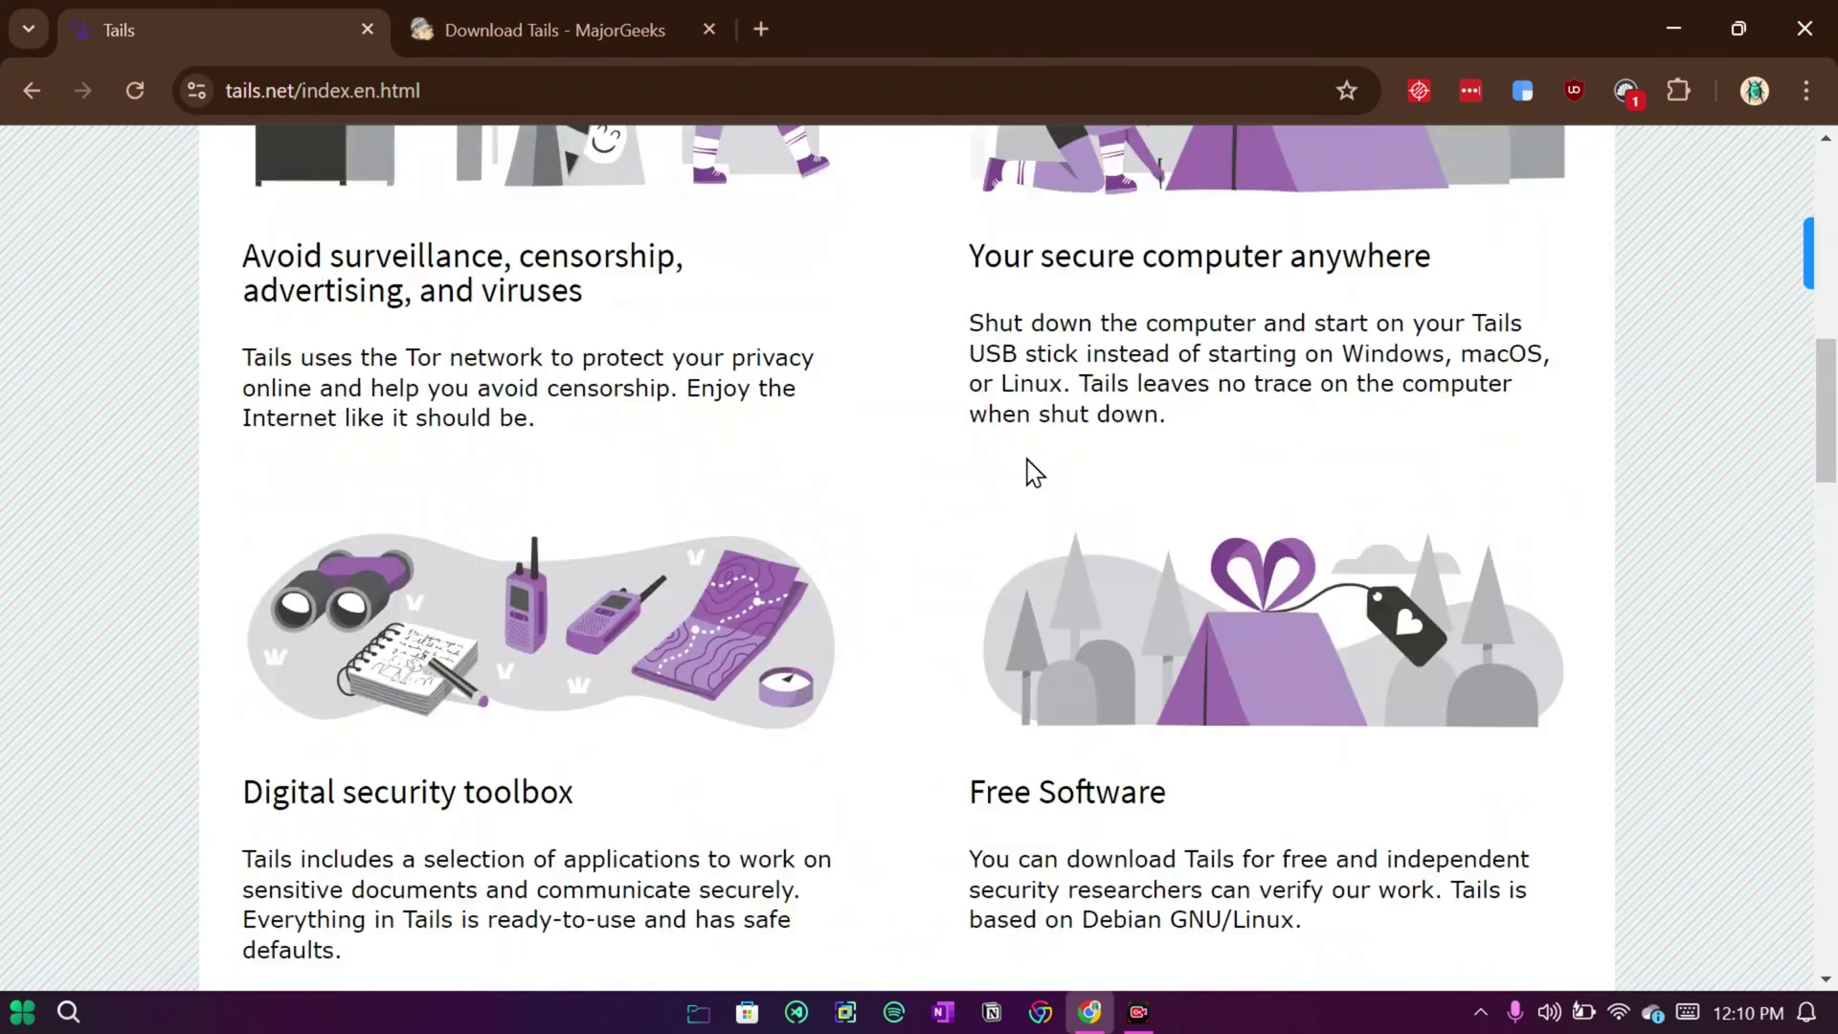
pyautogui.scroll(1, 1034, 473)
pyautogui.scroll(-7, 1031, 469)
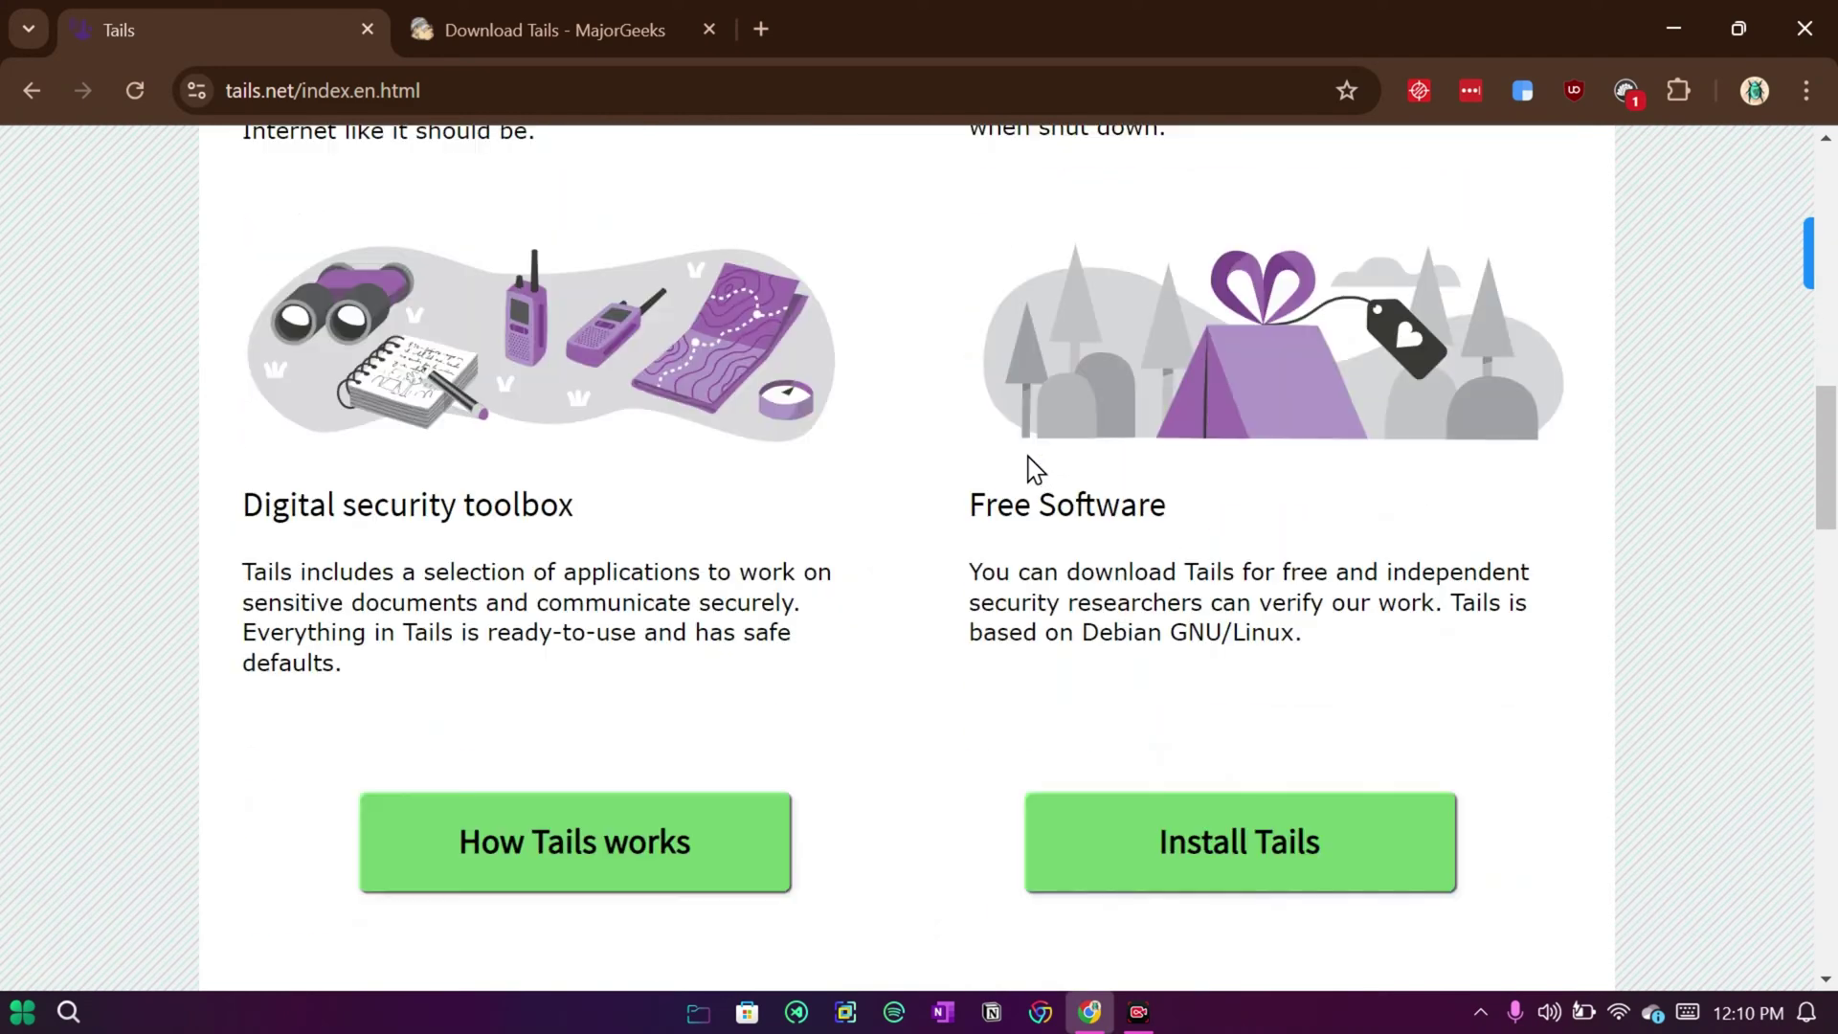
pyautogui.moveTo(1828, 460); pyautogui.dragTo(1830, 144)
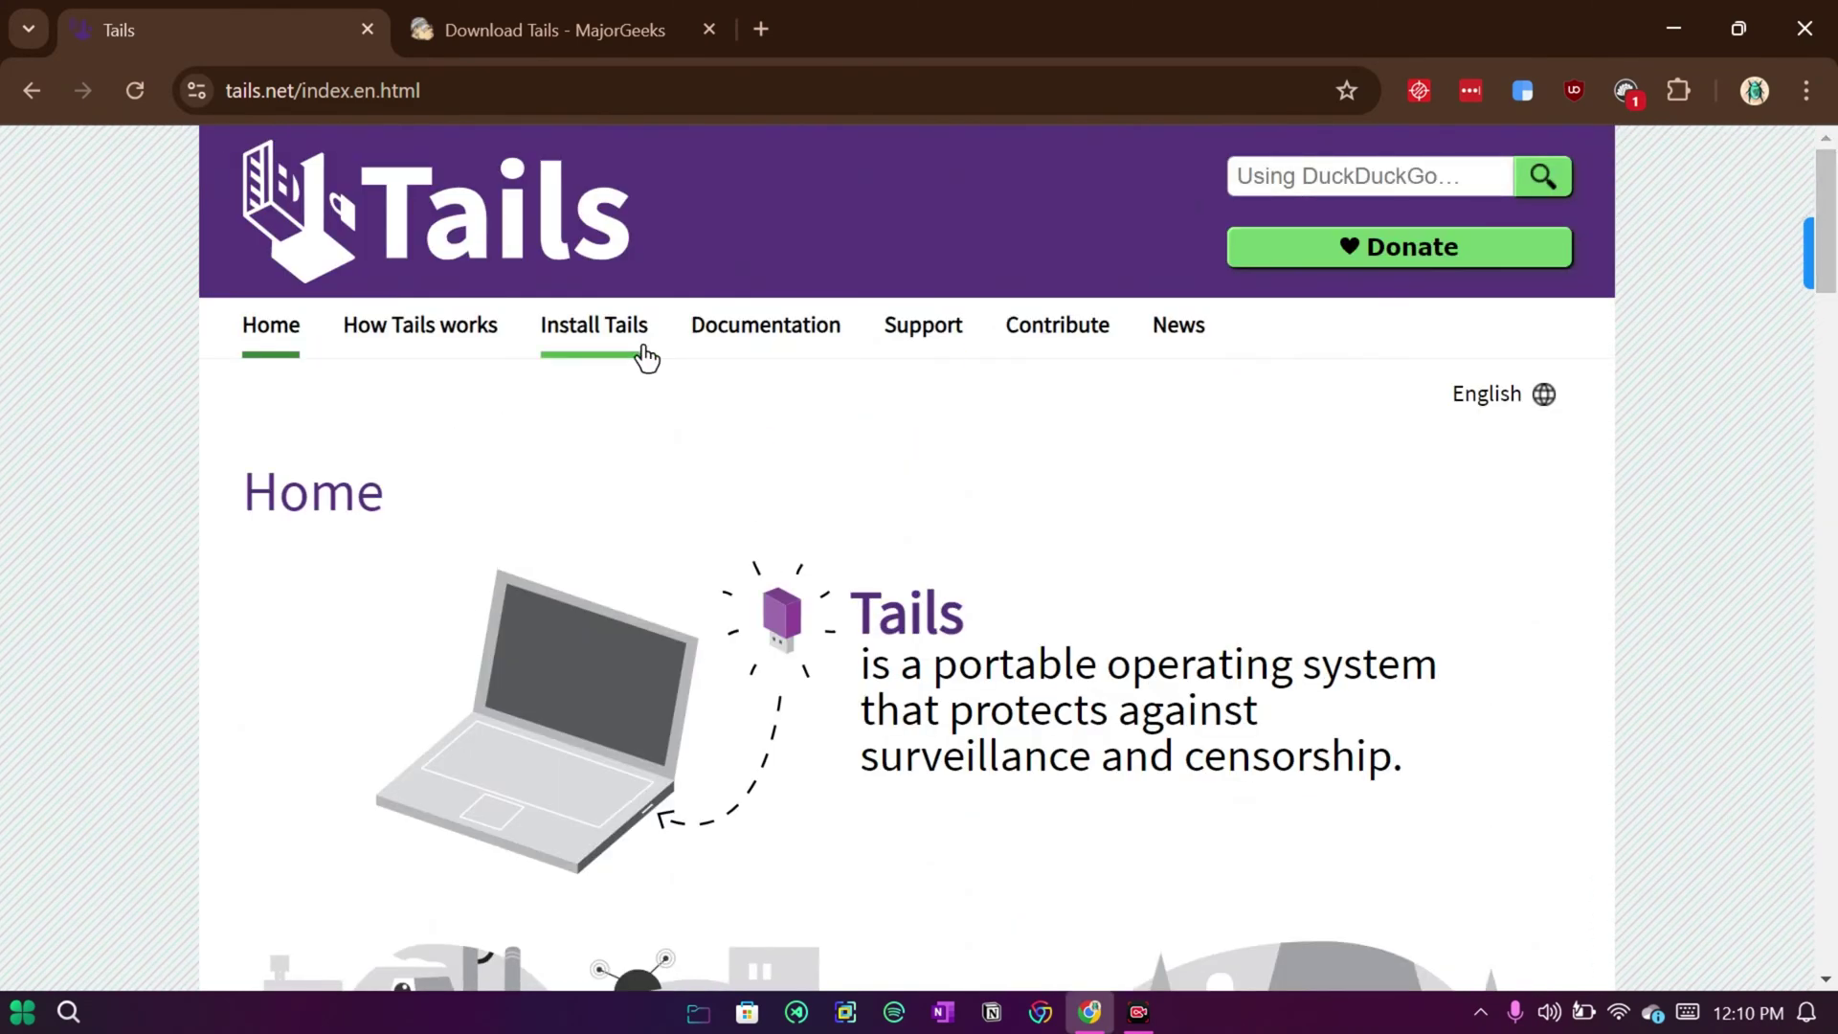
# Open the Install Tails page, look over its options, and go to the Windows installation instructions
pyautogui.click(584, 356)
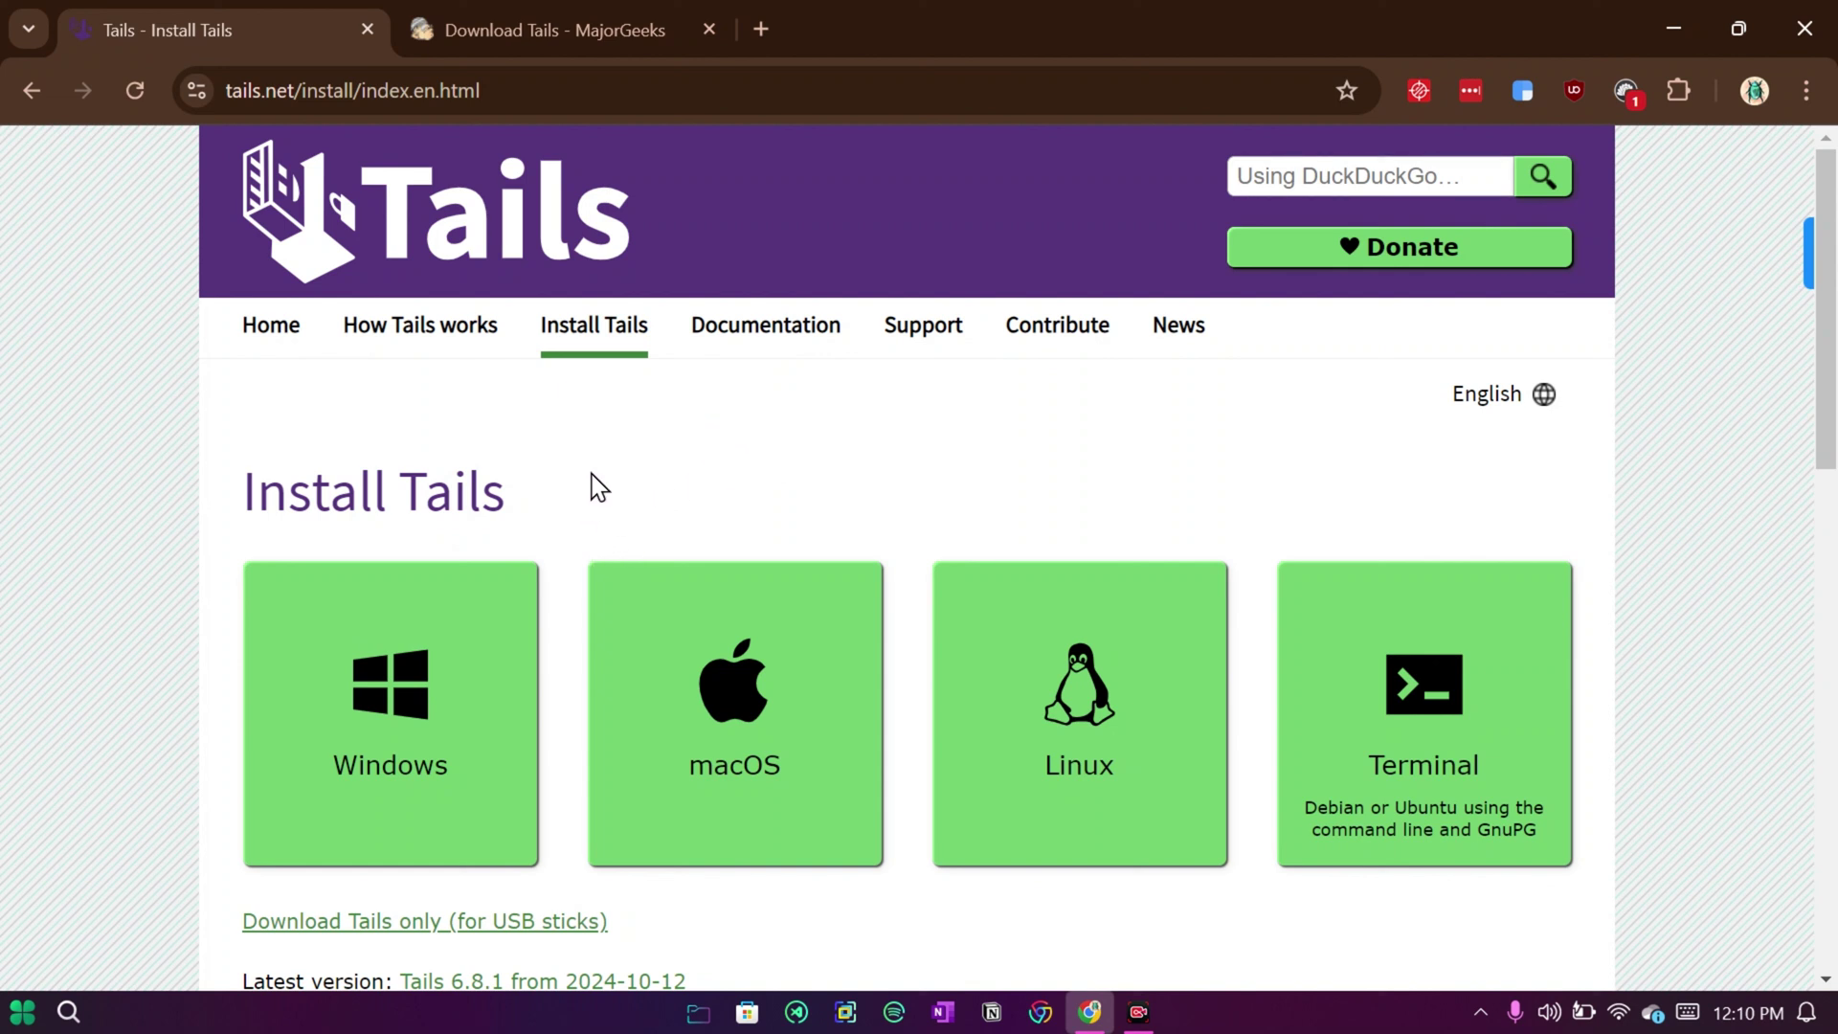
pyautogui.scroll(-1, 673, 480)
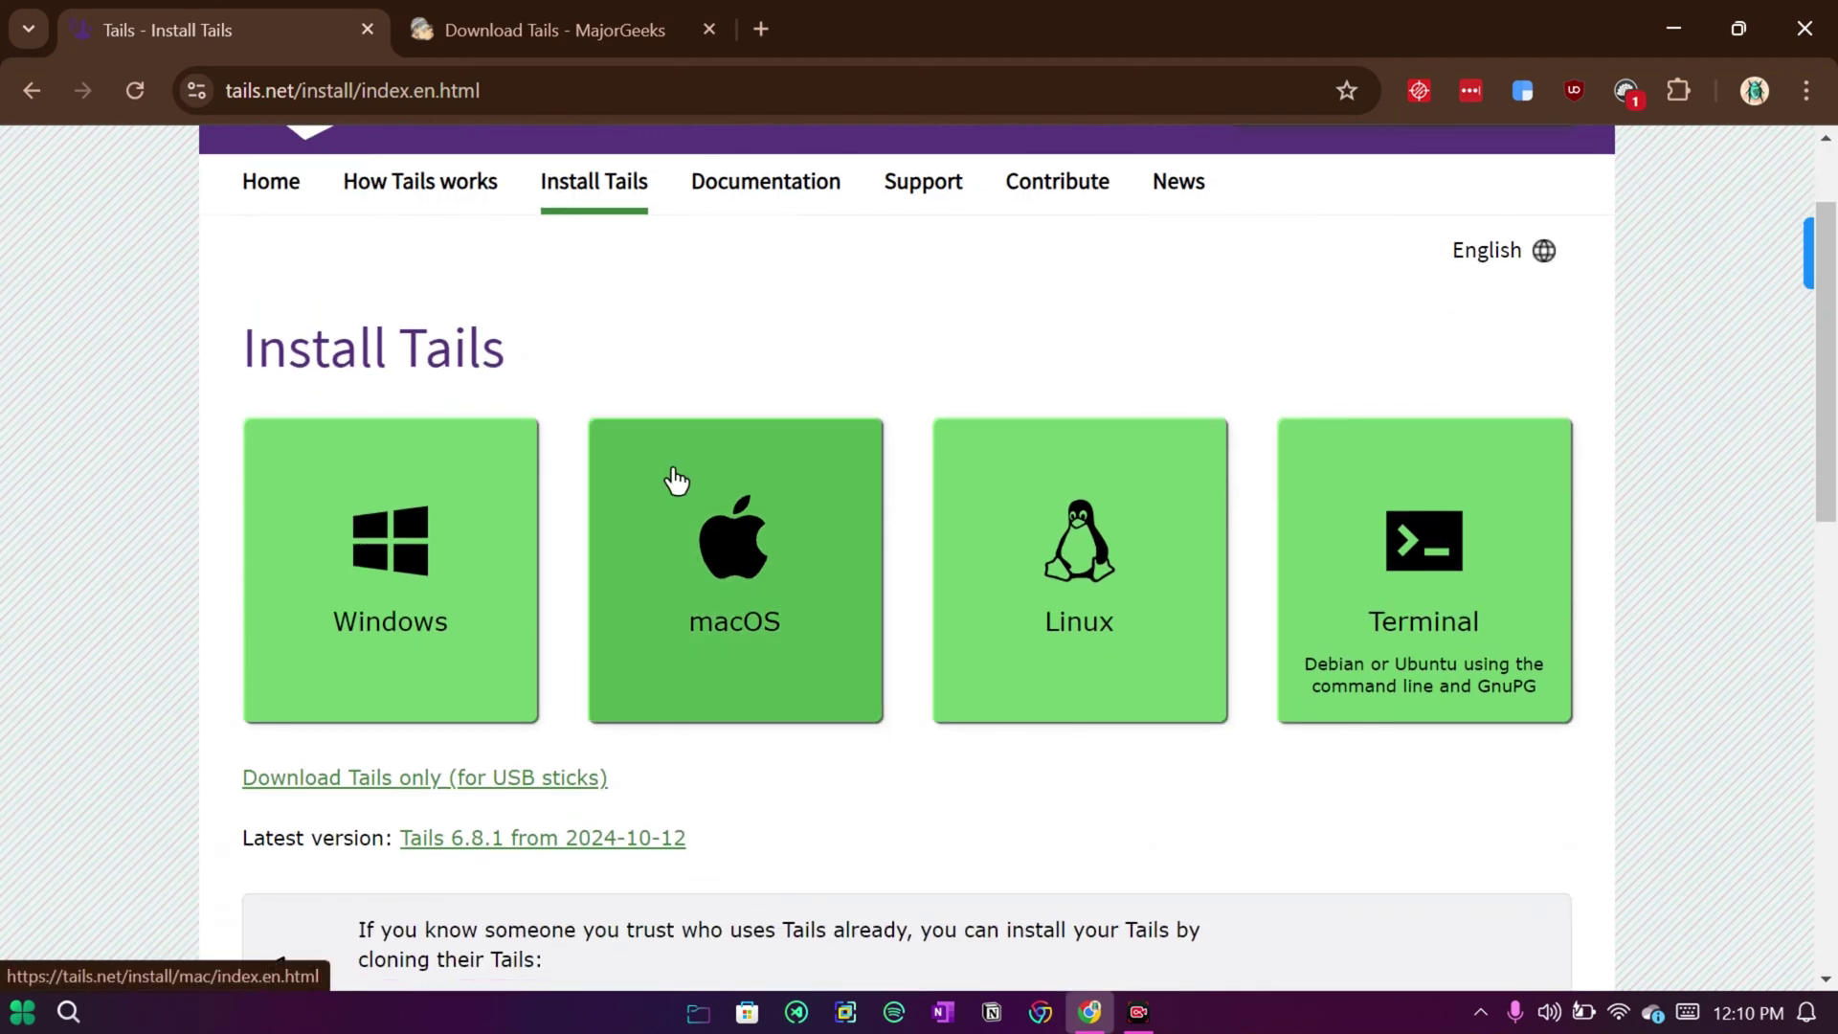
pyautogui.scroll(-1, 680, 533)
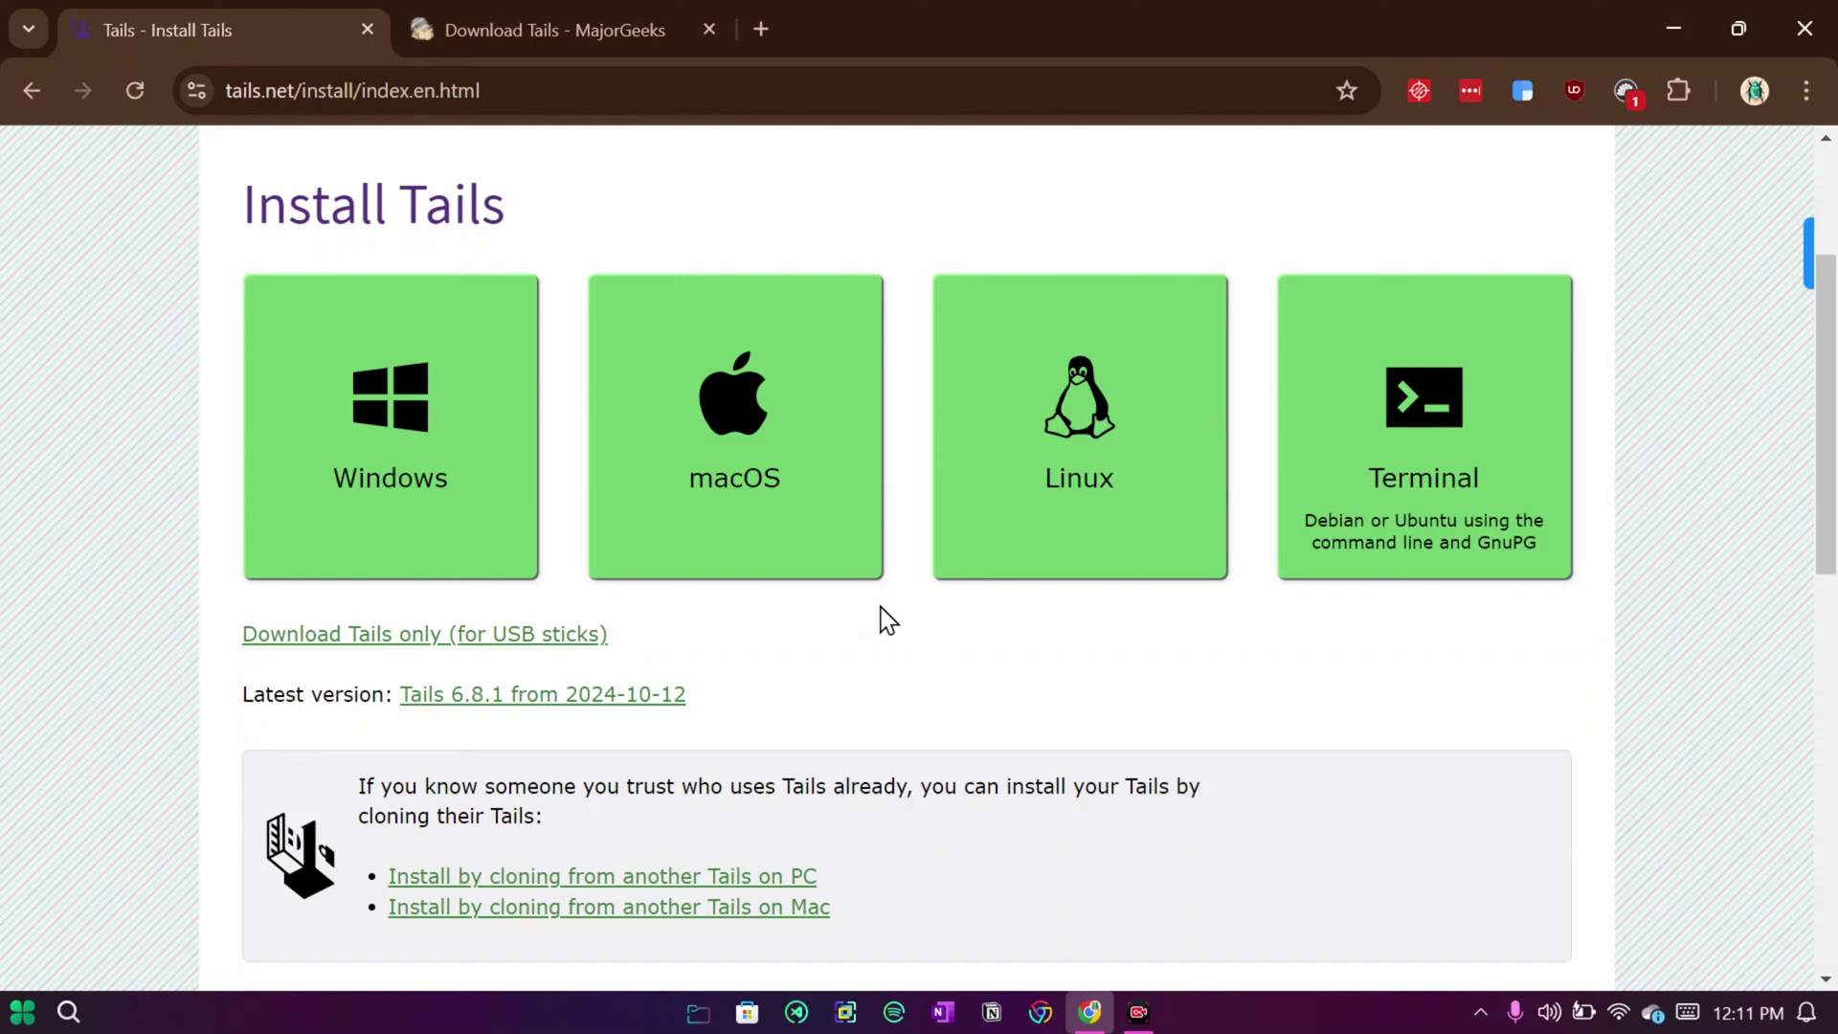
pyautogui.scroll(-10, 871, 620)
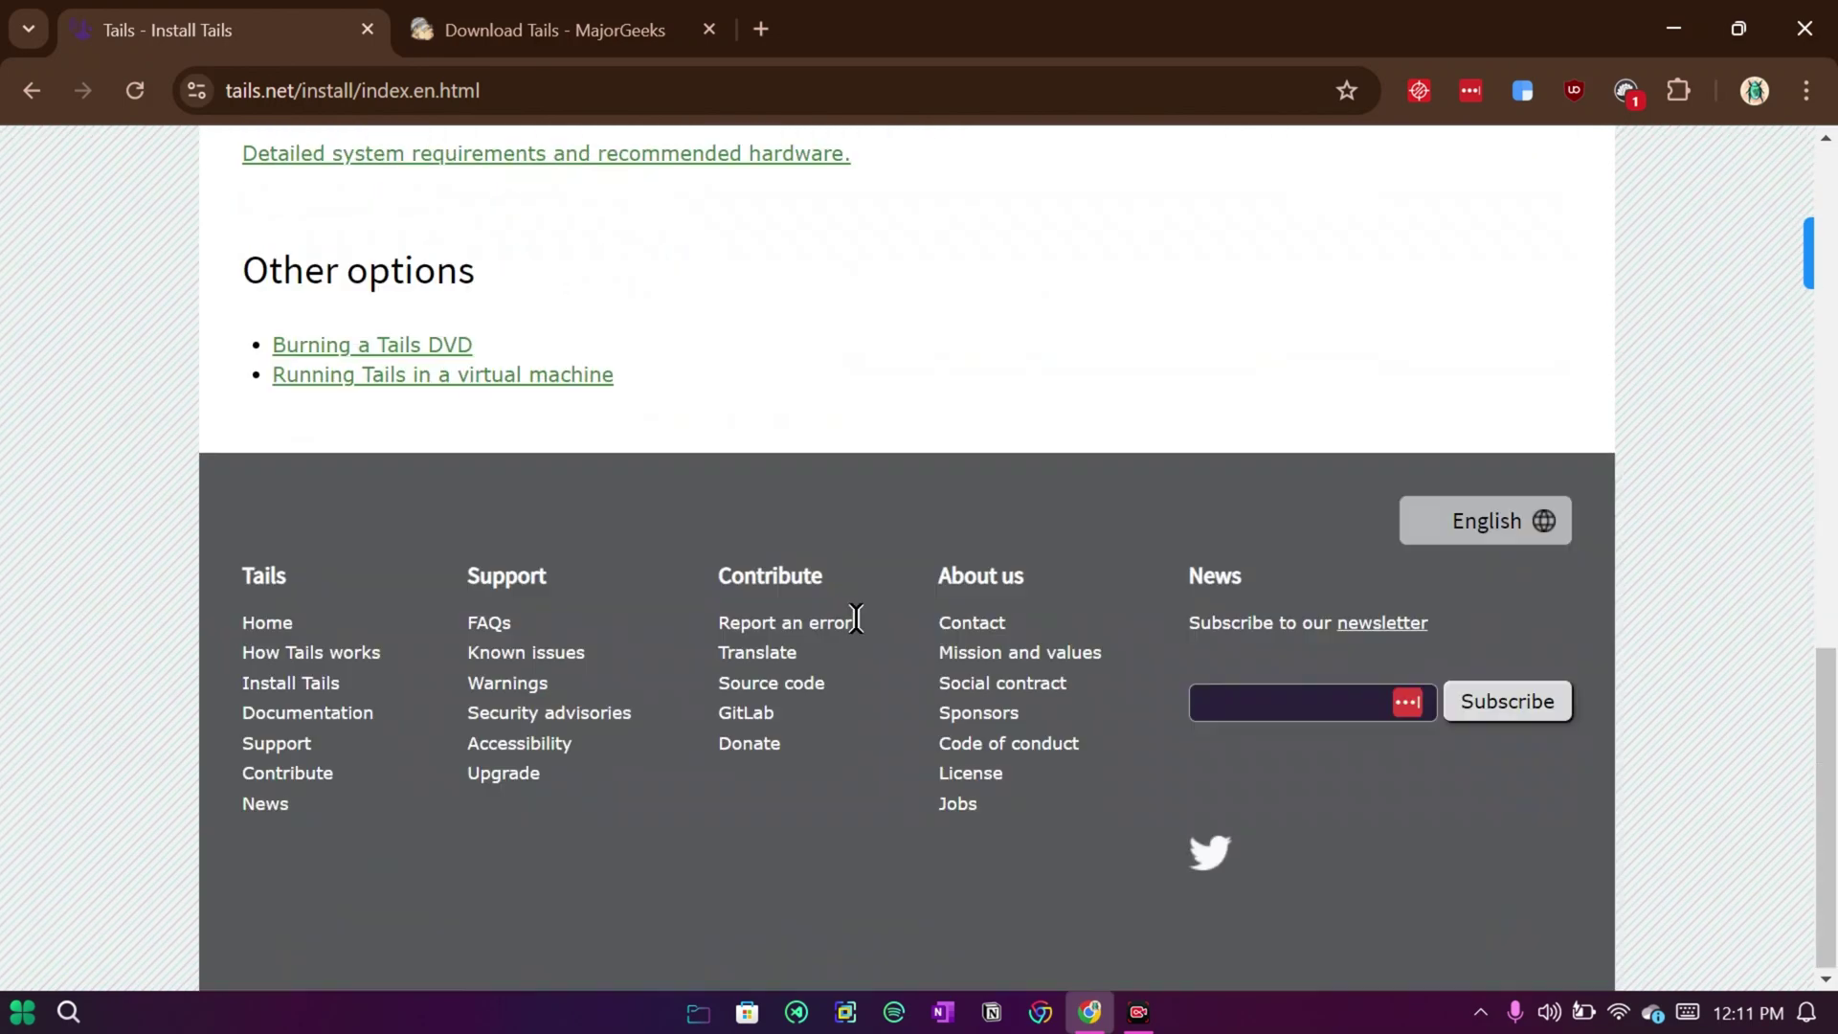
pyautogui.scroll(10, 829, 601)
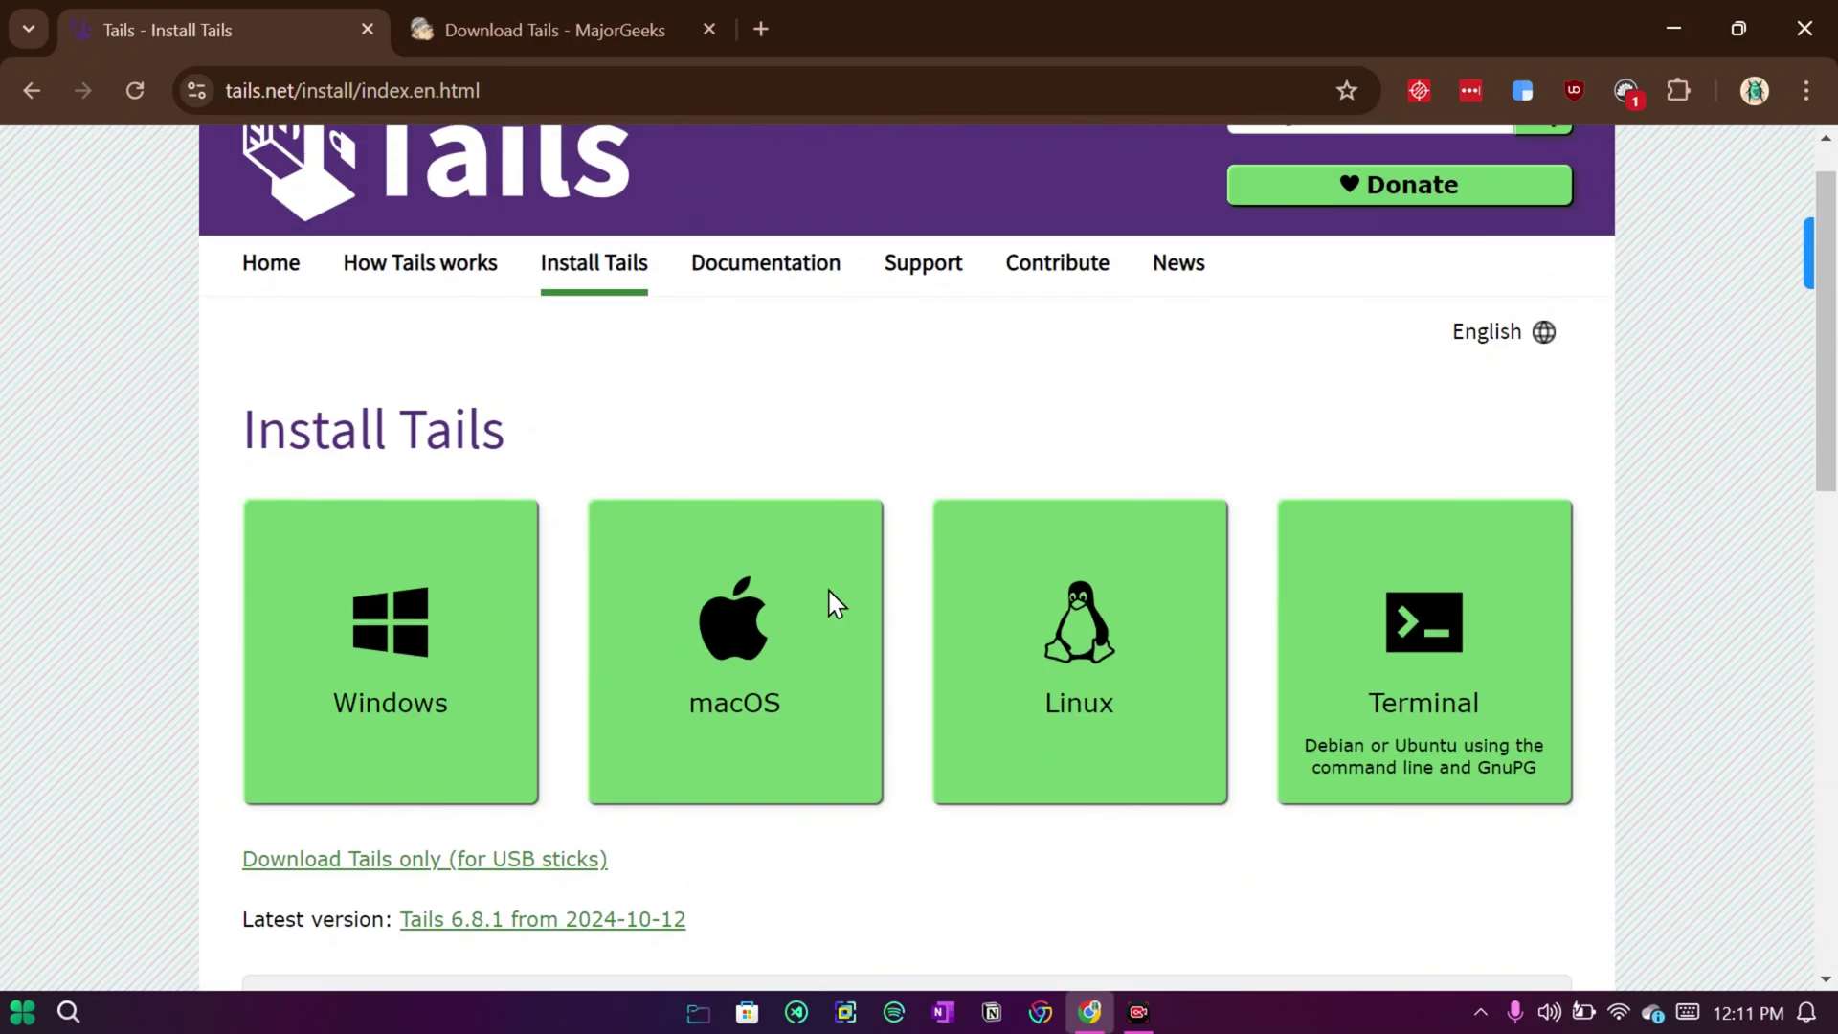
pyautogui.click(445, 676)
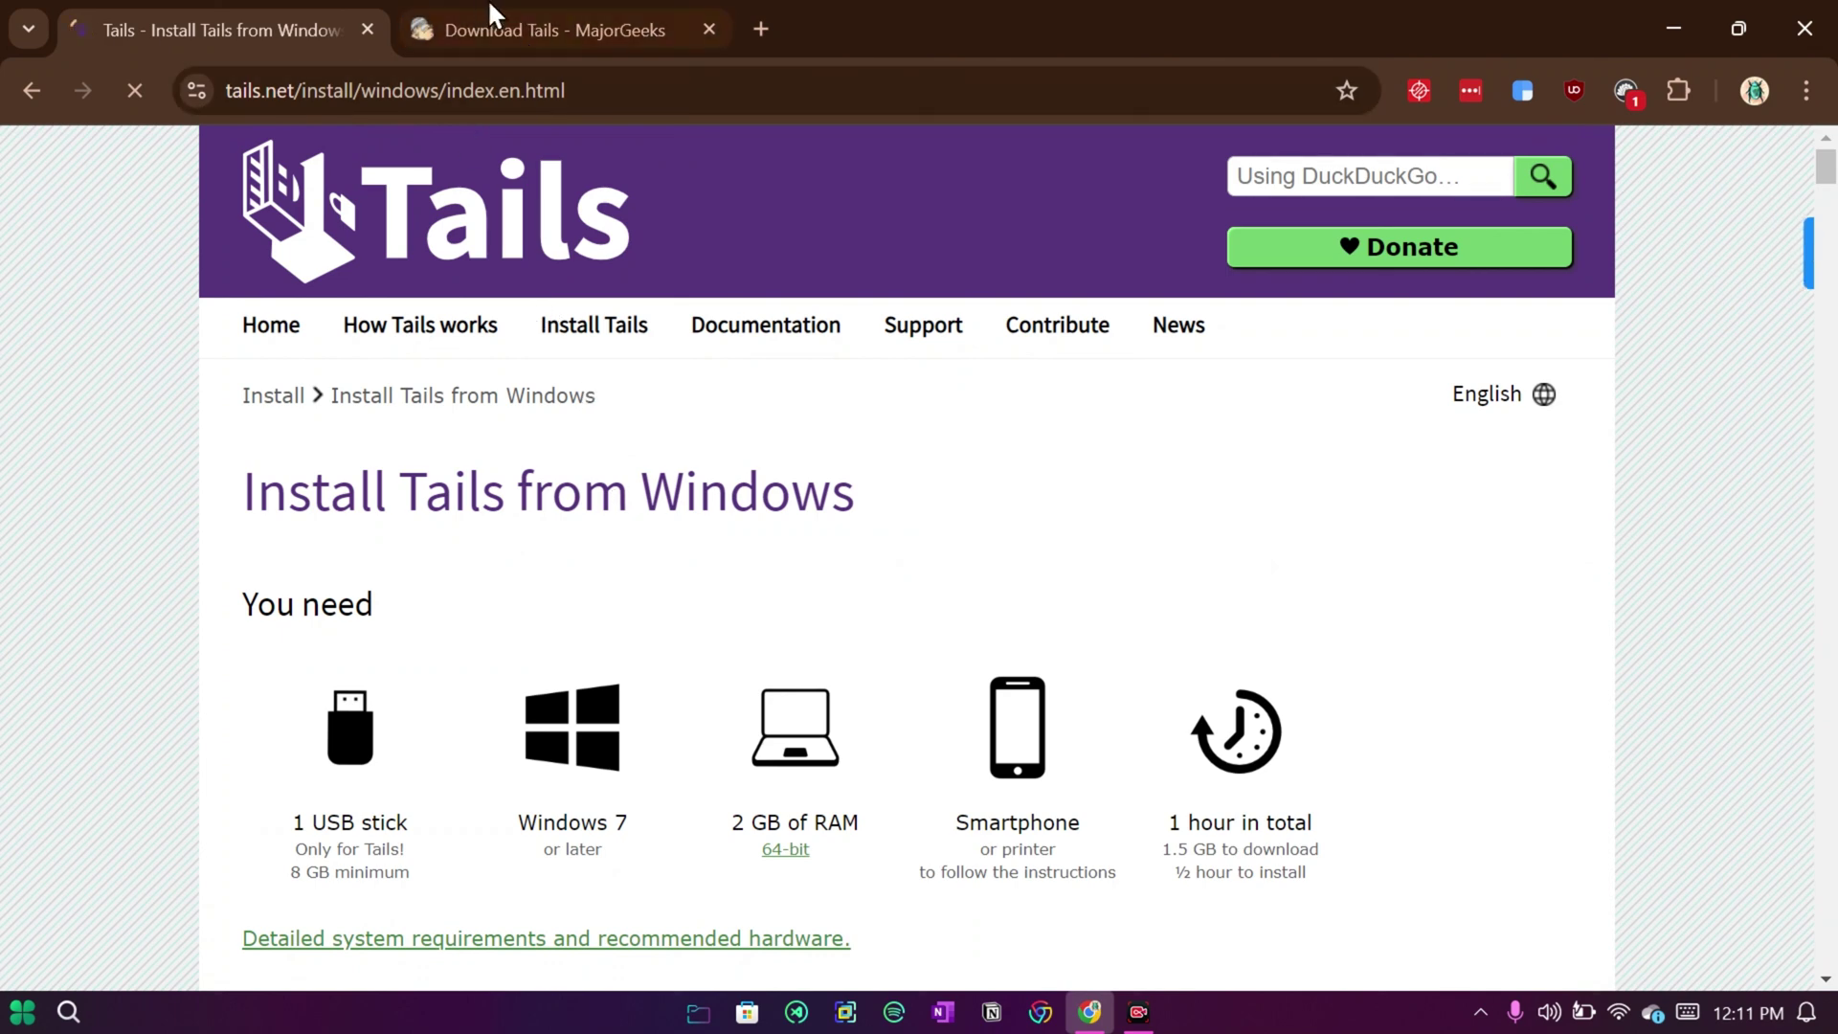
# Check the MajorGeeks download page for Tails, and review the requirements and step overview in the Windows installation guide
pyautogui.click(538, 14)
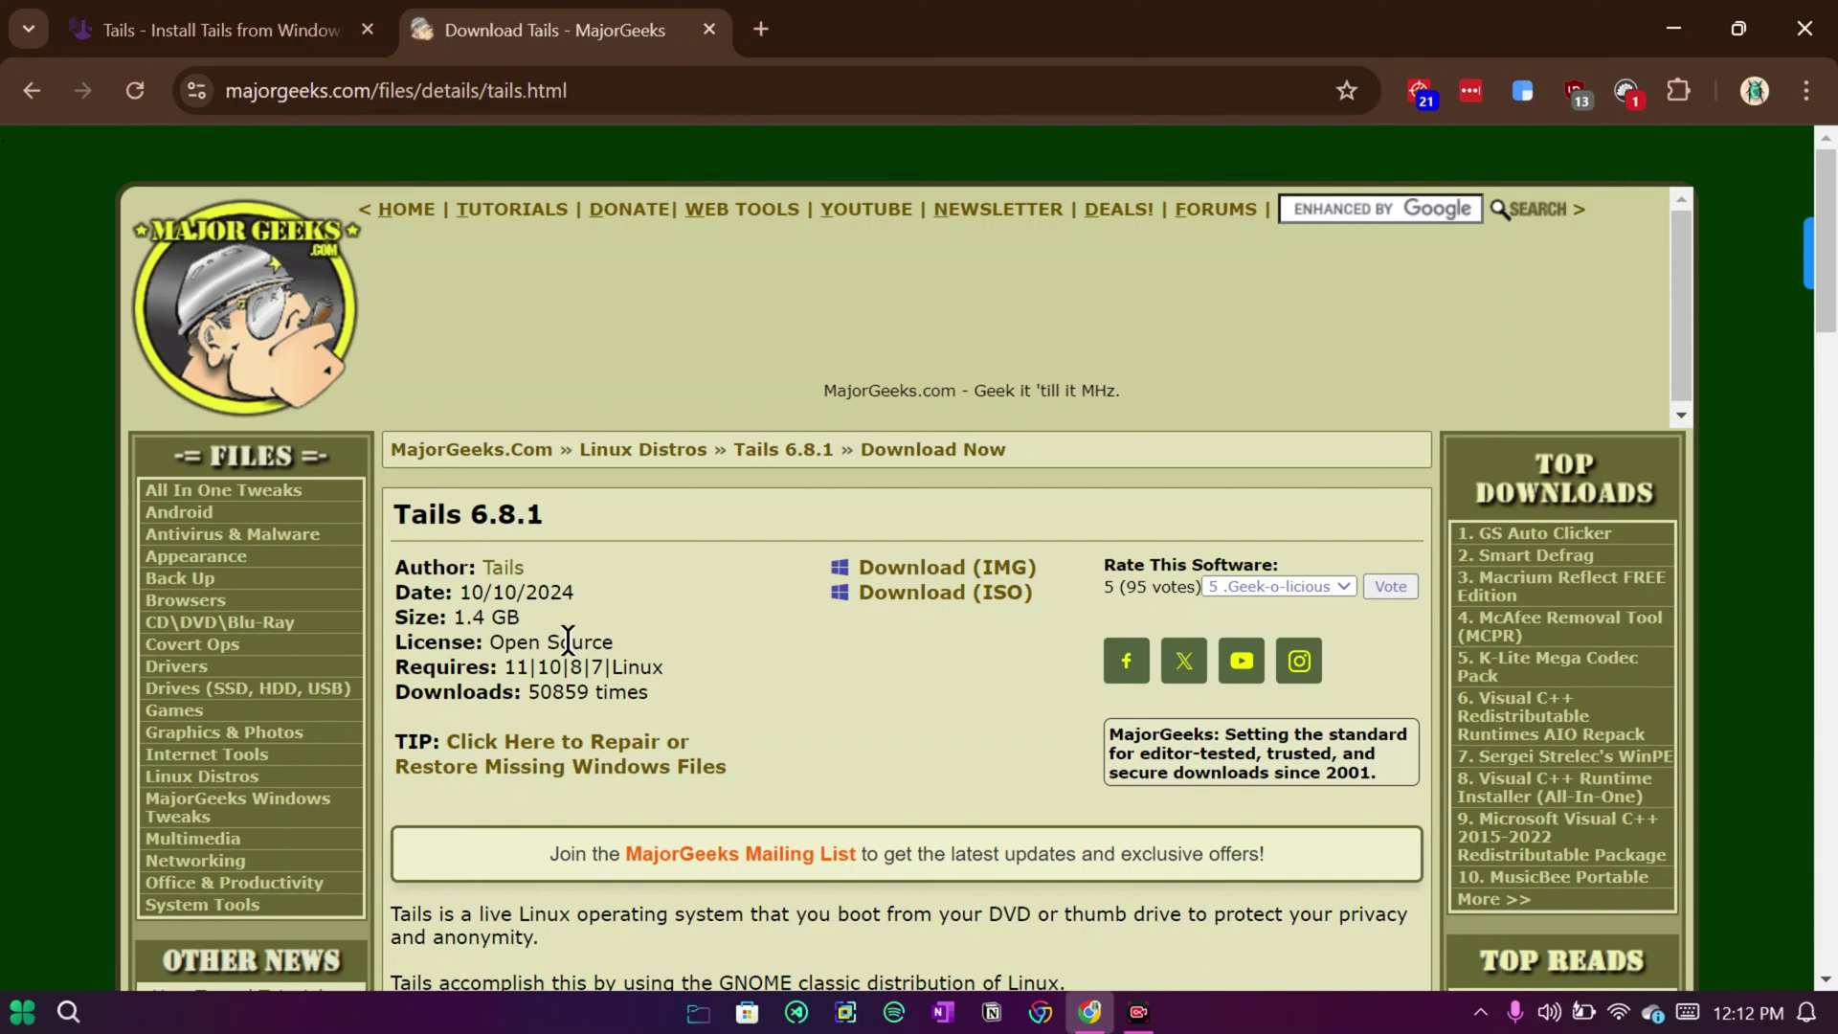
pyautogui.click(219, 21)
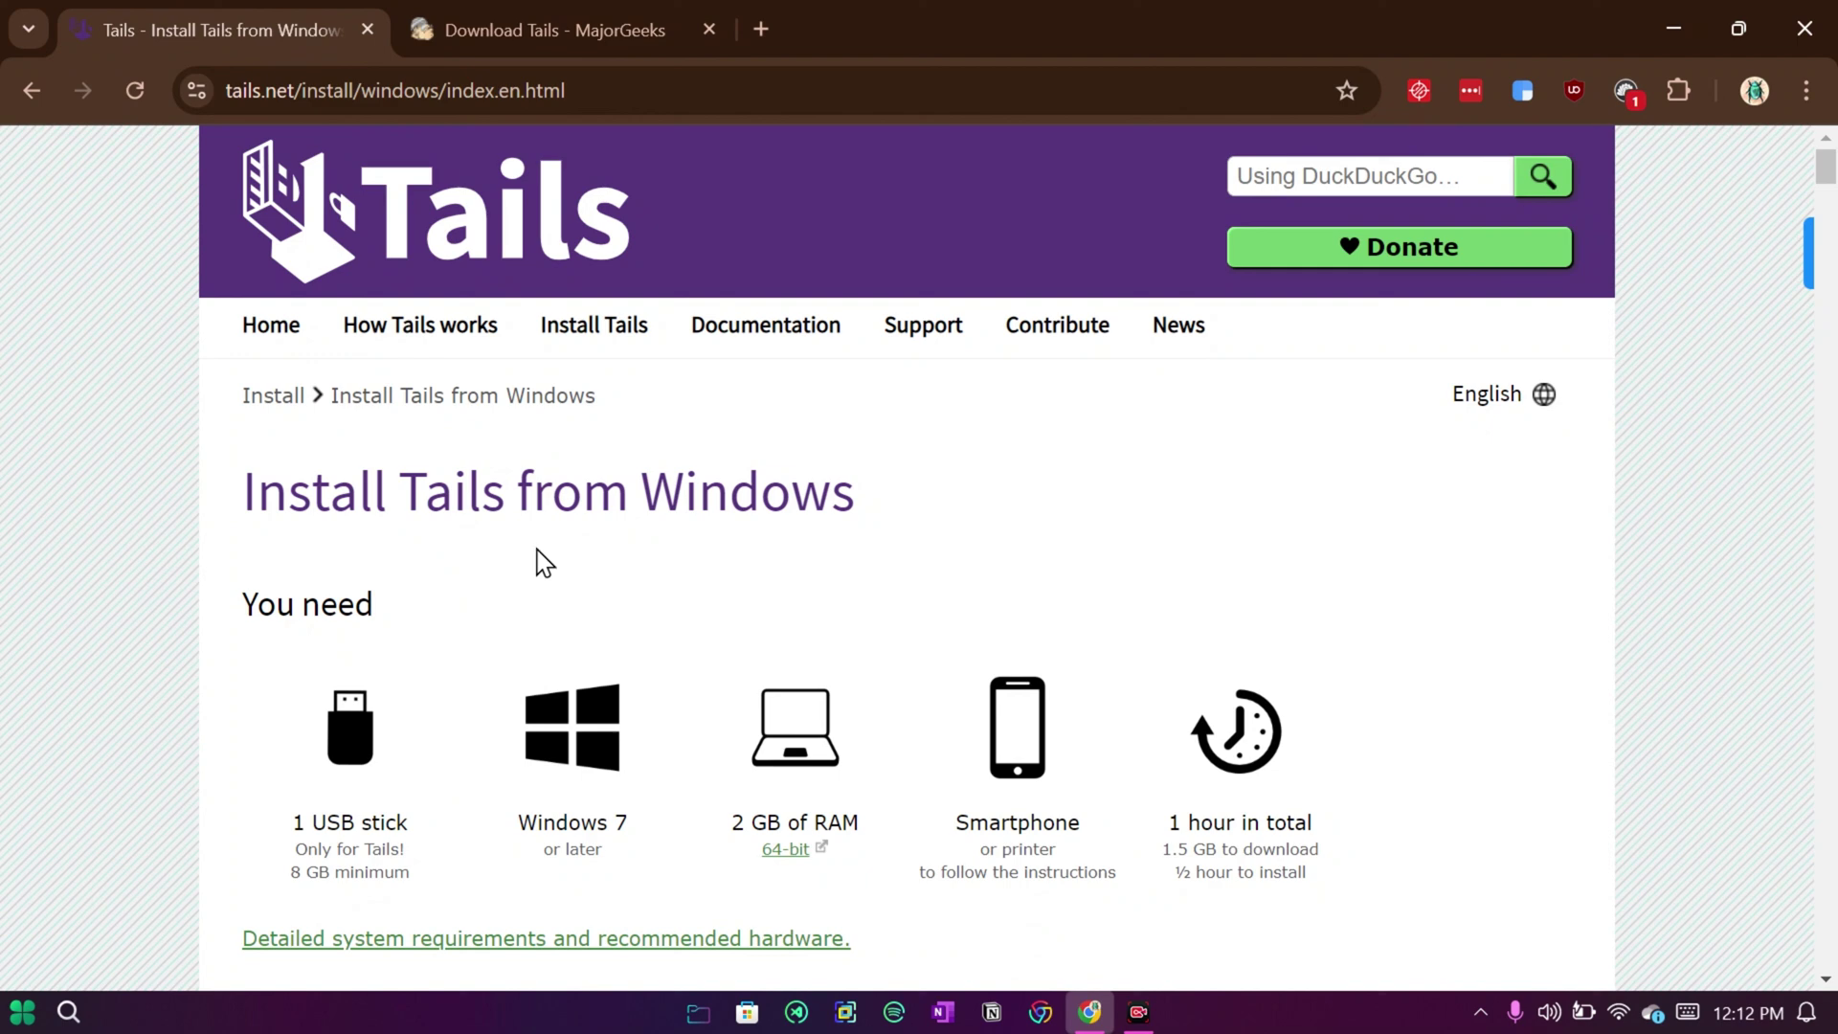
pyautogui.scroll(-1, 882, 509)
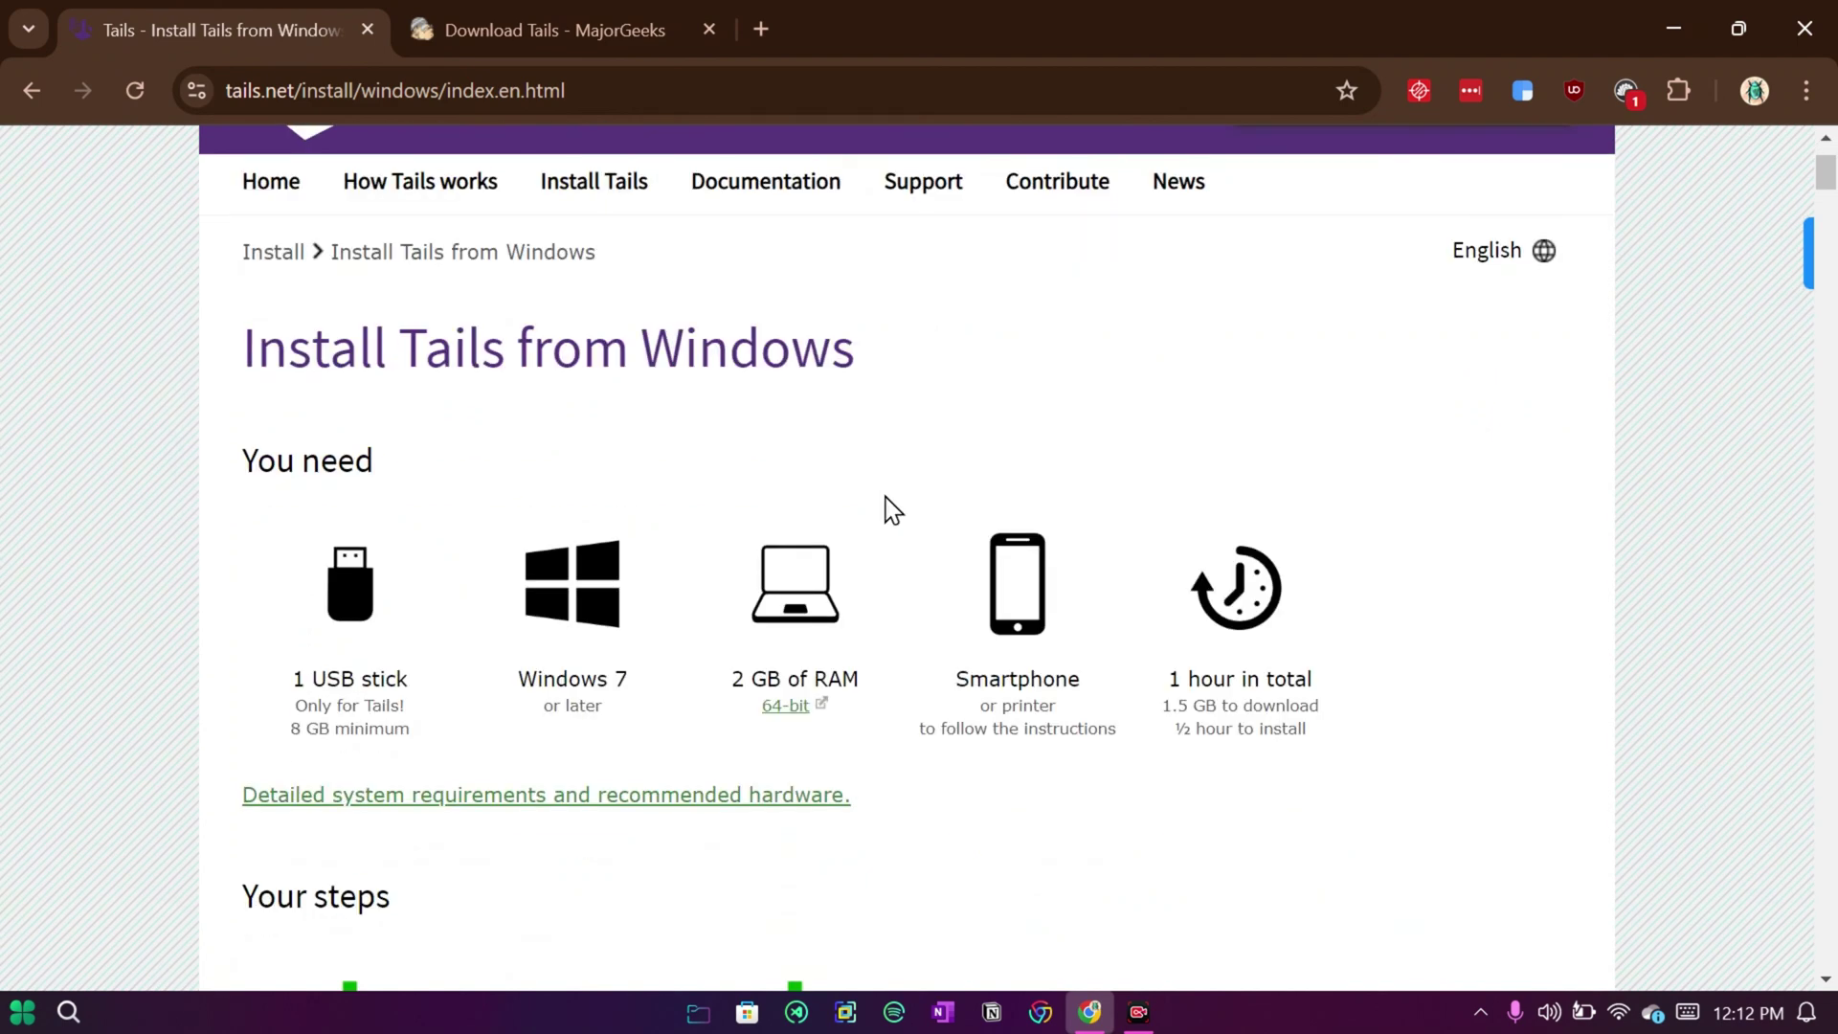
pyautogui.scroll(-2, 756, 570)
pyautogui.scroll(3, 763, 549)
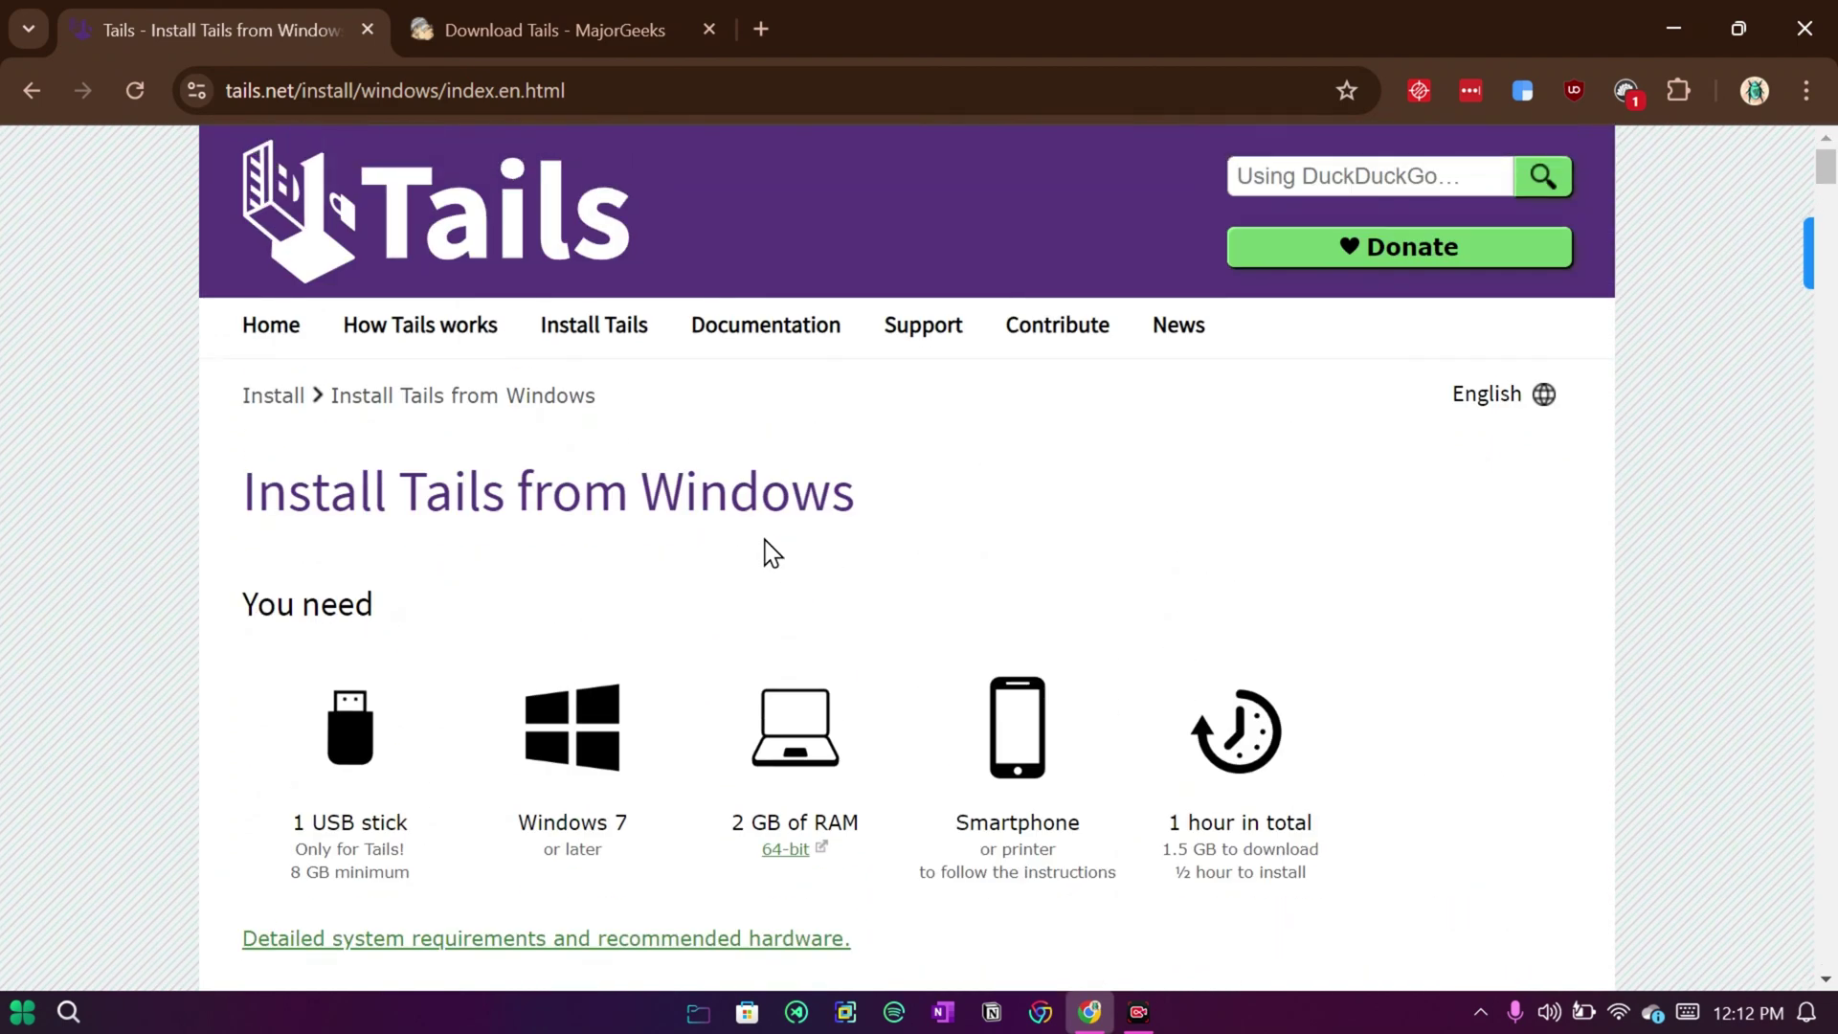
pyautogui.scroll(-4, 771, 549)
pyautogui.scroll(3, 783, 533)
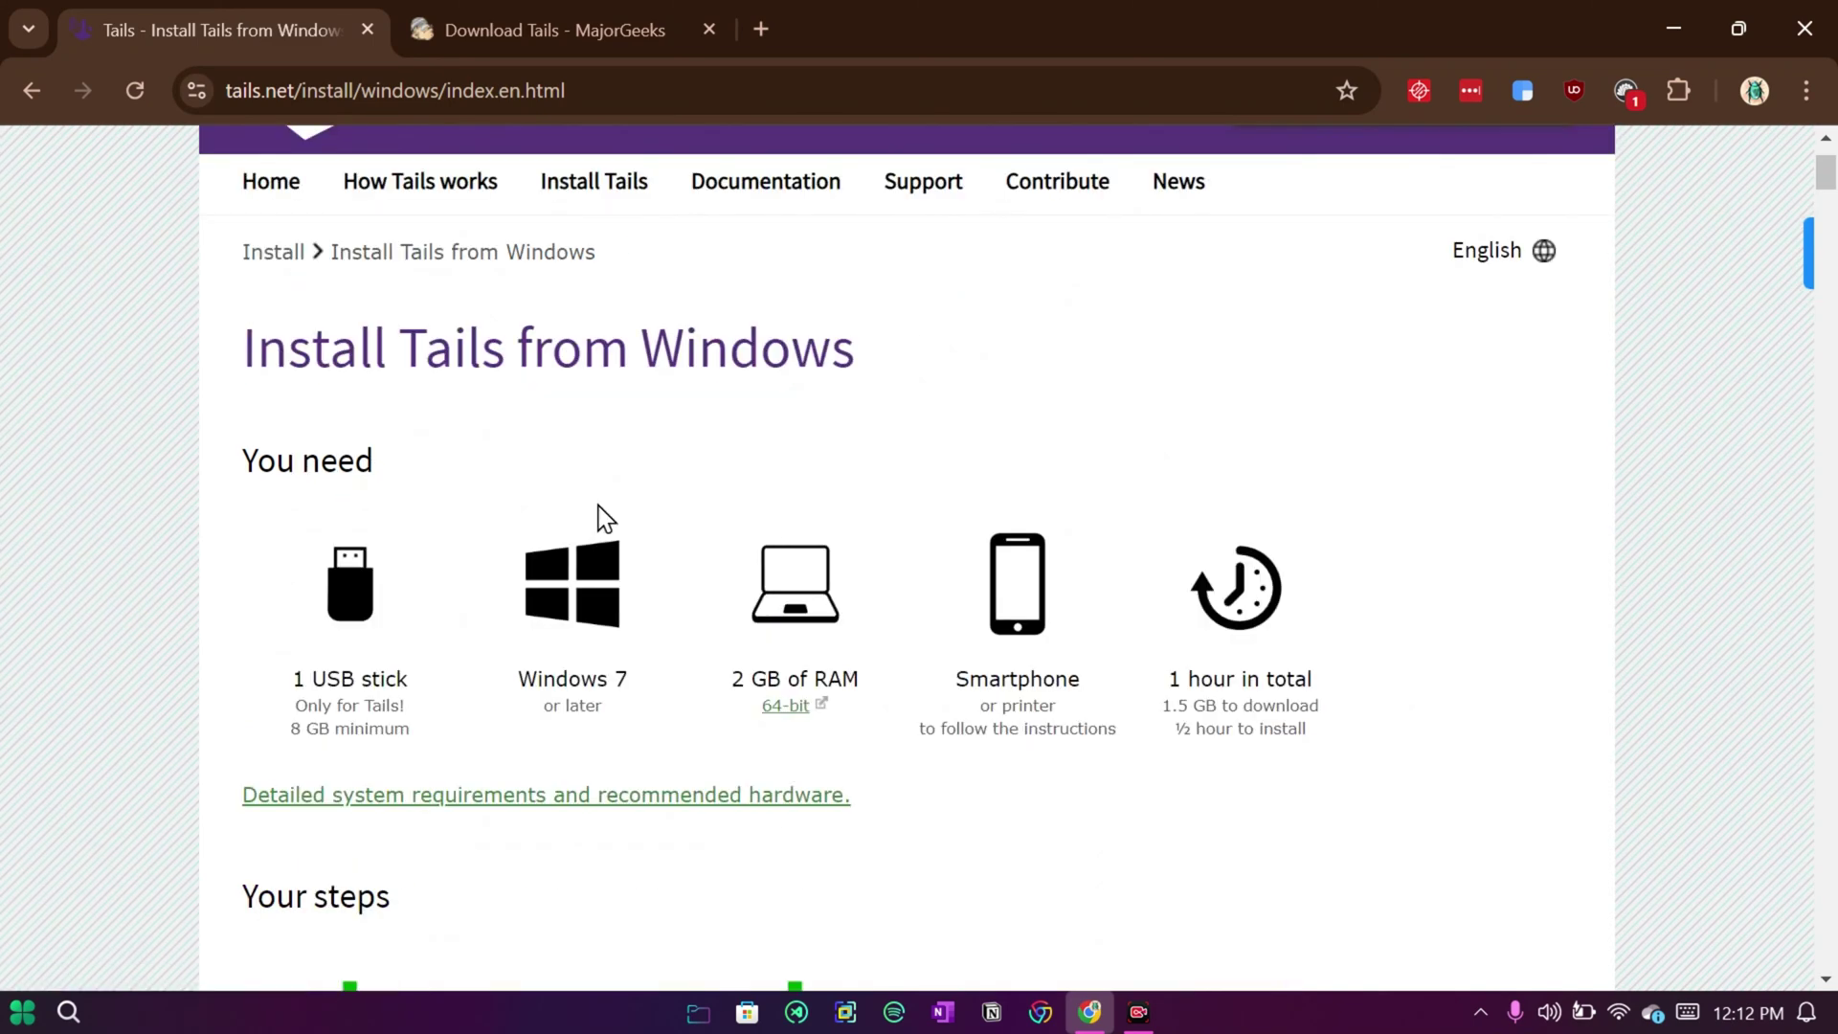
pyautogui.scroll(-3, 651, 517)
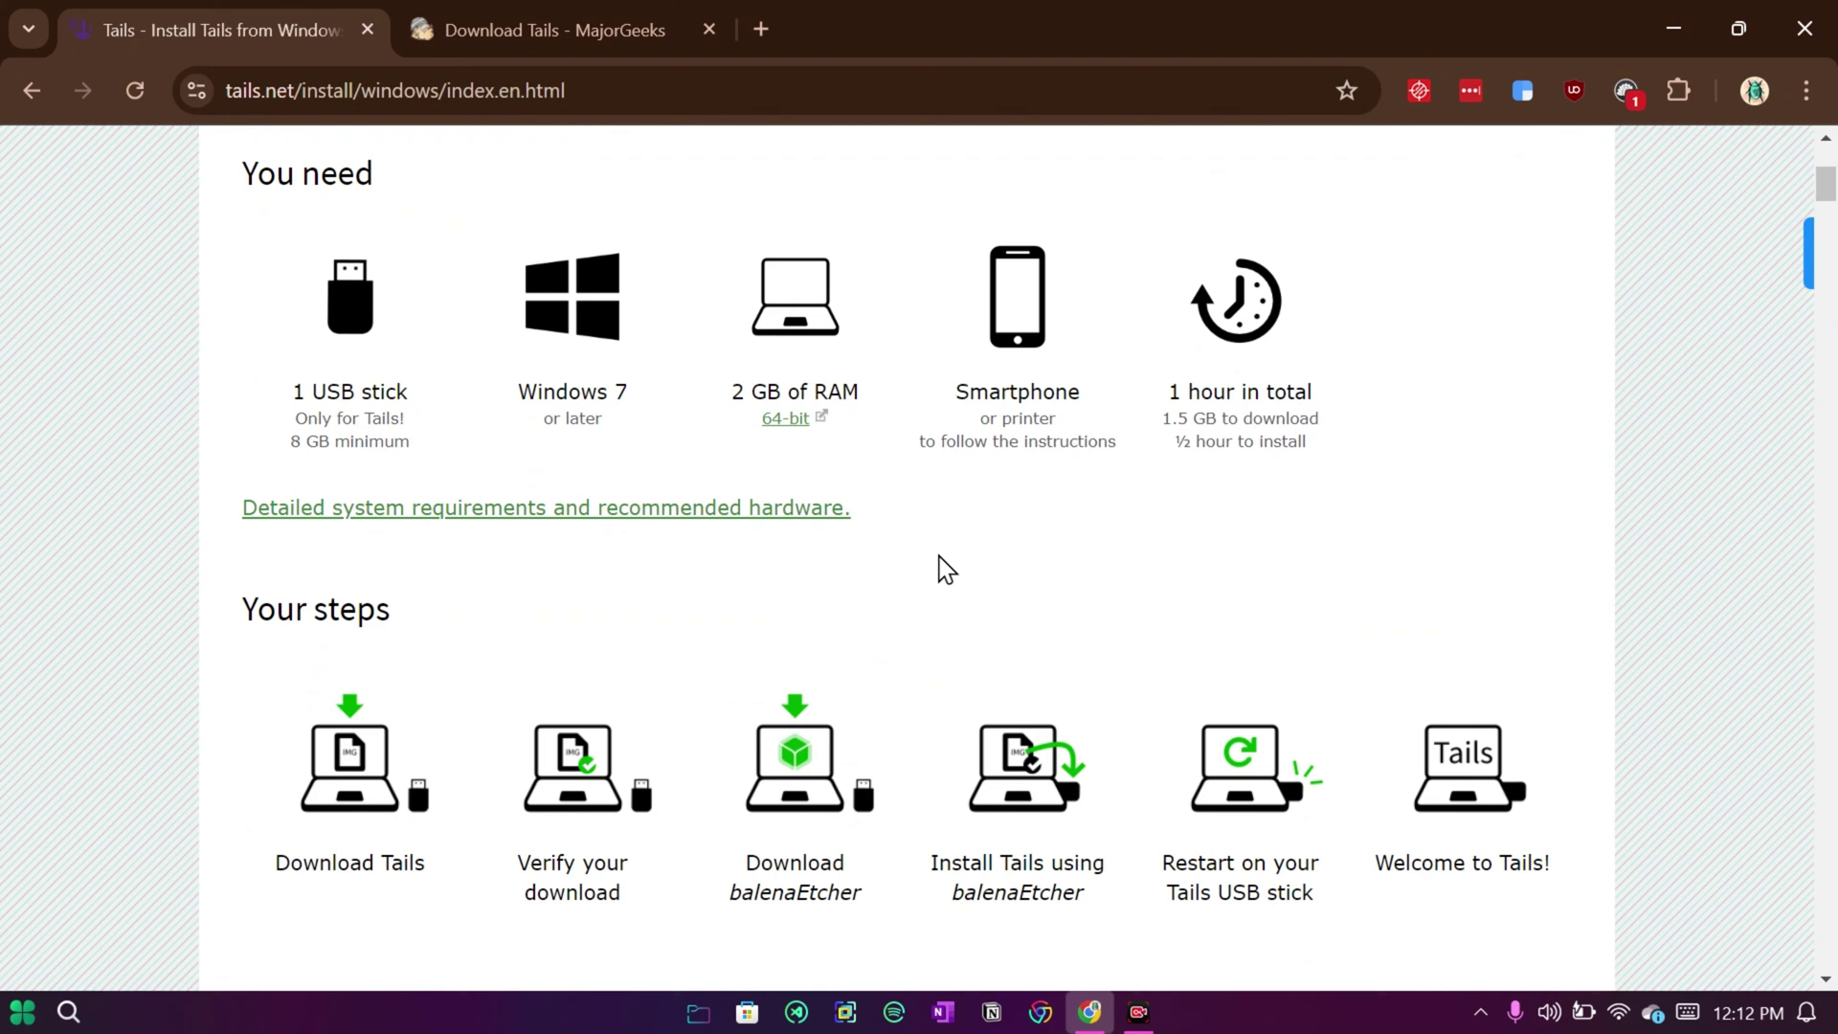
pyautogui.scroll(-1, 960, 533)
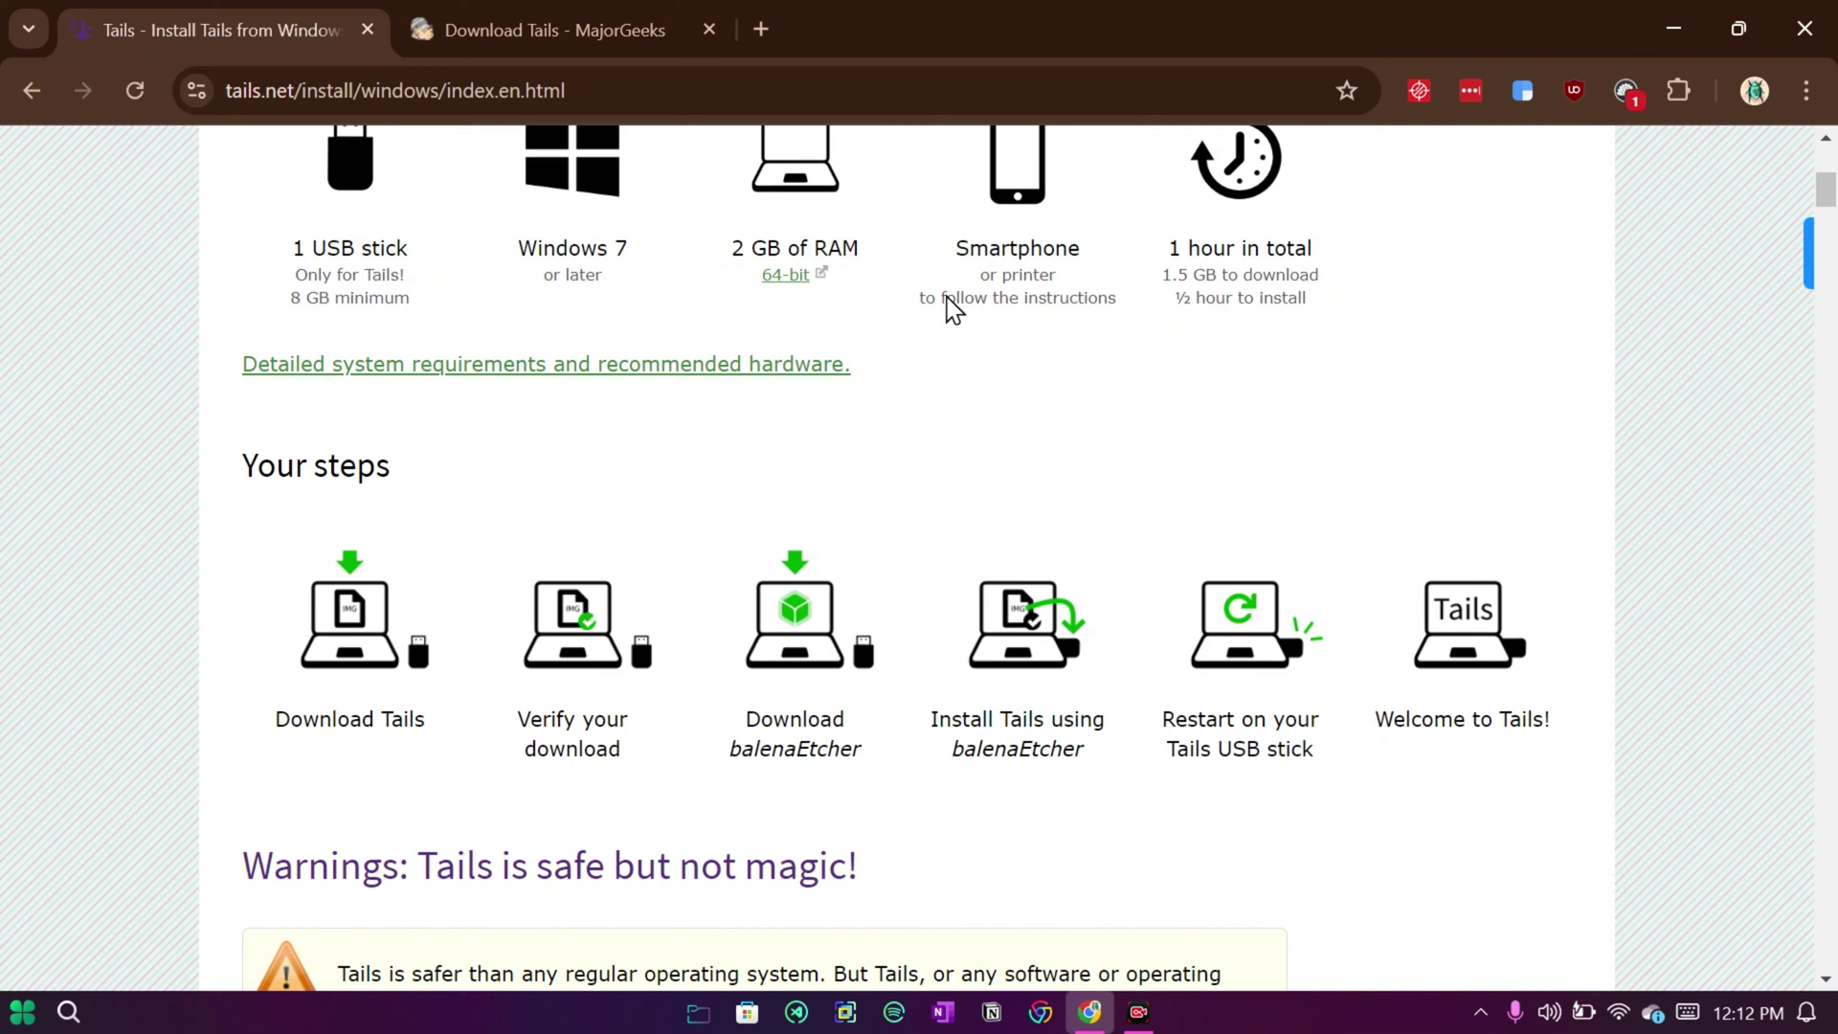
pyautogui.scroll(1, 984, 388)
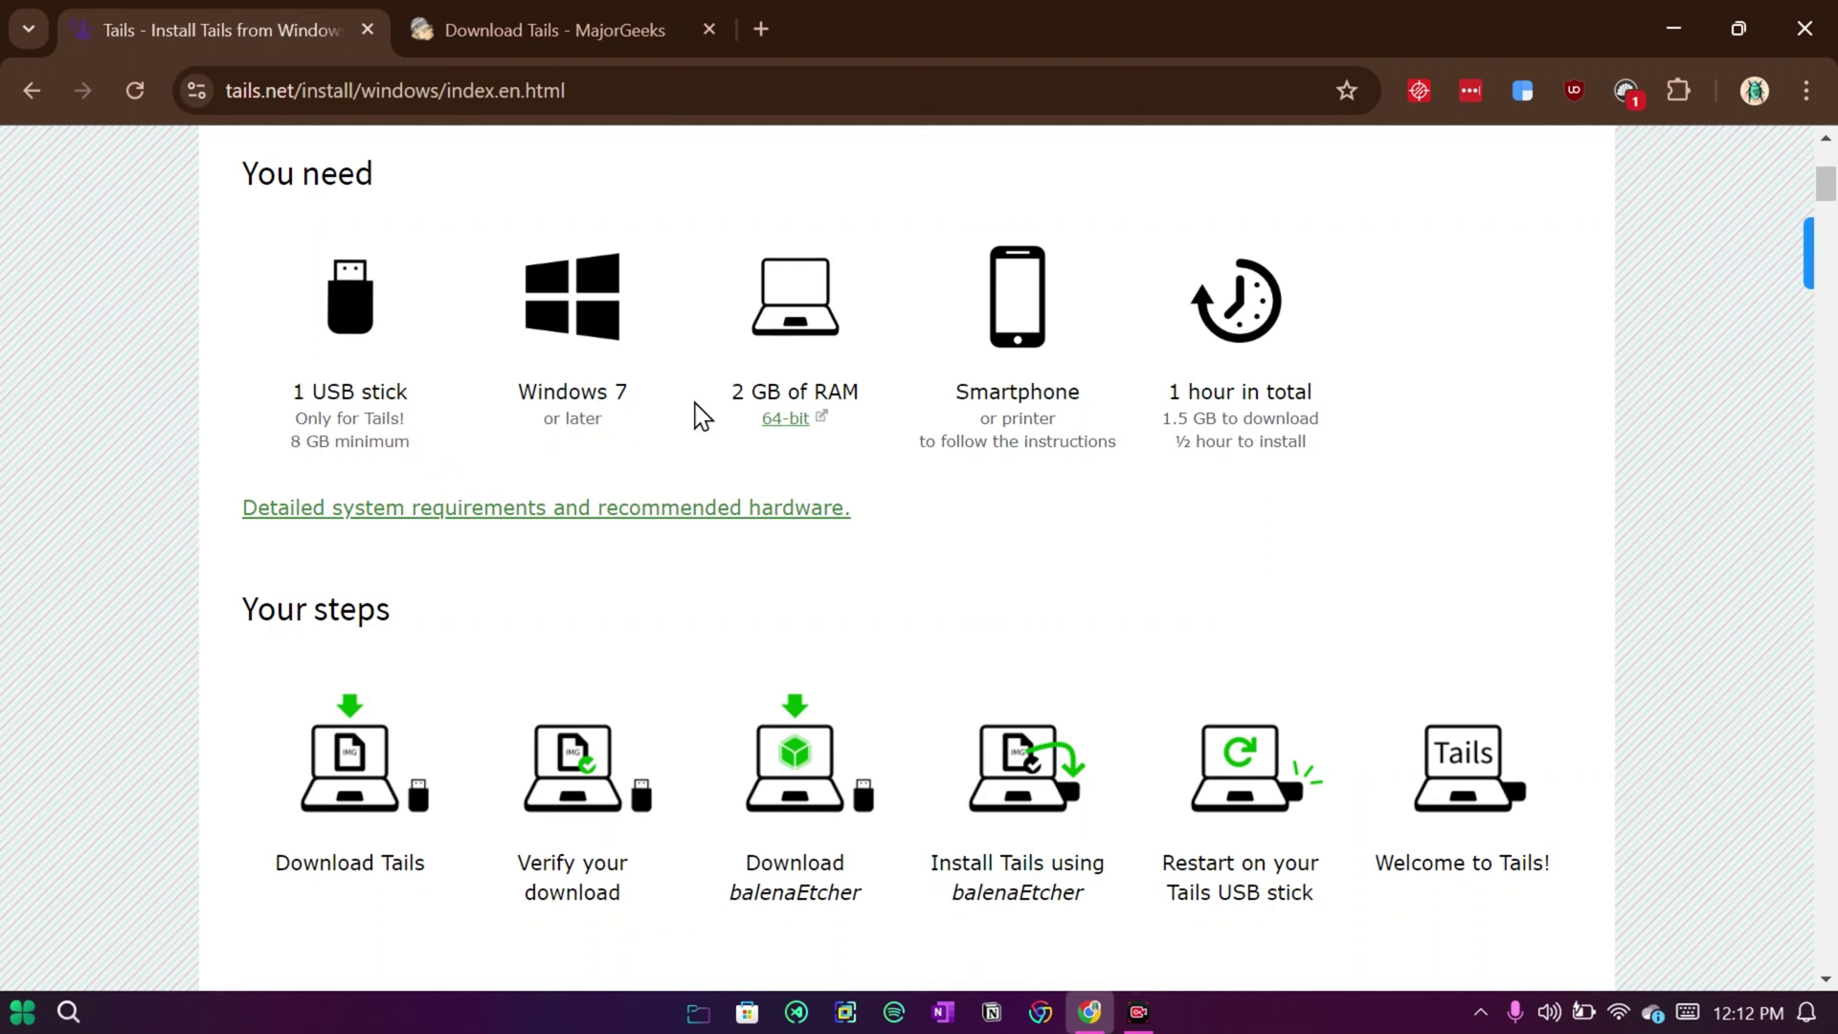
# Read through the warnings, Download Tails and Verify your download sections of the Windows installation guide
pyautogui.scroll(-10, 505, 526)
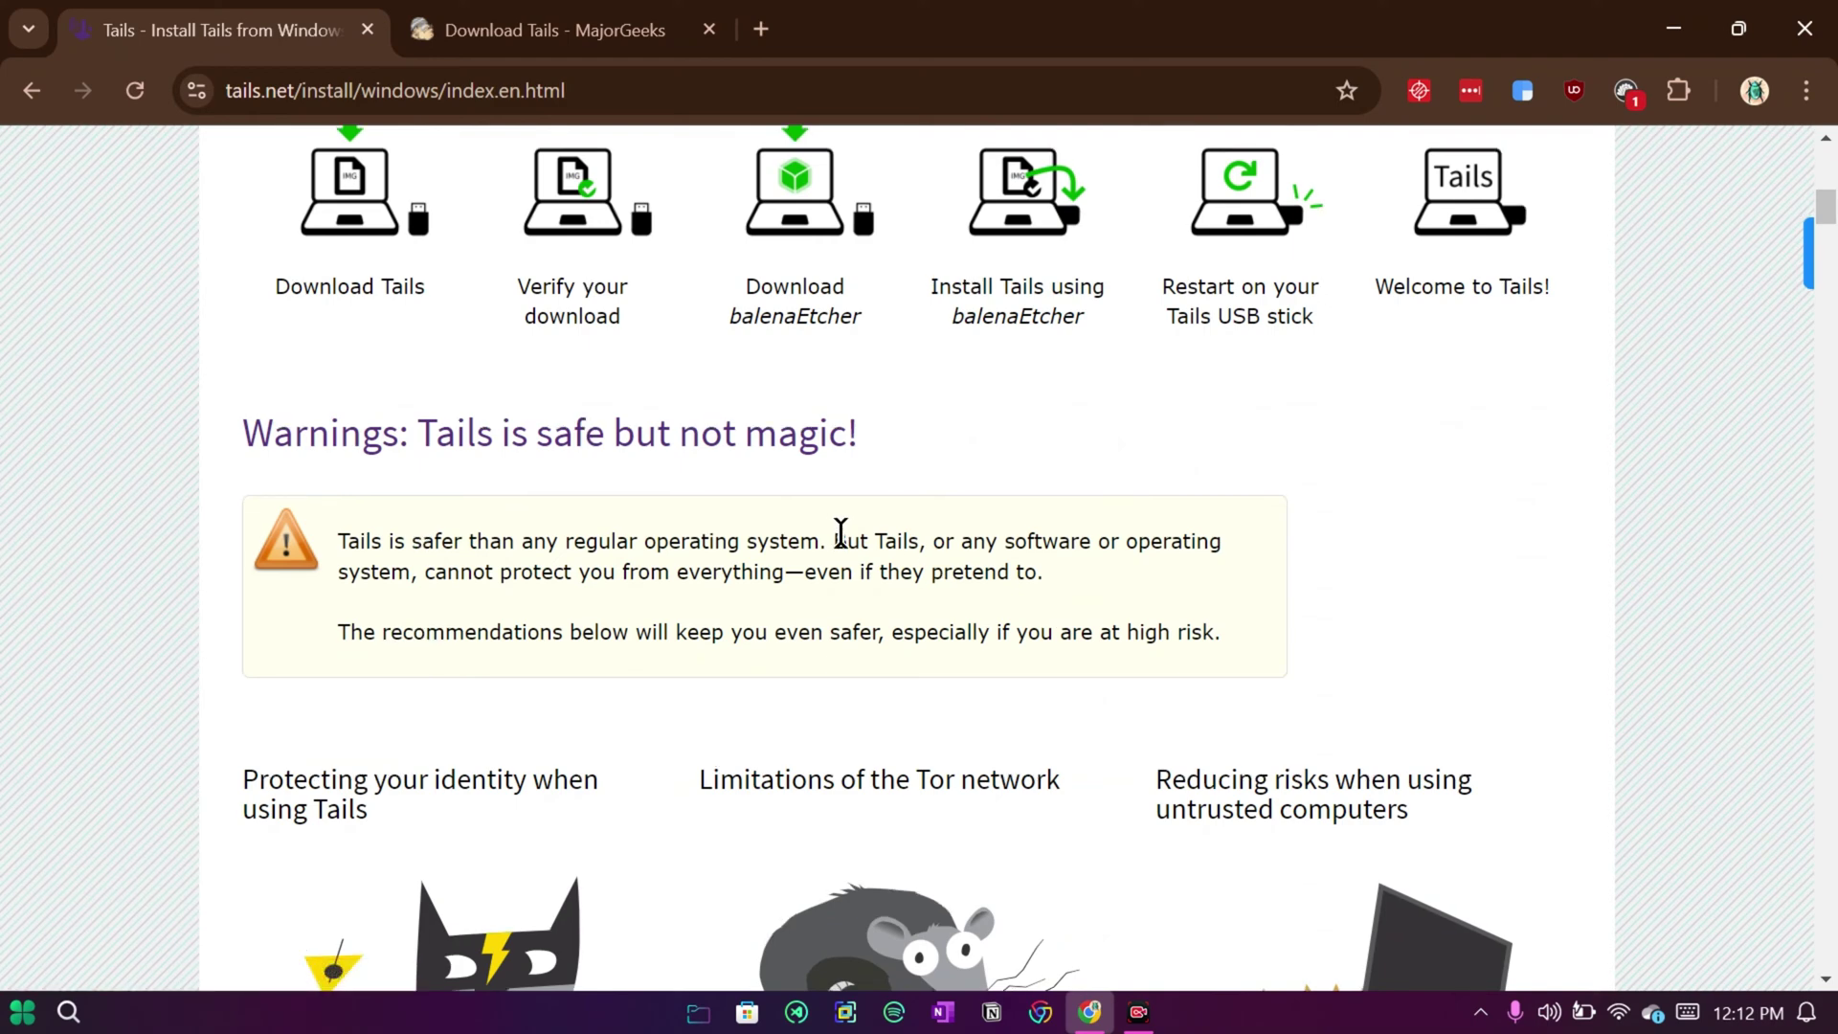
pyautogui.scroll(-2, 1018, 517)
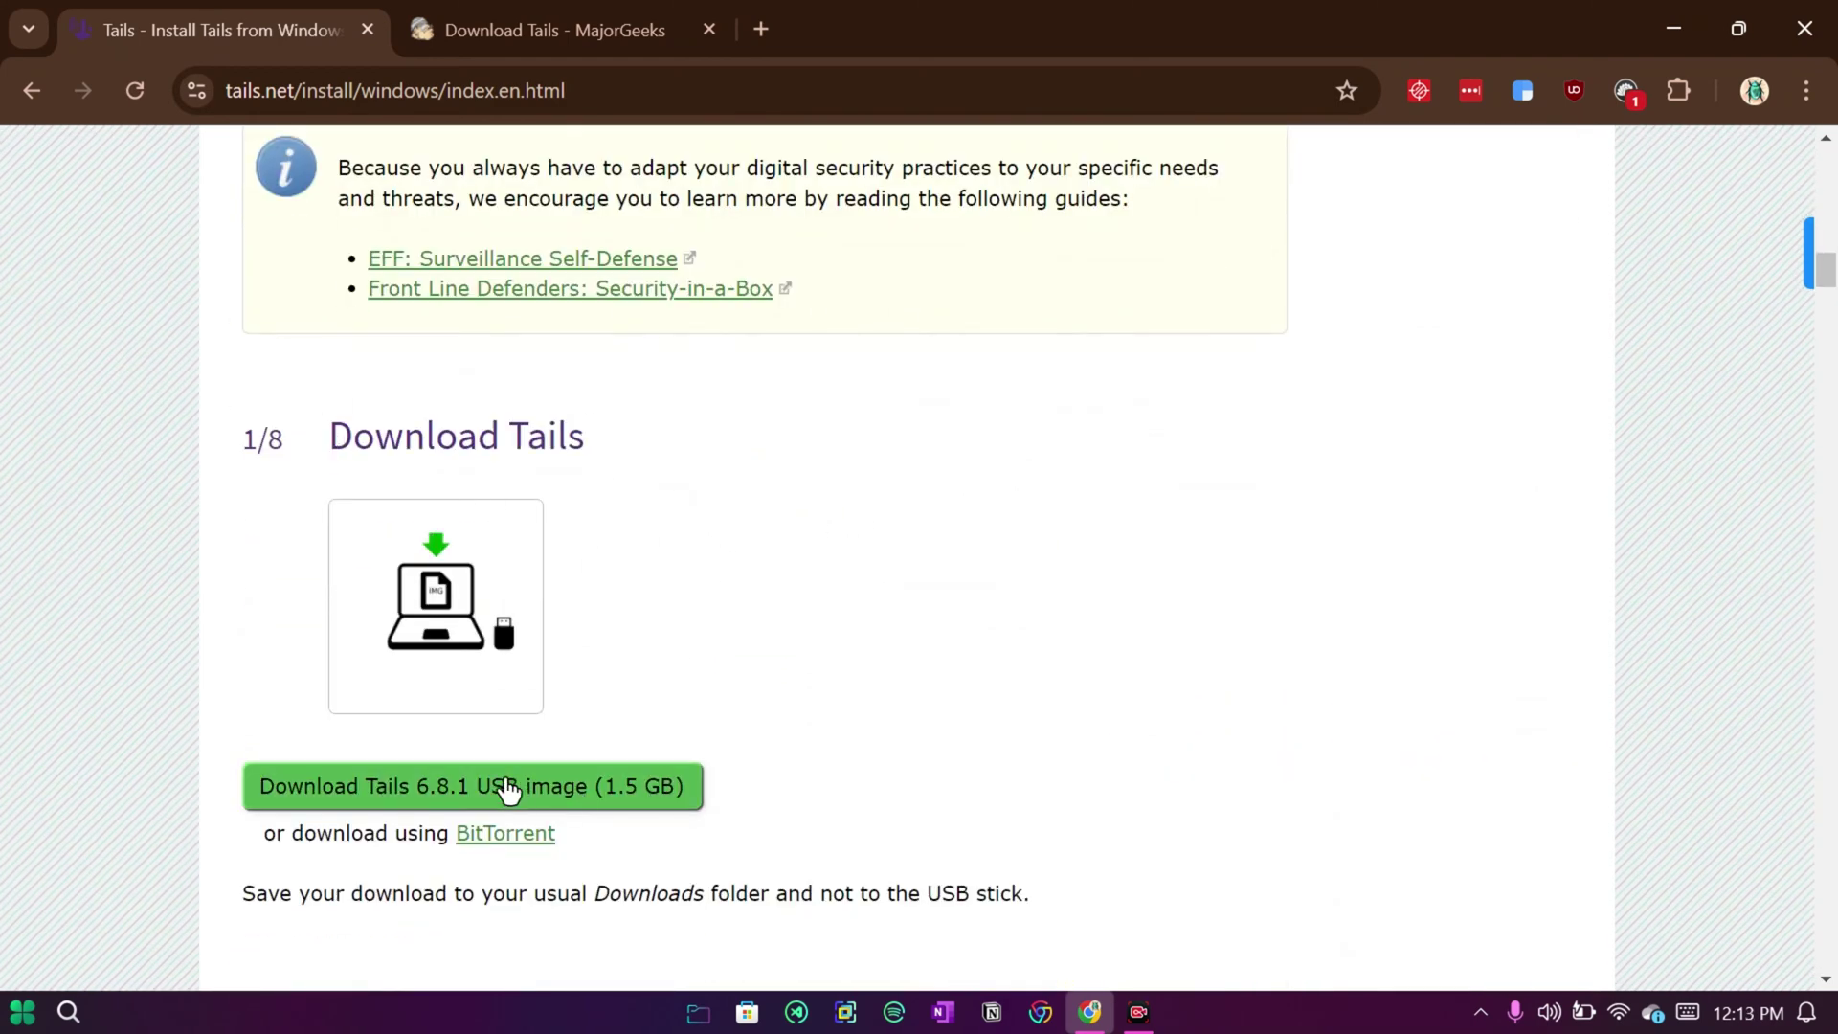
pyautogui.scroll(-5, 751, 649)
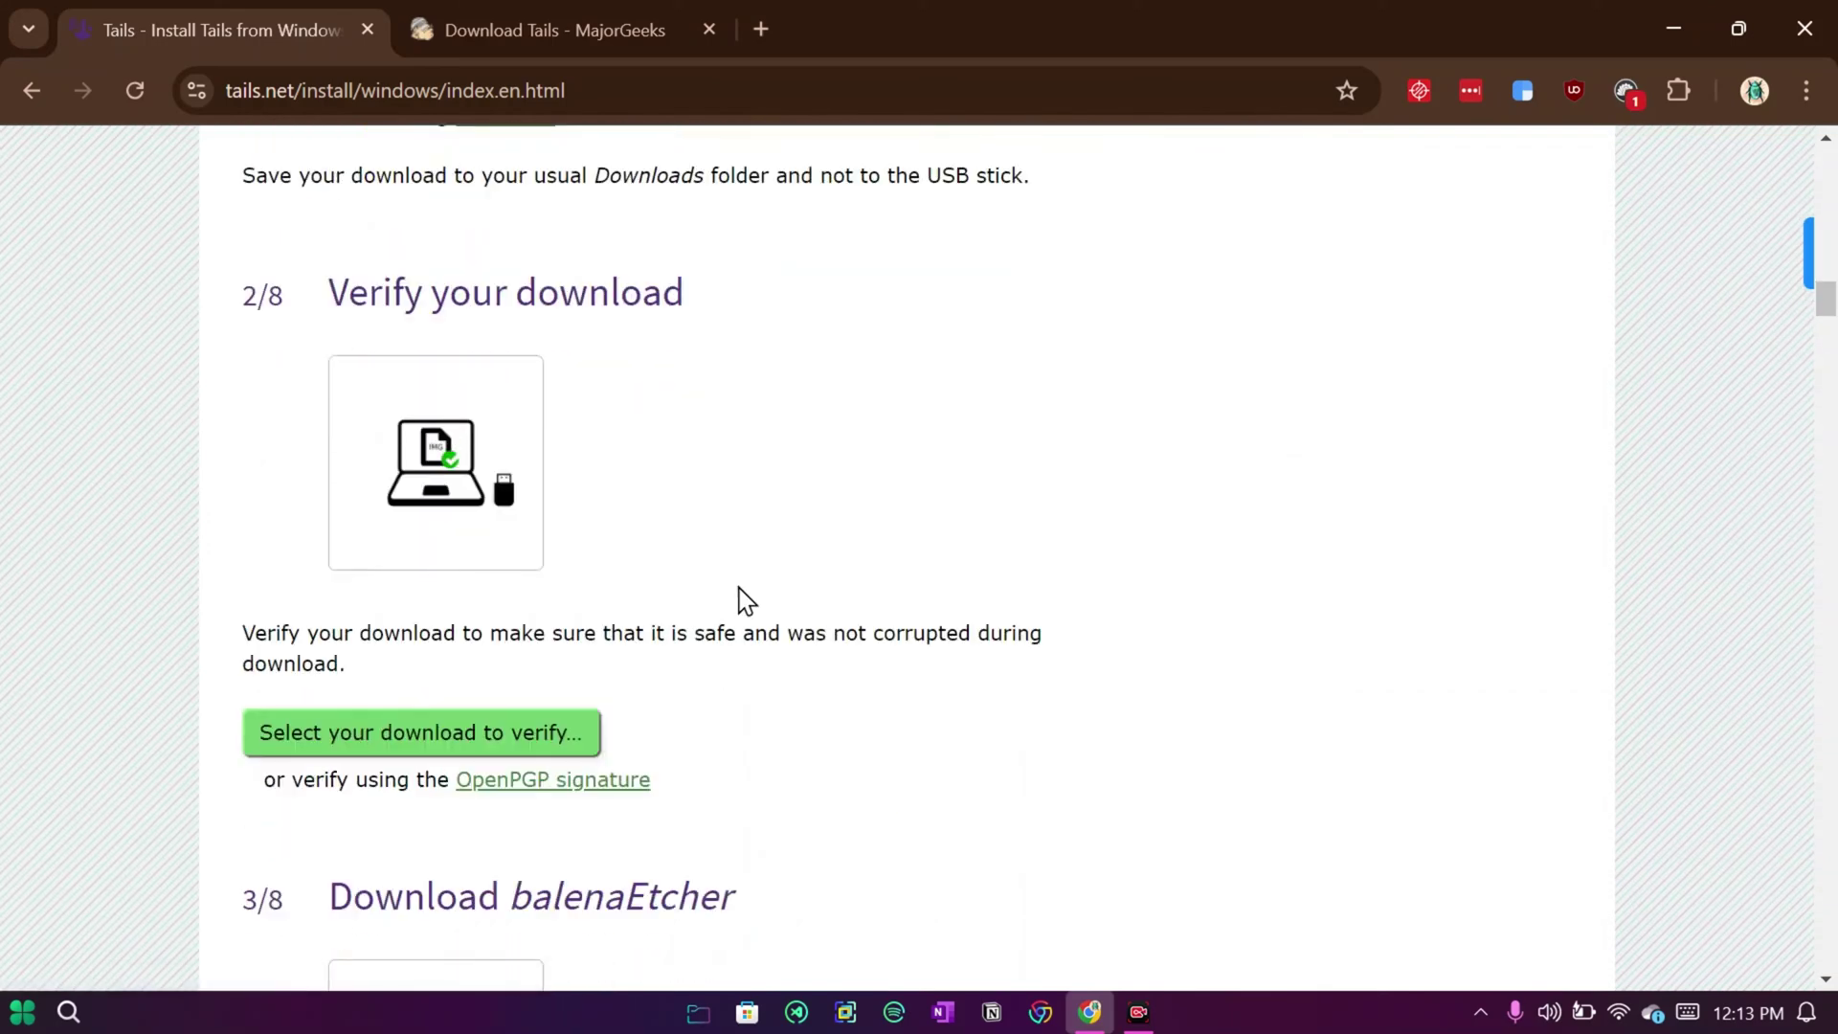
pyautogui.scroll(1, 743, 599)
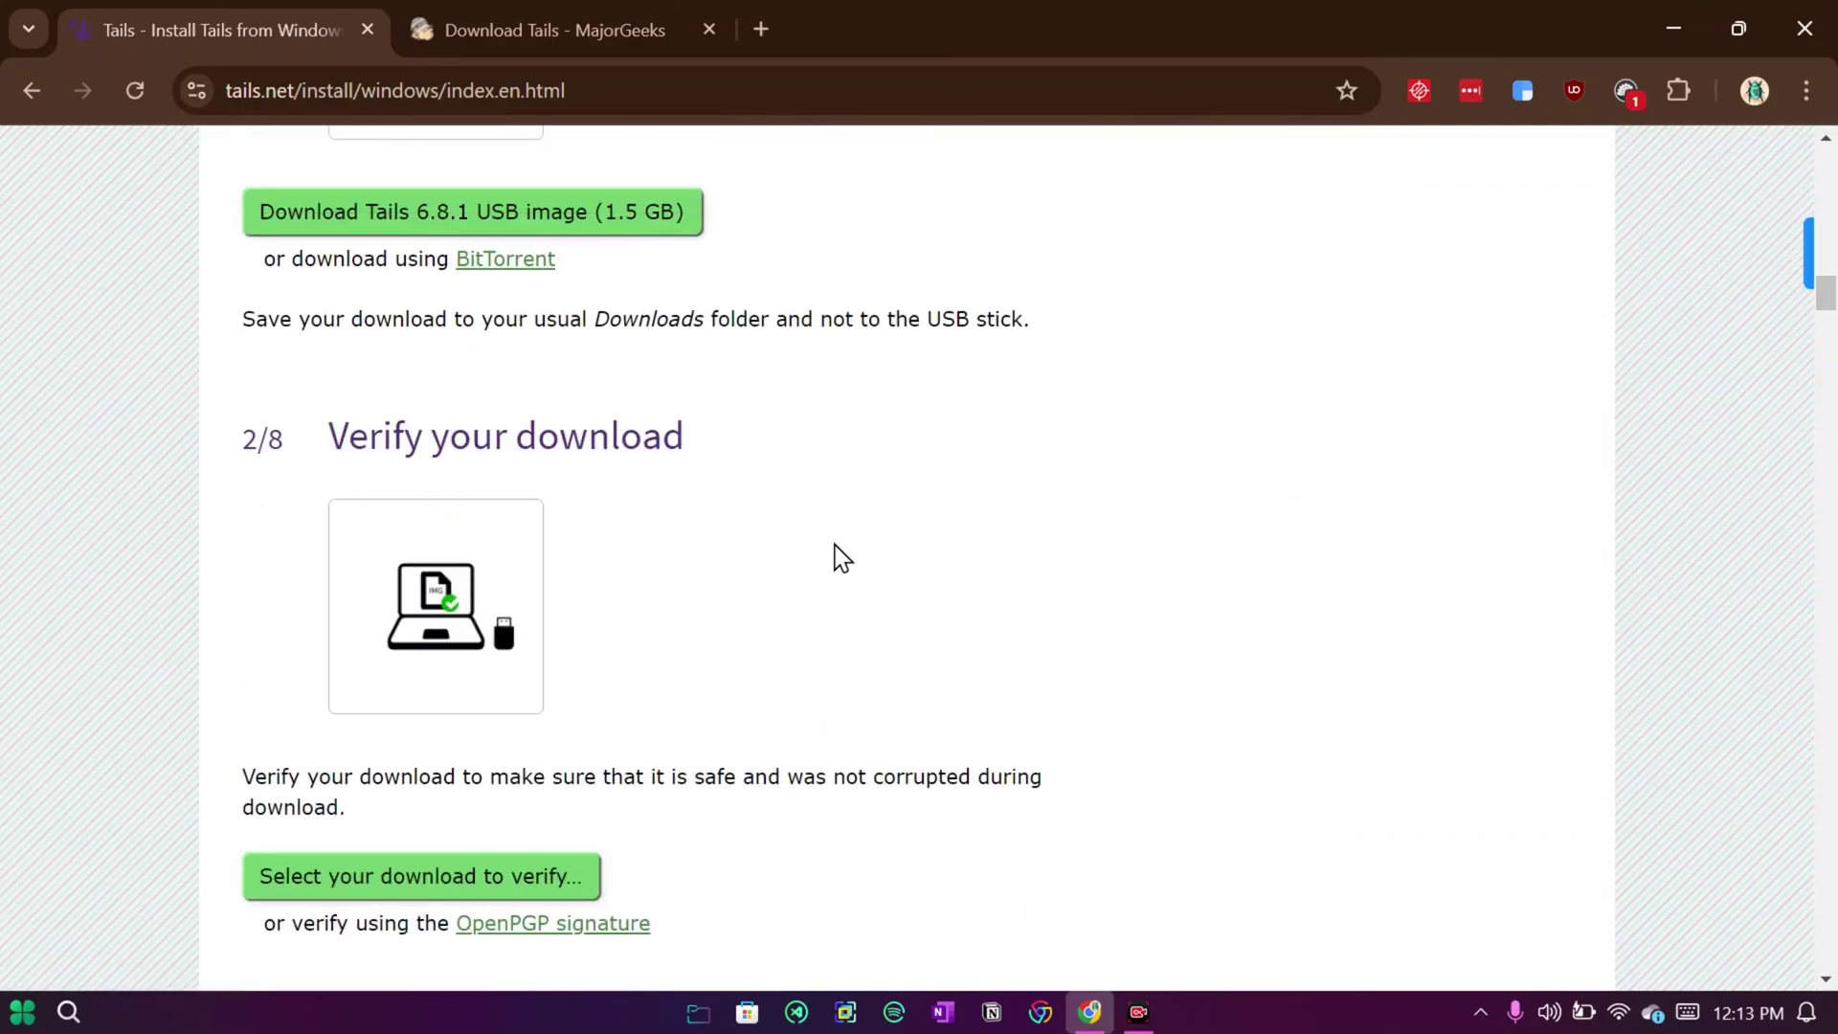
pyautogui.scroll(20, 843, 488)
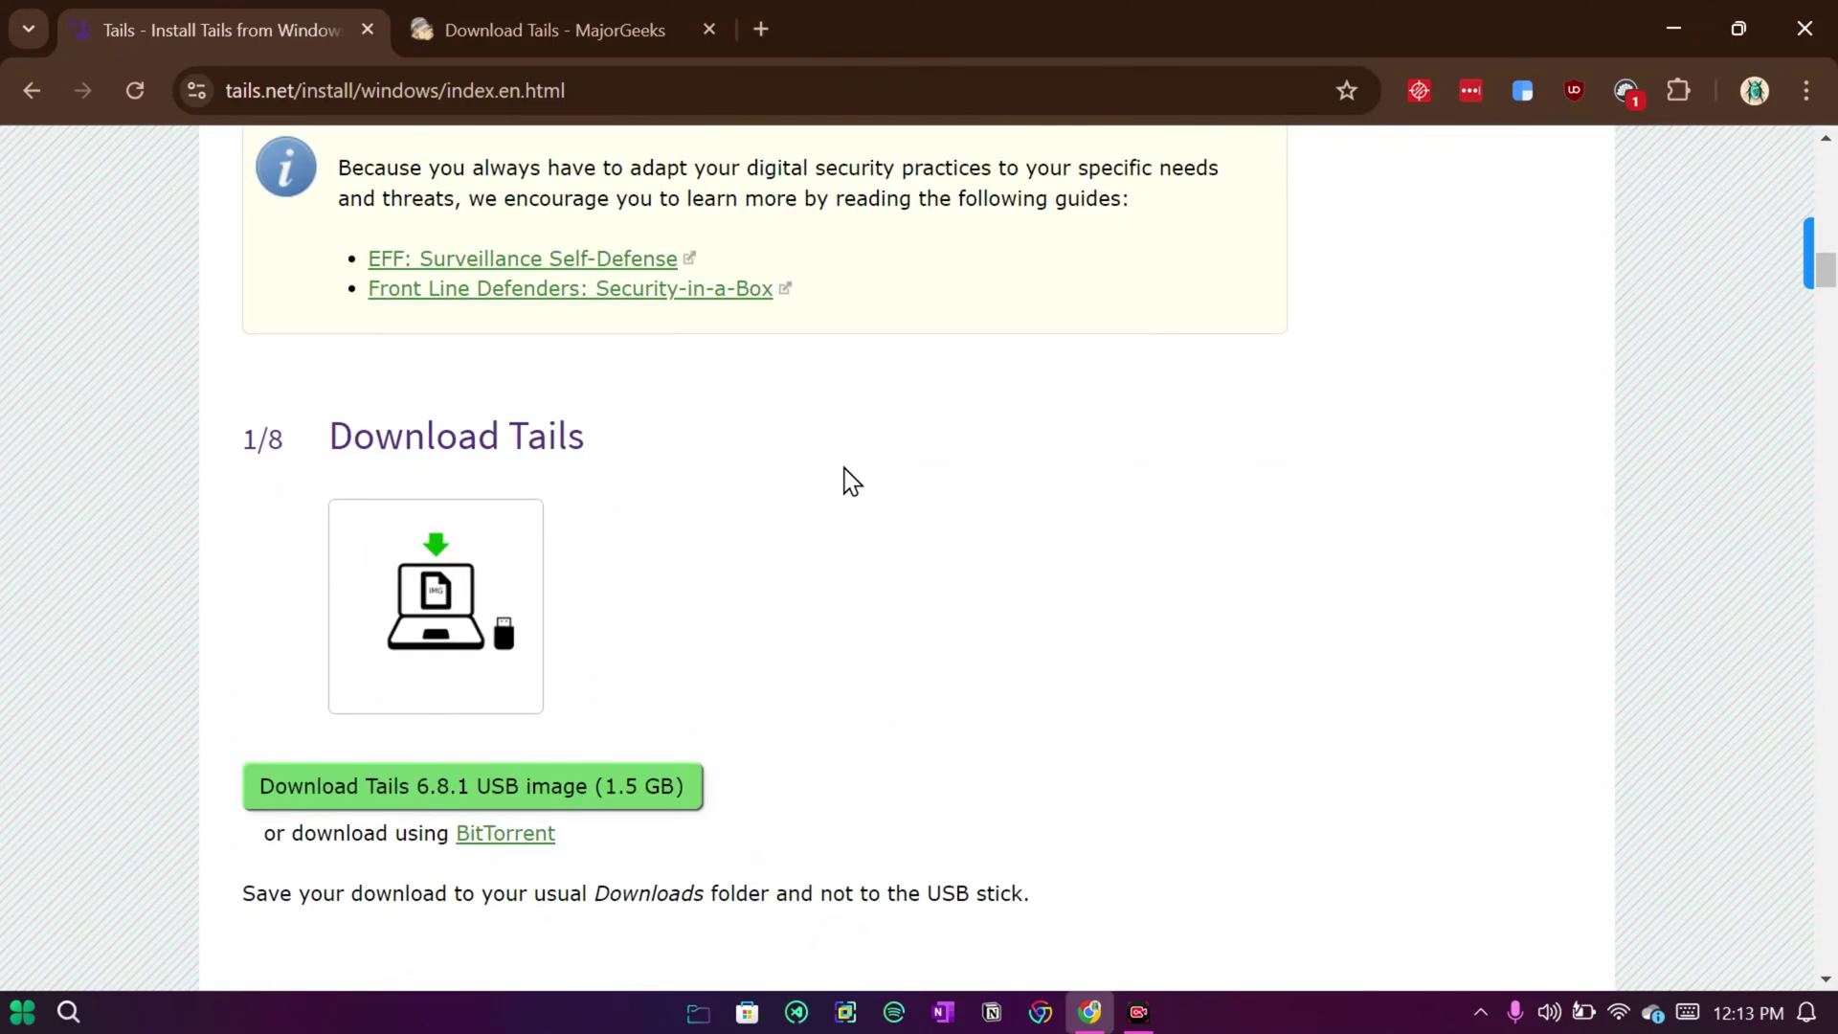
pyautogui.scroll(-10, 846, 479)
pyautogui.scroll(-7, 746, 502)
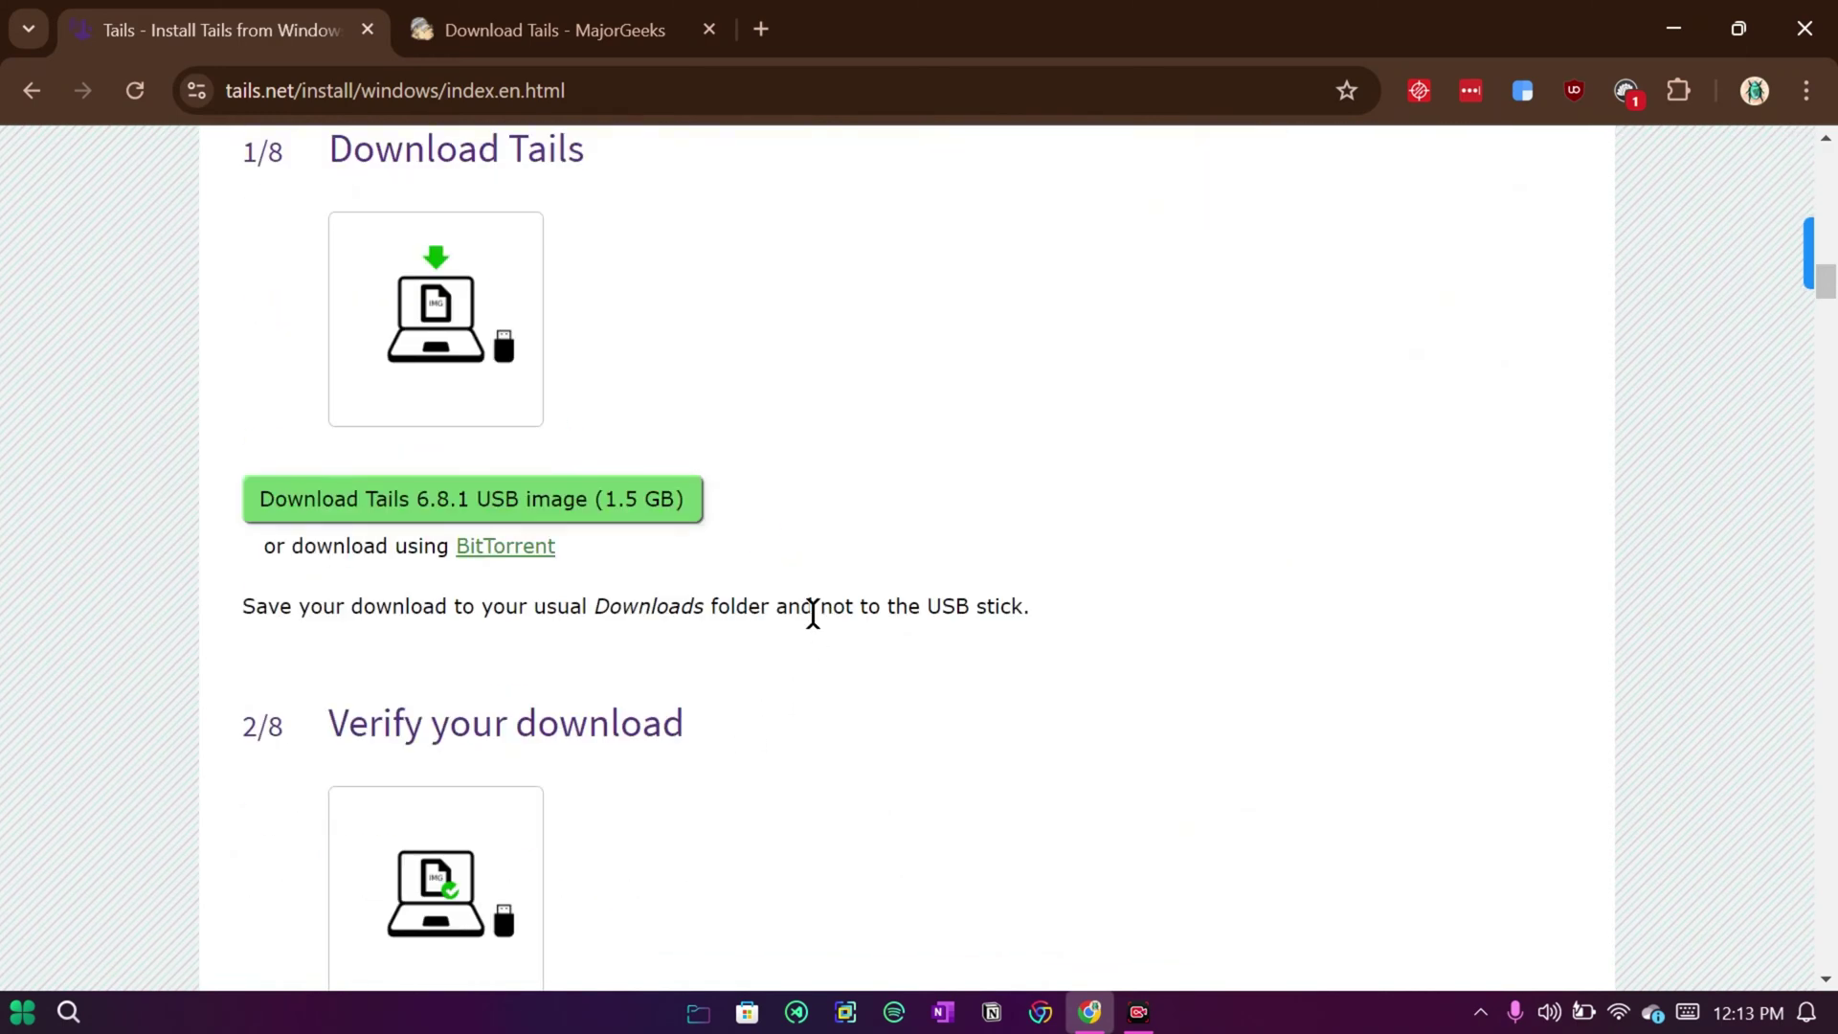
pyautogui.scroll(-4, 809, 608)
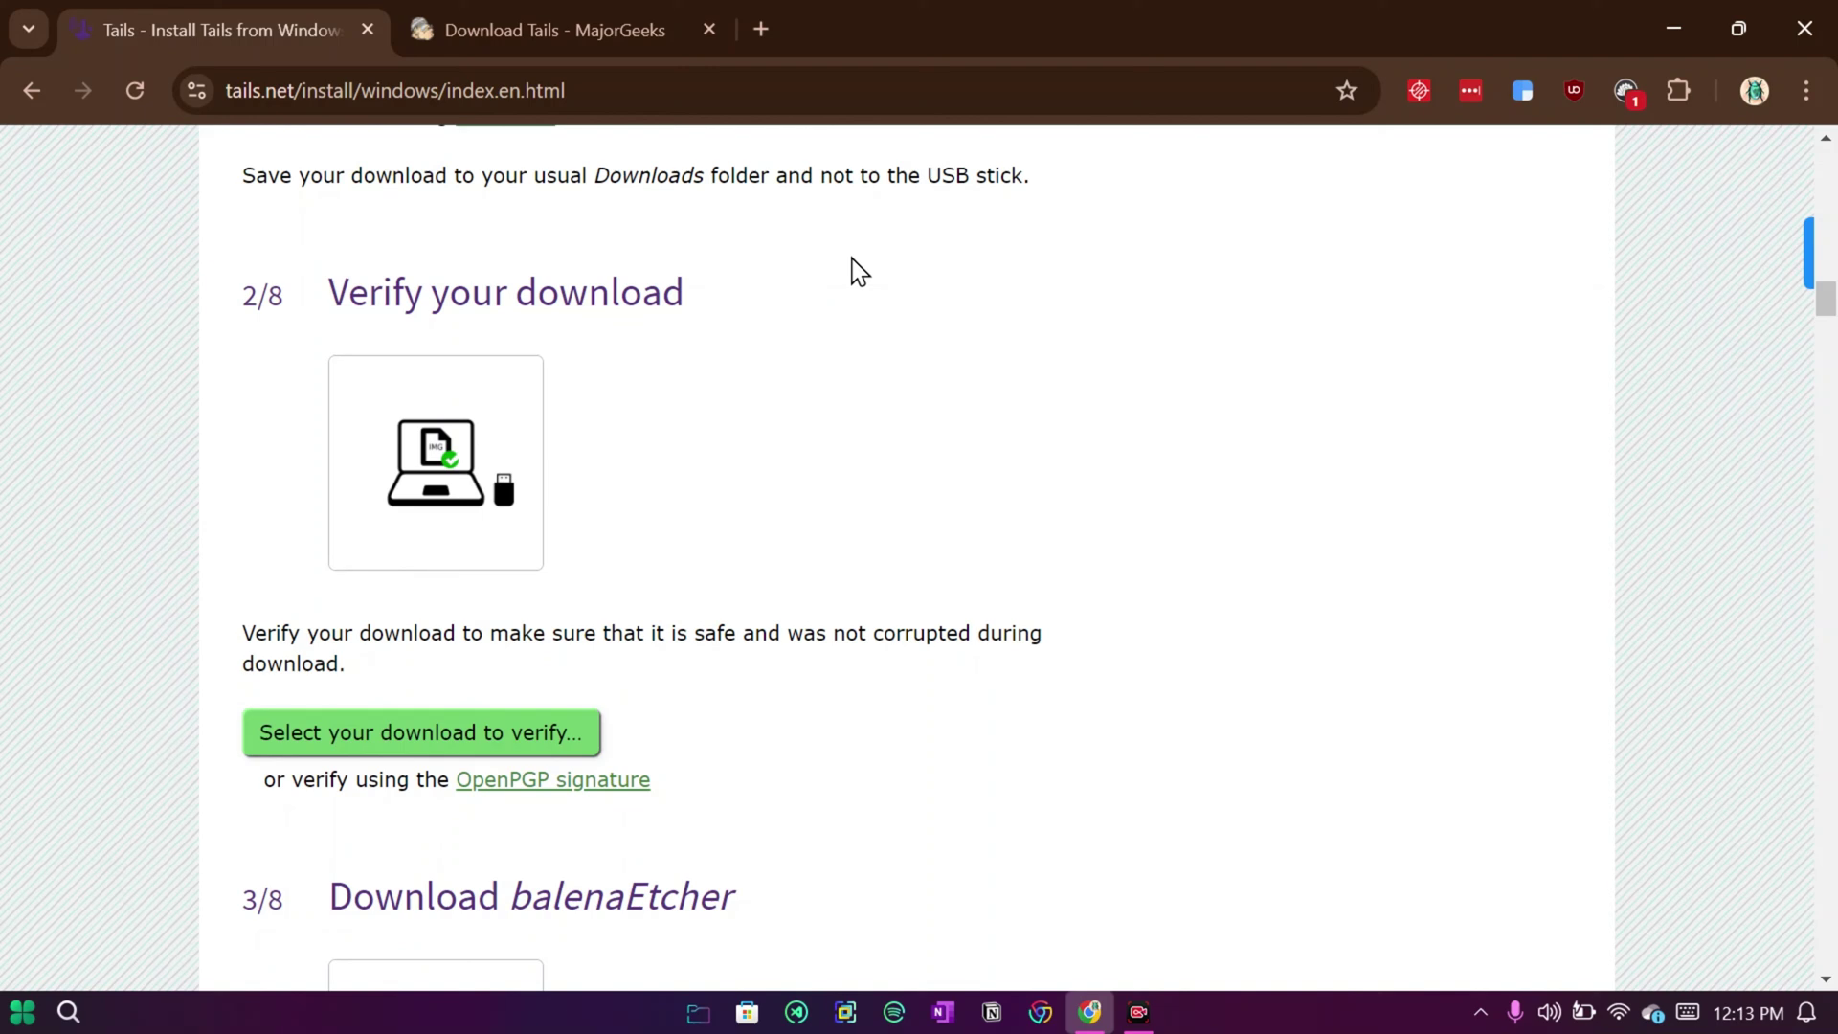
# Look at the Tails 6.8.1 details and download options on the MajorGeeks page
pyautogui.click(471, 27)
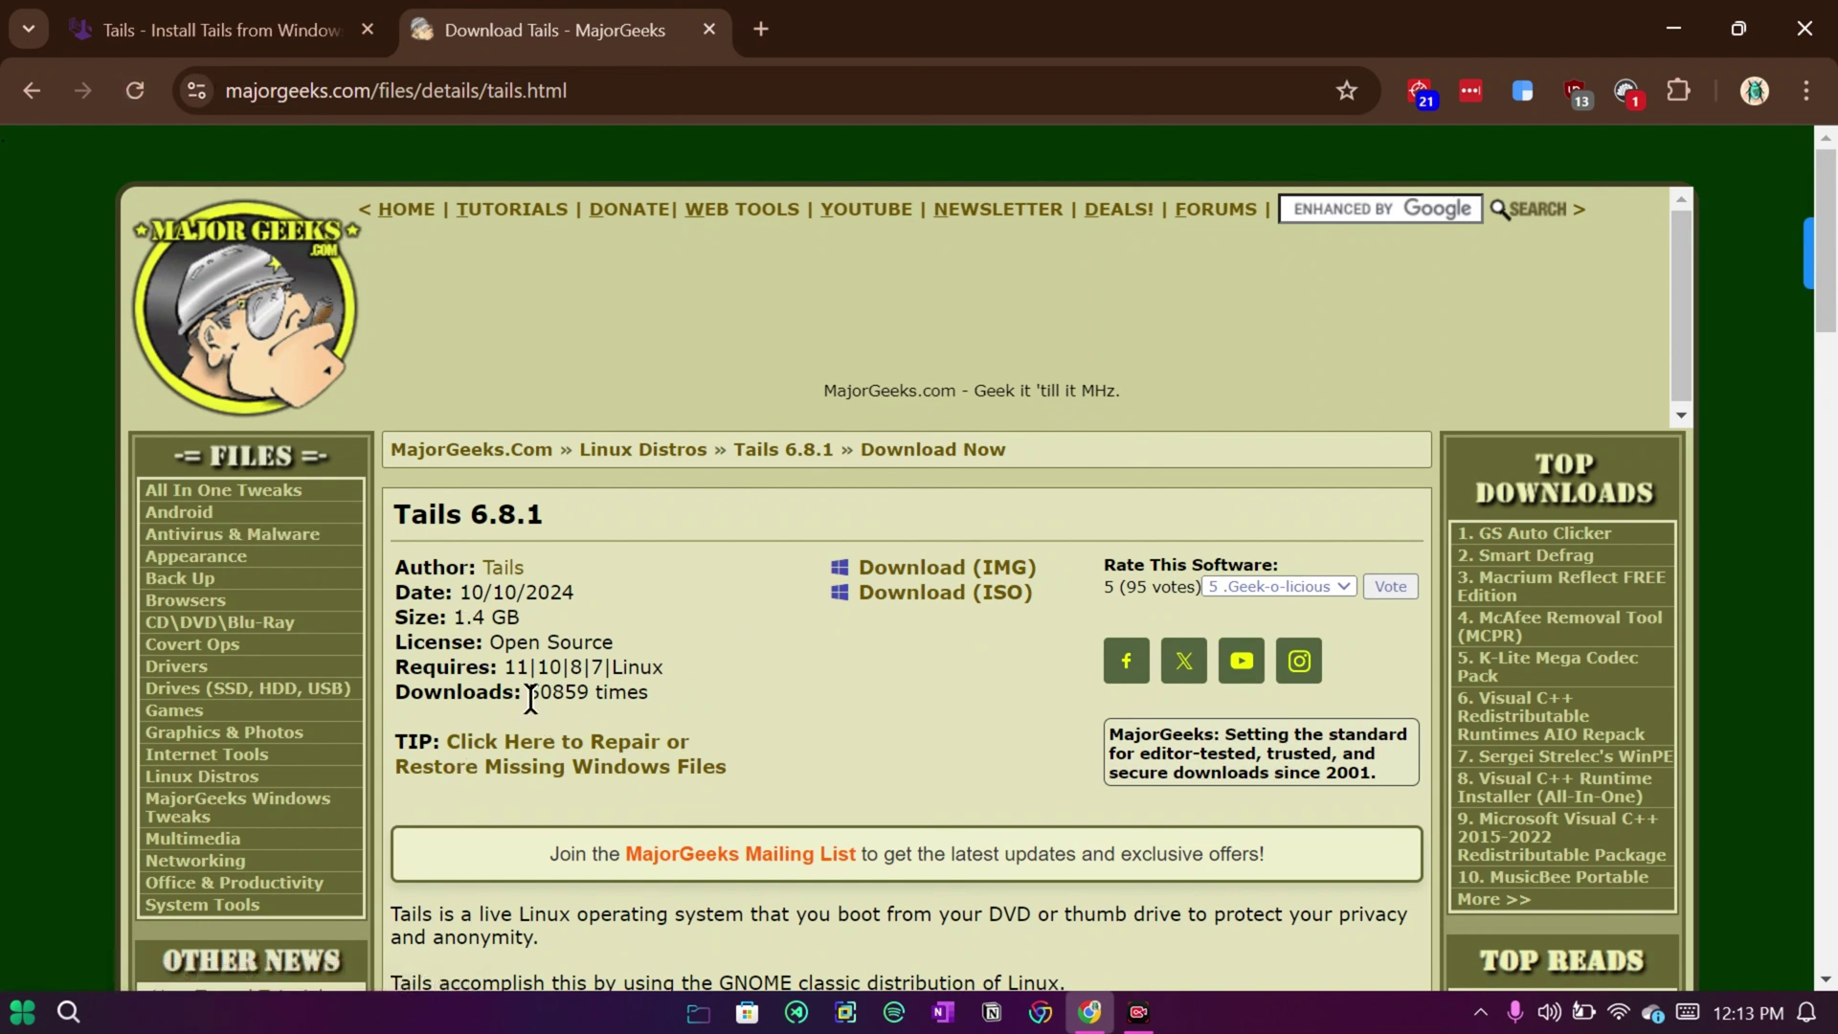
pyautogui.moveTo(530, 697); pyautogui.dragTo(635, 731)
pyautogui.click(706, 680)
# Return to the Tails installation guide and start verifying tails-amd64-6.8.1.iso from the Downloads folder
pyautogui.click(226, 13)
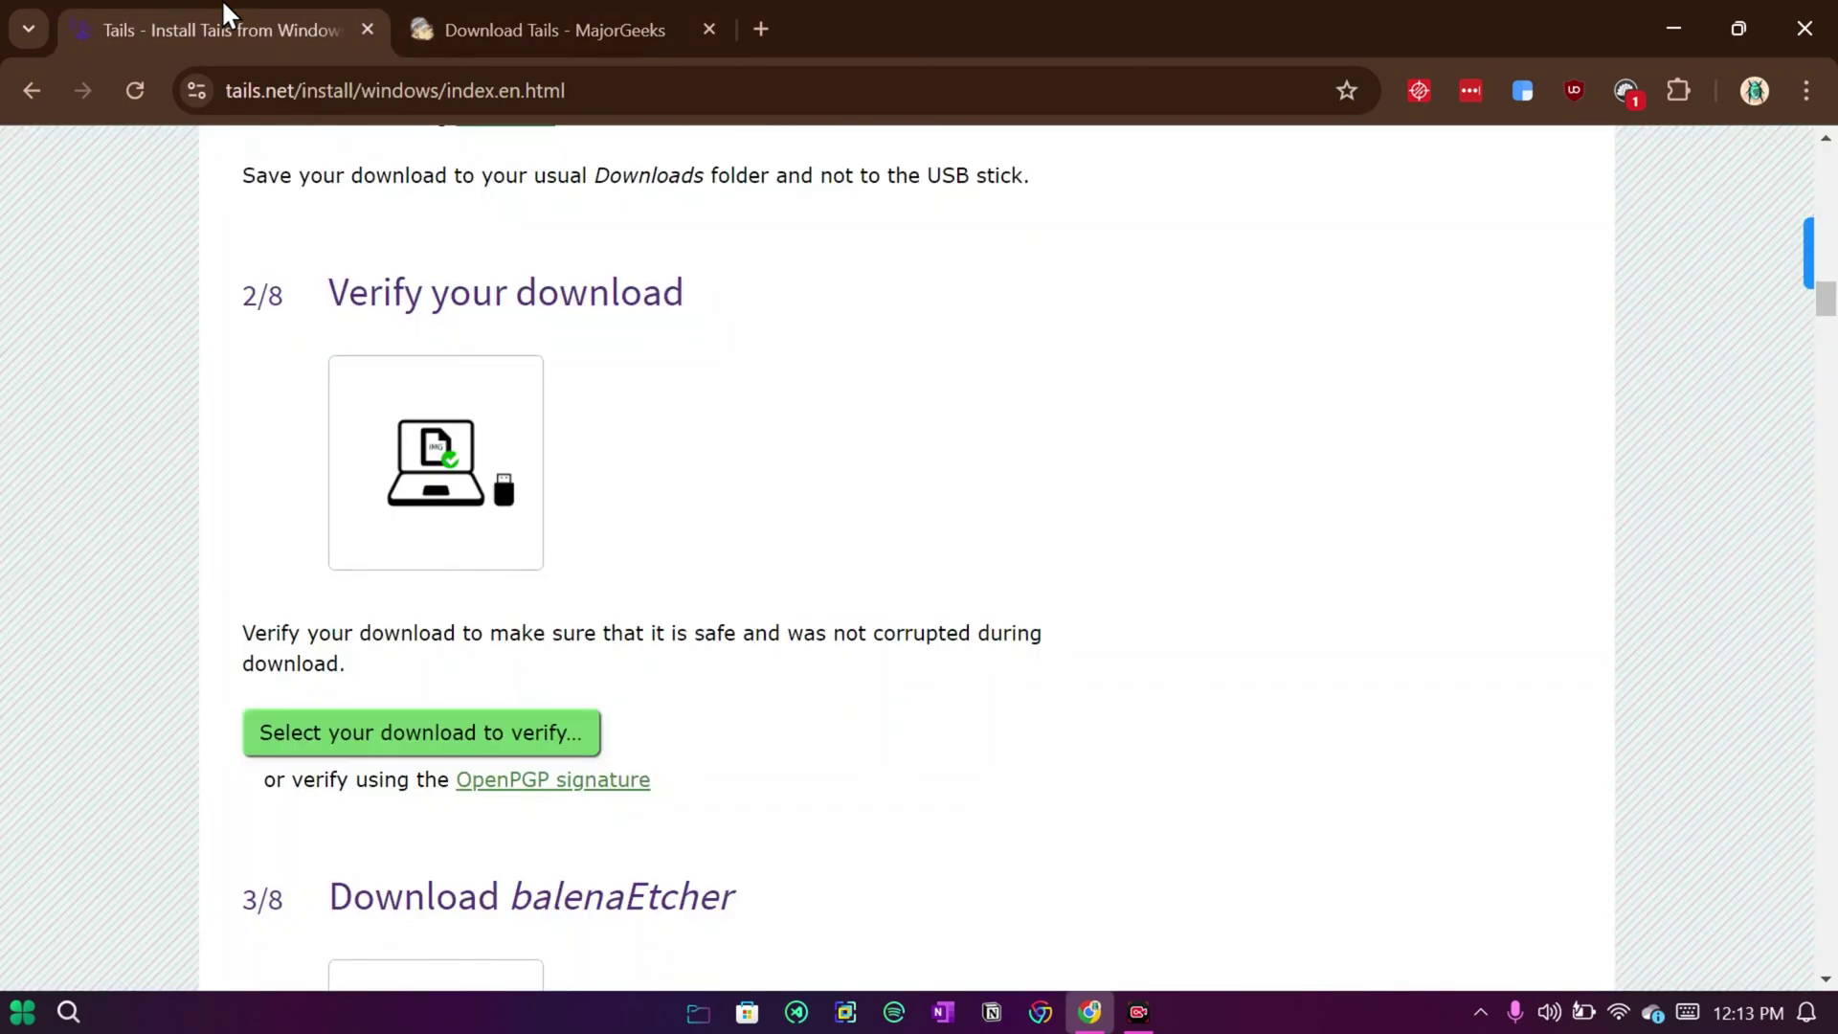
pyautogui.click(563, 741)
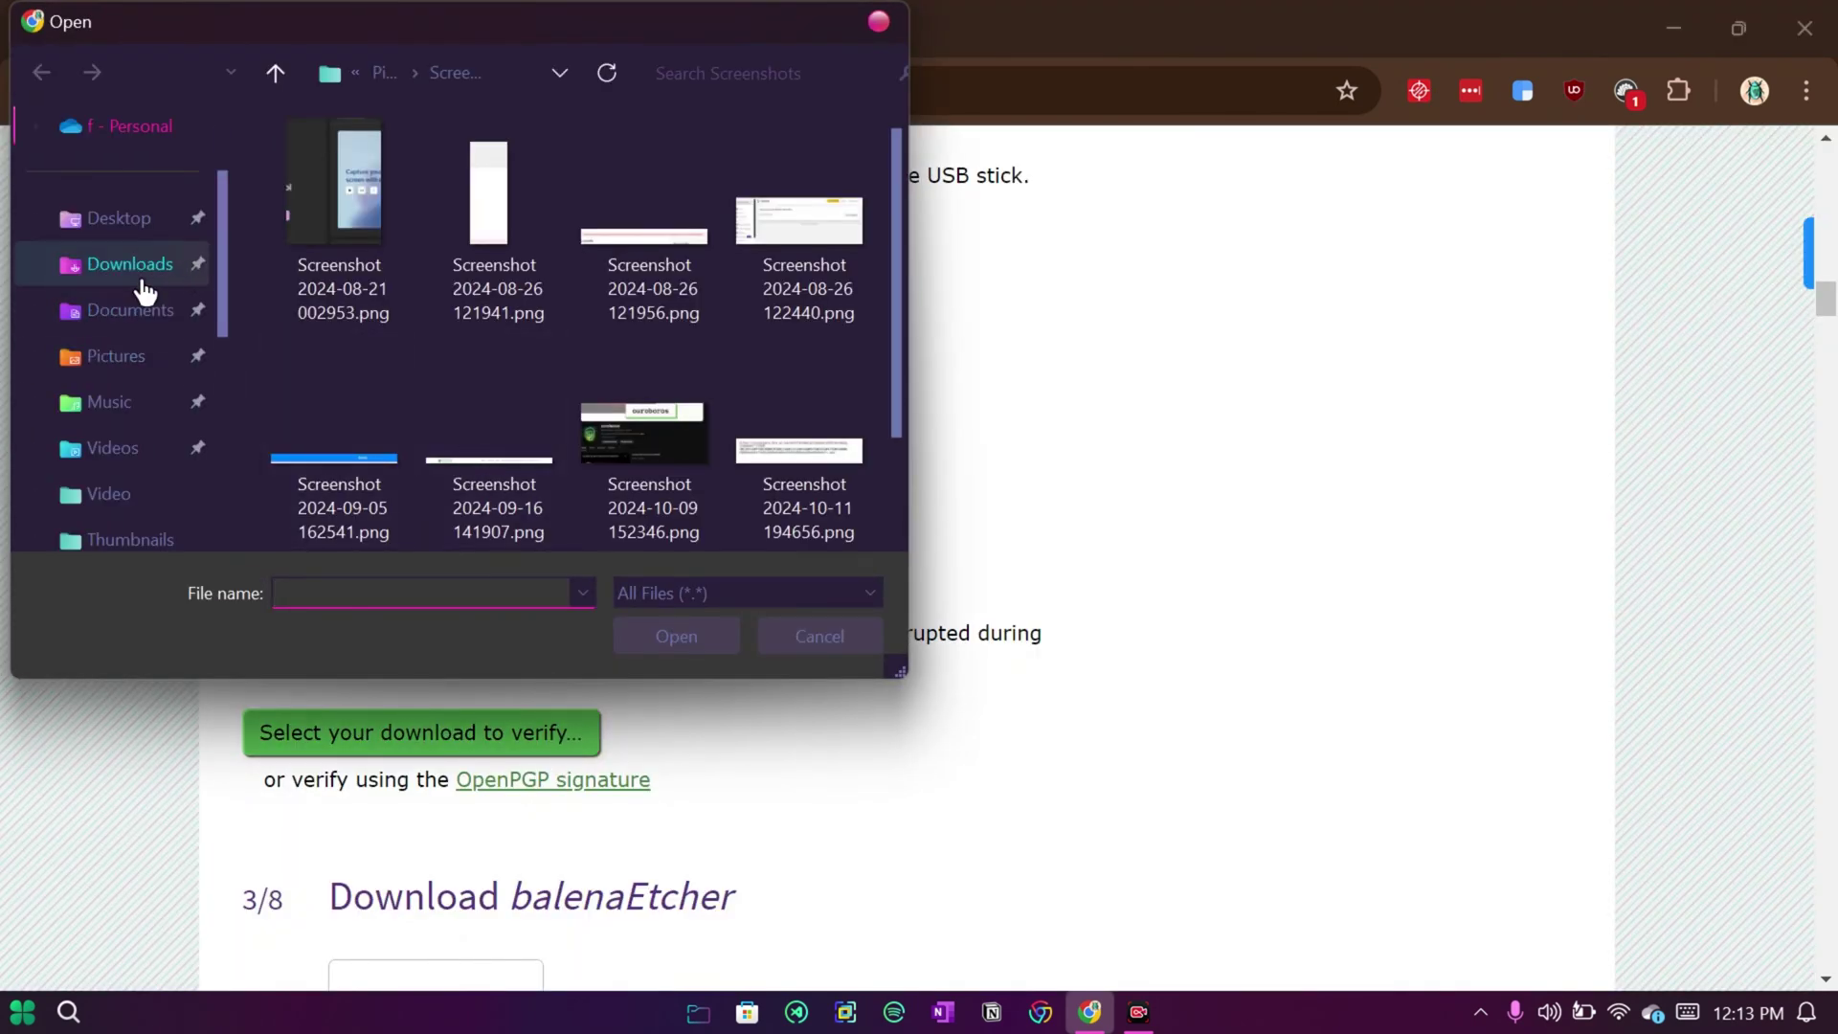
pyautogui.click(142, 280)
pyautogui.click(387, 204)
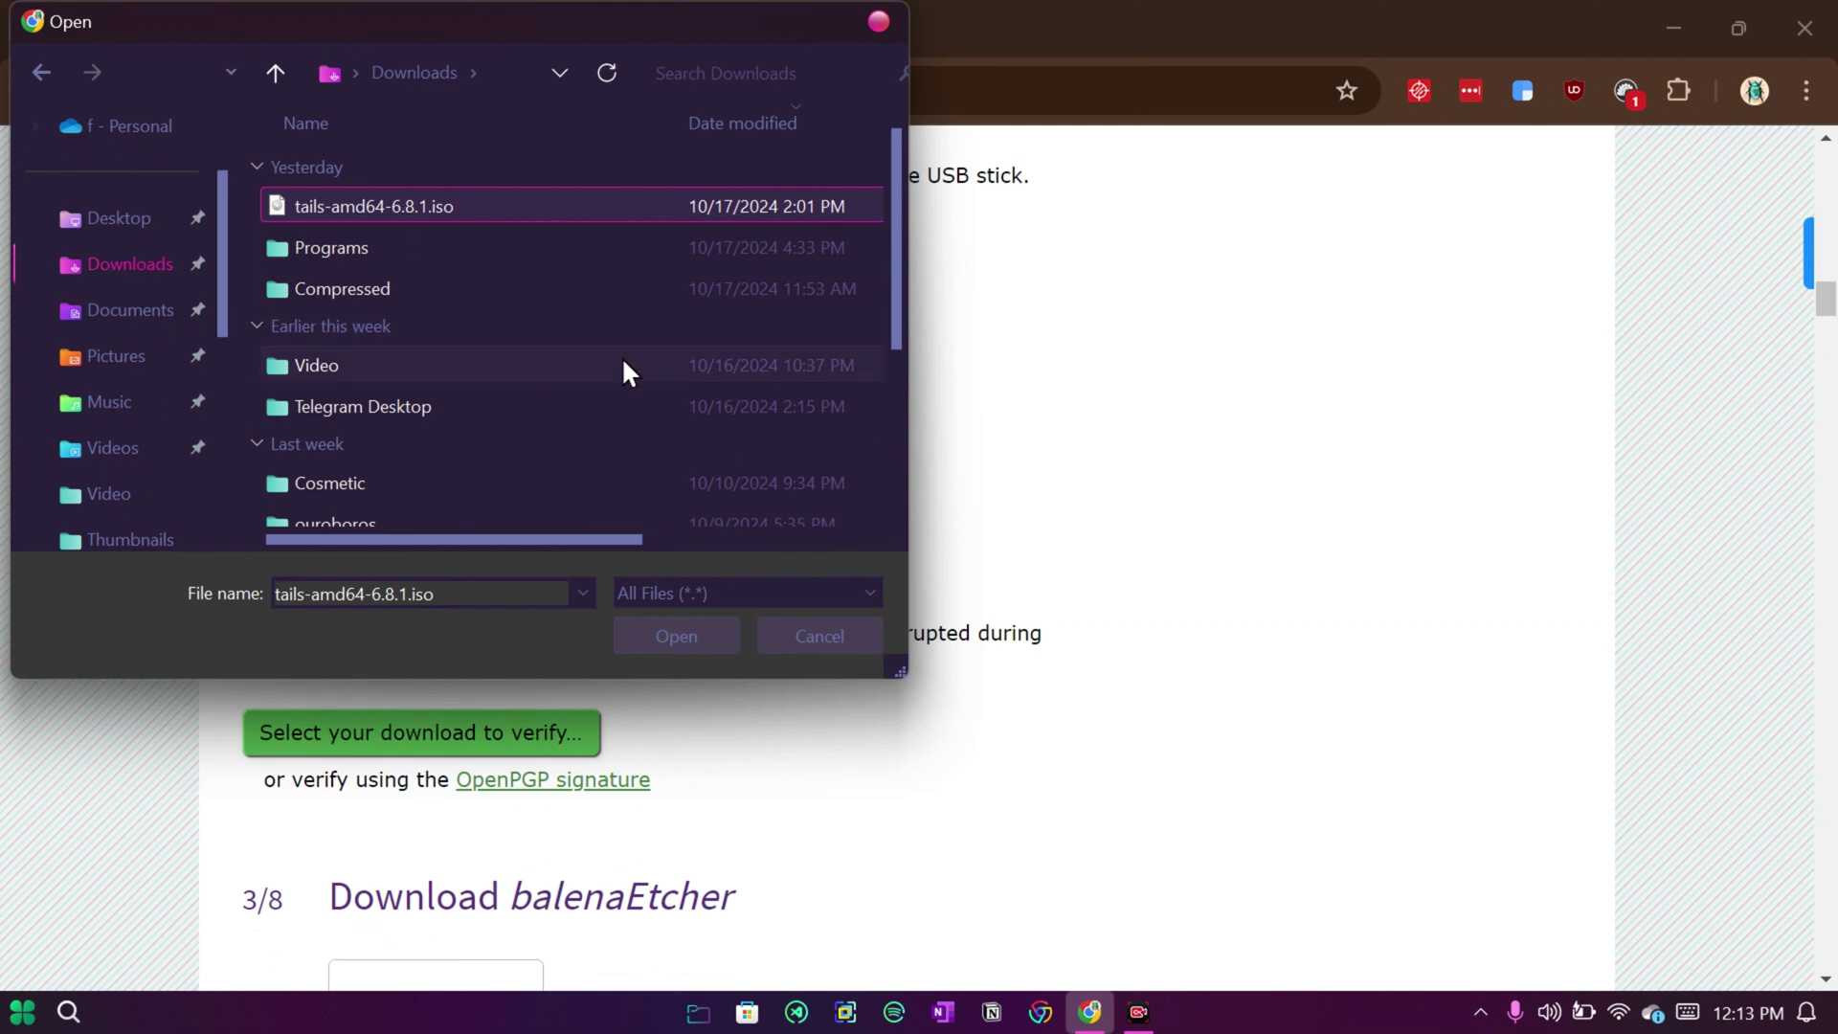
pyautogui.click(713, 642)
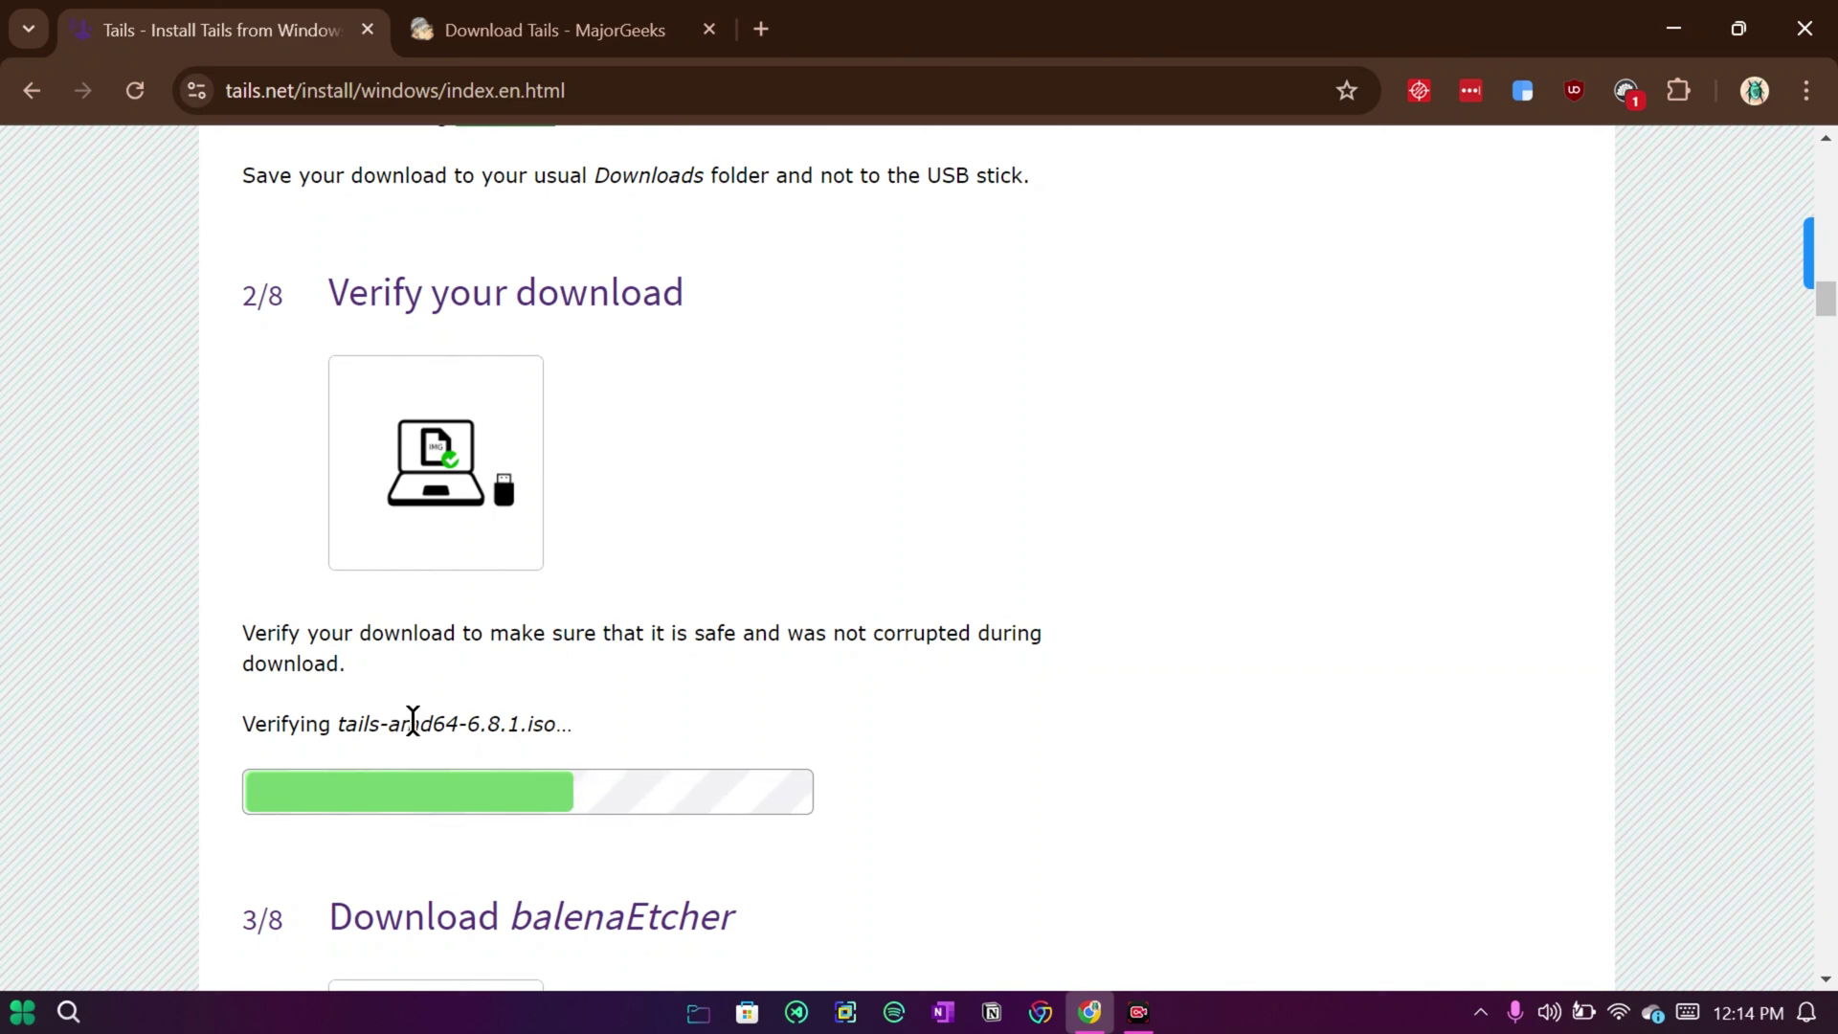
pyautogui.scroll(-4, 628, 644)
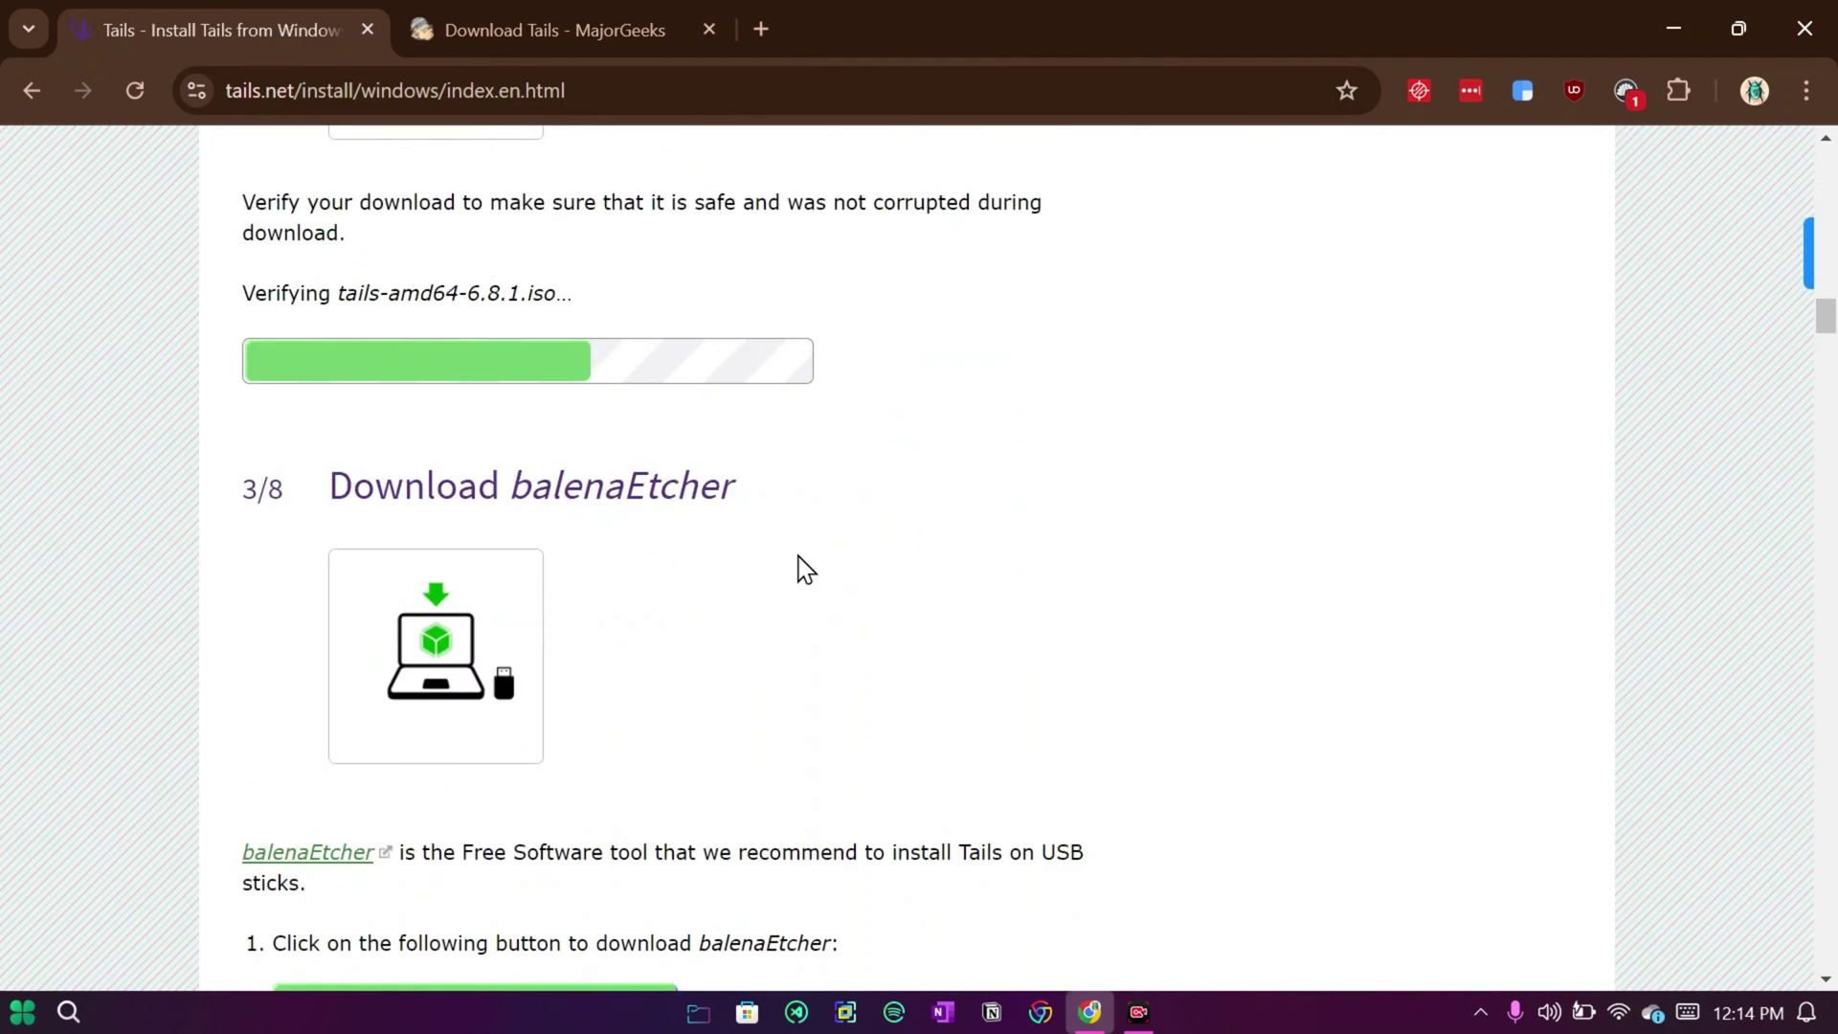
pyautogui.scroll(1, 946, 440)
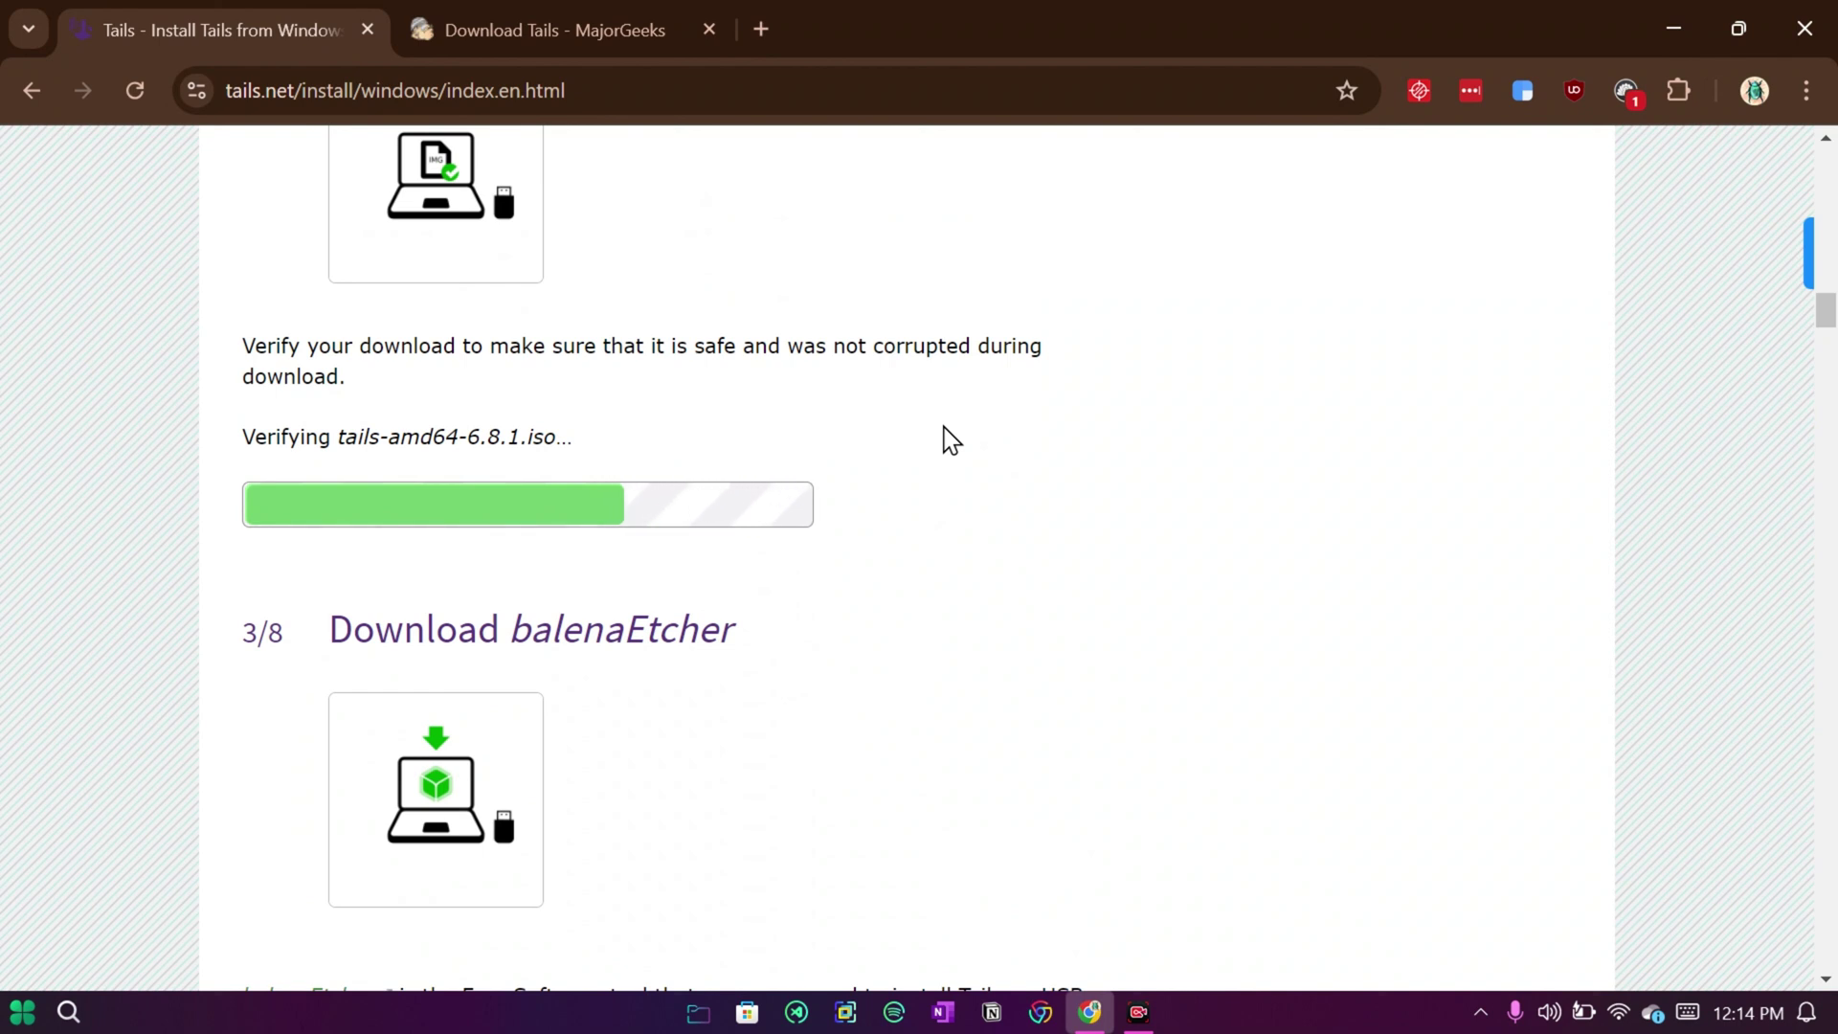
pyautogui.scroll(6, 923, 421)
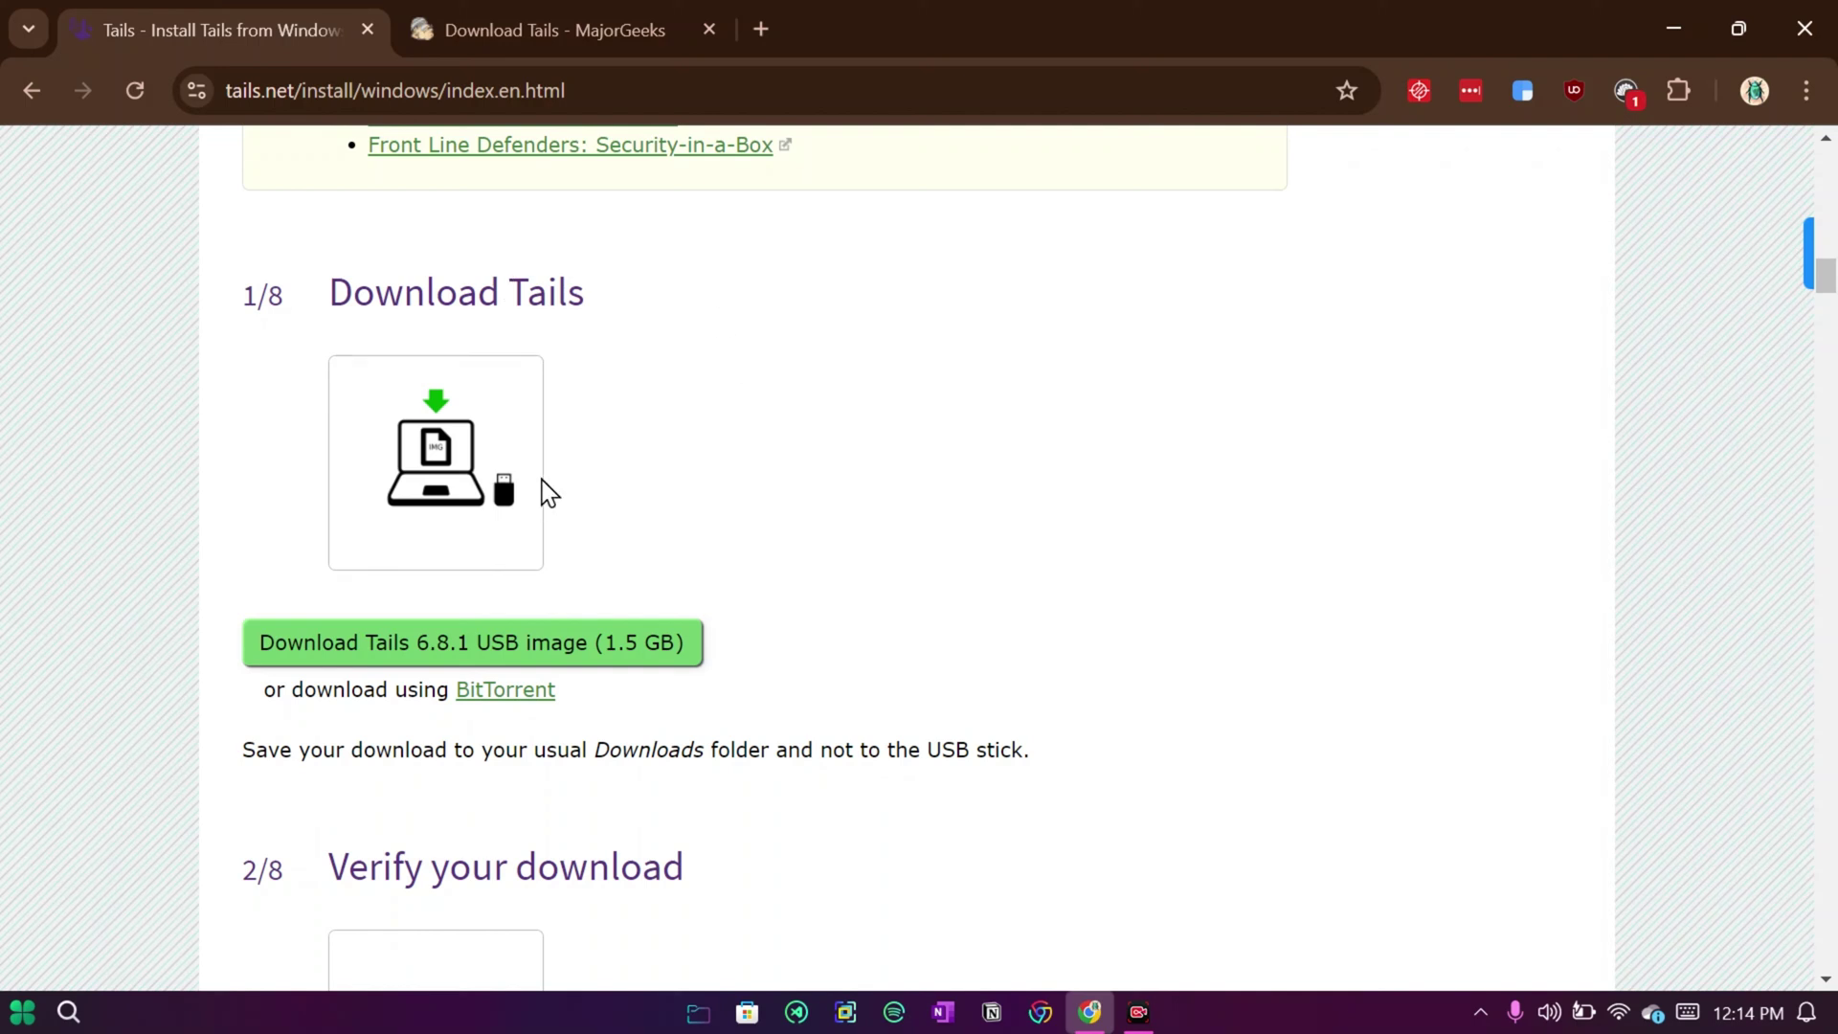
# Skim the balenaEtcher download and flashing instructions in the guide, and check the progress of the ISO verification
pyautogui.scroll(-3, 804, 632)
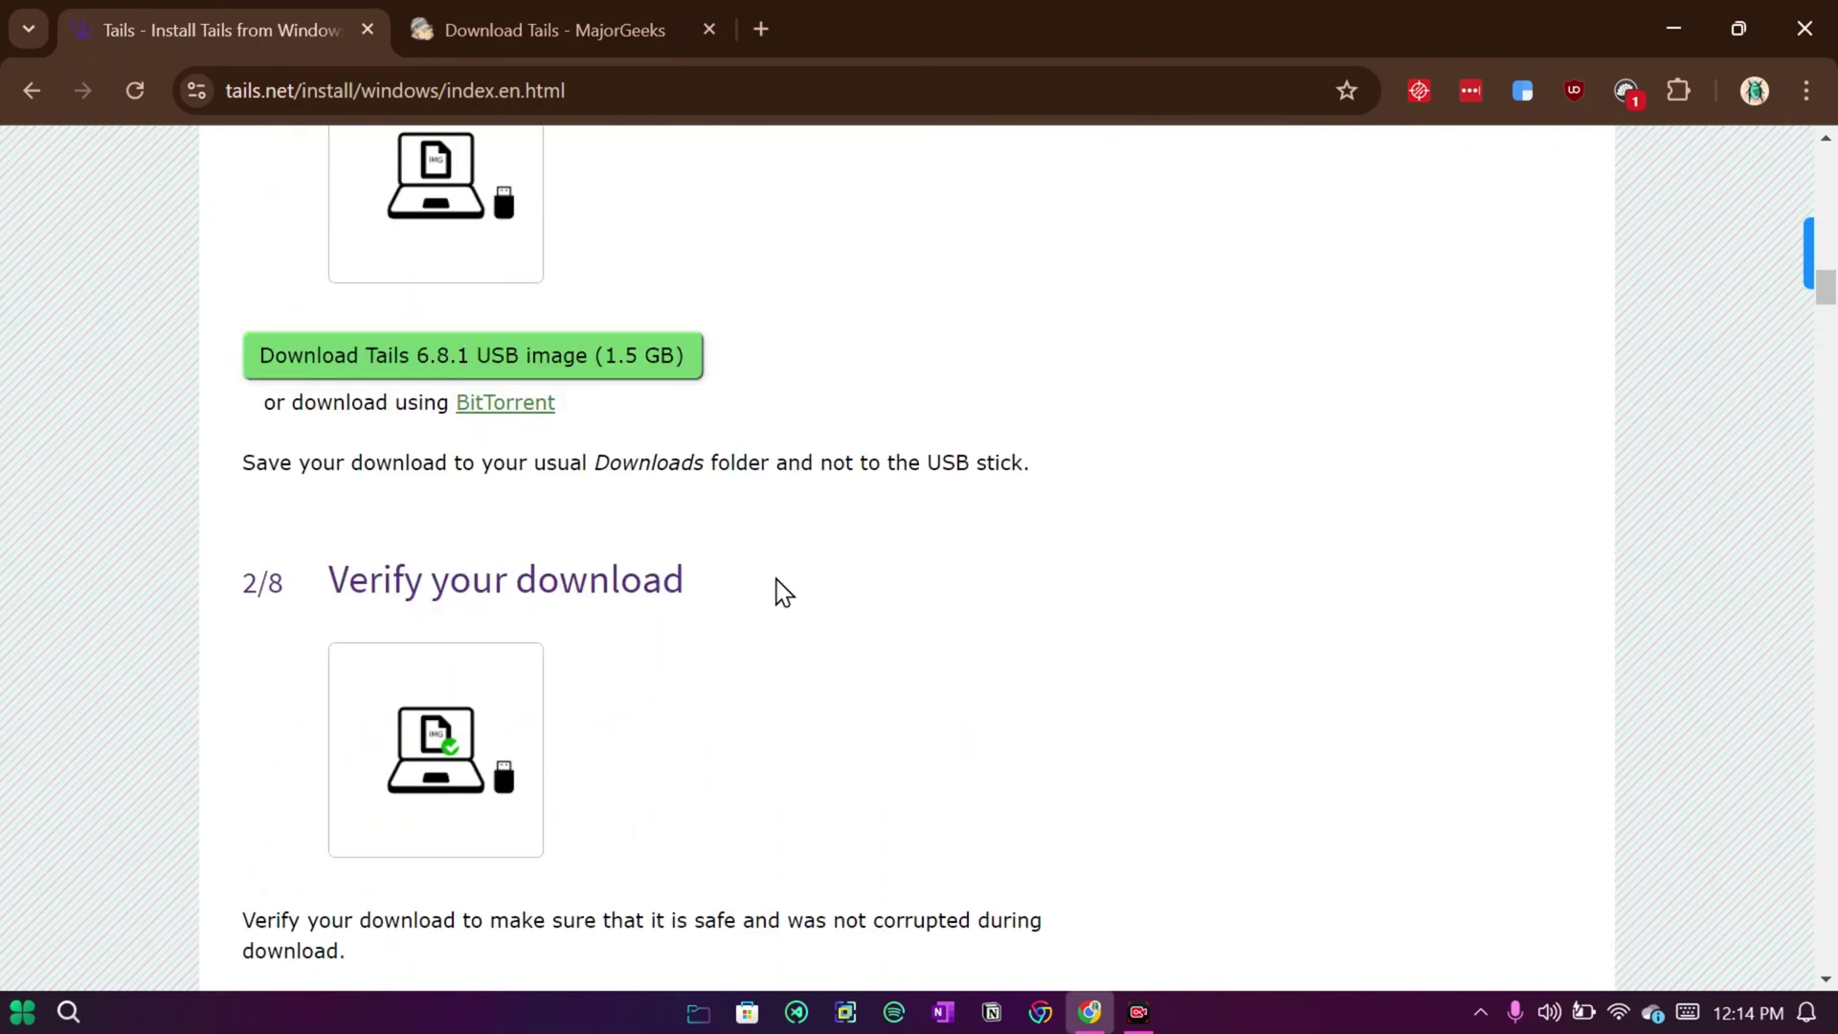
pyautogui.scroll(-10, 776, 591)
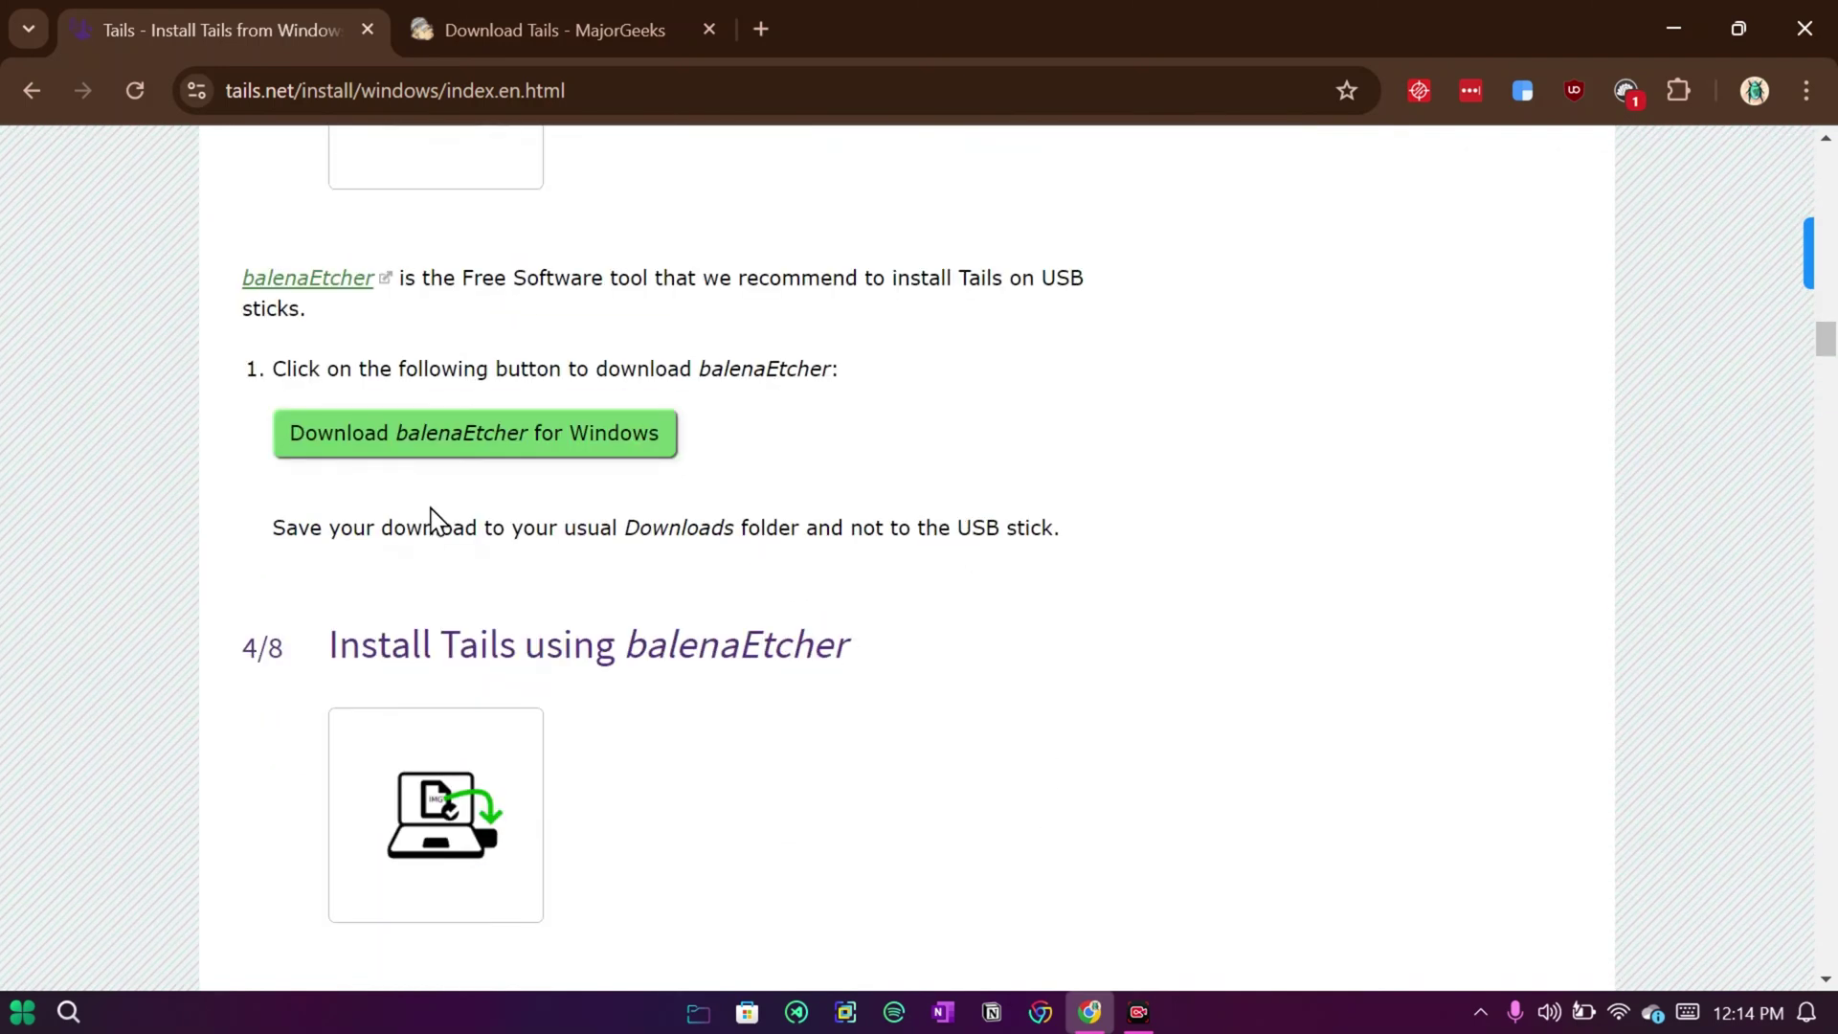
pyautogui.scroll(1, 779, 357)
pyautogui.scroll(-6, 783, 369)
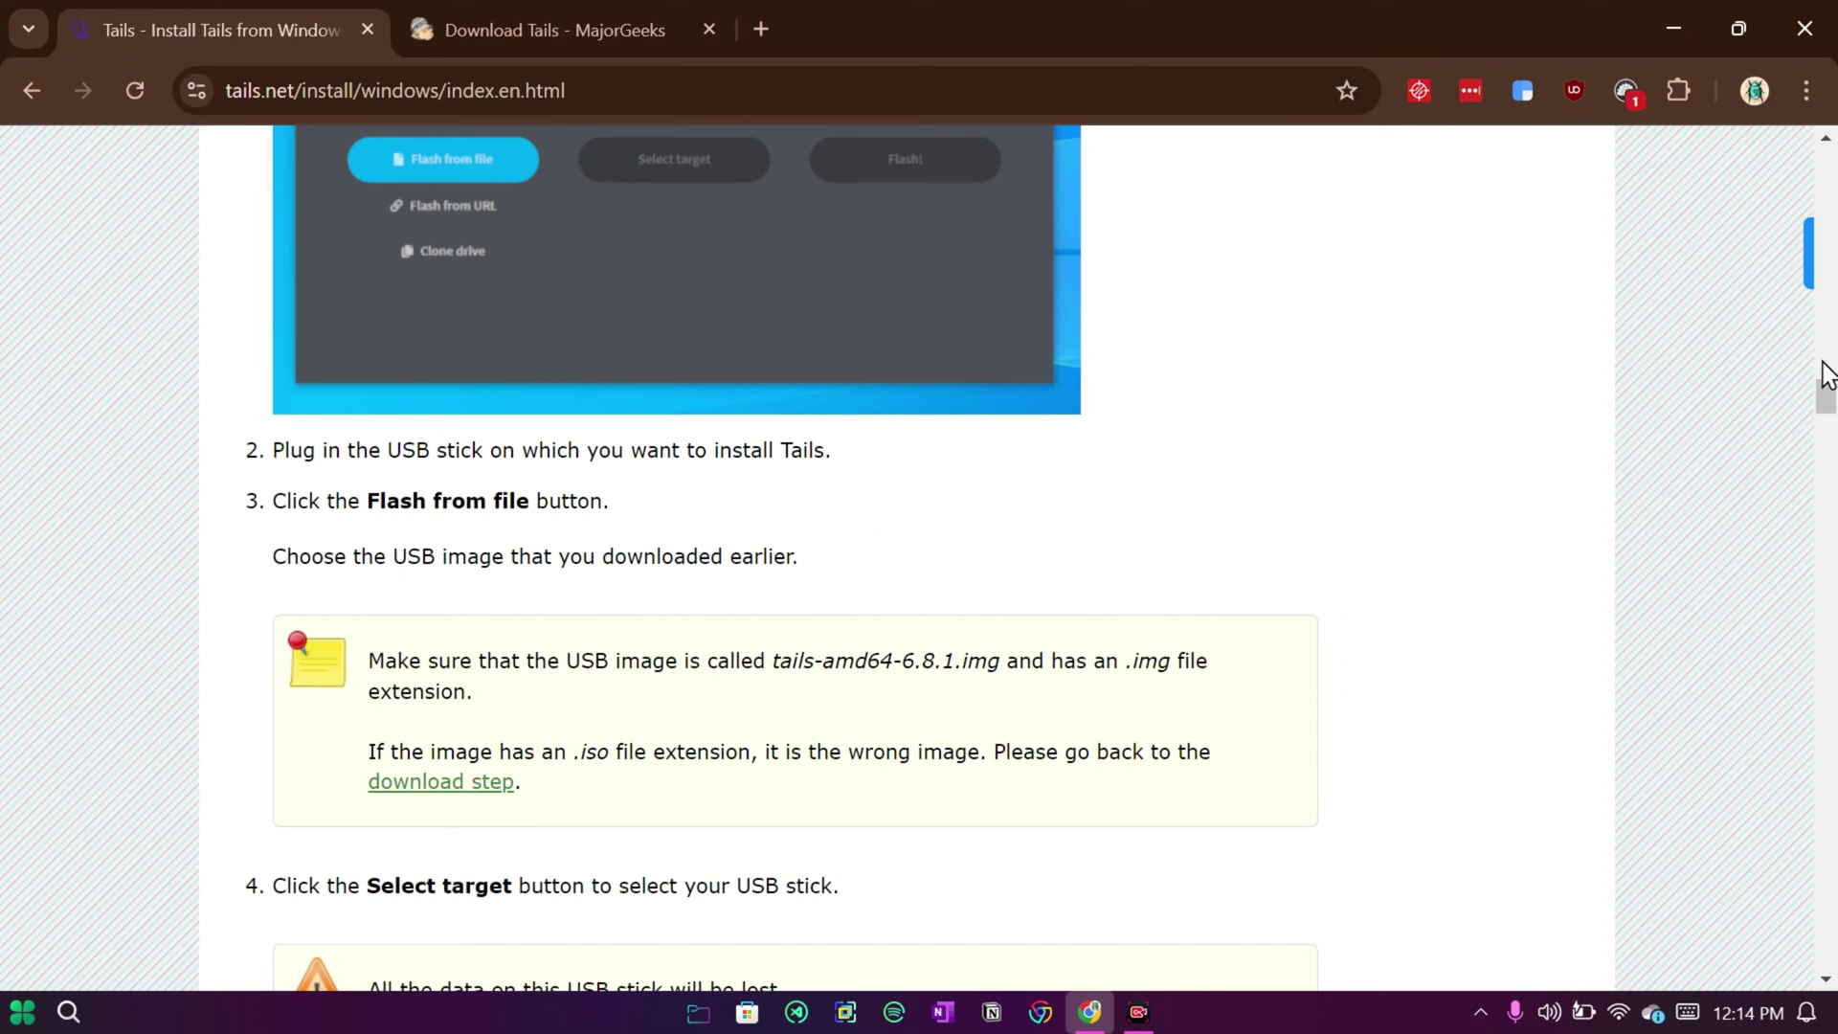
pyautogui.moveTo(1824, 385); pyautogui.dragTo(1809, 308)
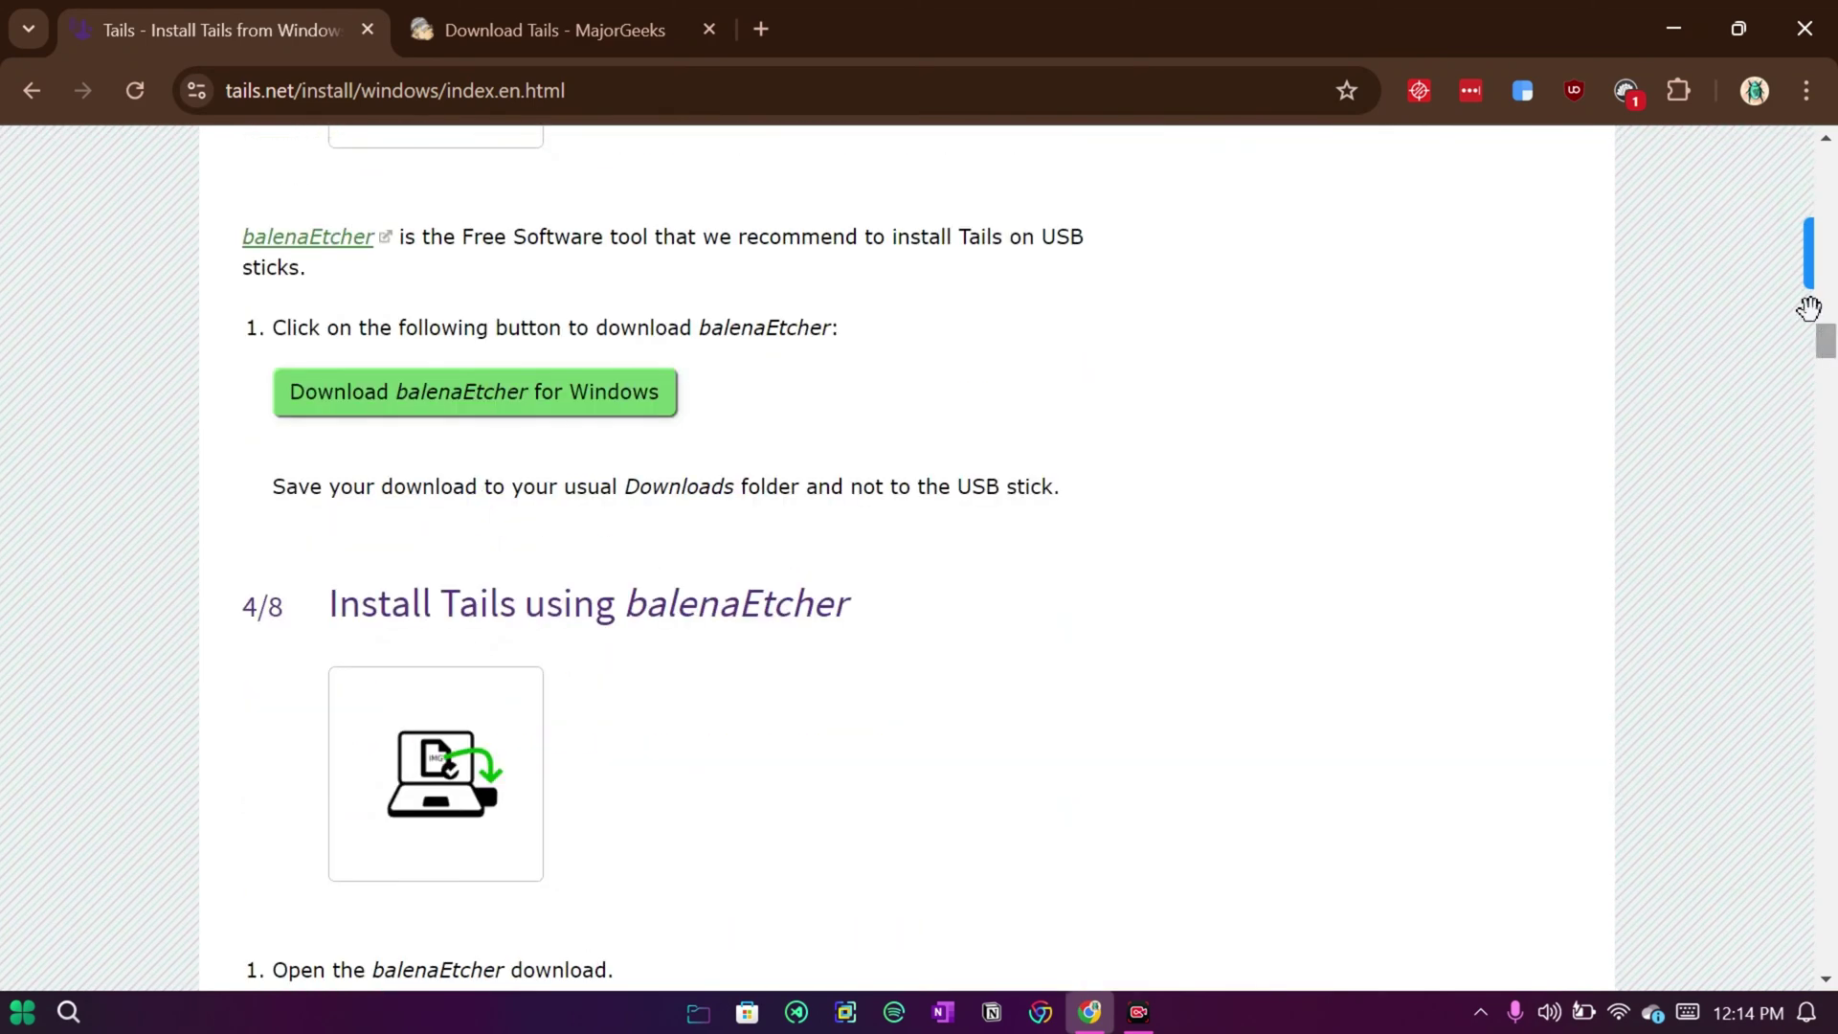
pyautogui.scroll(-1, 1795, 313)
pyautogui.scroll(2, 638, 547)
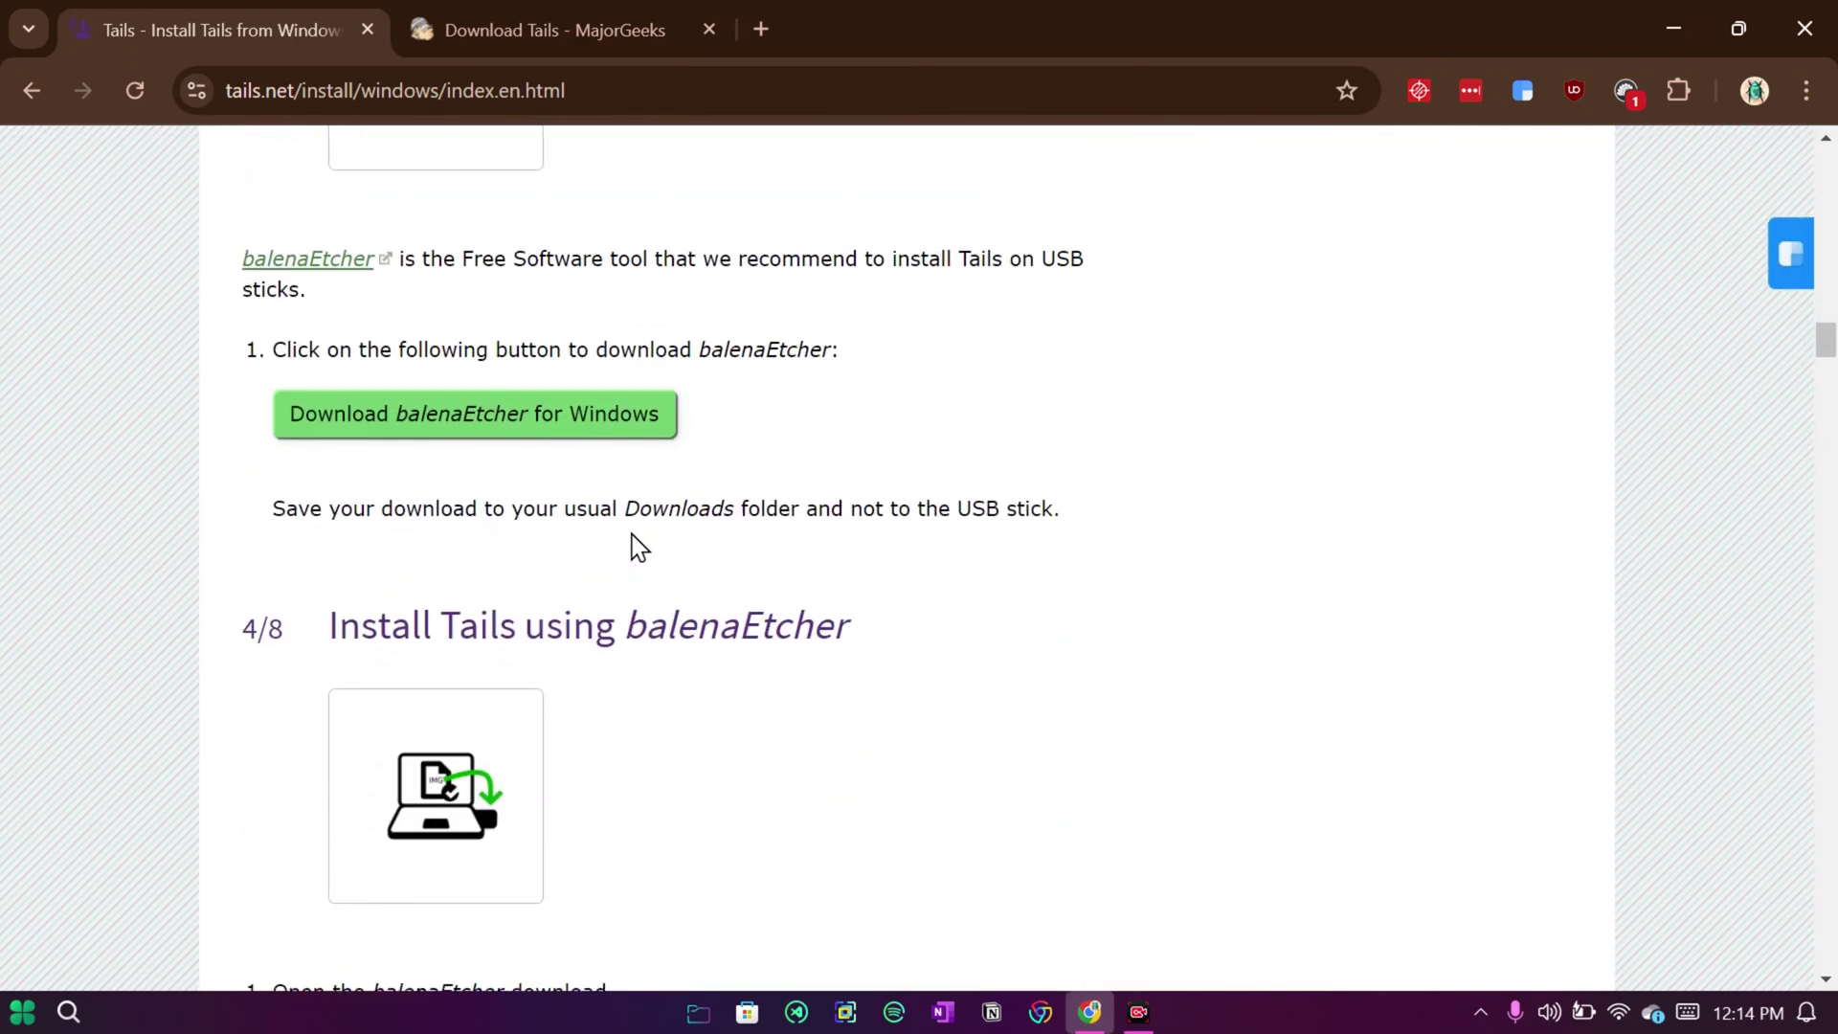
pyautogui.scroll(10, 635, 546)
pyautogui.scroll(-1, 329, 541)
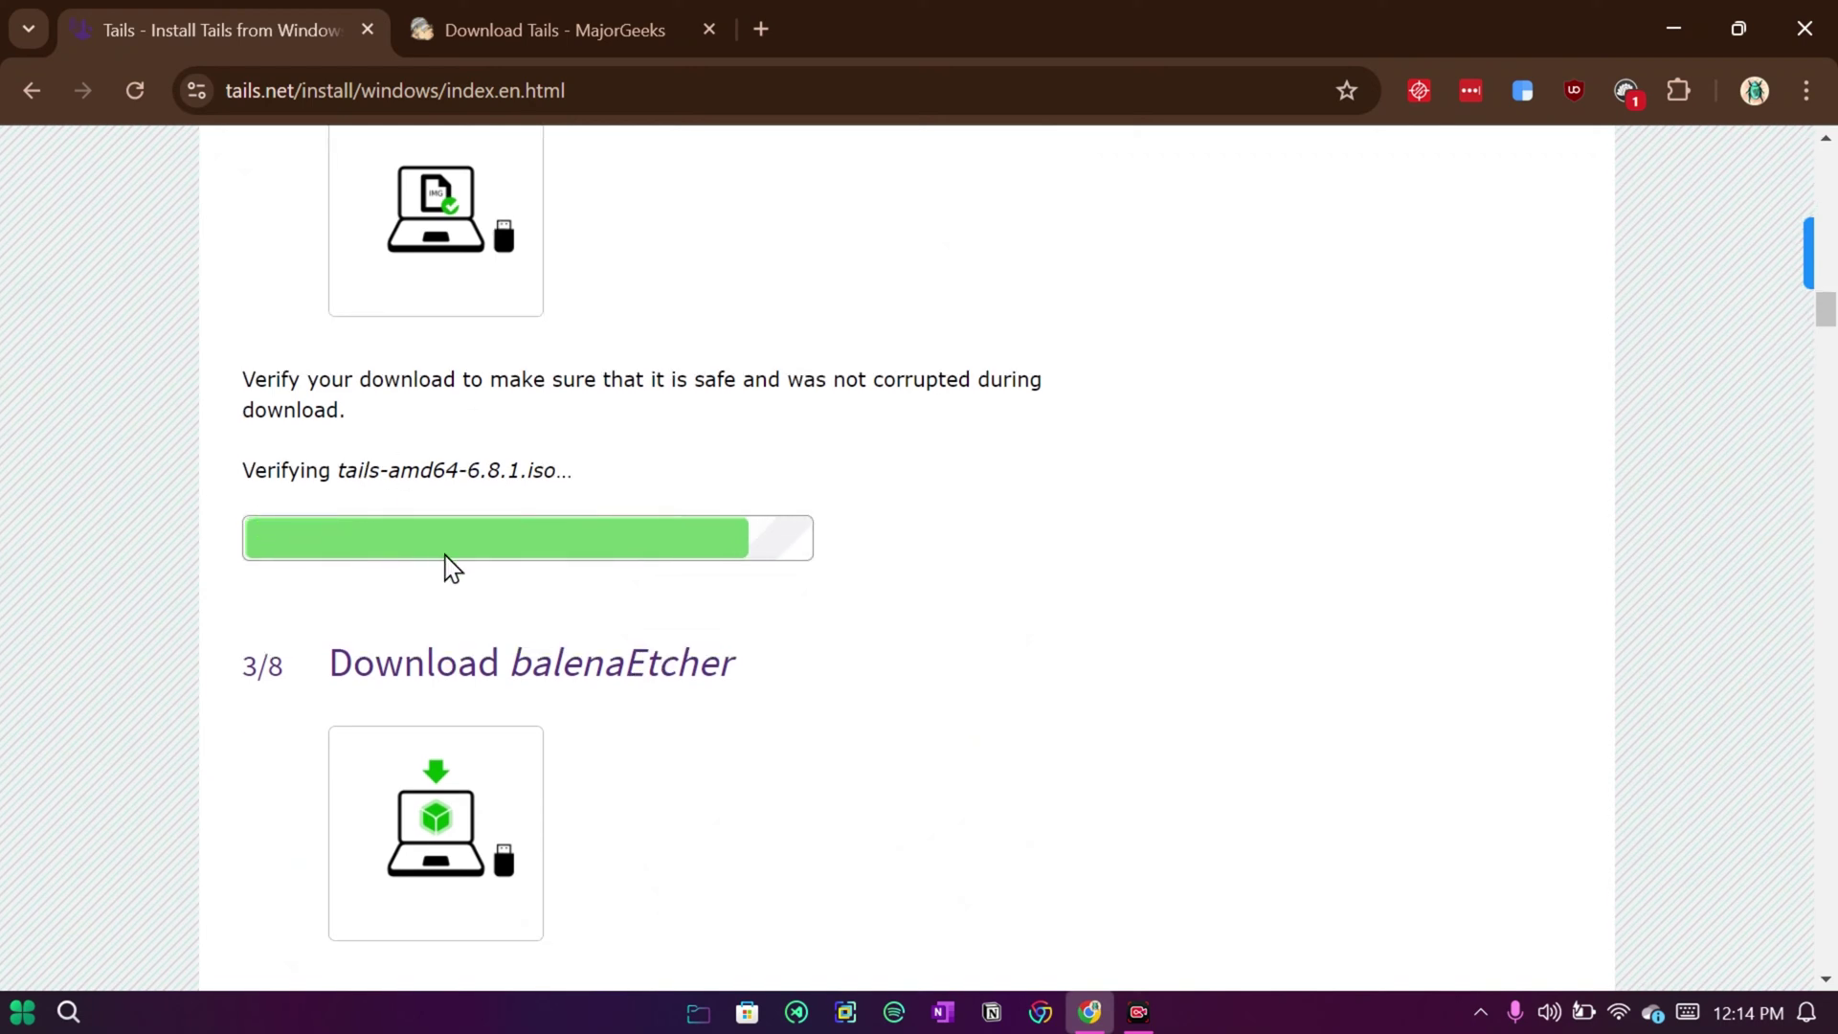
# Read sections 3/8 and 4/8 on balenaEtcher, check the ISO verification result, and look at the MajorGeeks Tails page again
pyautogui.scroll(-3, 447, 564)
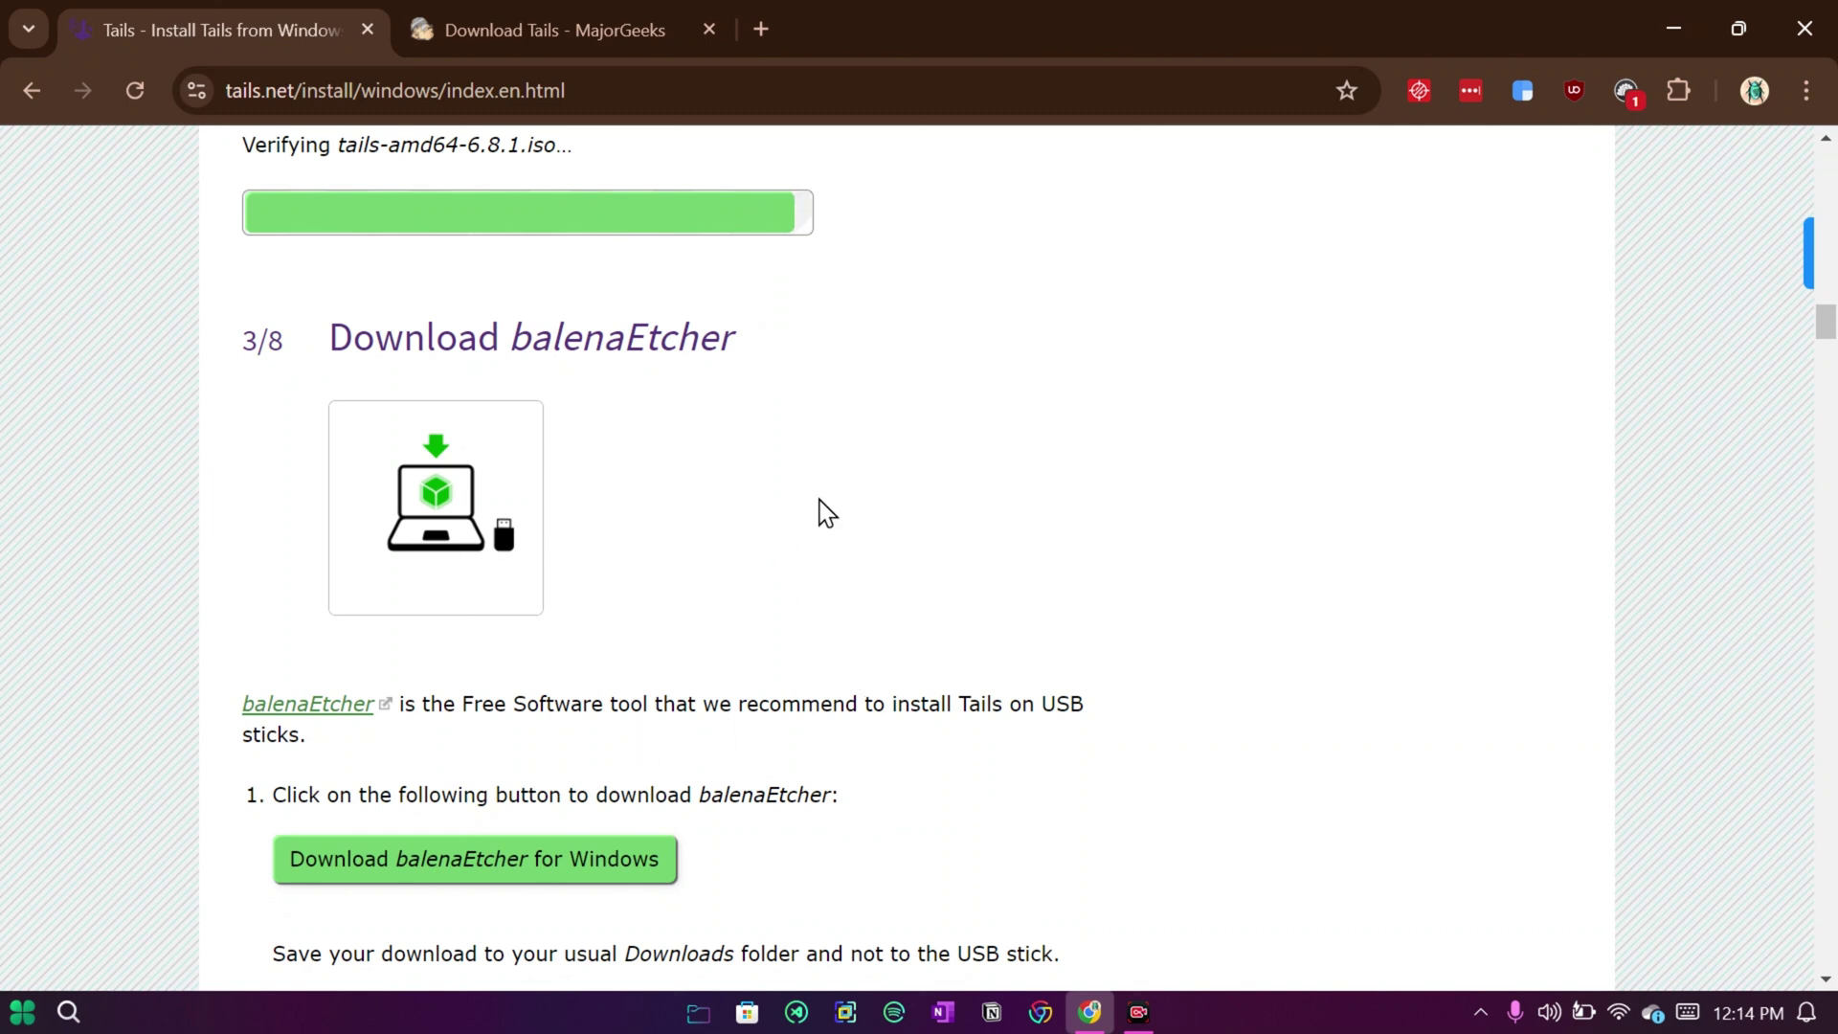
pyautogui.scroll(-1, 821, 508)
pyautogui.scroll(-1, 724, 369)
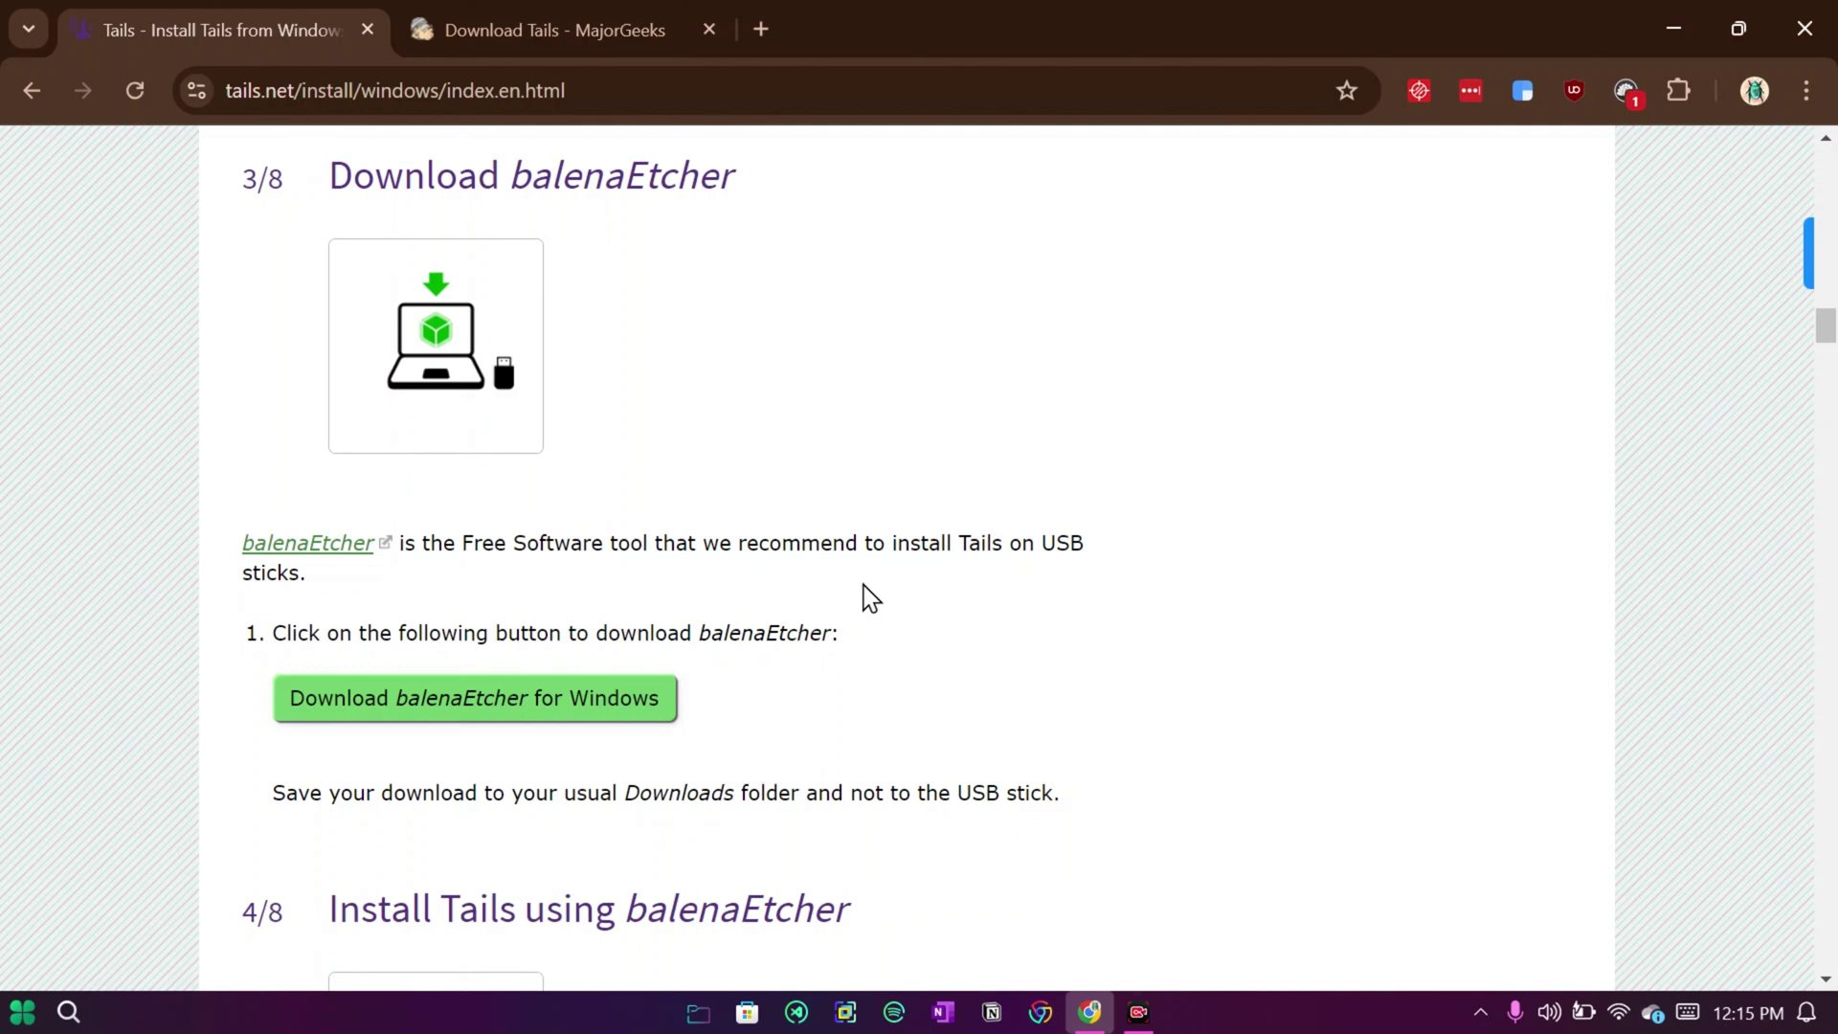
pyautogui.scroll(-5, 866, 599)
pyautogui.scroll(-2, 609, 691)
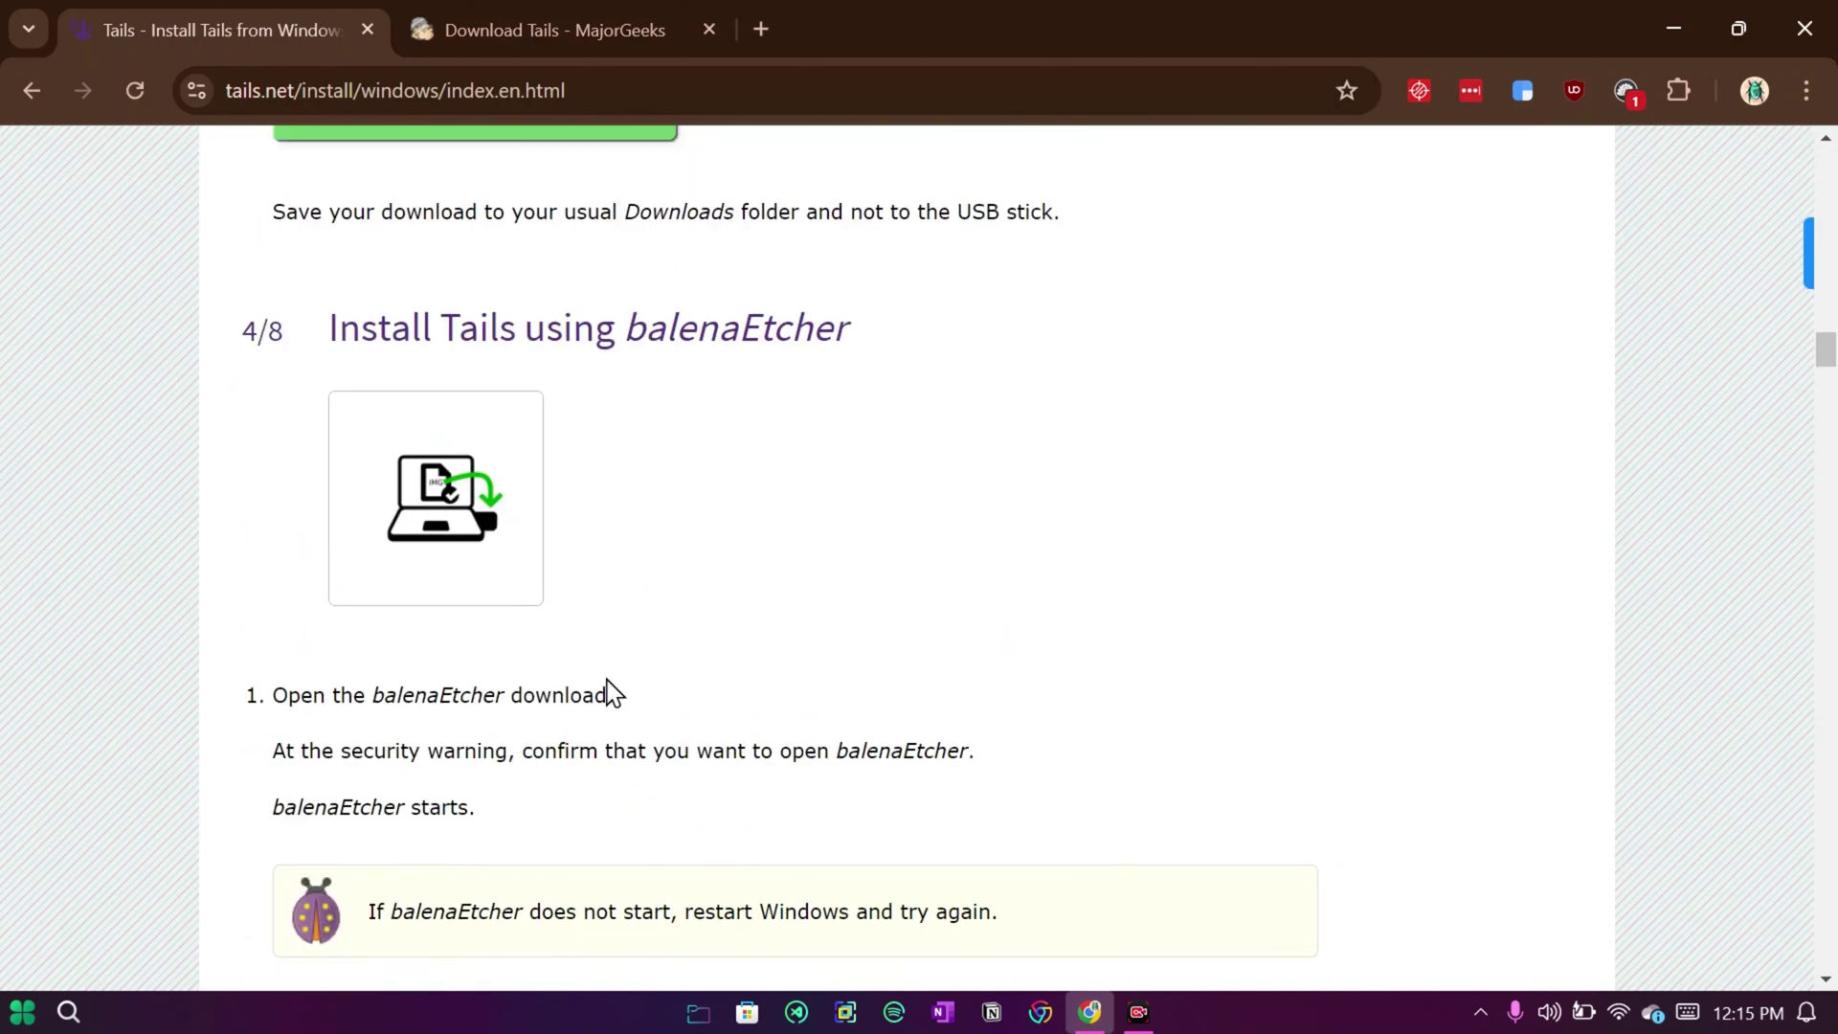
pyautogui.scroll(-3, 609, 691)
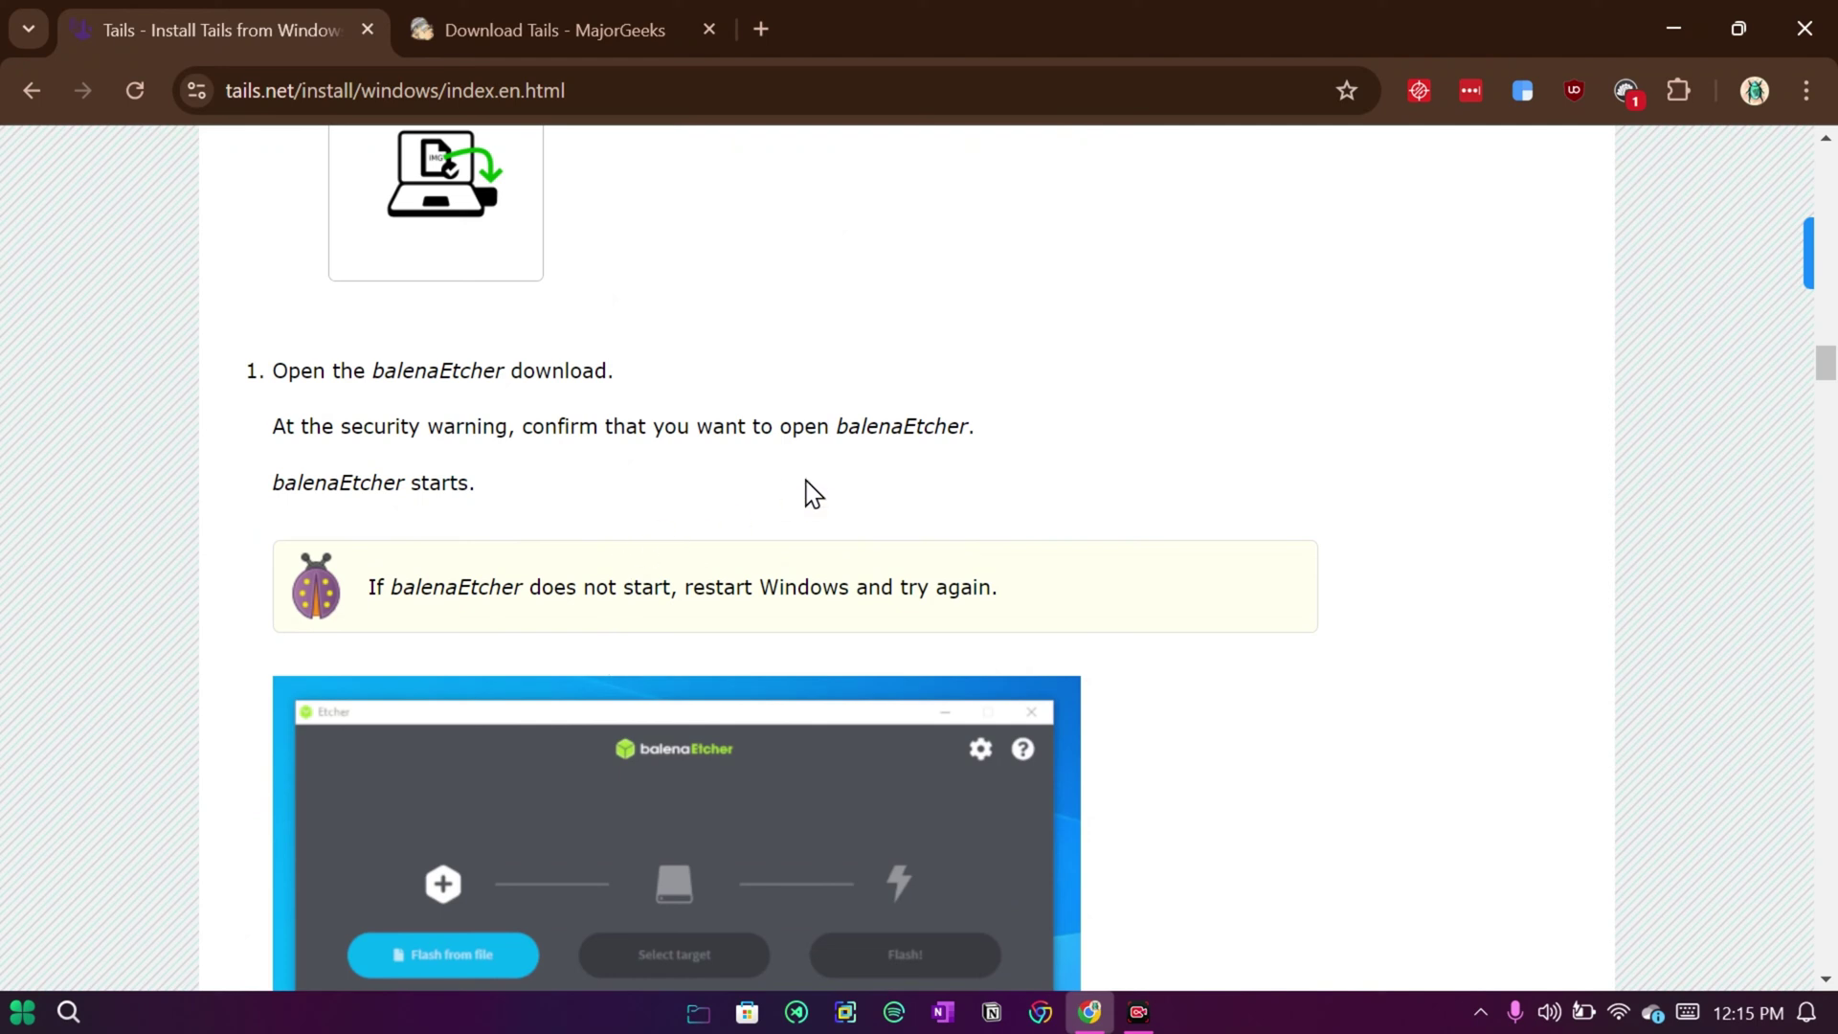
pyautogui.scroll(5, 804, 493)
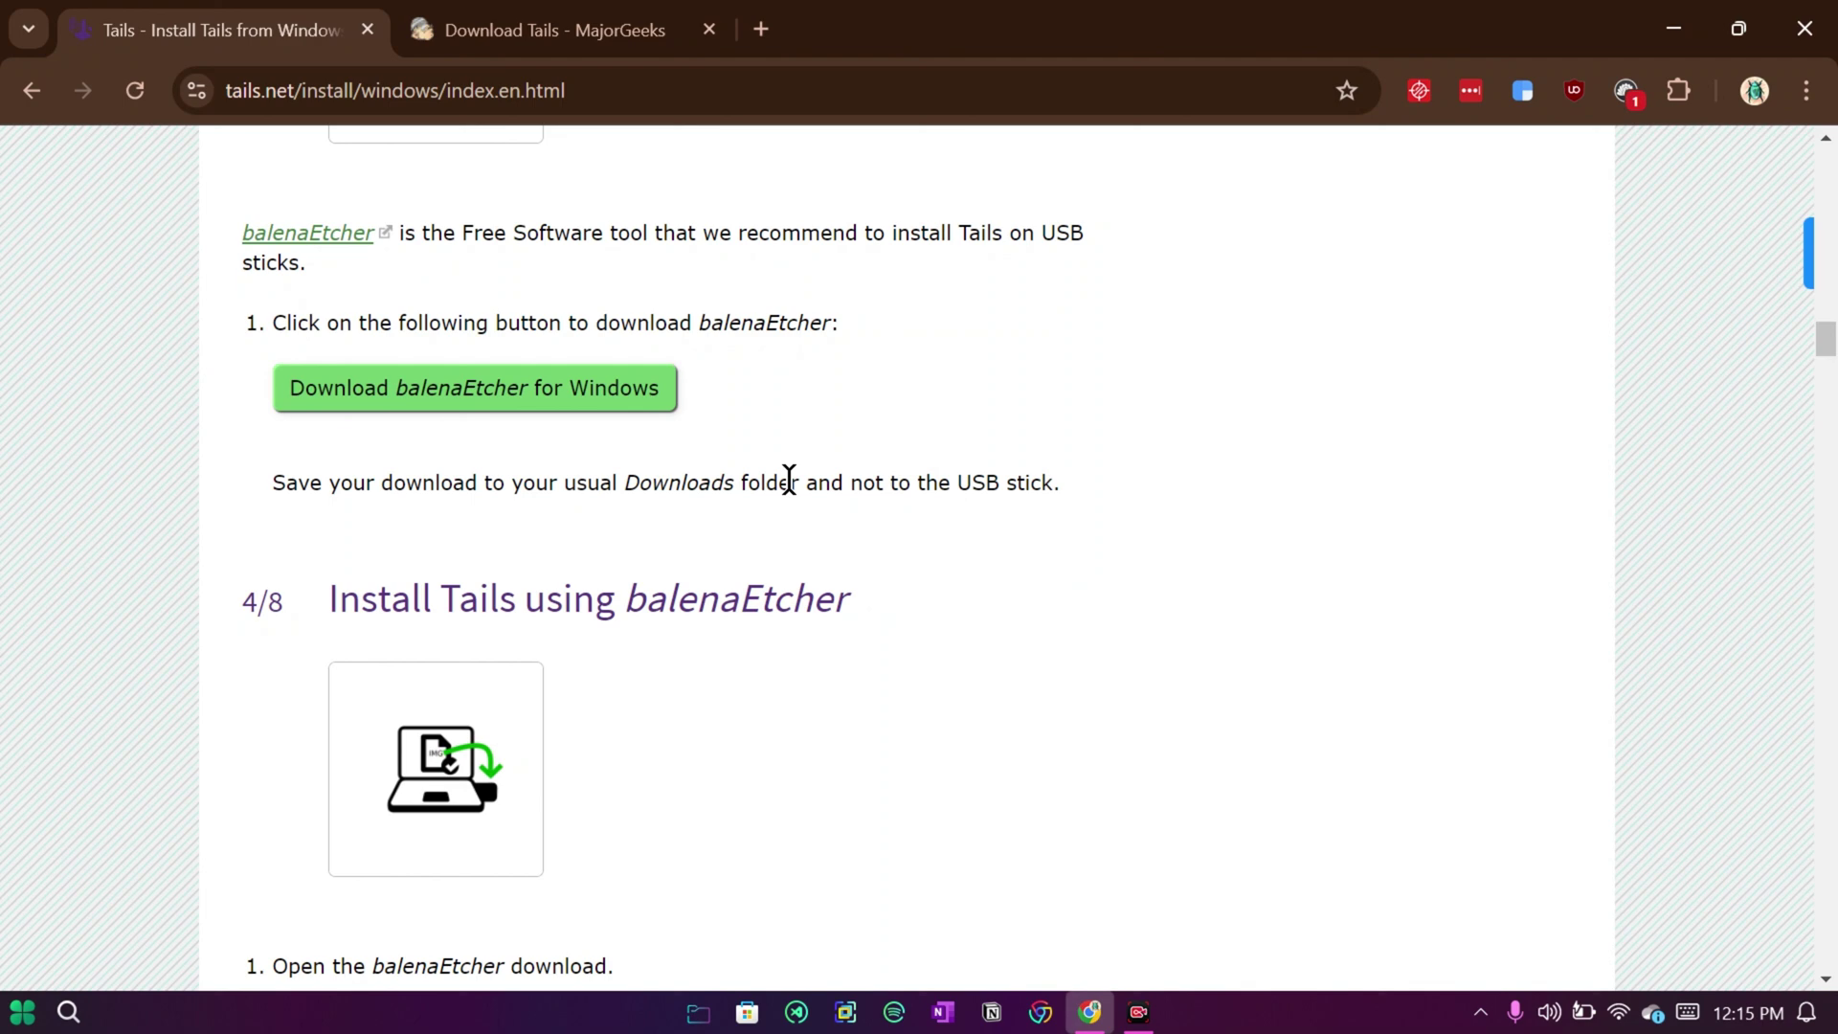
pyautogui.scroll(8, 789, 479)
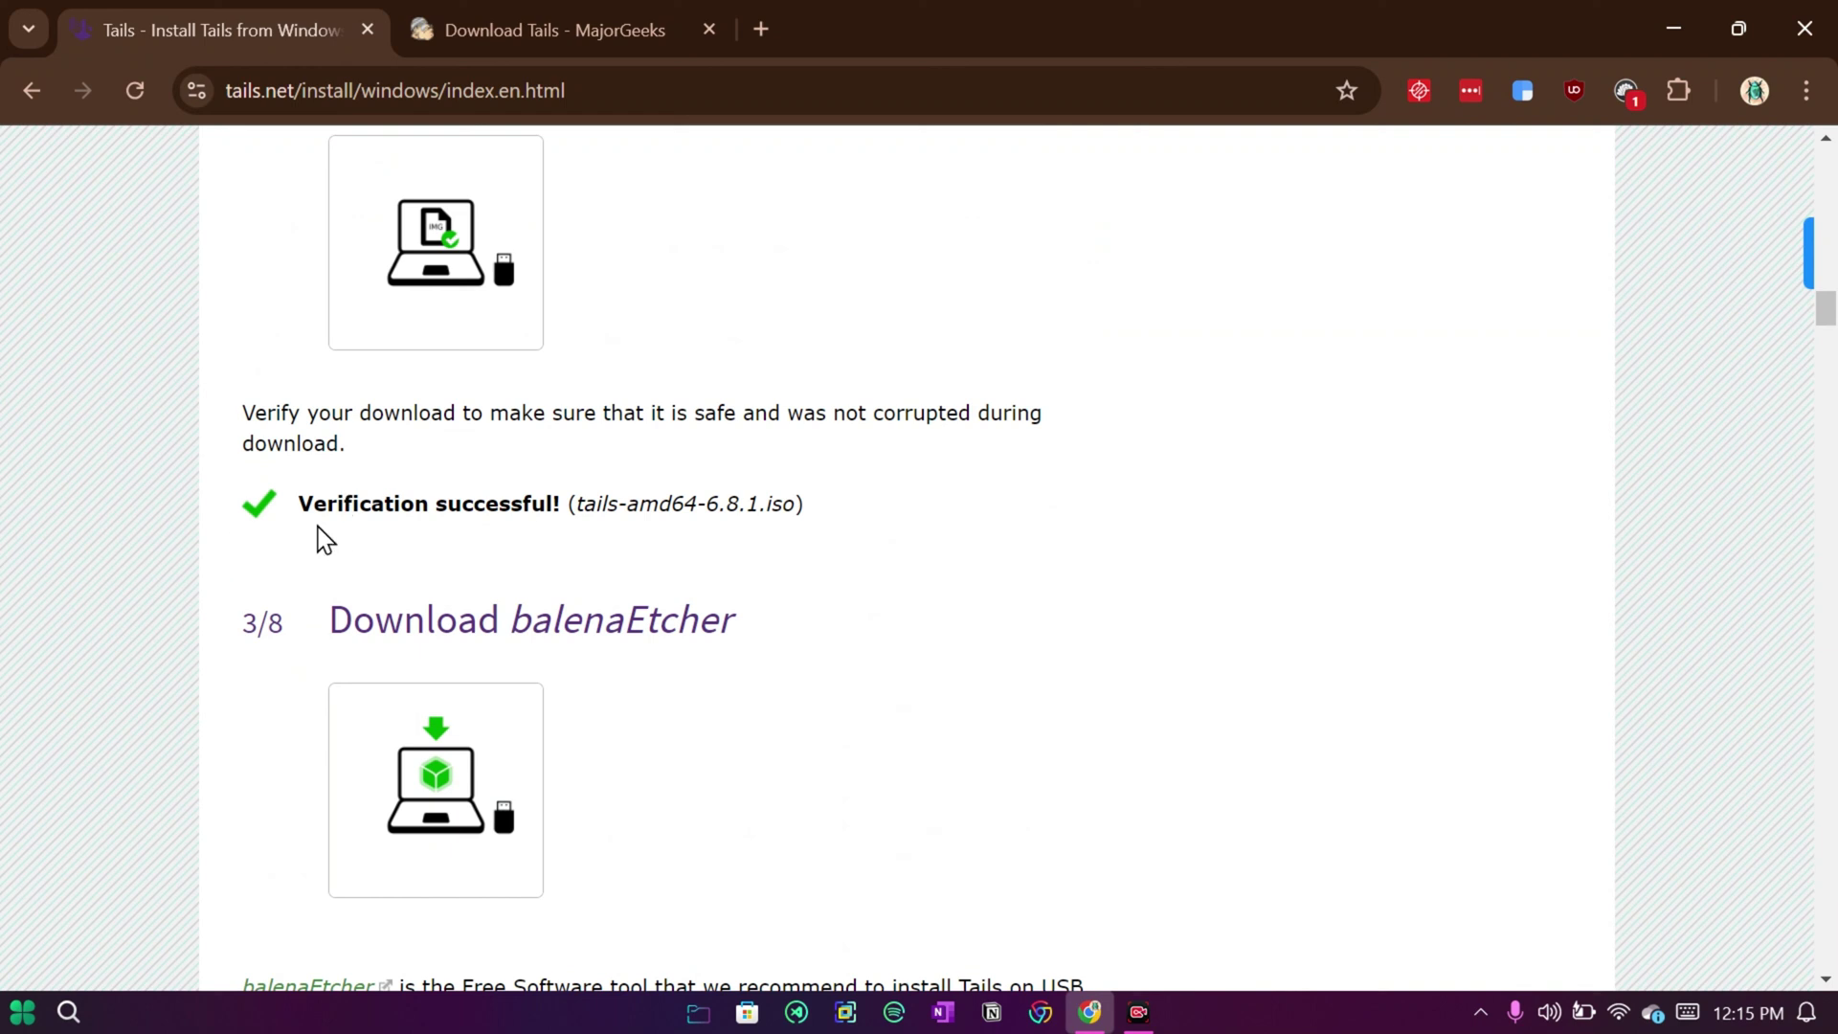
pyautogui.click(587, 23)
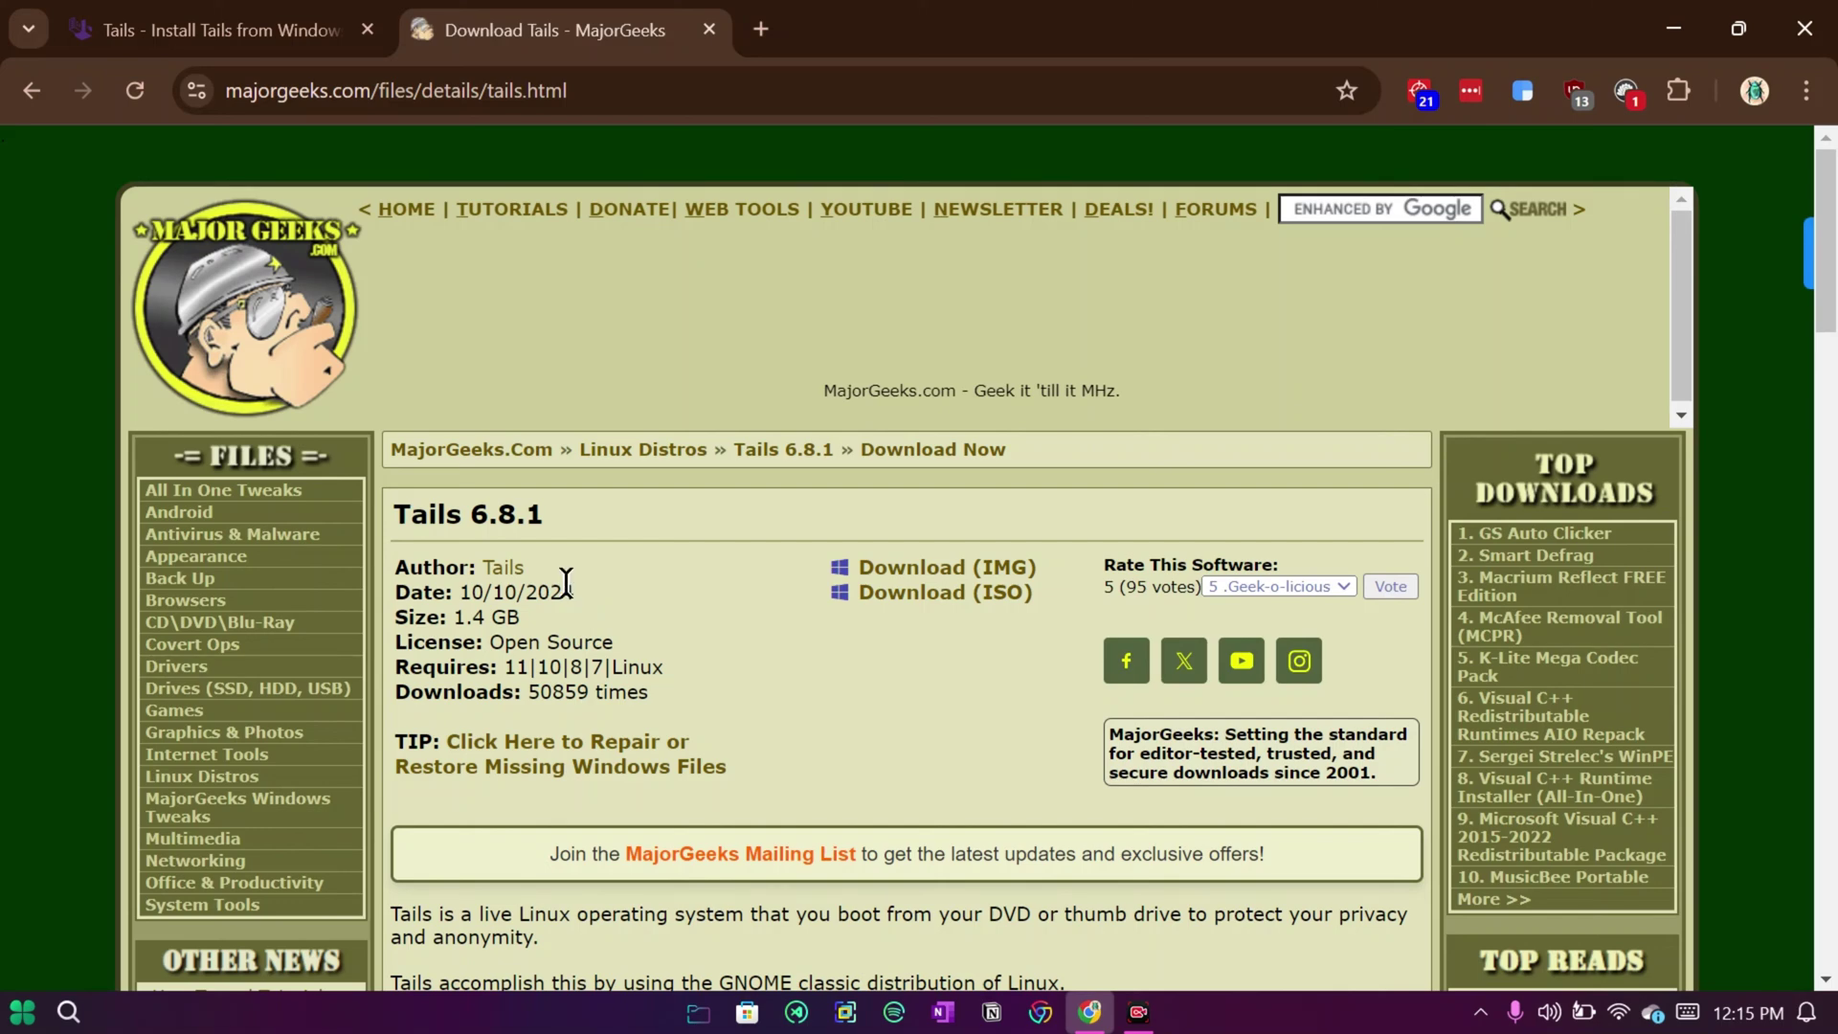
pyautogui.click(153, 18)
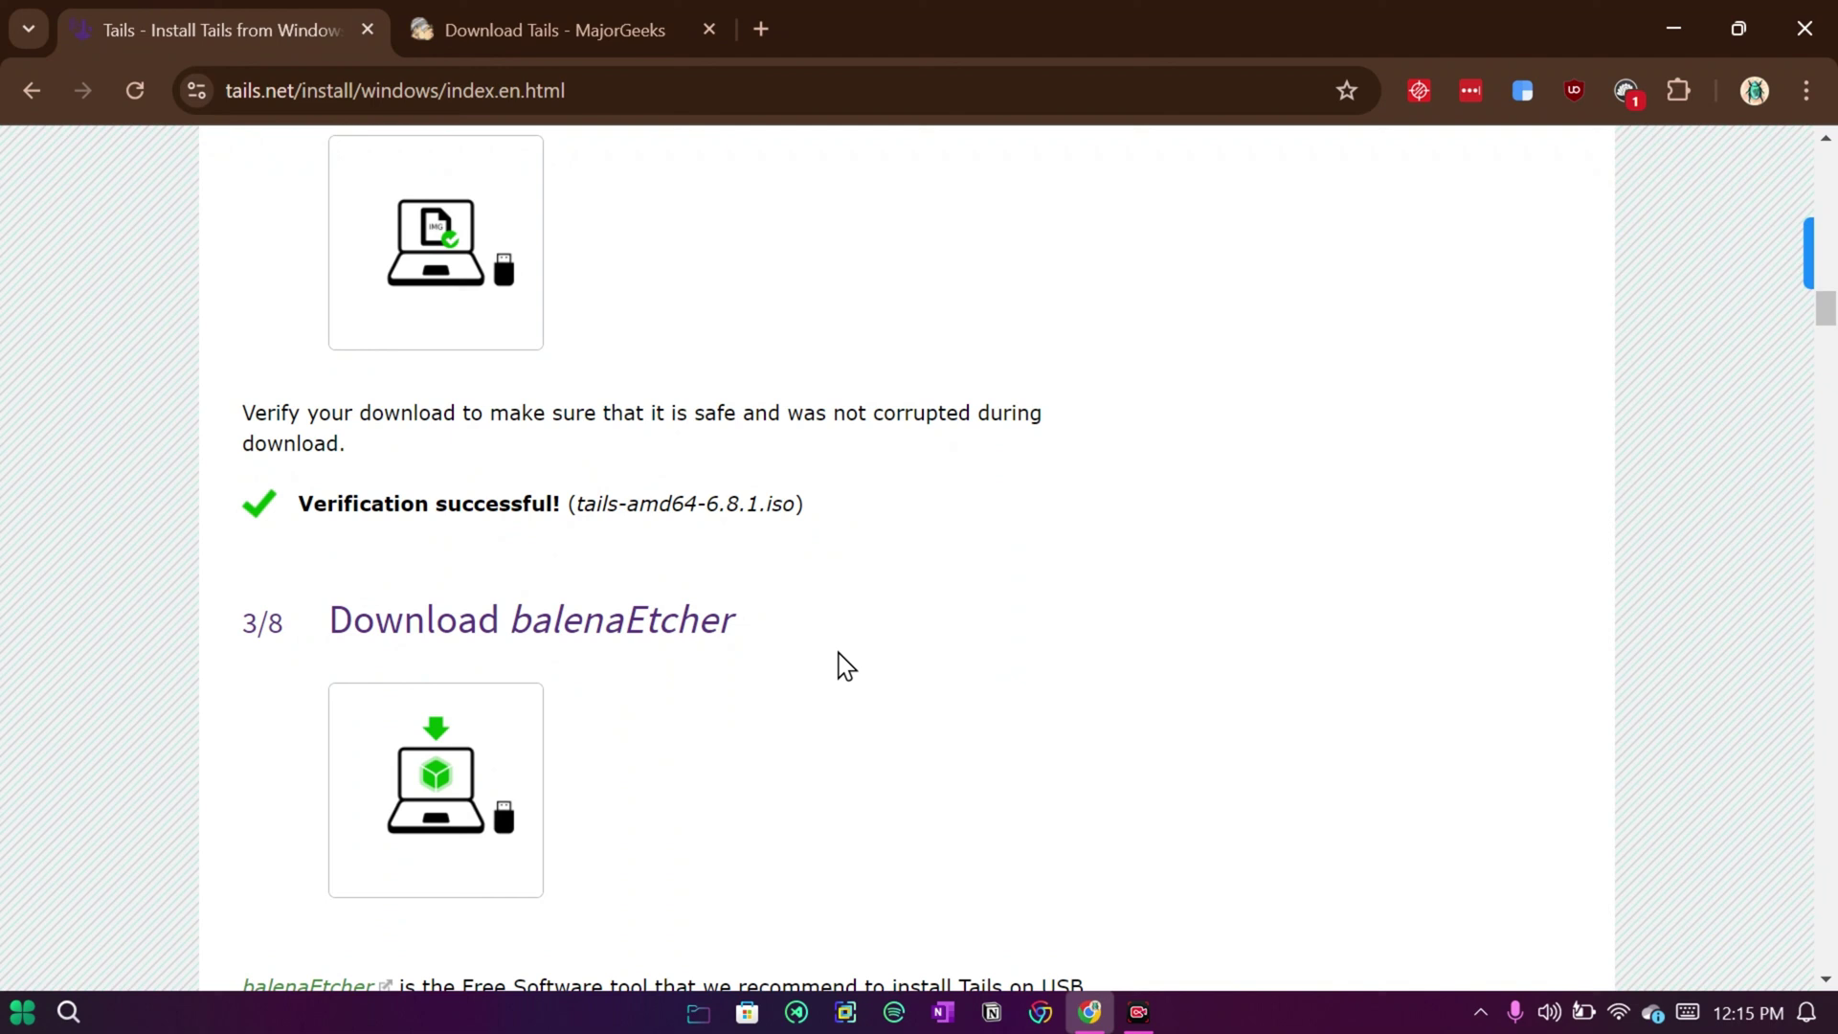
# Switch to VMware Workstation and start a new virtual machine with the Typical configuration, choosing to install the operating system later
pyautogui.click(861, 1008)
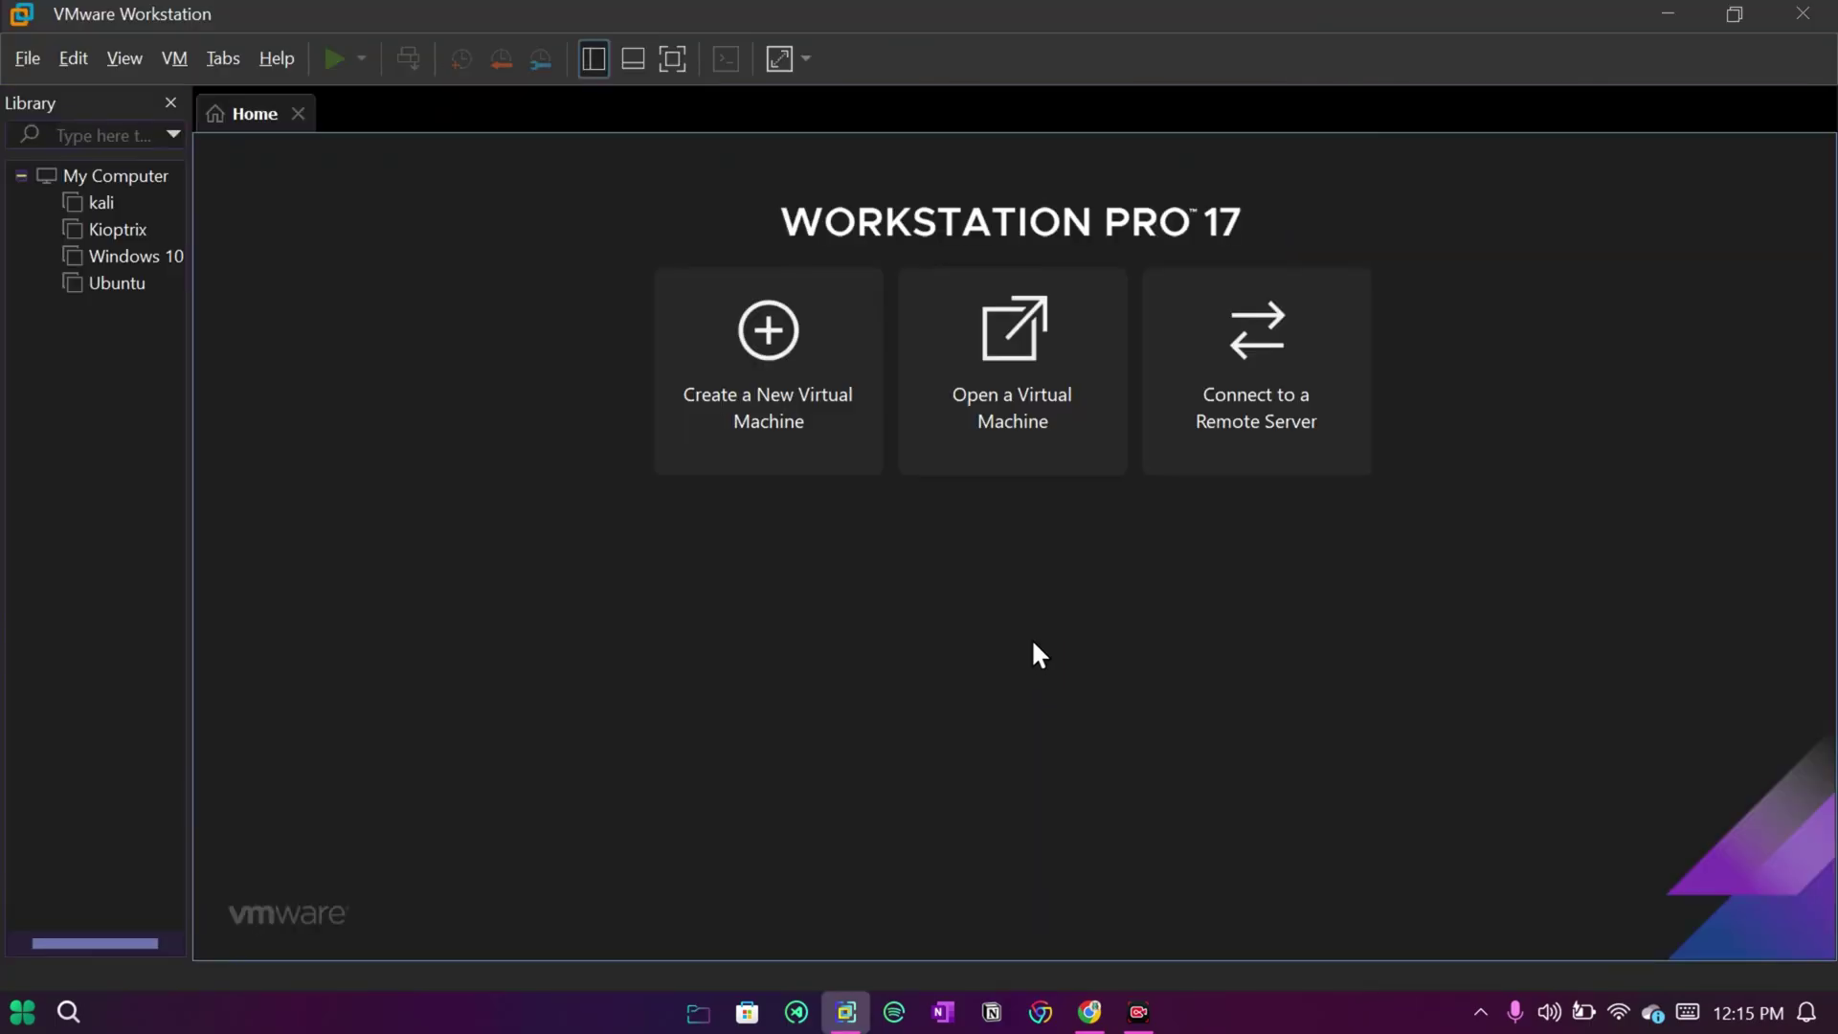
pyautogui.click(32, 66)
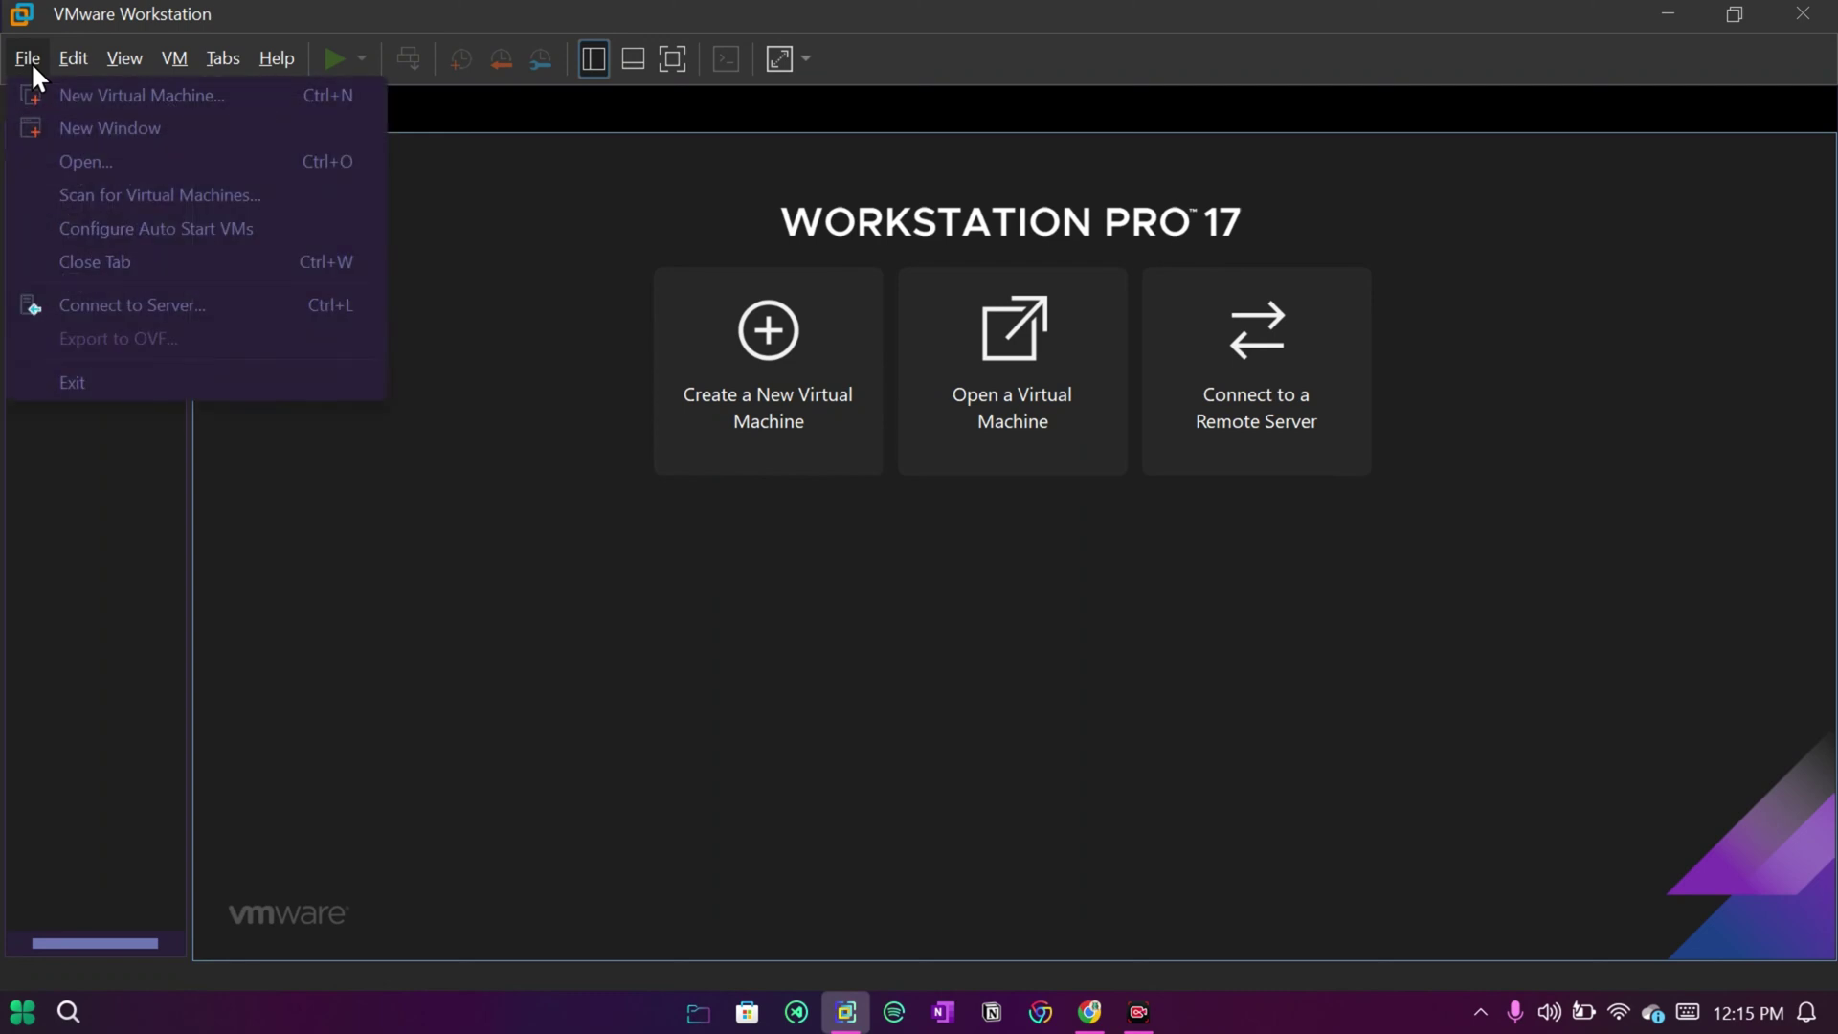
pyautogui.click(151, 96)
pyautogui.click(73, 63)
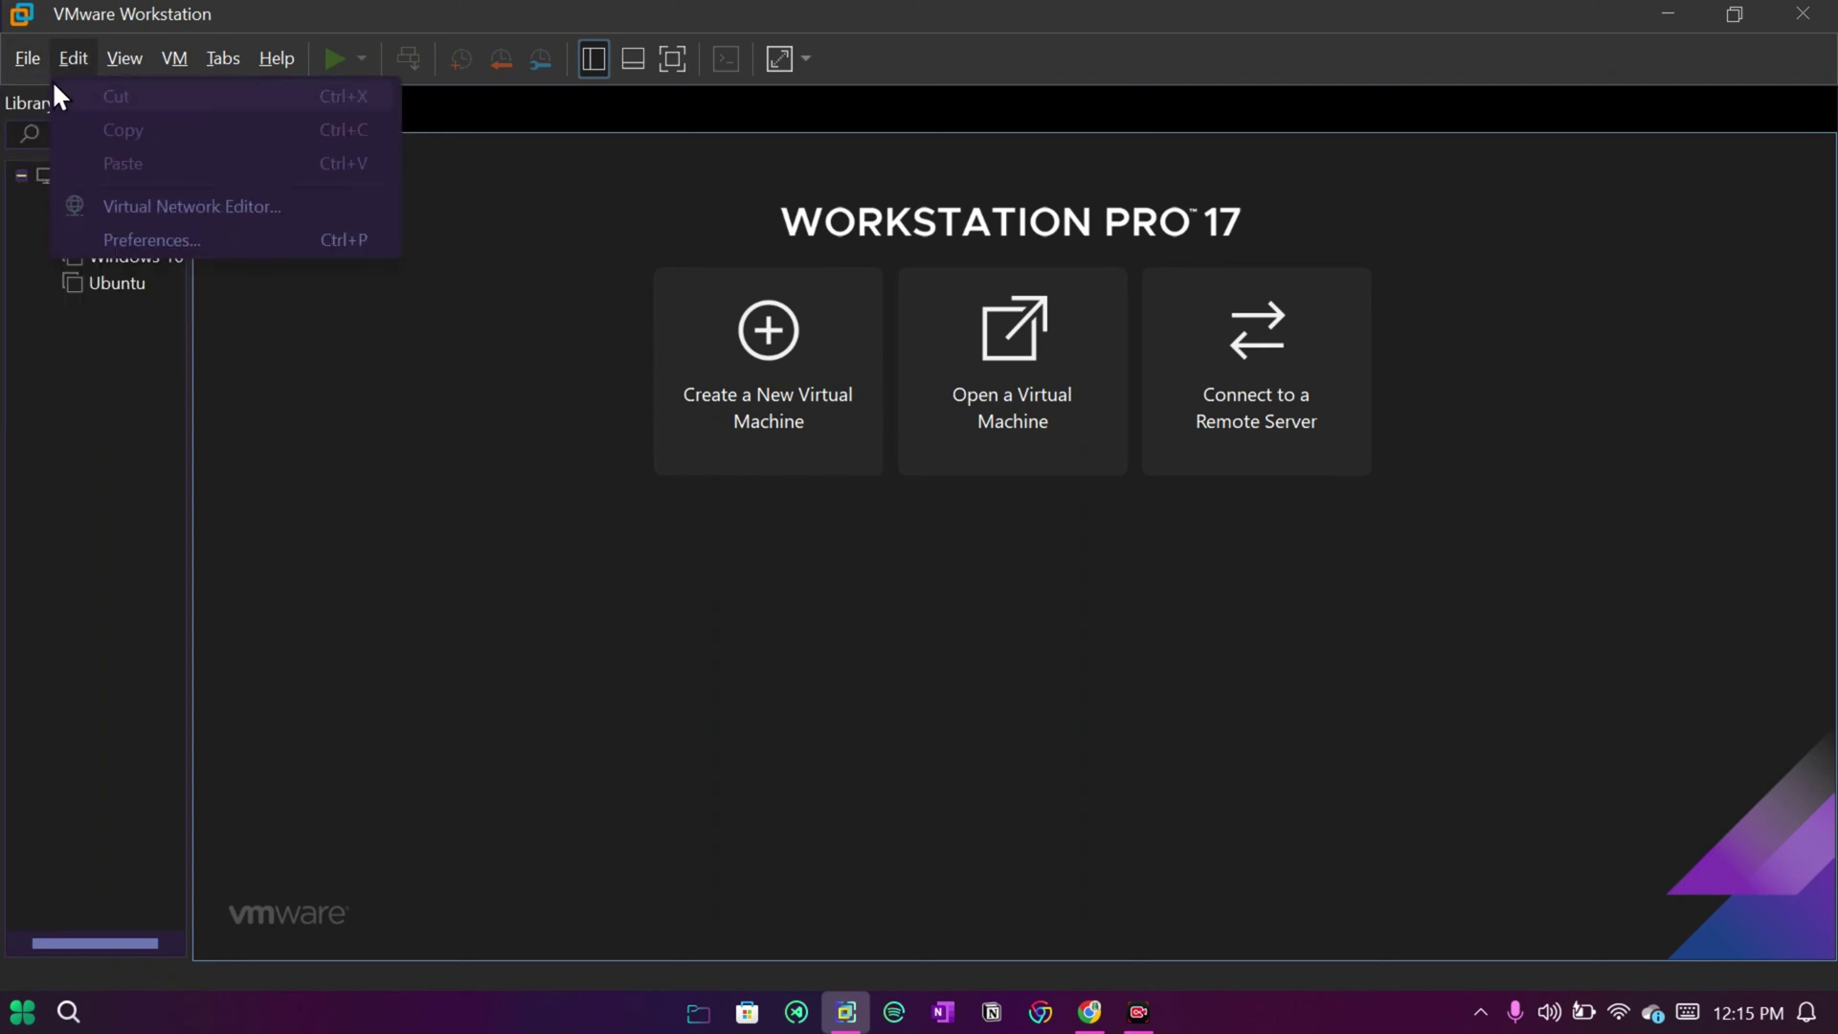
pyautogui.moveTo(32, 63)
pyautogui.click(130, 101)
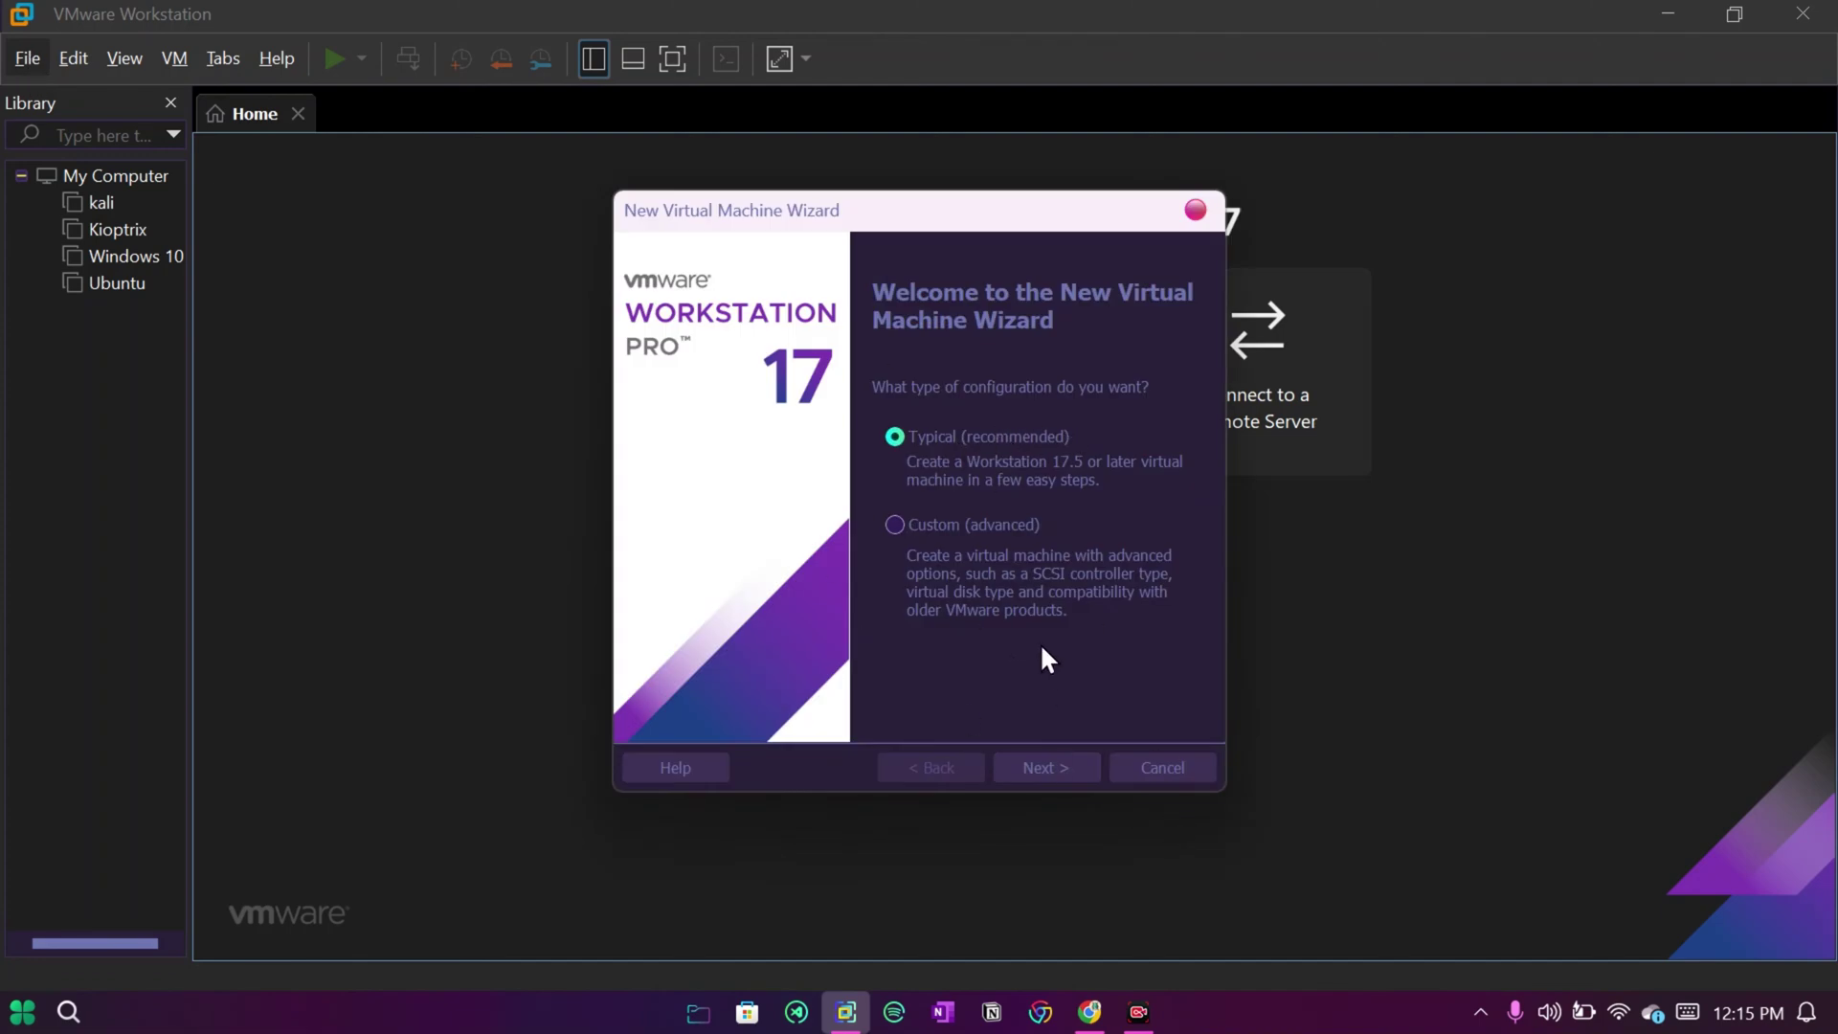
pyautogui.click(1086, 766)
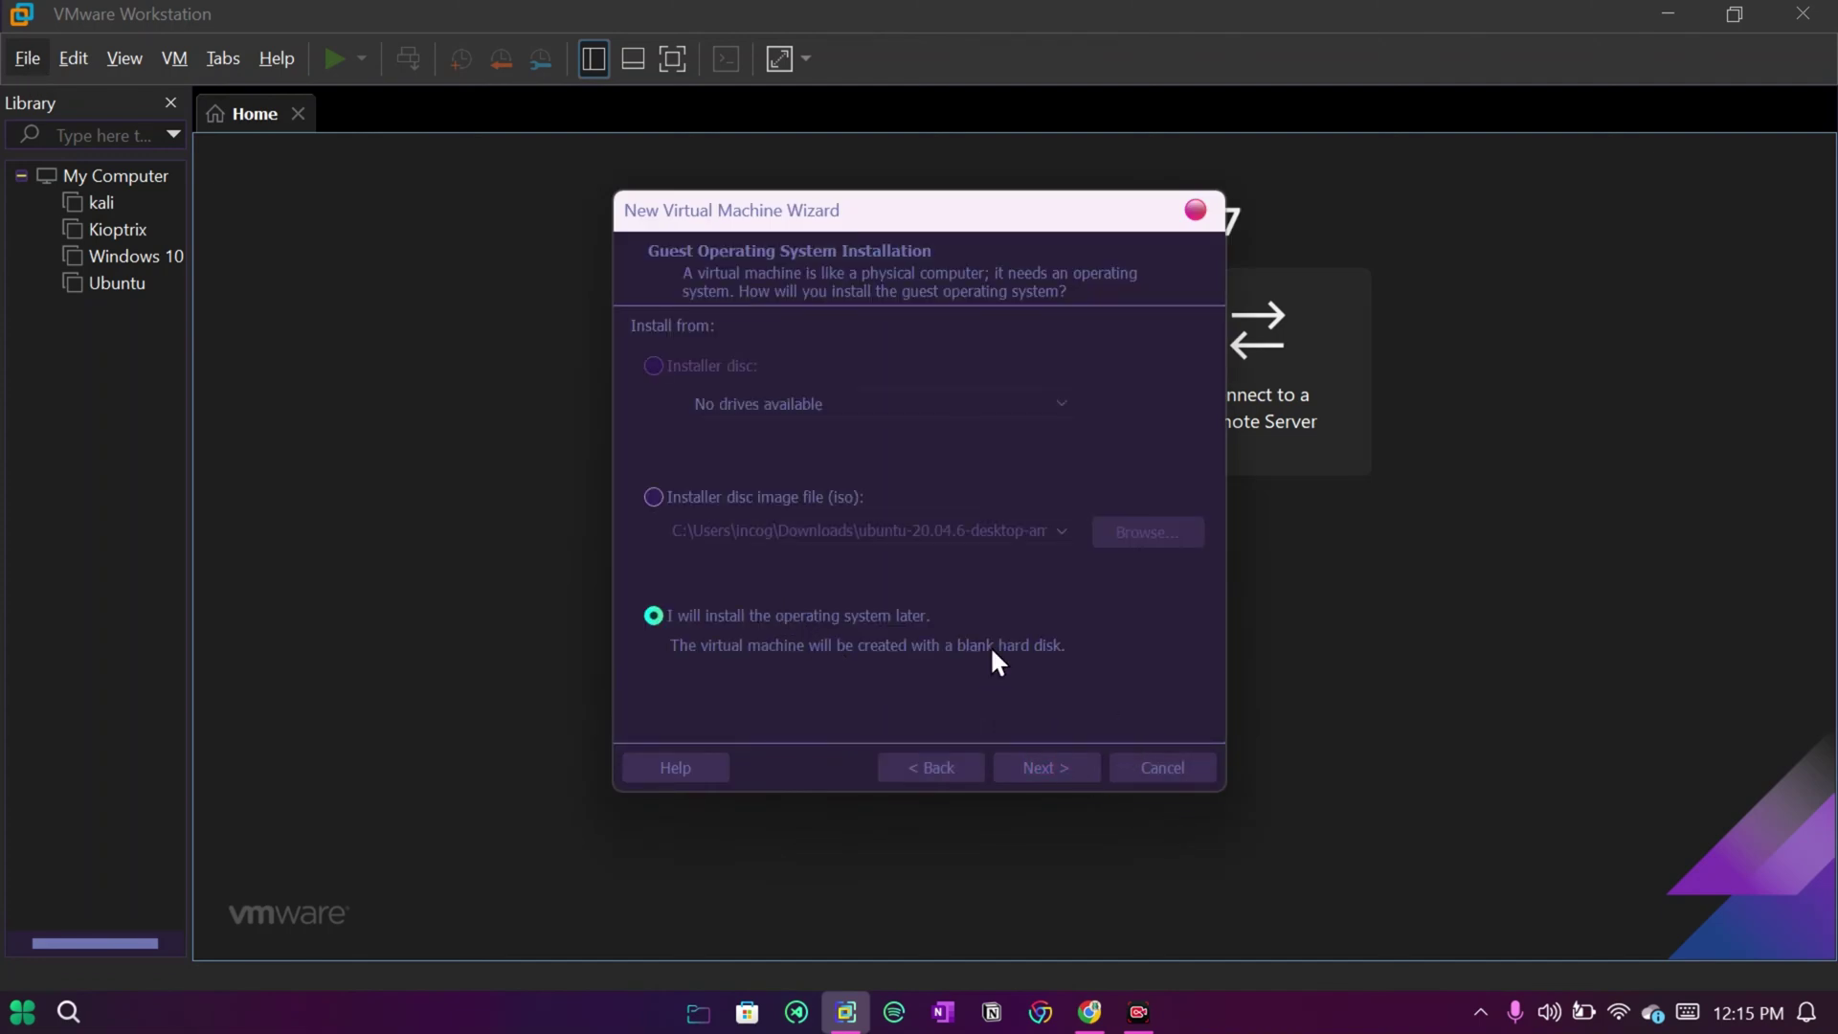
pyautogui.click(1065, 762)
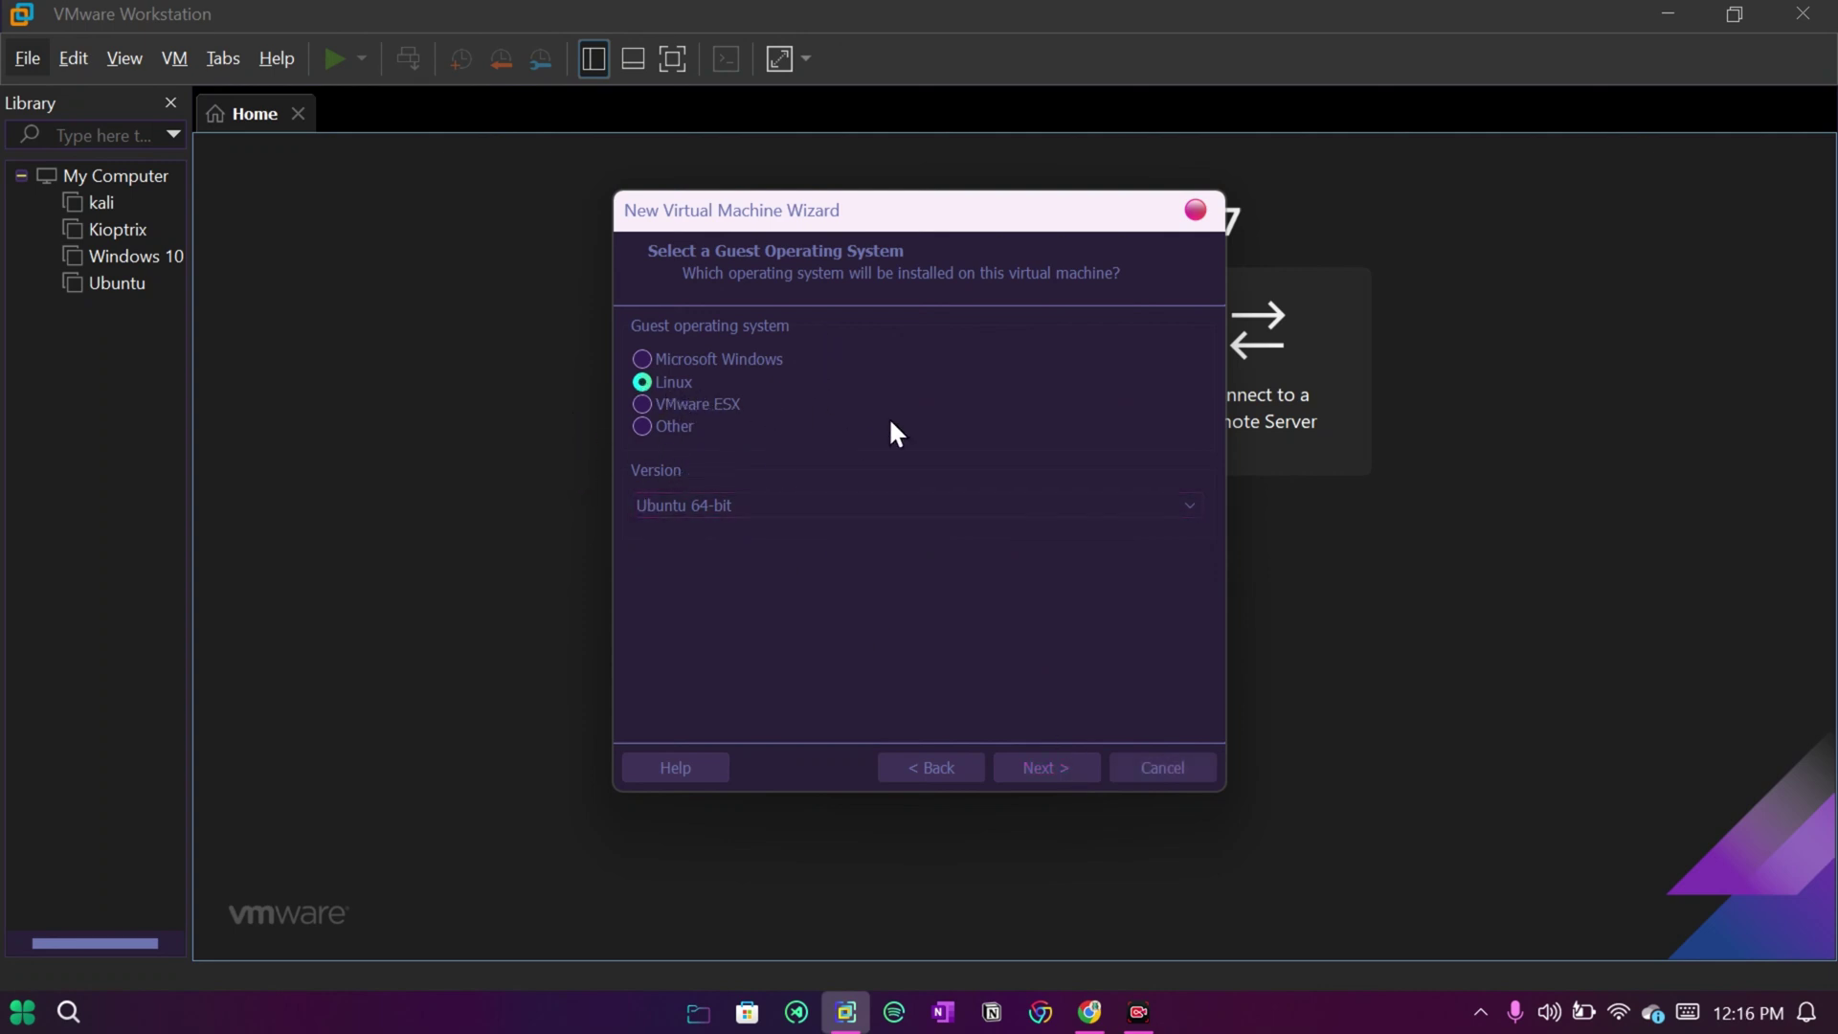
# Set the guest operating system to Linux with Ubuntu as the version
pyautogui.click(642, 427)
pyautogui.click(647, 381)
pyautogui.click(957, 505)
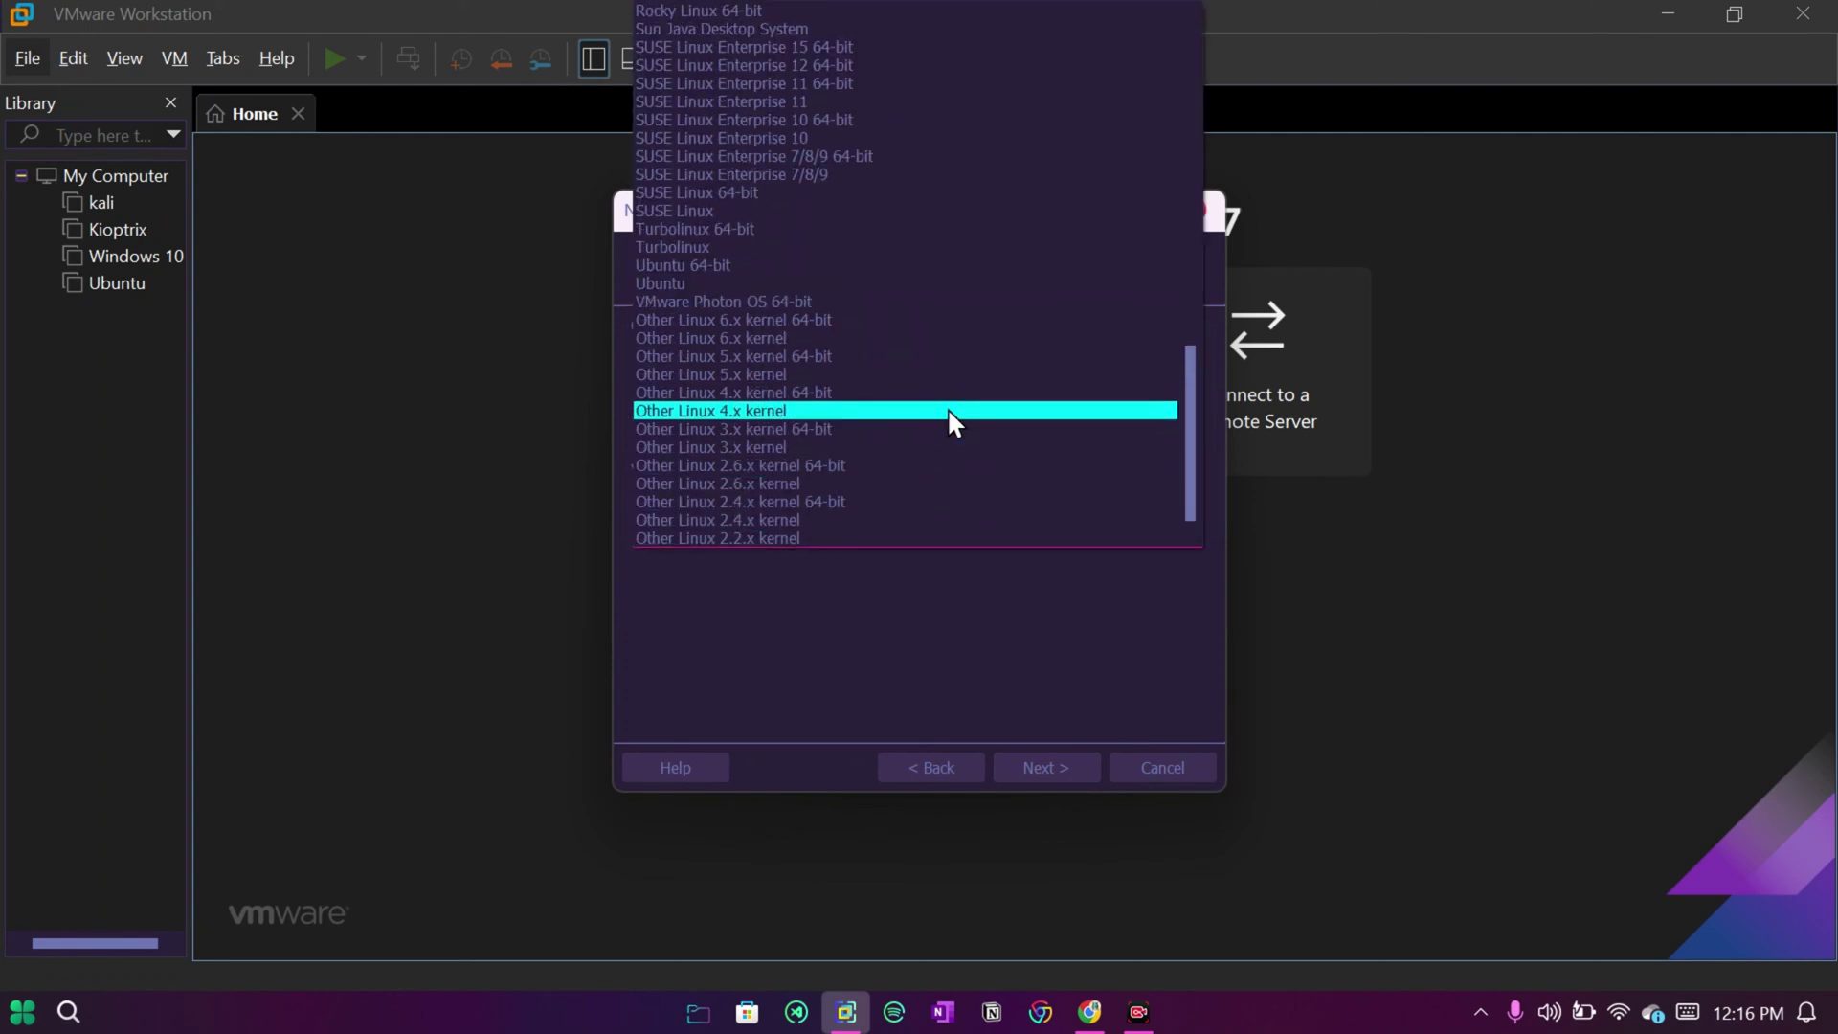
pyautogui.scroll(4, 949, 413)
pyautogui.scroll(-3, 949, 413)
pyautogui.scroll(4, 953, 421)
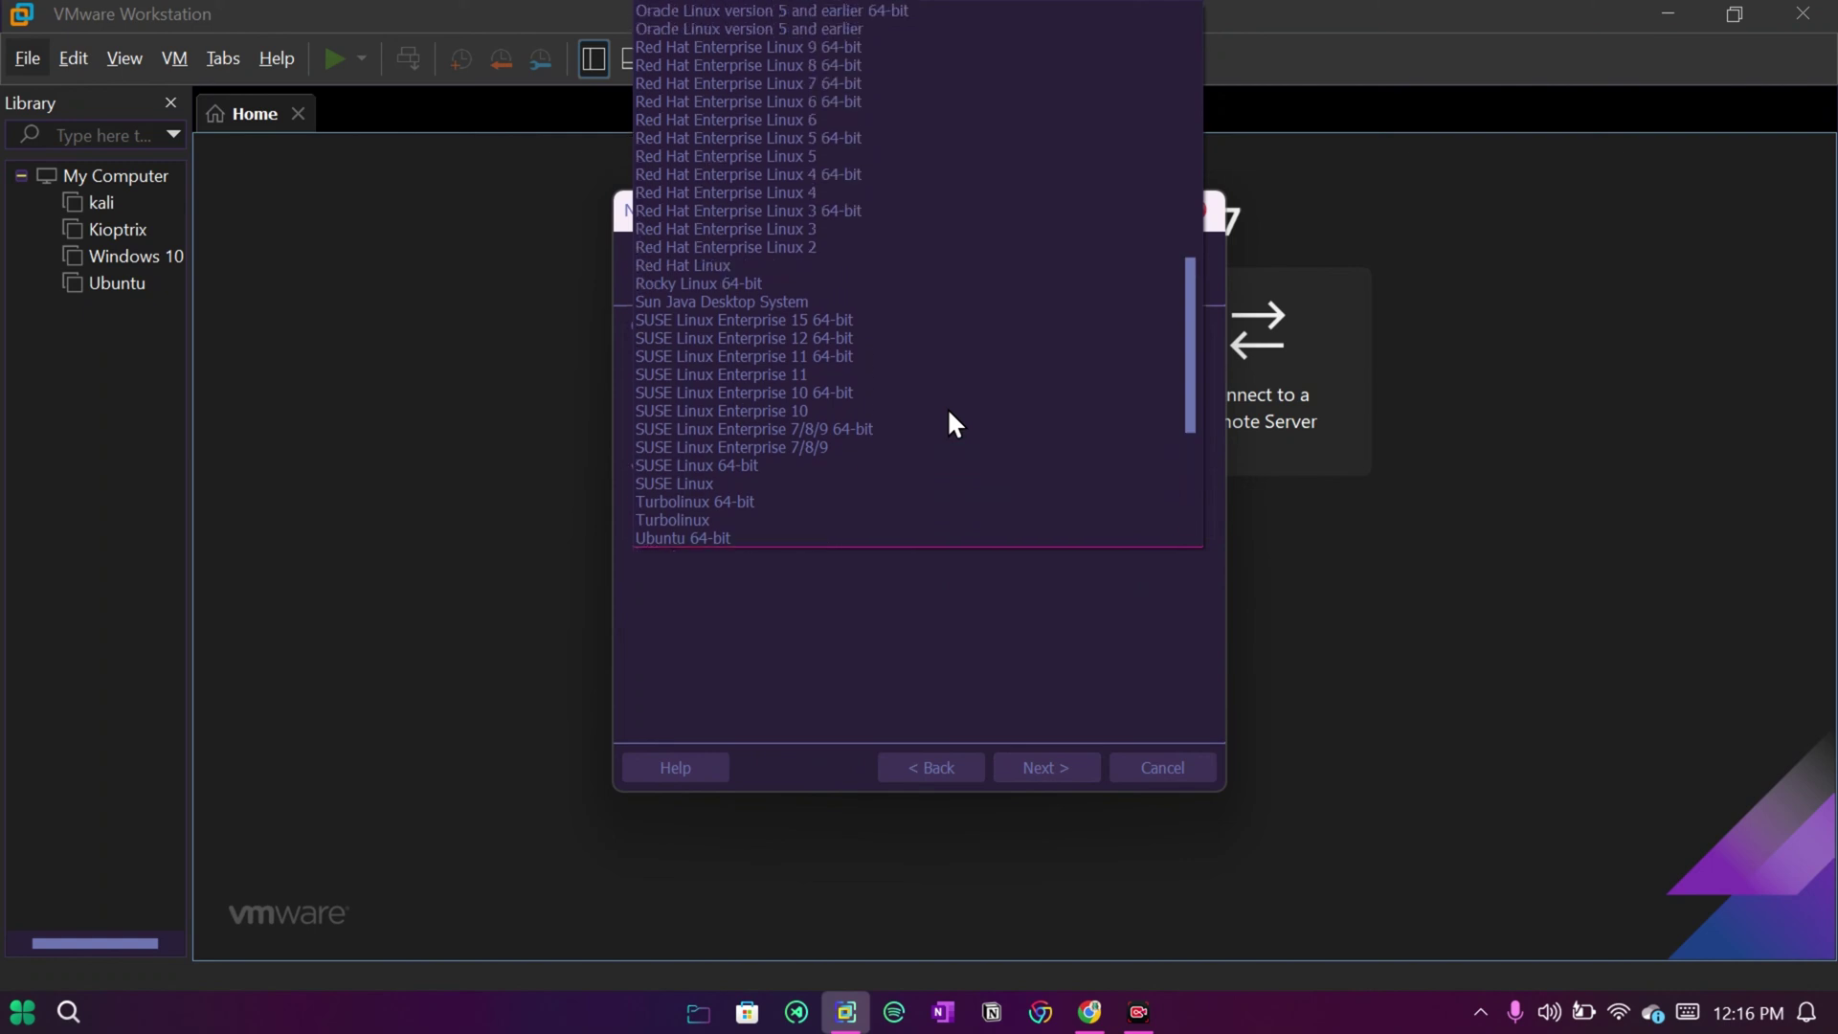
pyautogui.click(1064, 762)
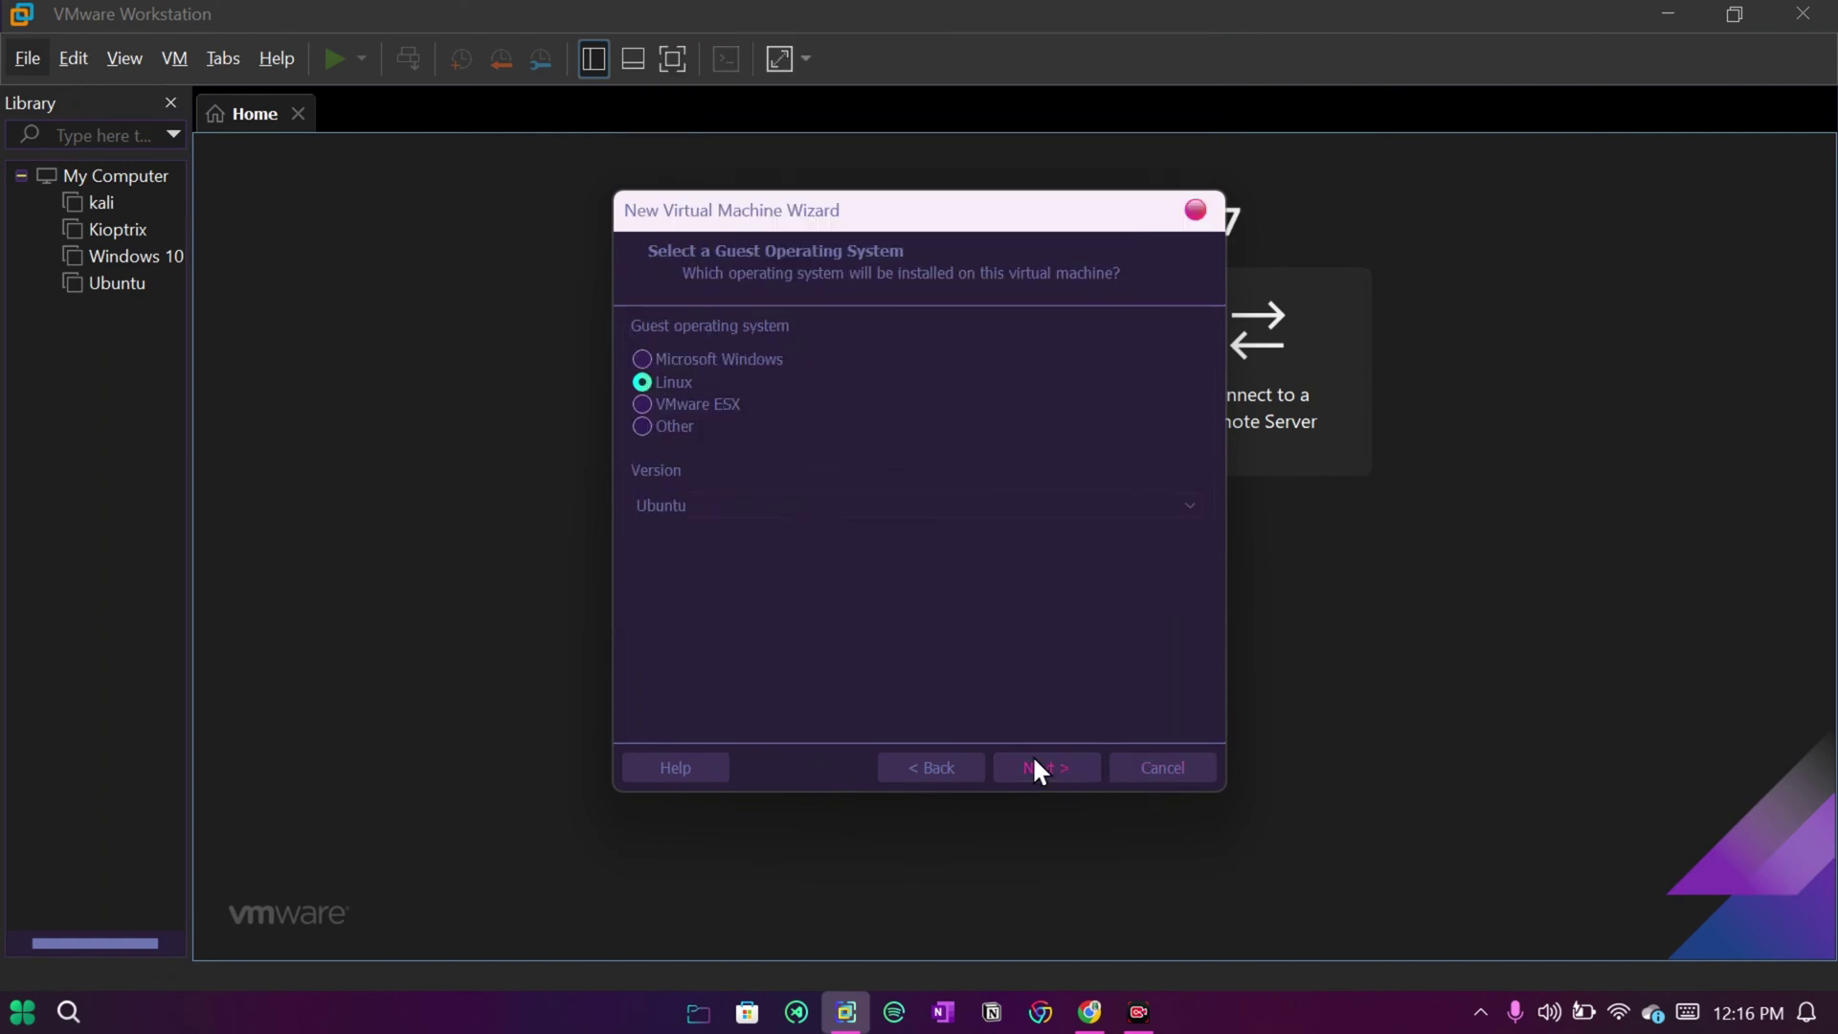
pyautogui.click(1054, 761)
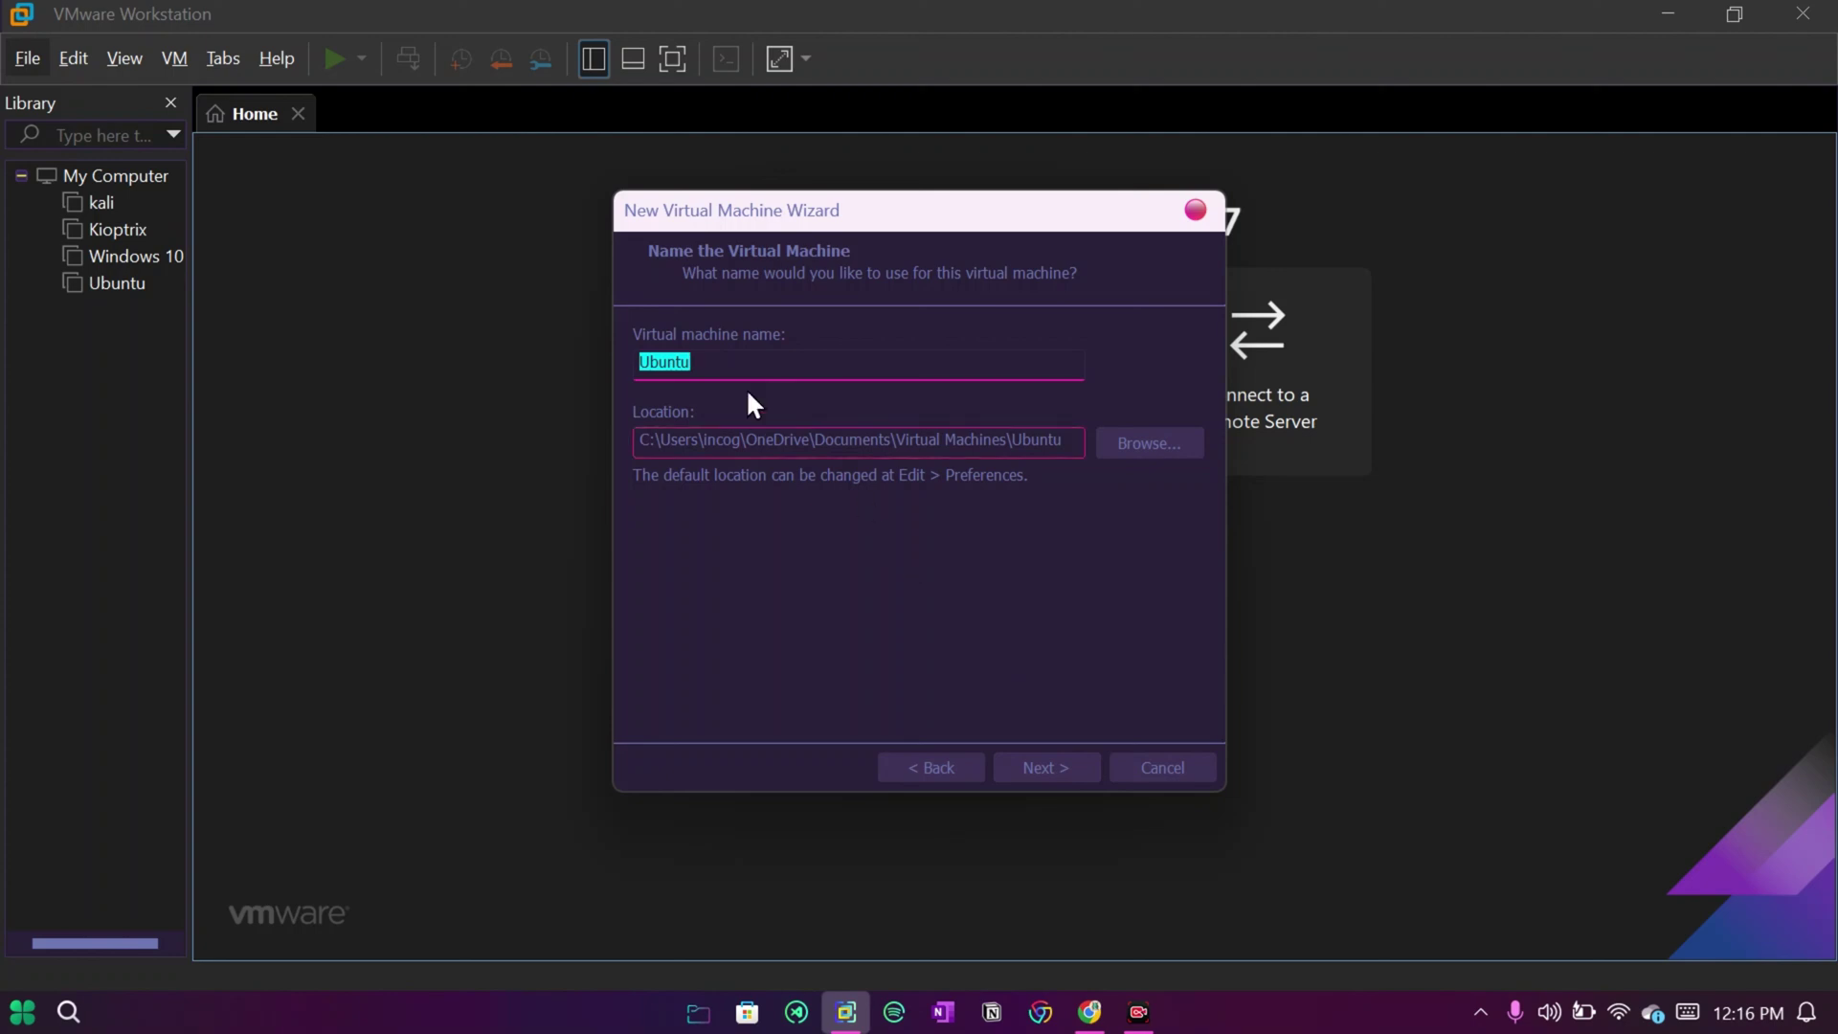
# Name the virtual machine Tails and set its location to the Tails folder on the D: drive
pyautogui.press('BackSpace')
pyautogui.write('Tails')
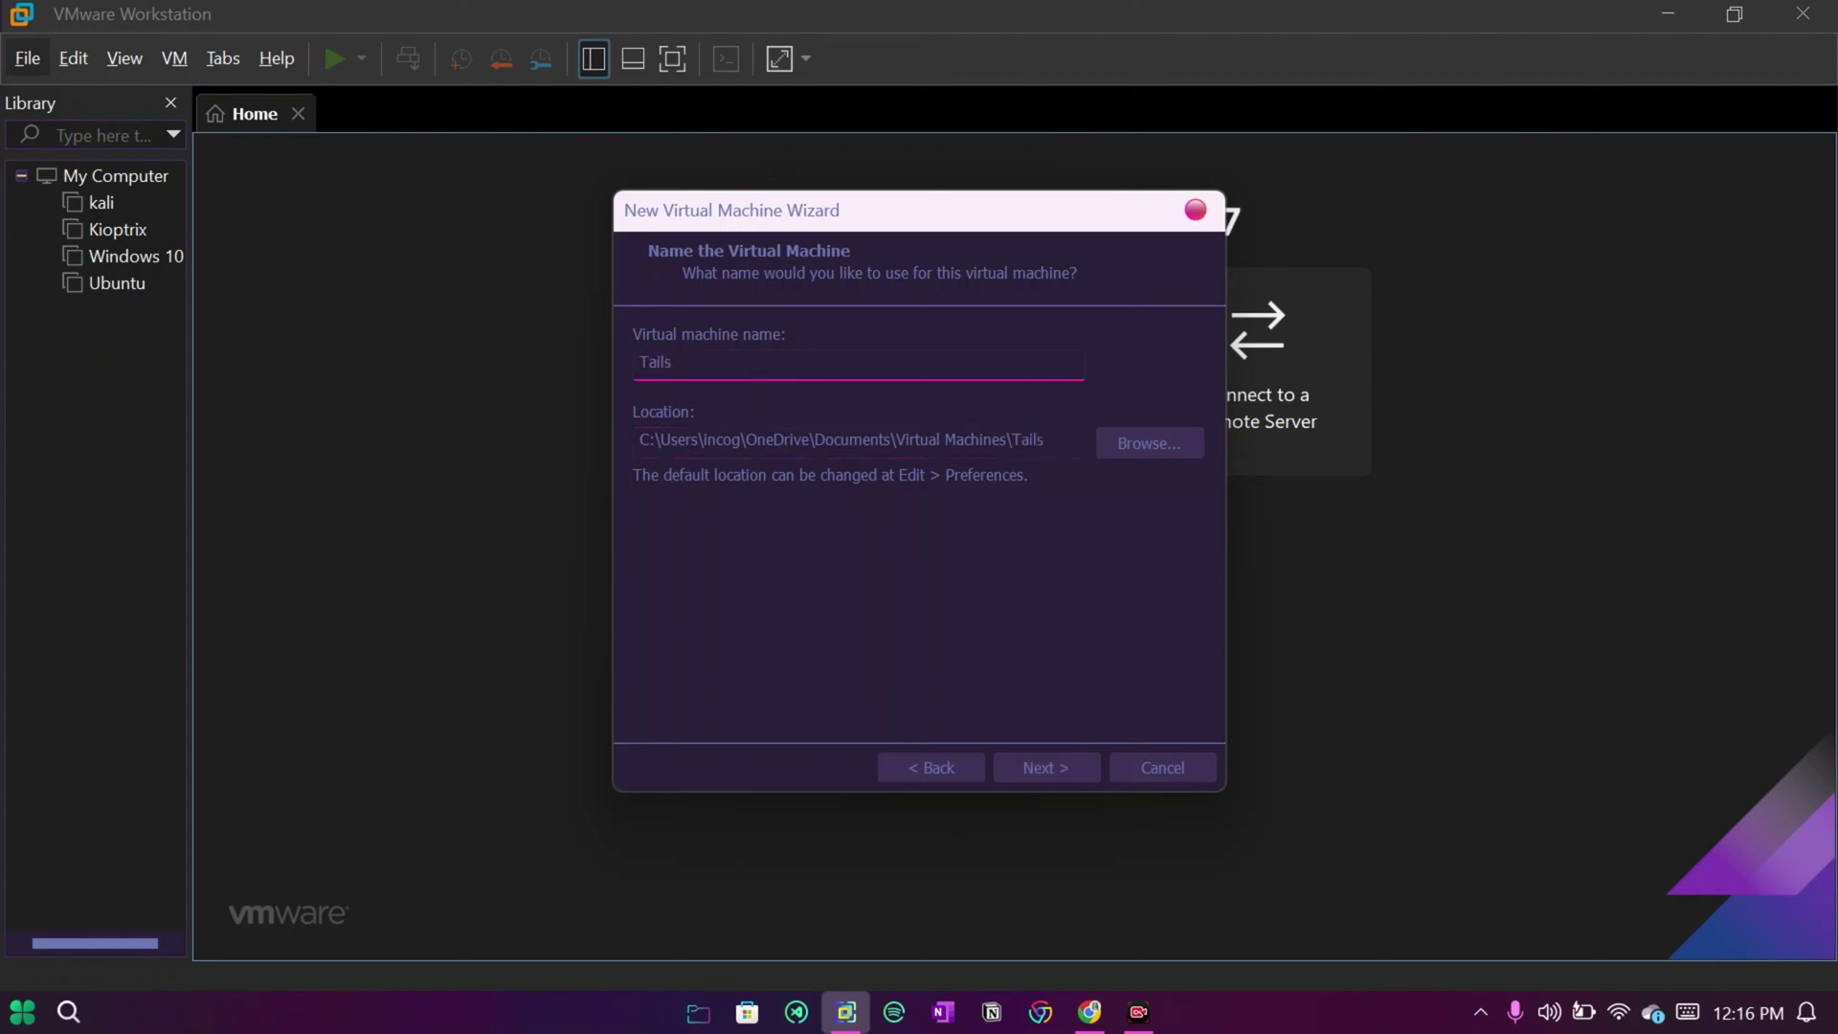
pyautogui.click(1135, 441)
pyautogui.scroll(-3, 808, 521)
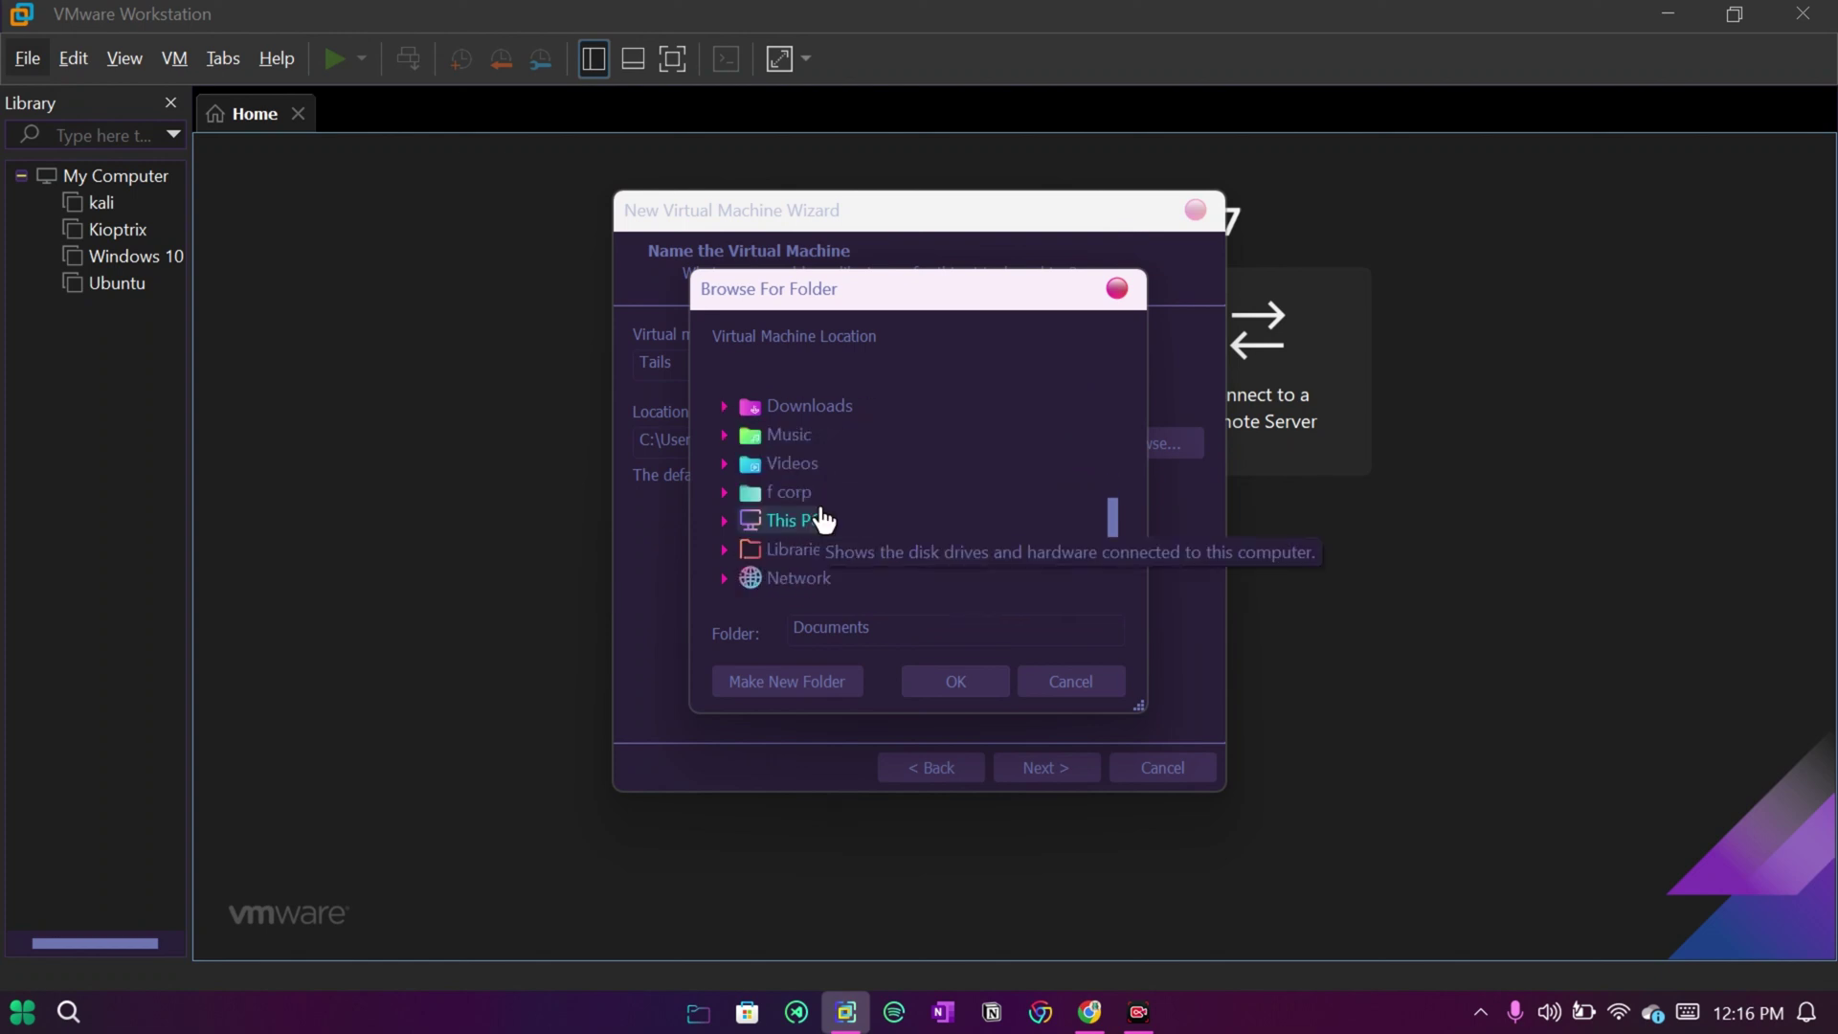
pyautogui.click(722, 521)
pyautogui.scroll(-1, 881, 533)
pyautogui.click(749, 492)
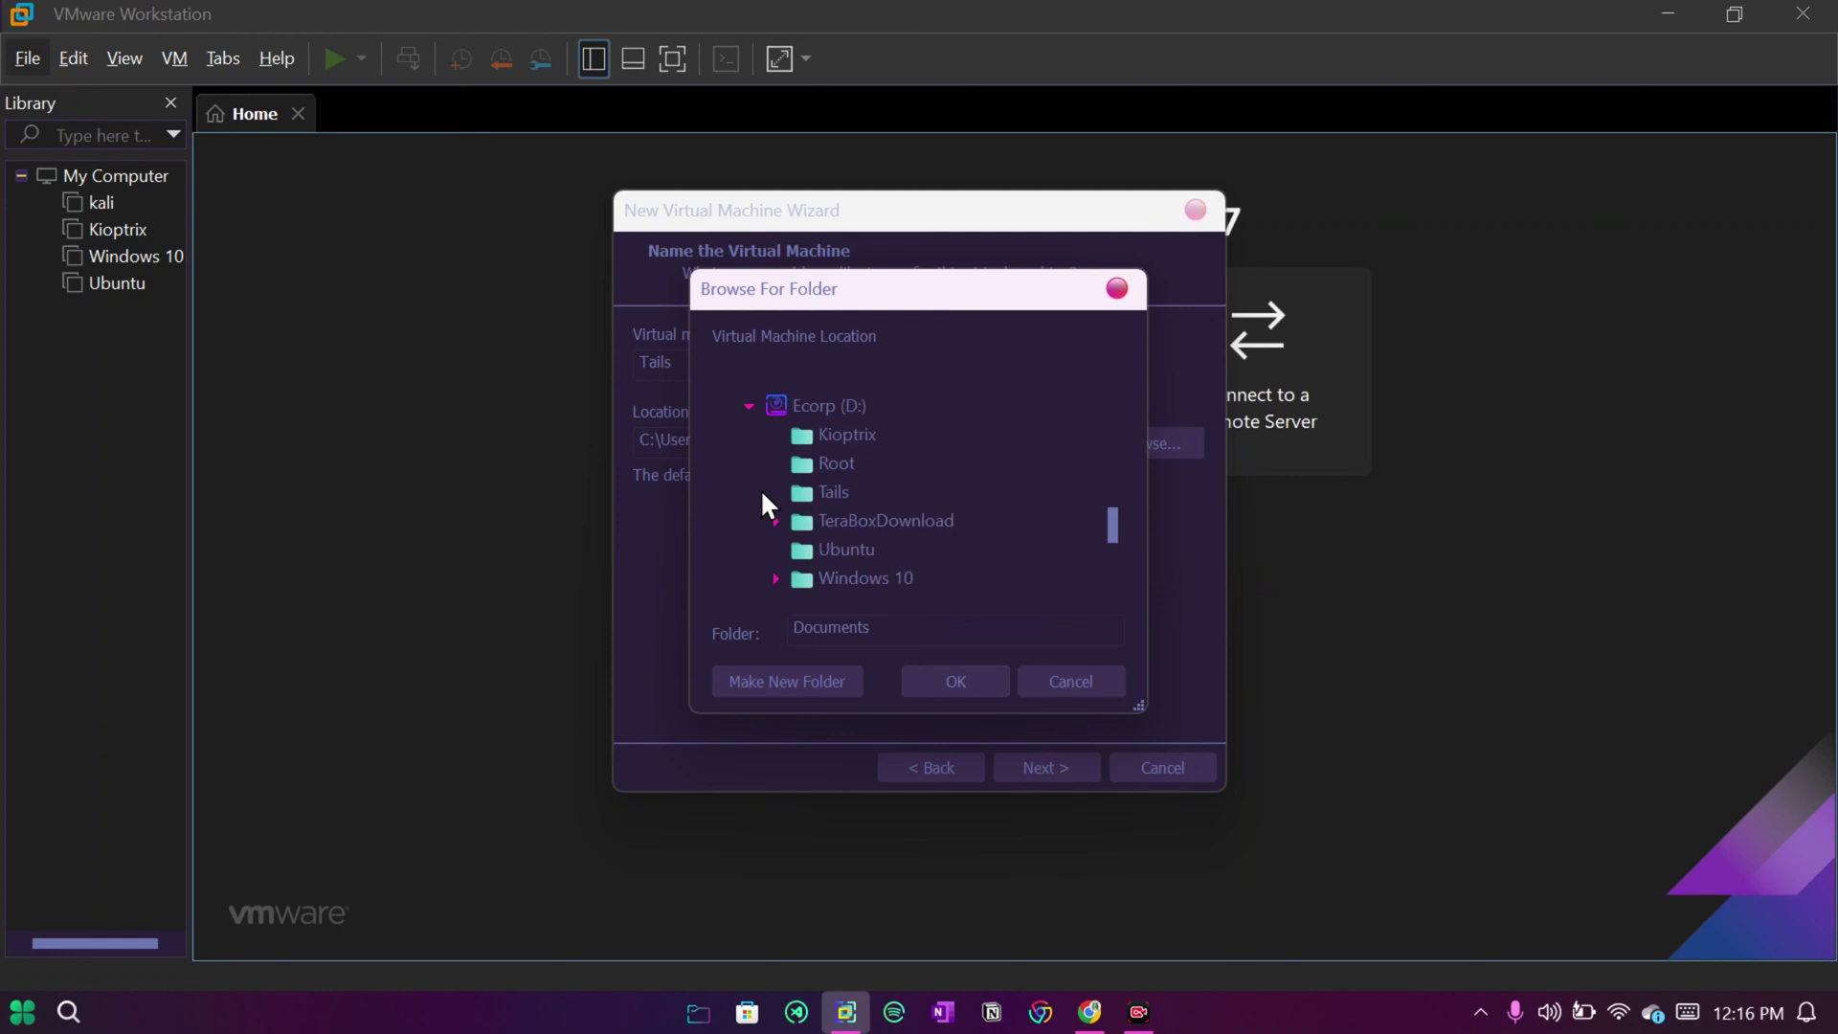
pyautogui.click(833, 492)
pyautogui.click(973, 681)
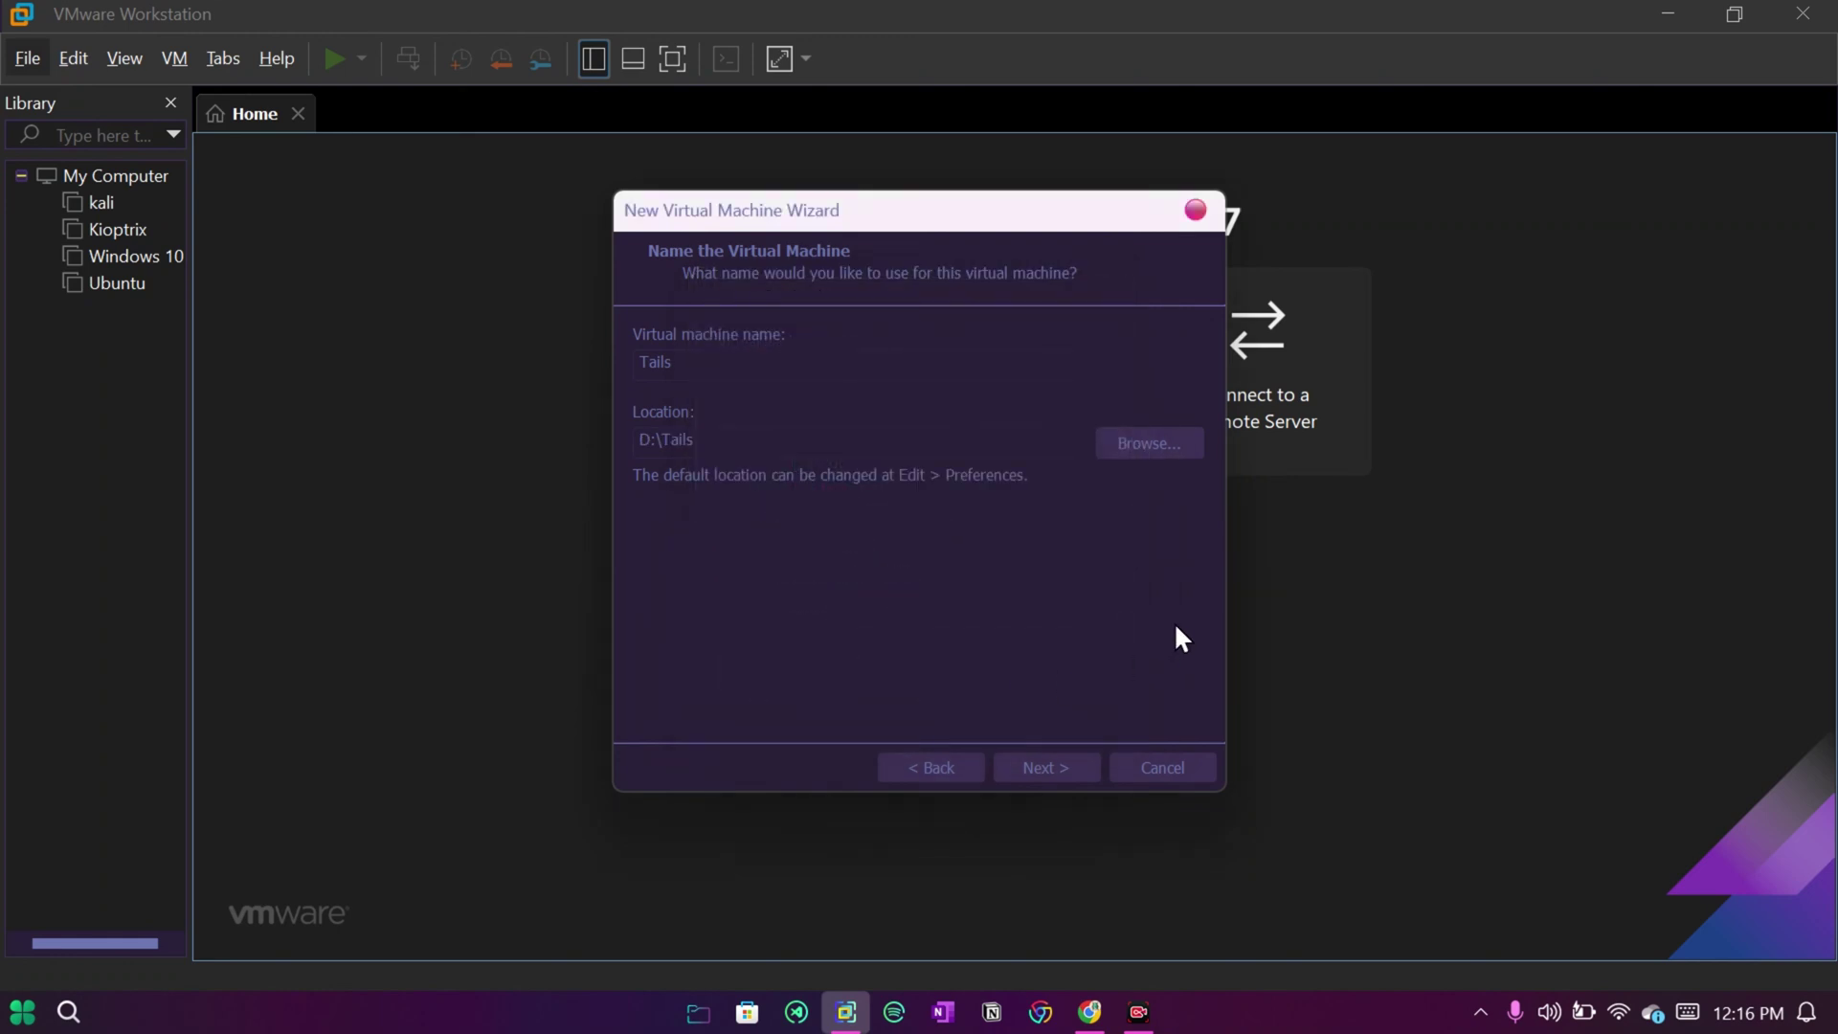
# Accept a 20 GB maximum disk size split into multiple files and finish creating the virtual machine
pyautogui.click(1067, 760)
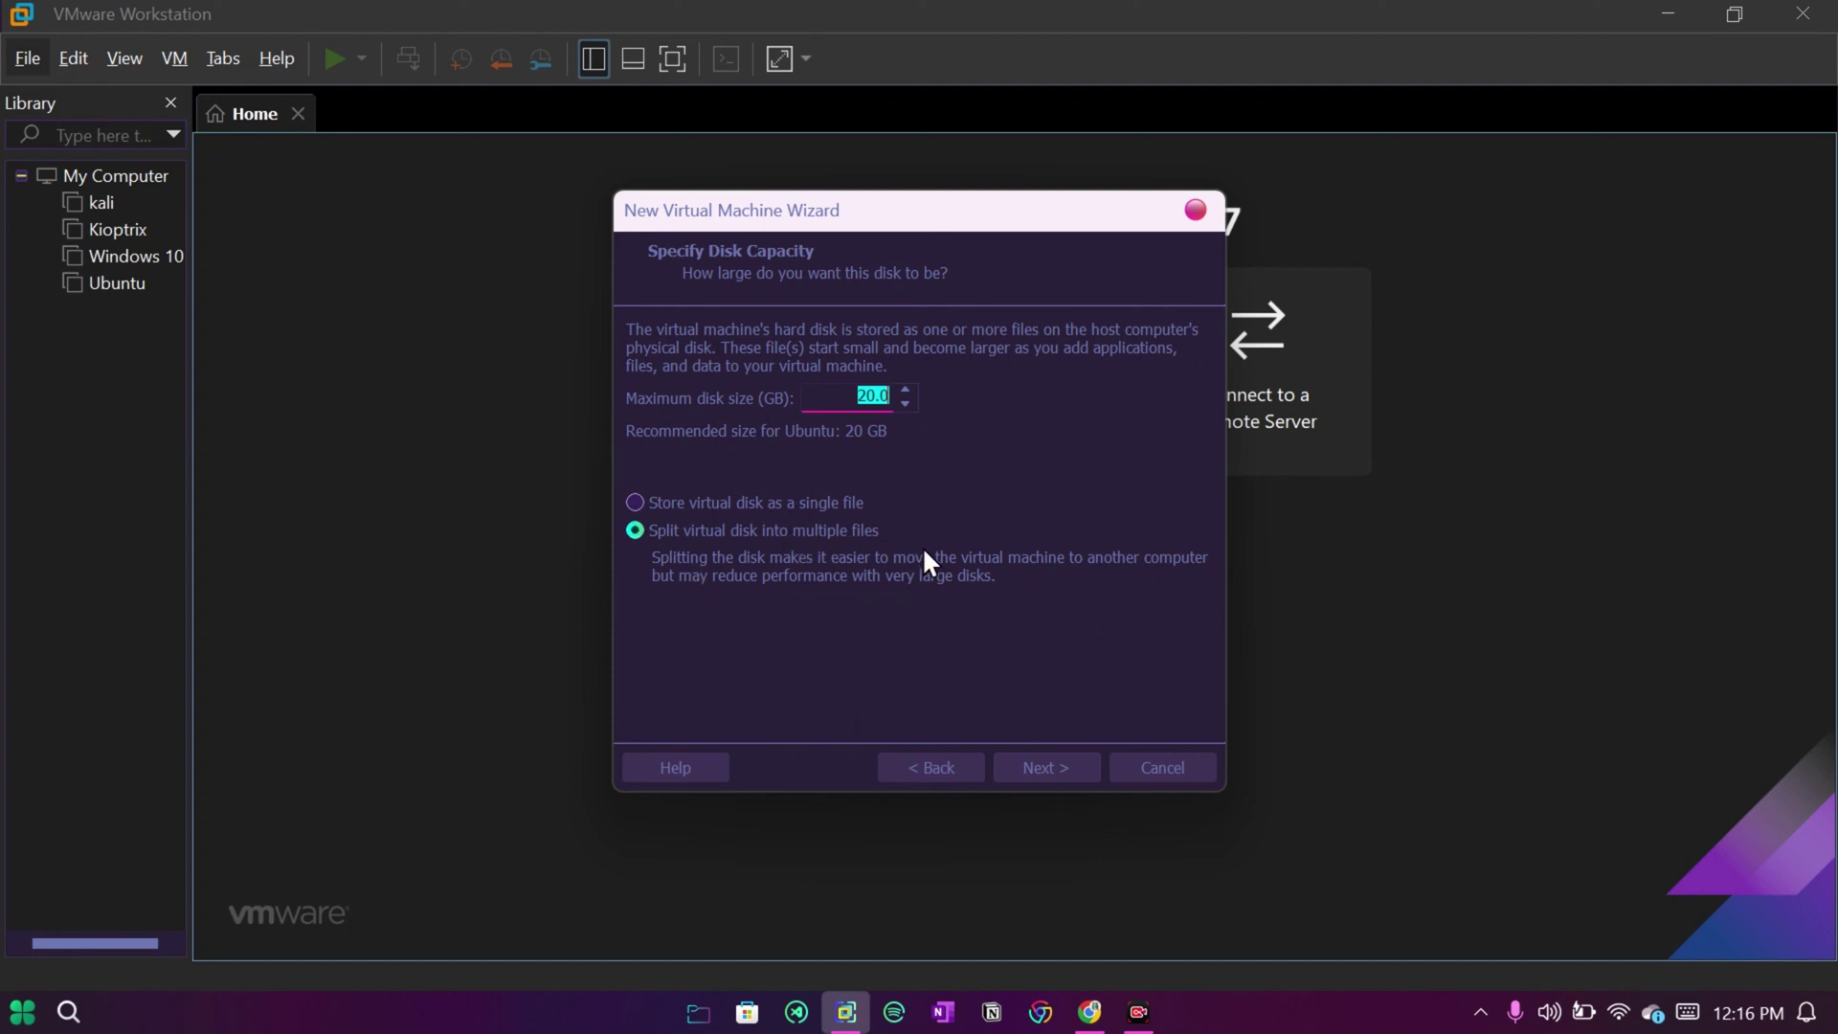
pyautogui.click(1080, 768)
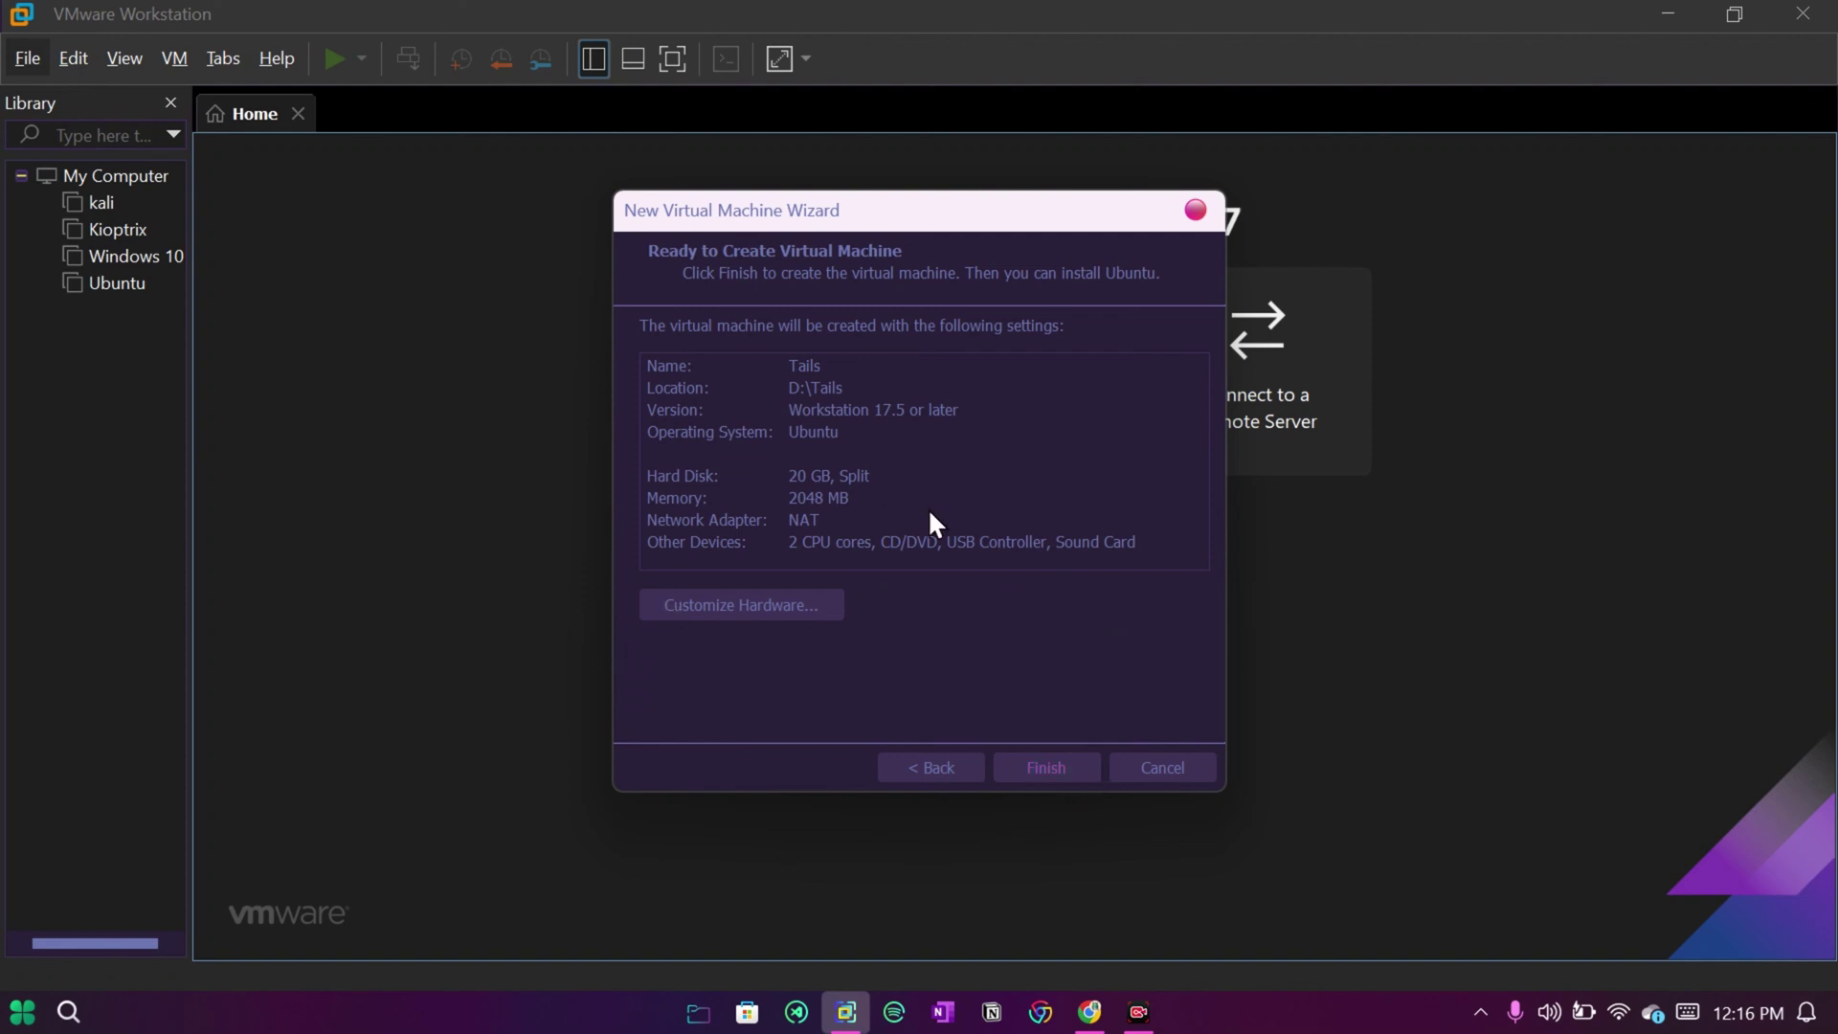
pyautogui.click(1044, 767)
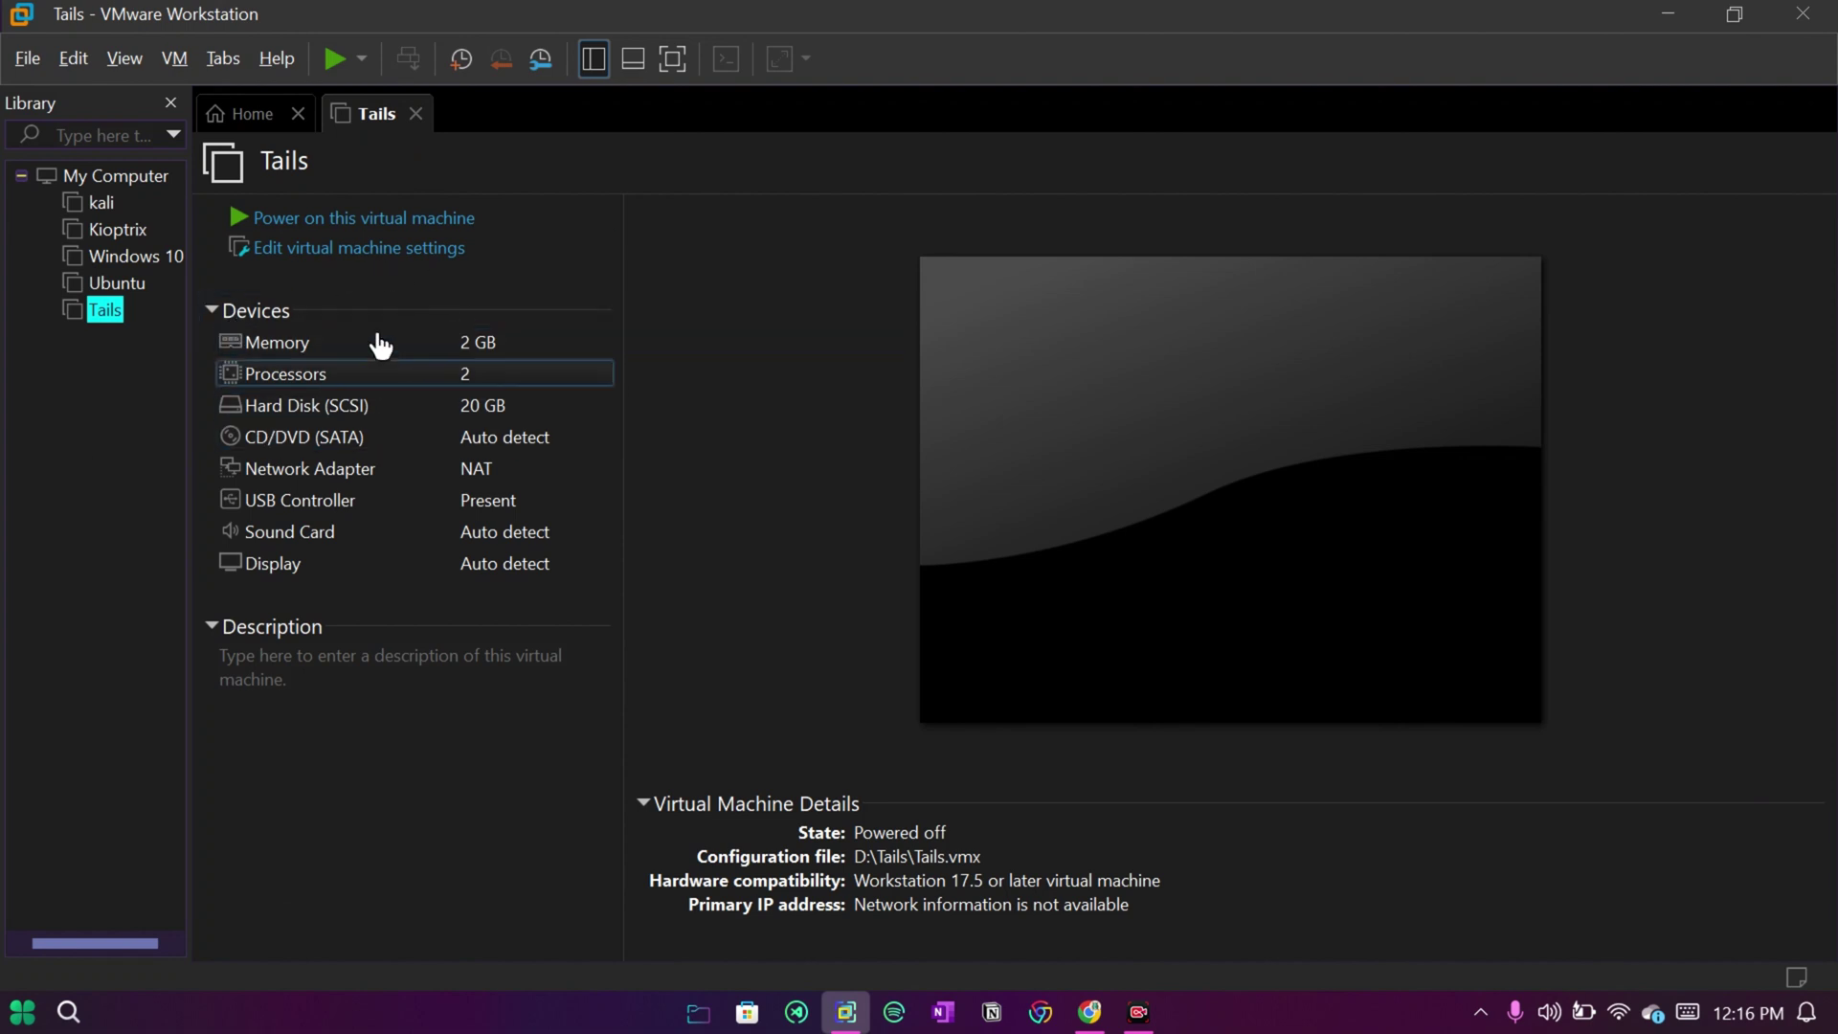
# Set the Tails virtual machine's CD/DVD drive to use the ISO image tails-amd64-6.8.1.iso from Downloads
pyautogui.click(379, 251)
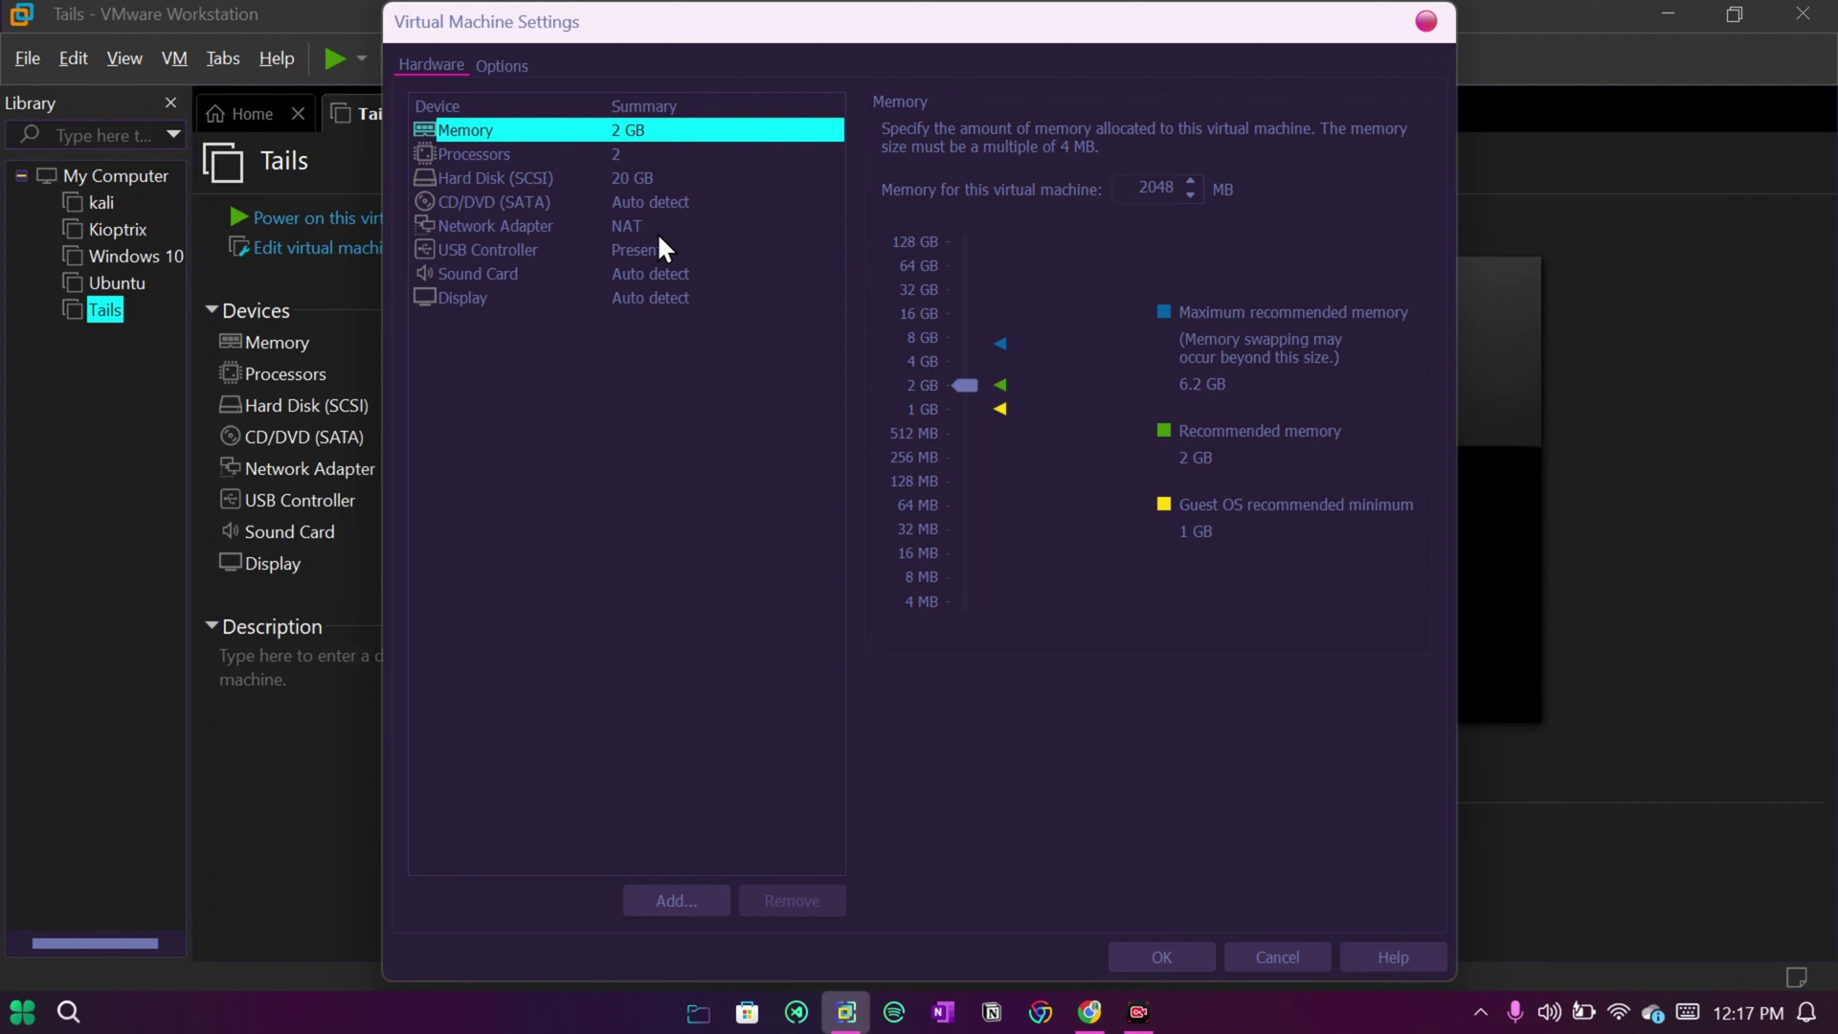
pyautogui.click(515, 177)
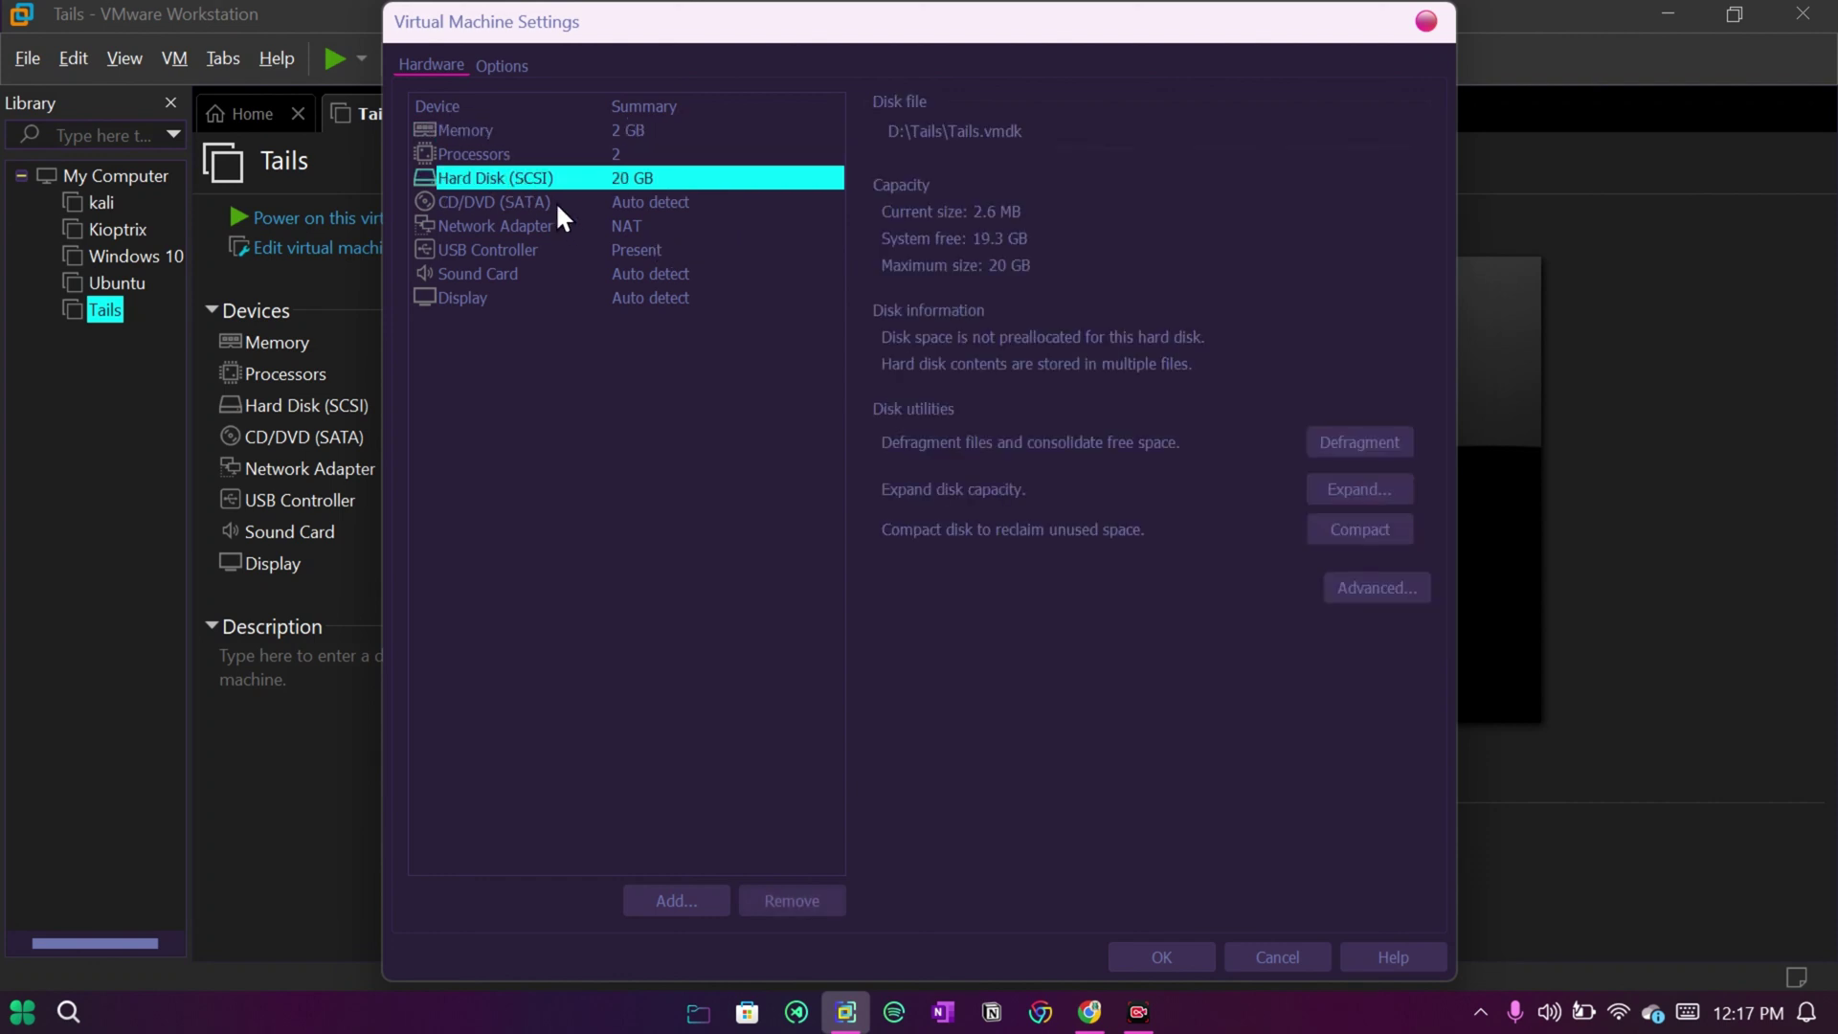
pyautogui.click(499, 203)
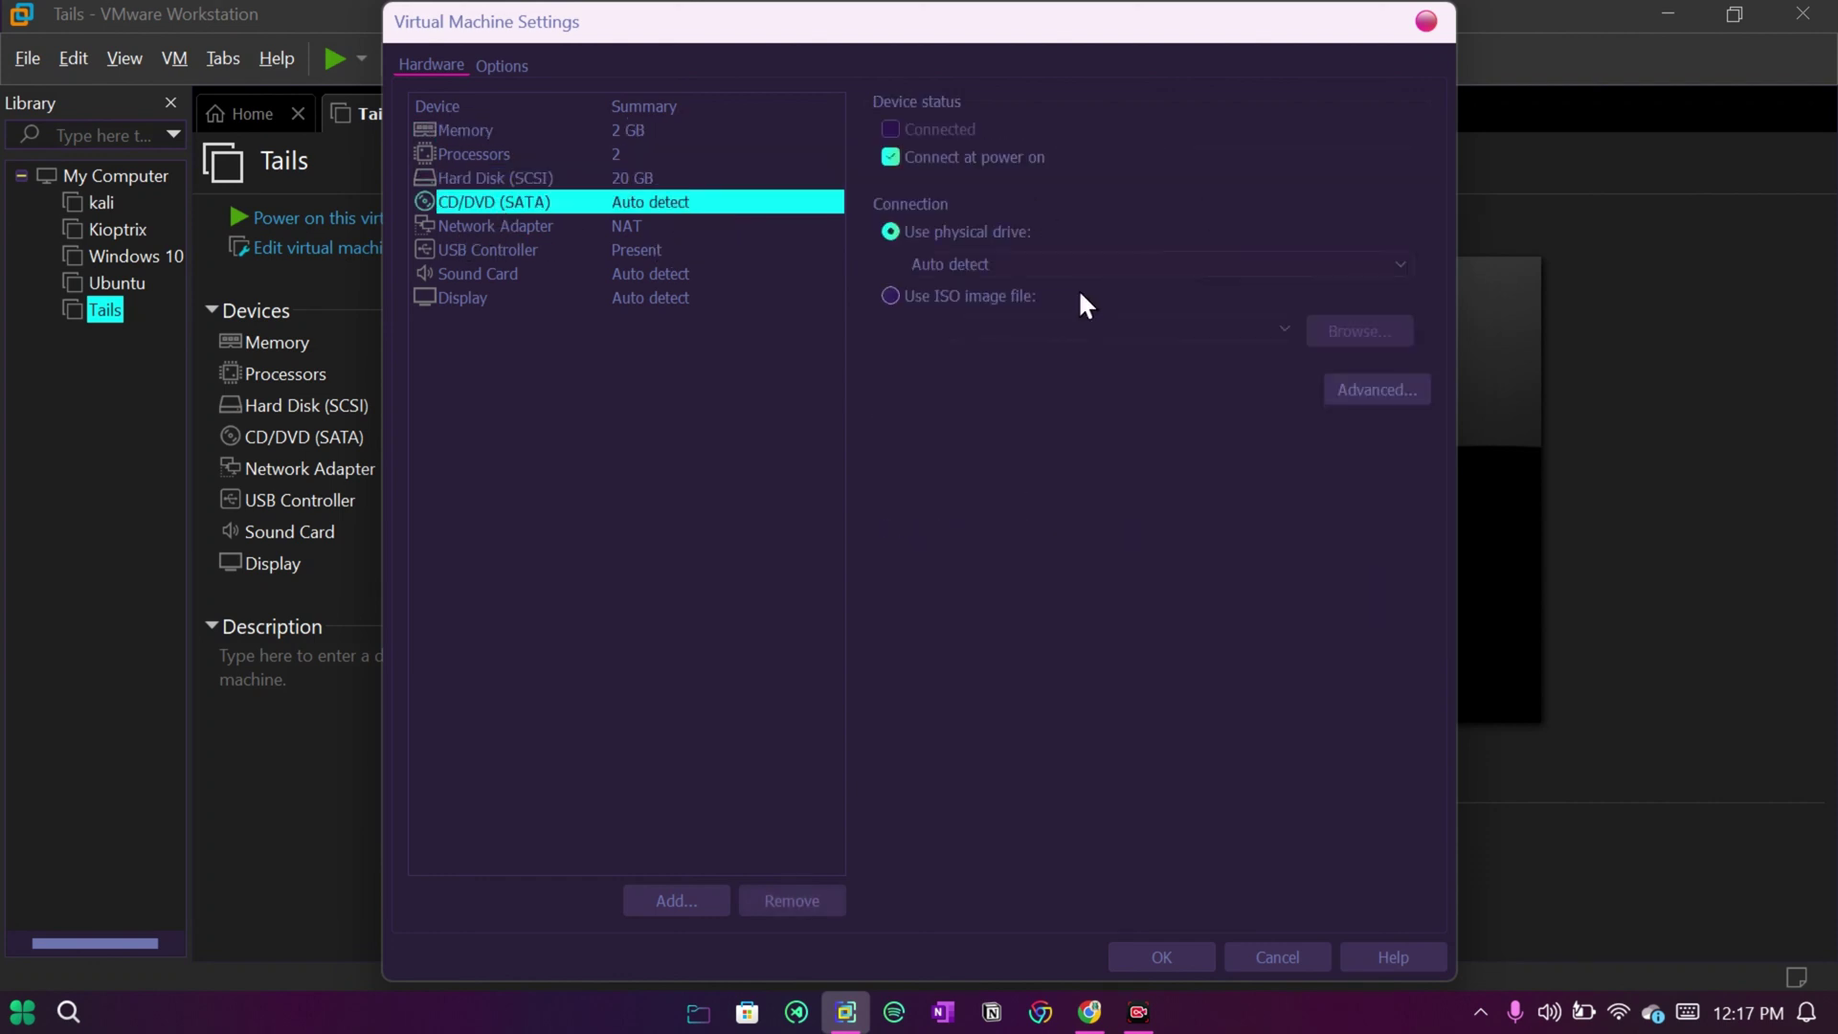
pyautogui.click(887, 296)
pyautogui.click(1355, 333)
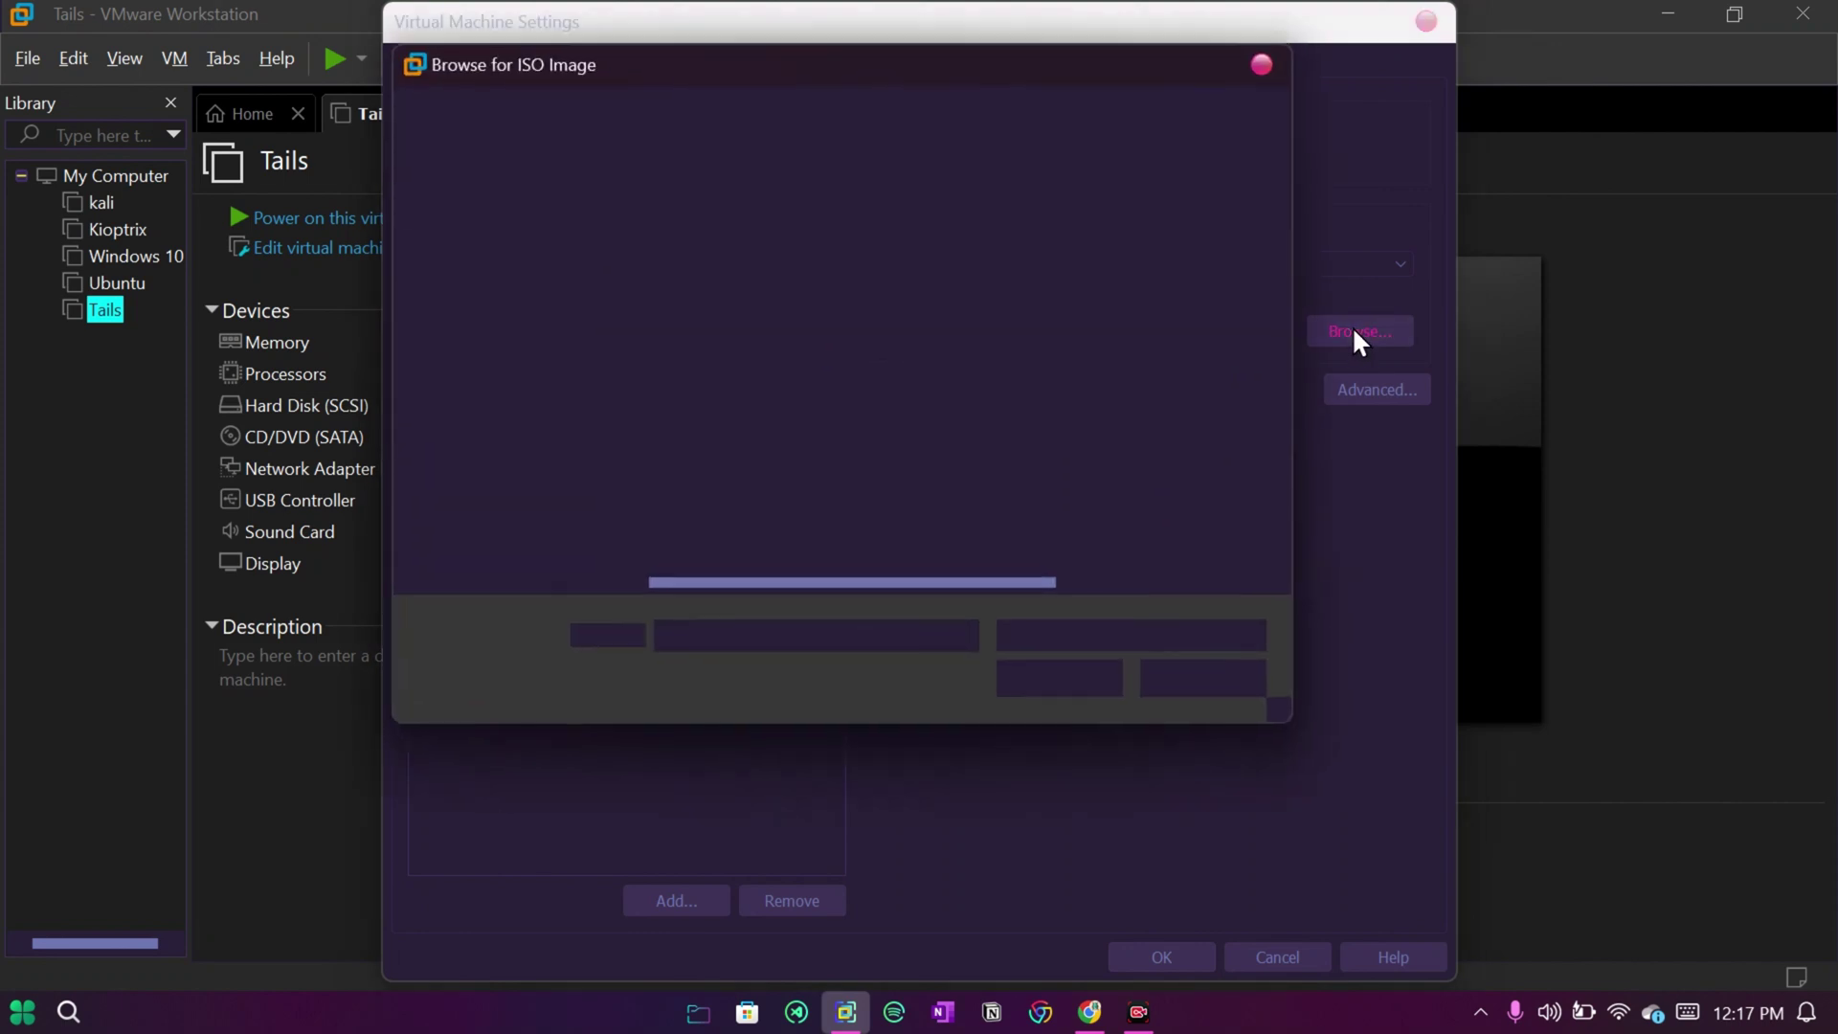
pyautogui.scroll(5, 524, 223)
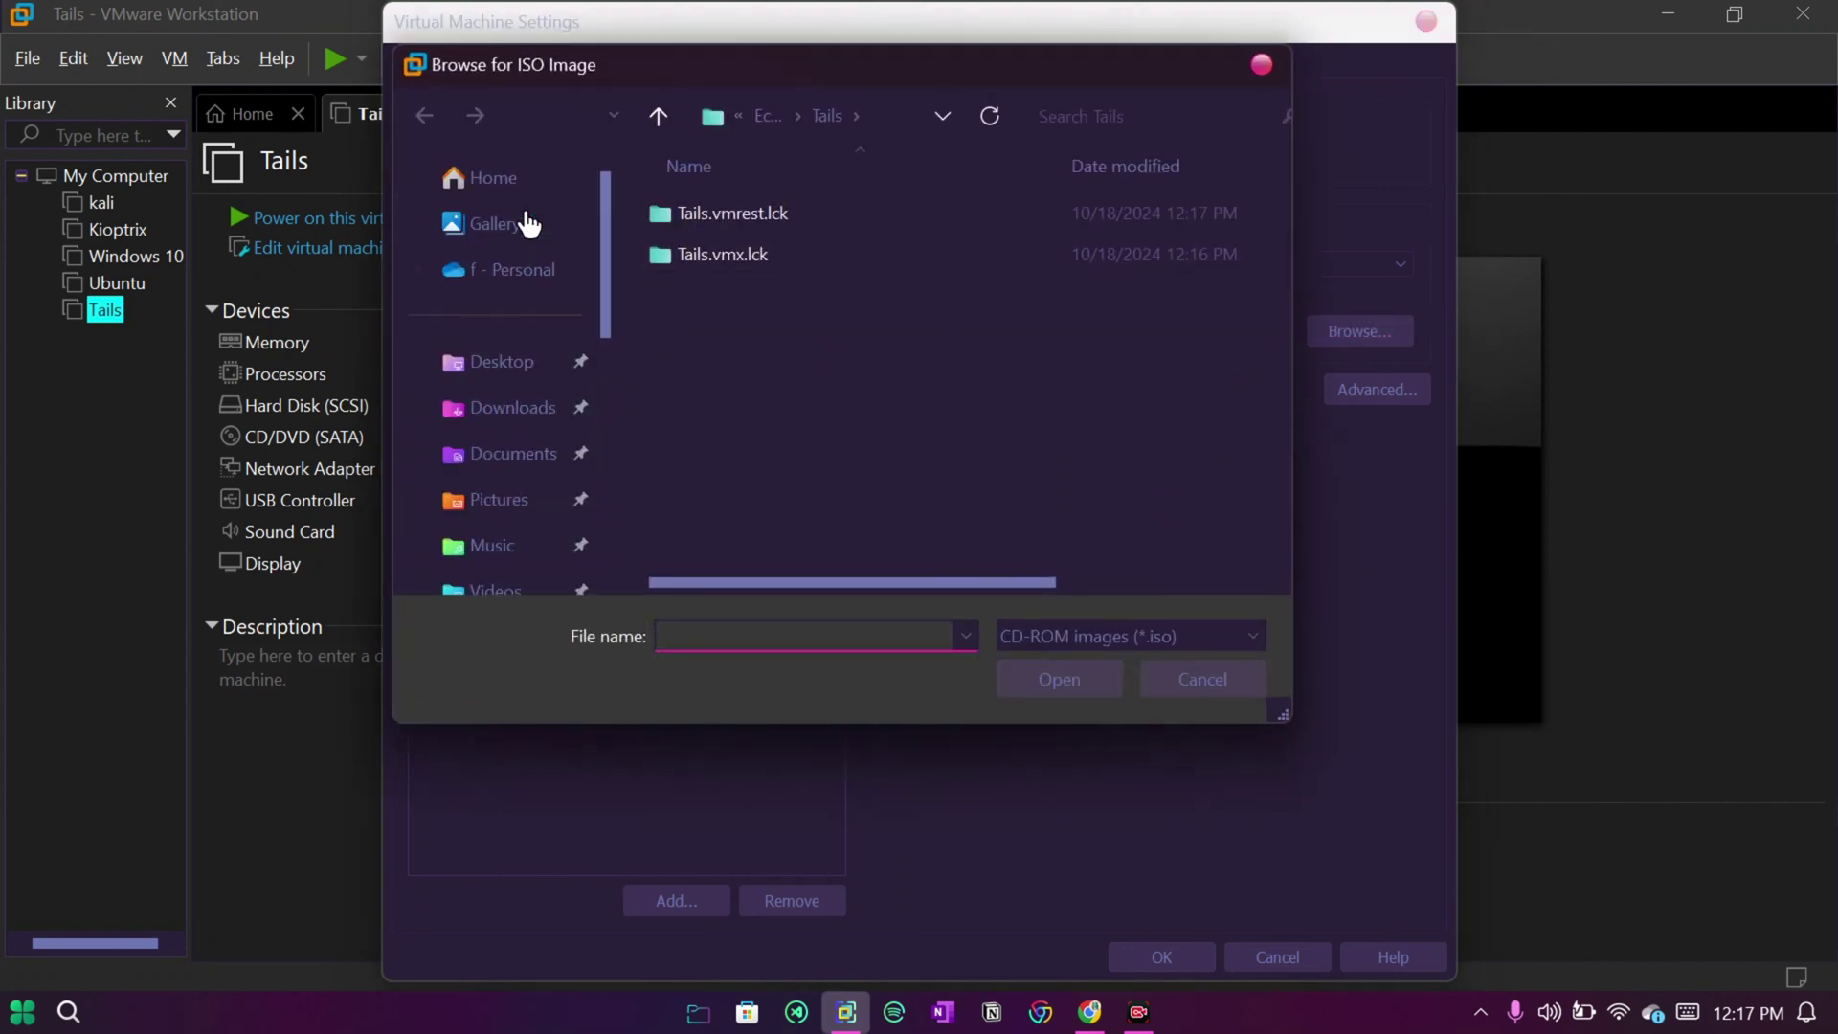
pyautogui.click(531, 418)
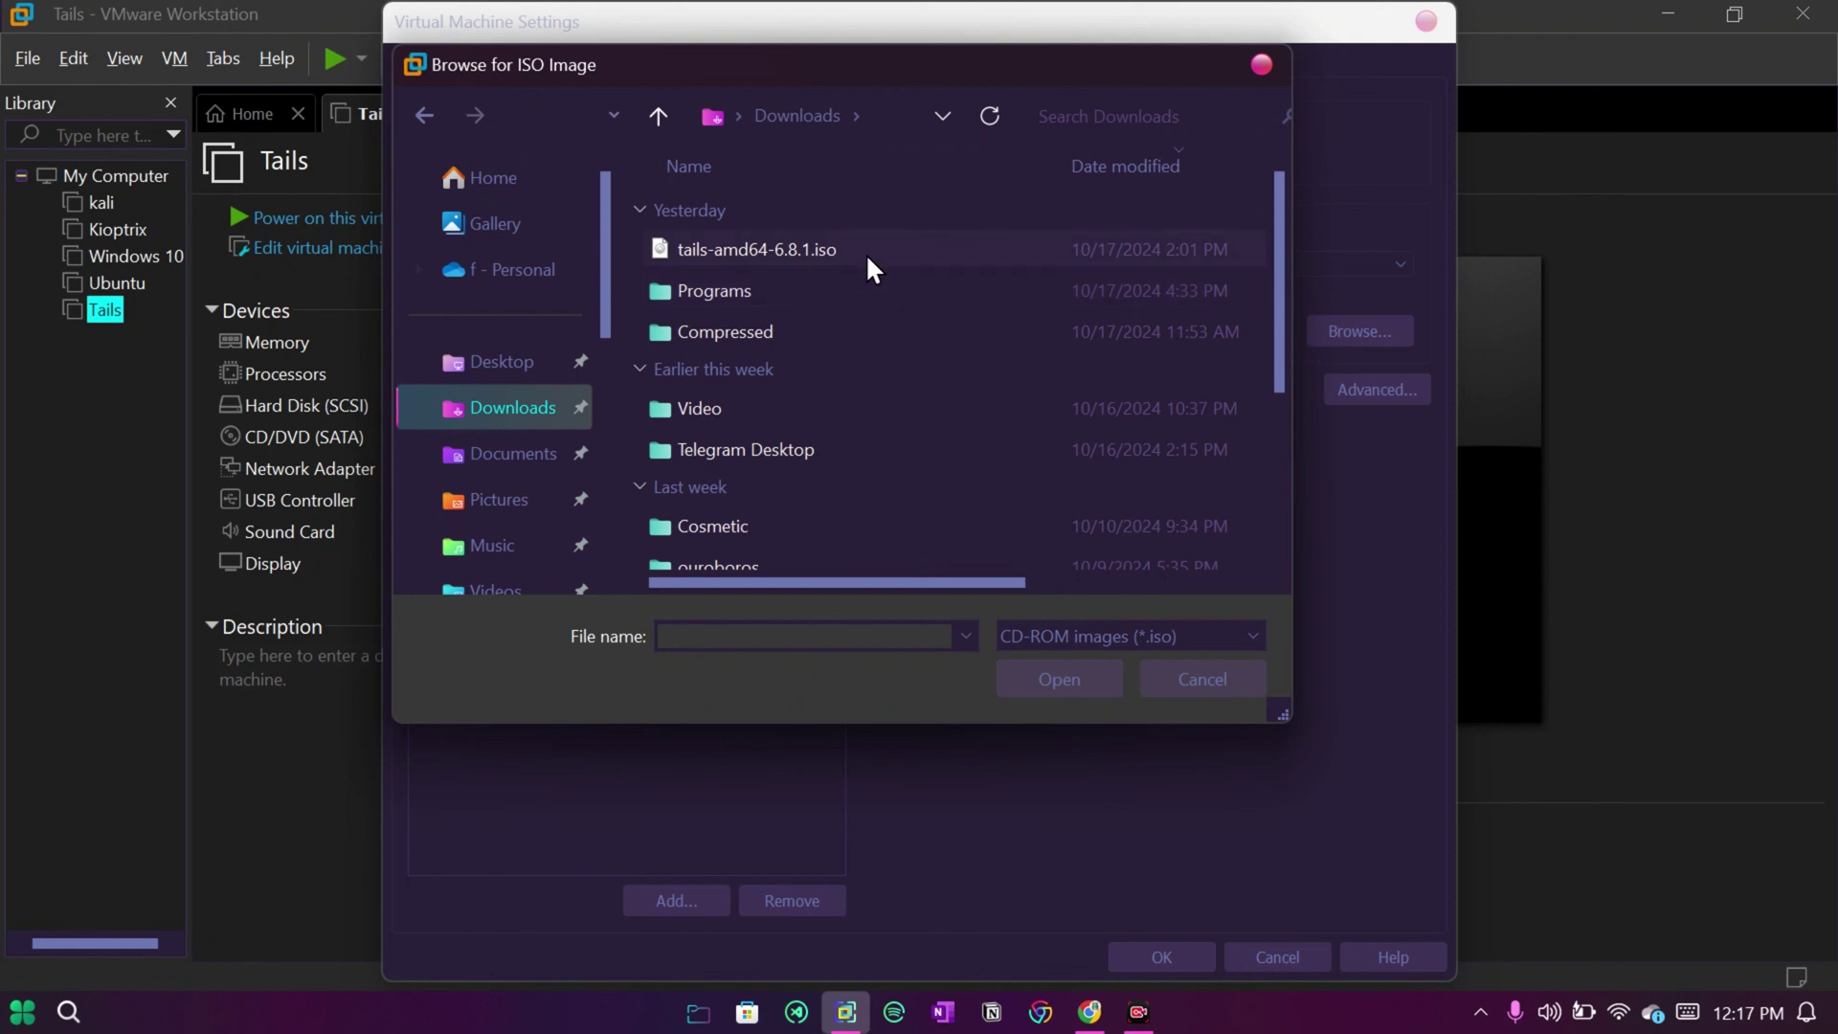
pyautogui.click(865, 253)
pyautogui.click(1088, 679)
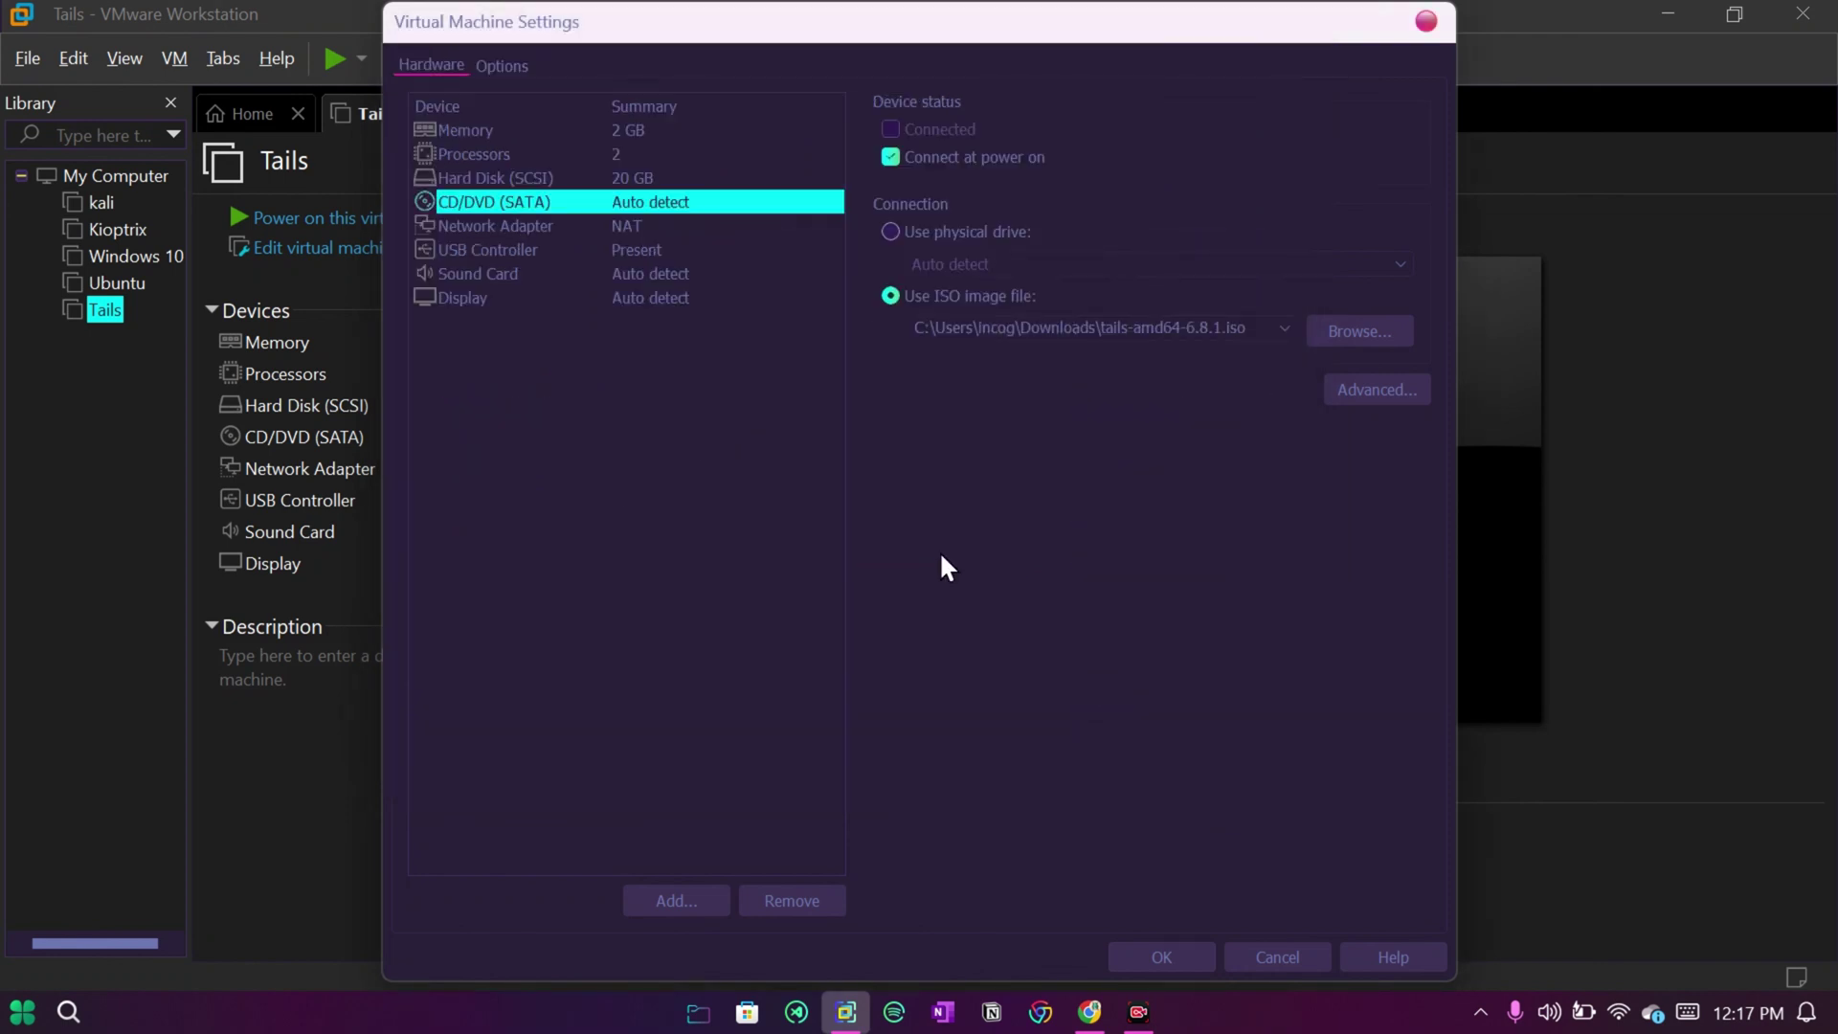
pyautogui.click(1183, 956)
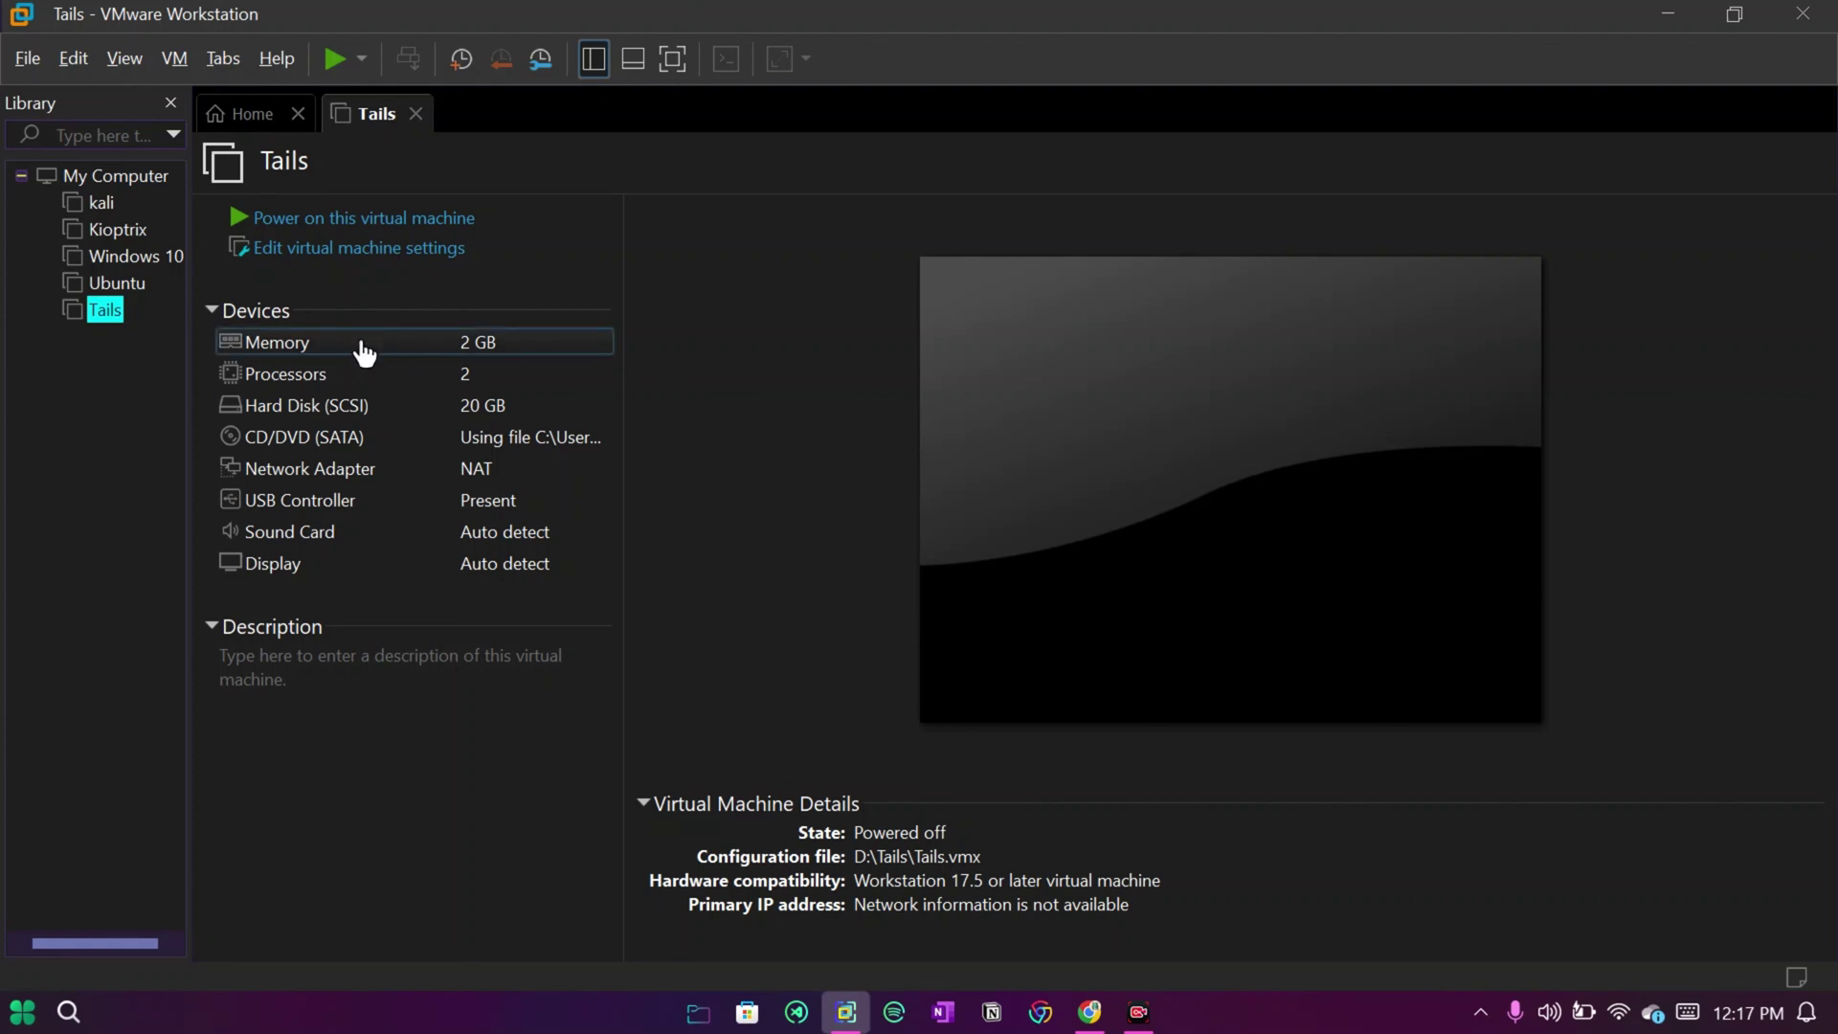
# Power on the Tails virtual machine and dismiss the Ubuntu installation hint
pyautogui.click(421, 220)
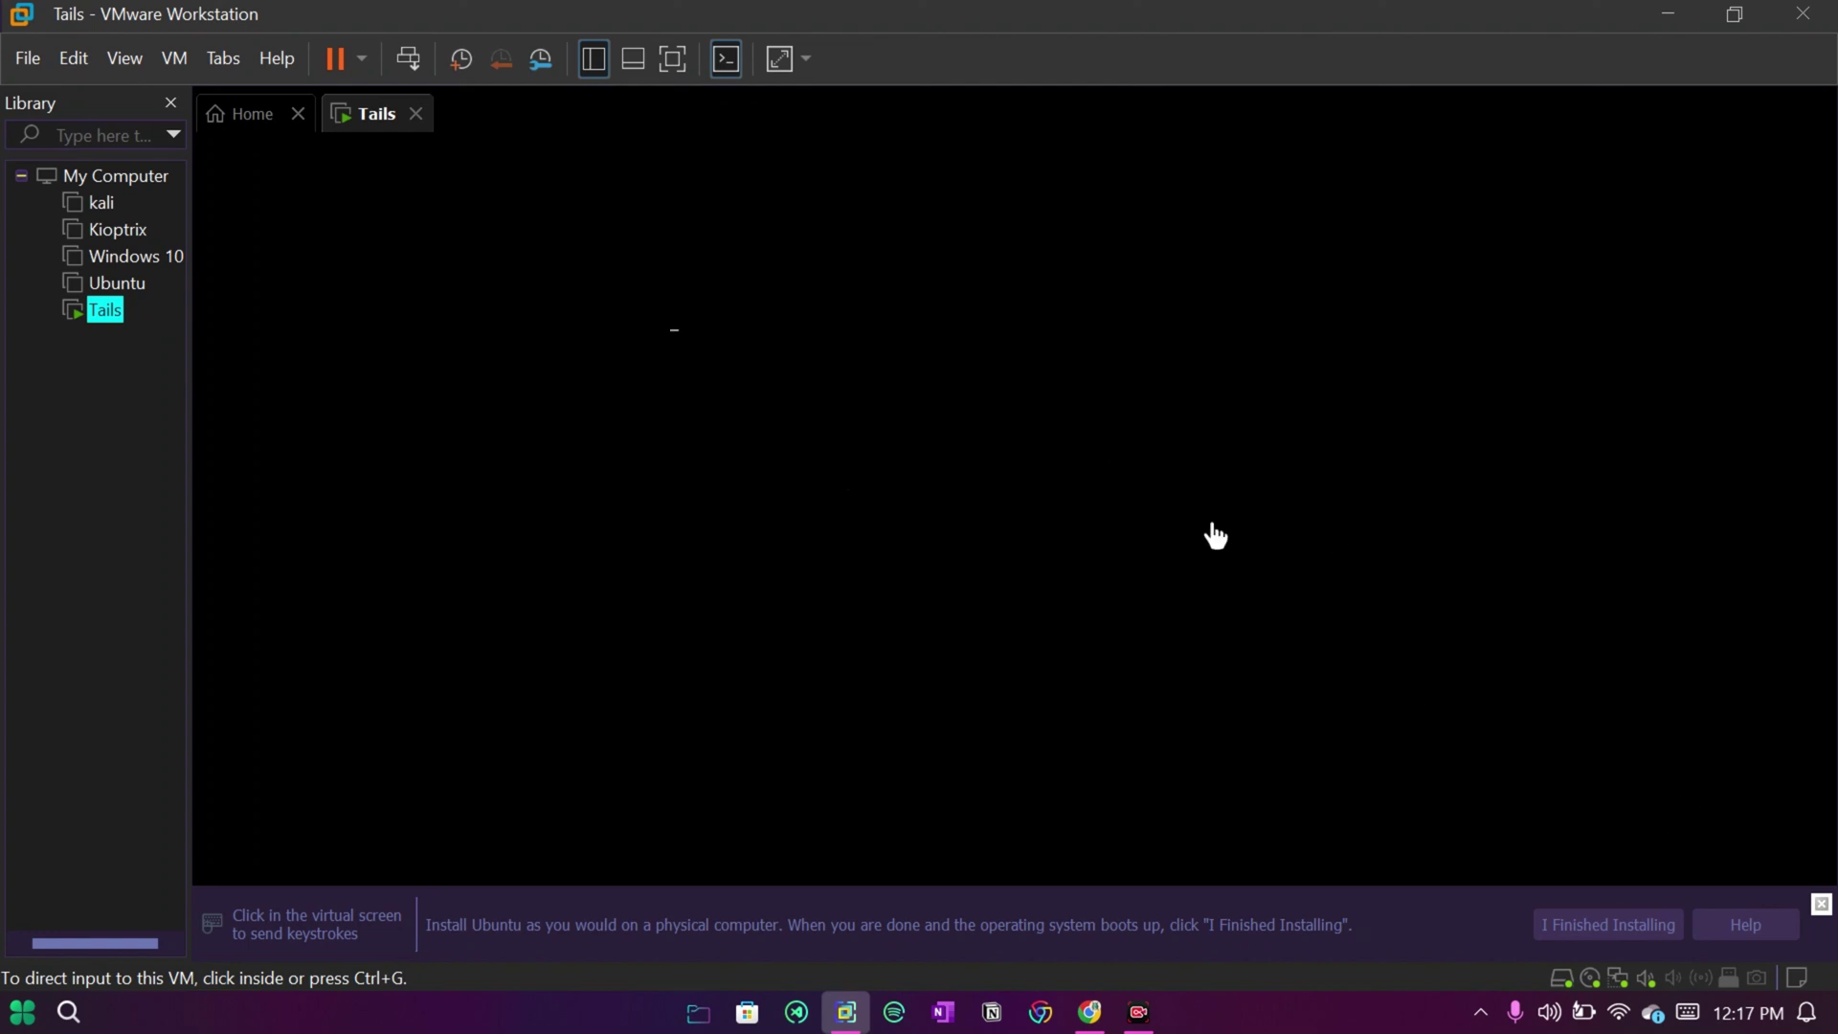
pyautogui.click(1821, 905)
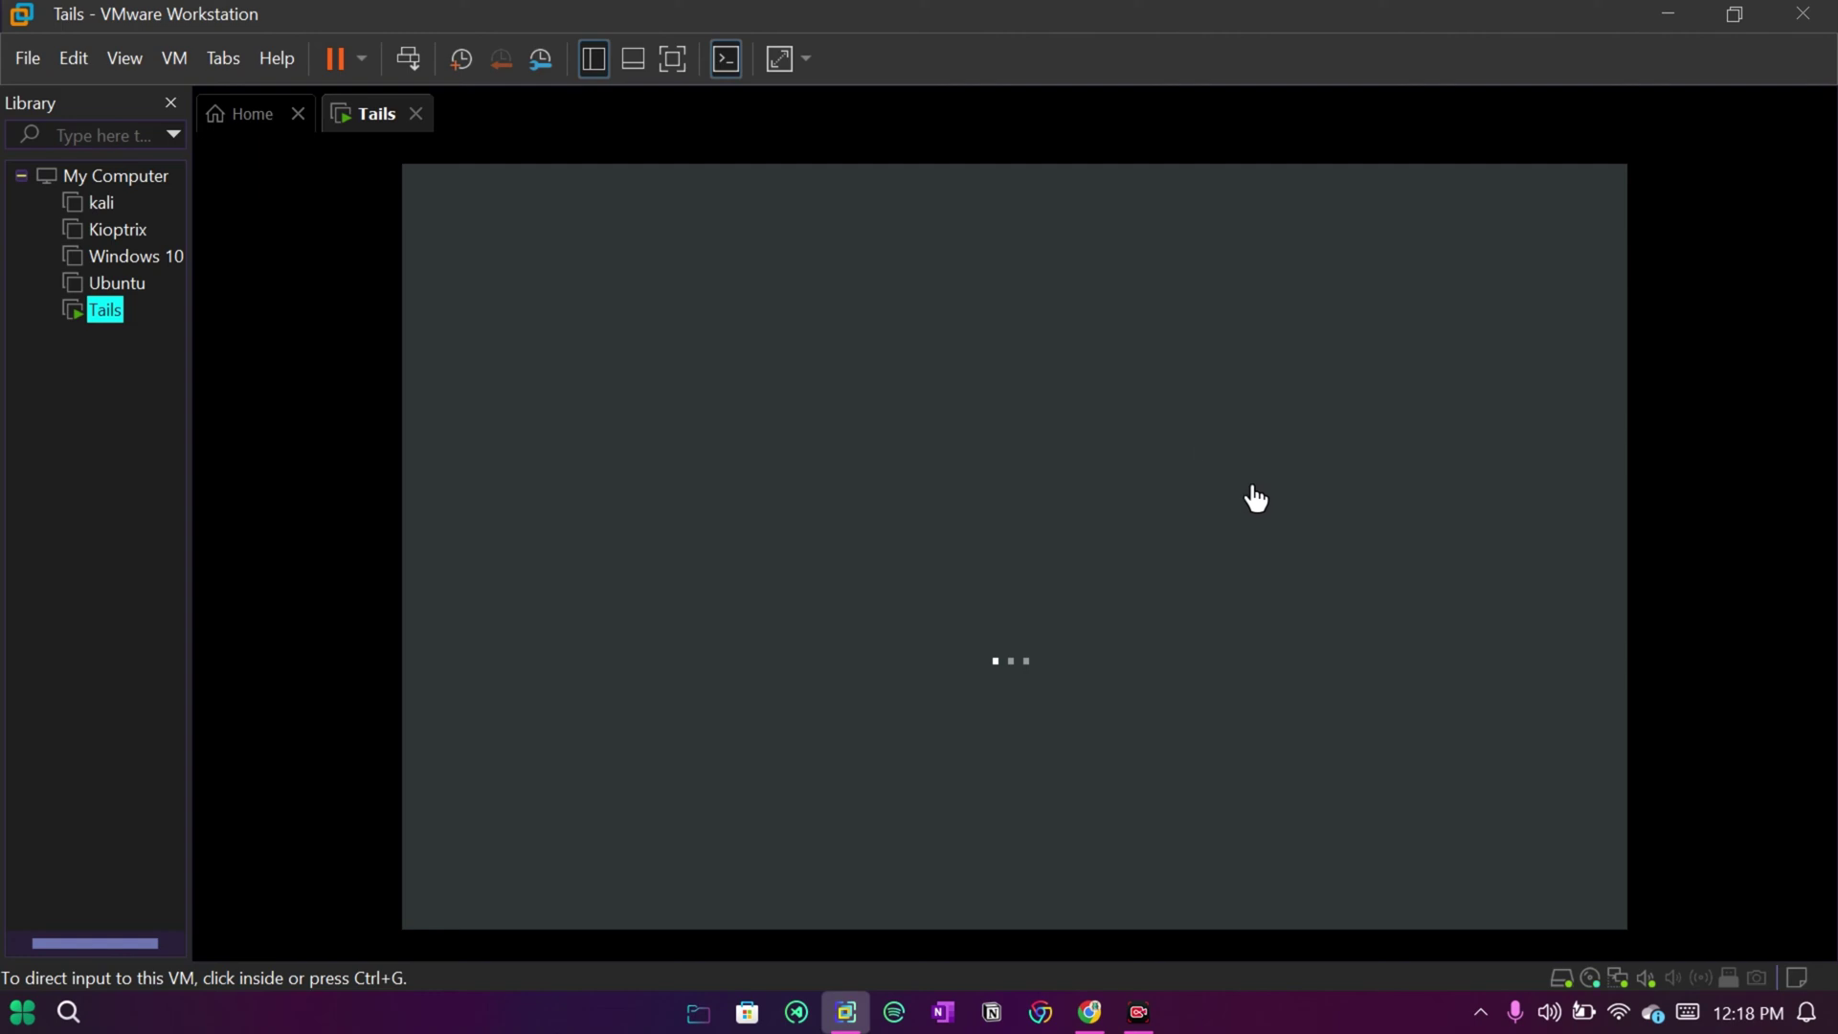
# Switch to Chrome to review the balenaEtcher USB installation instructions on the Tails page, and return to the booting machine in VMware Workstation
pyautogui.click(1089, 1012)
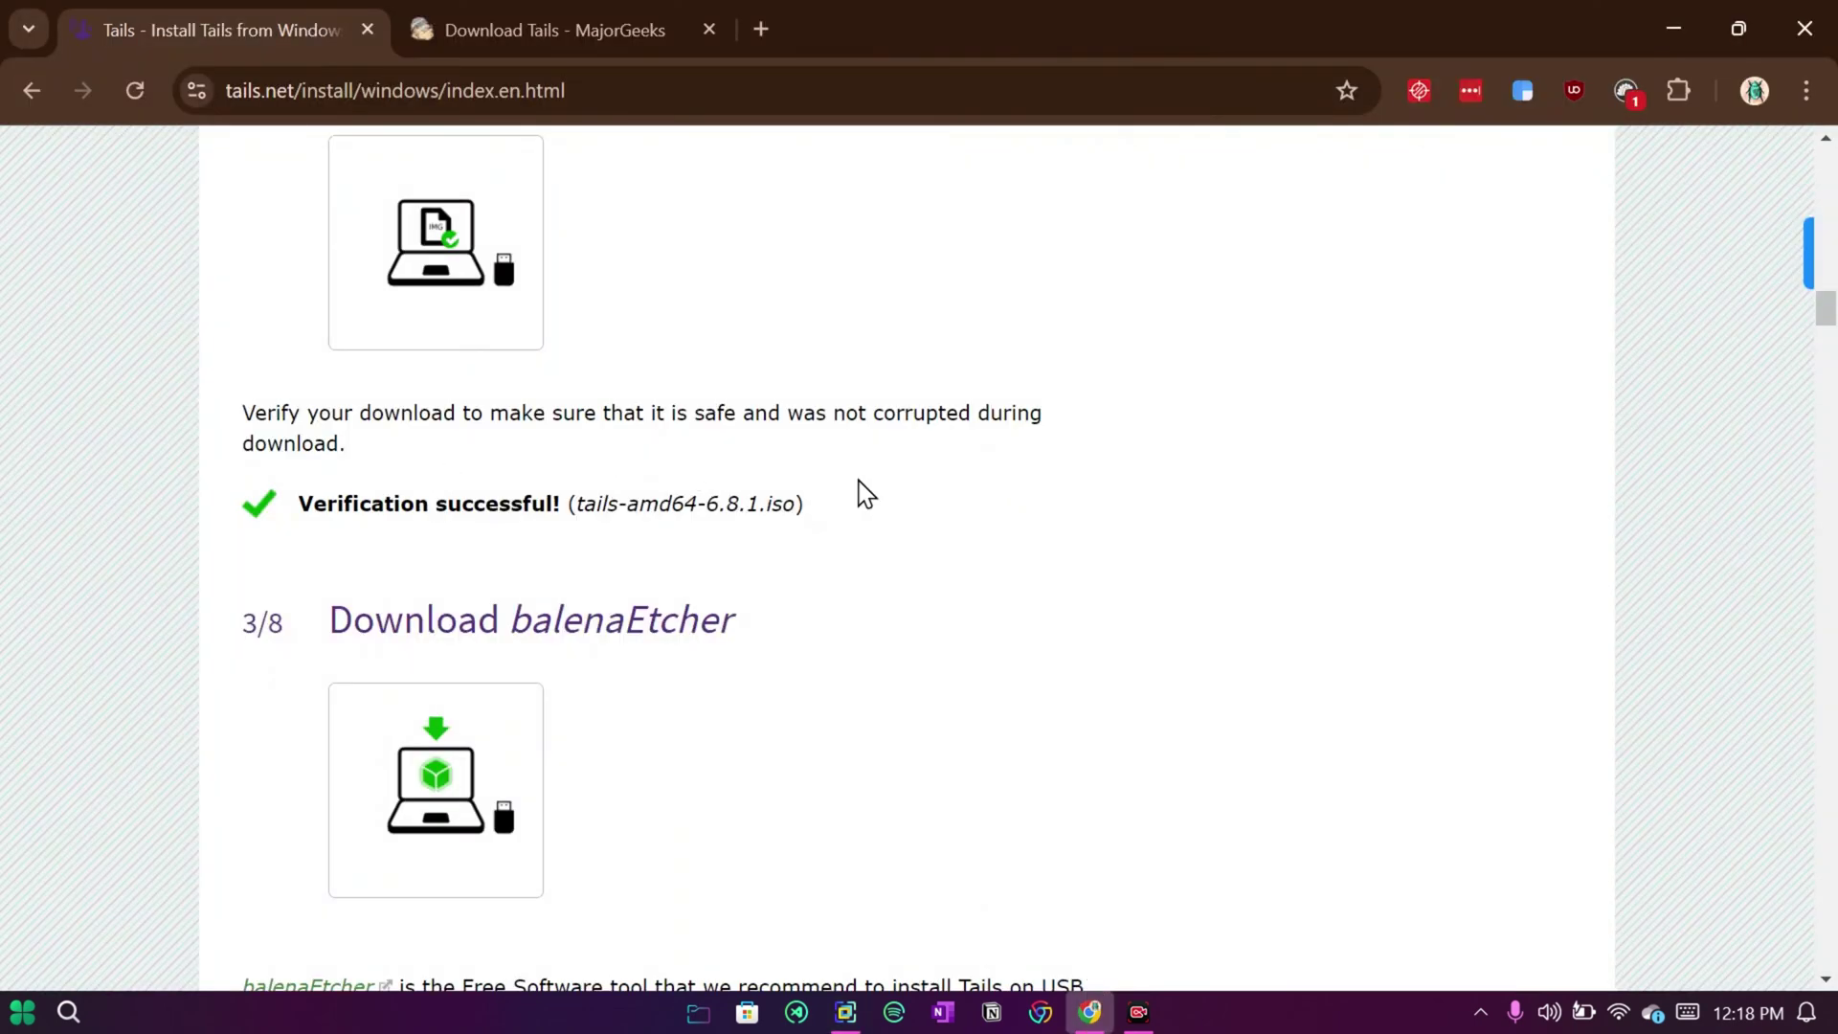
pyautogui.scroll(-10, 861, 492)
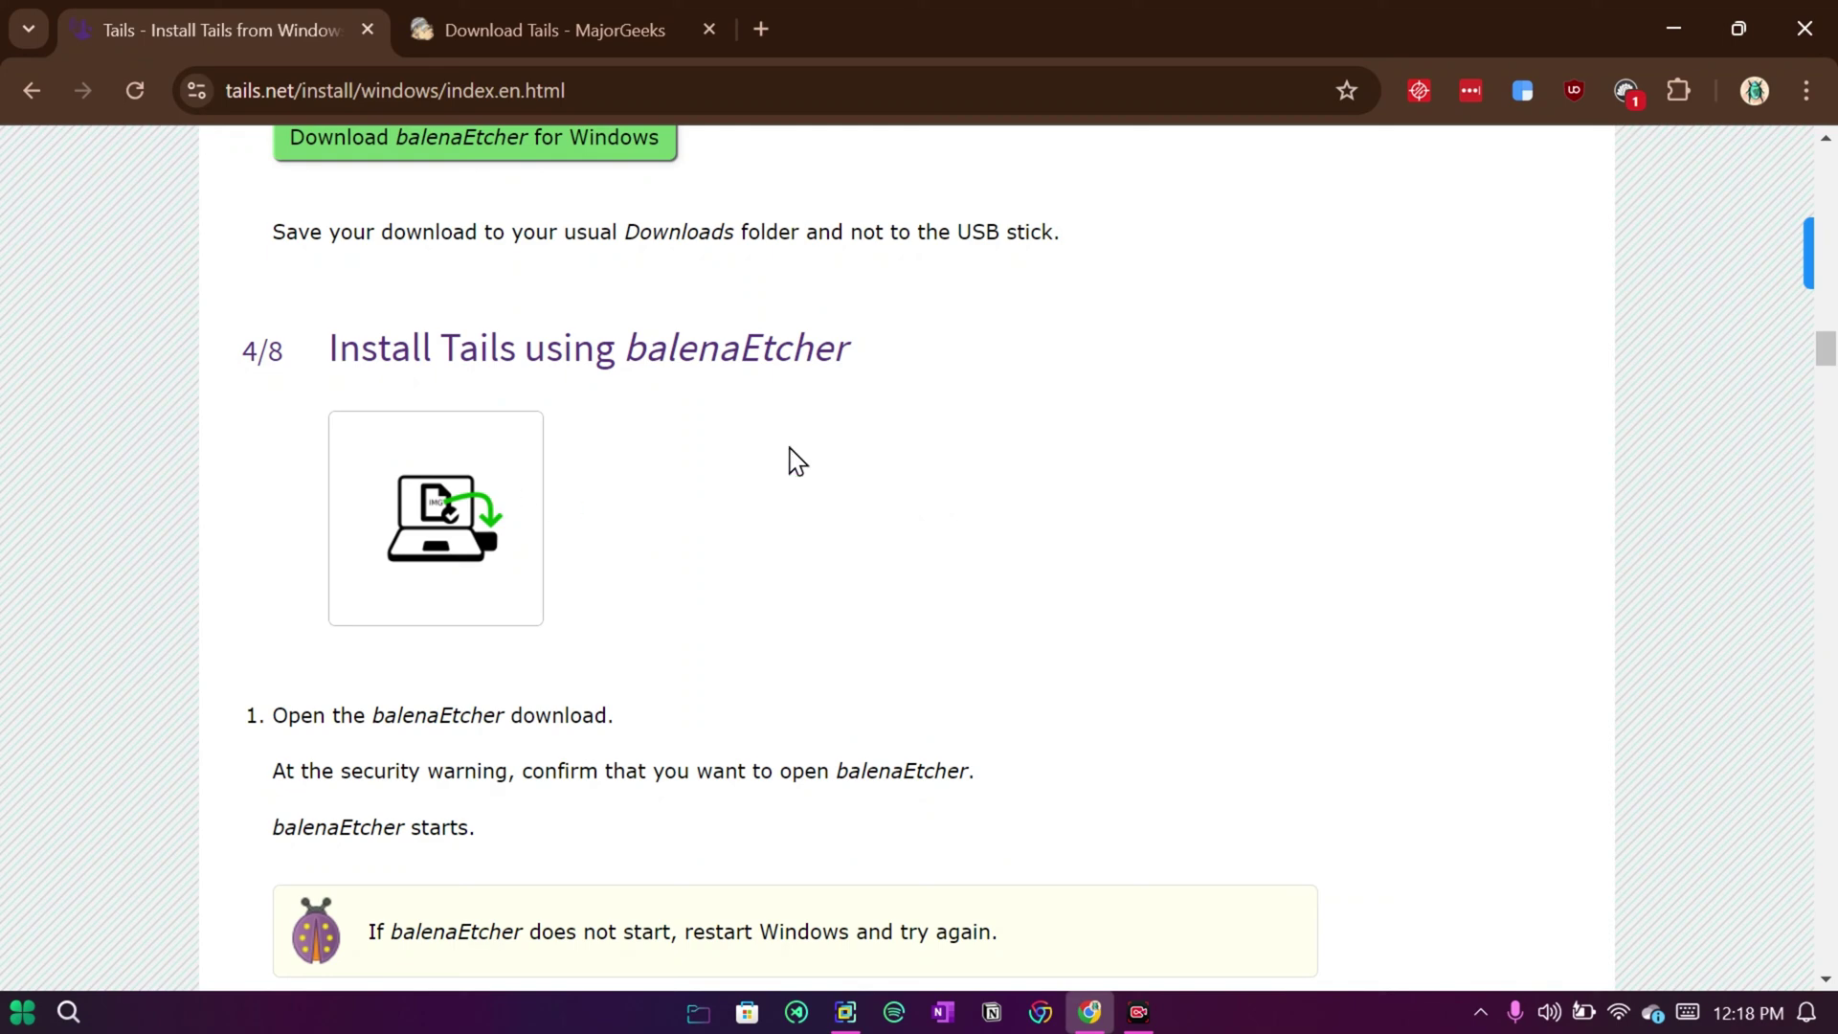
pyautogui.scroll(-15, 800, 455)
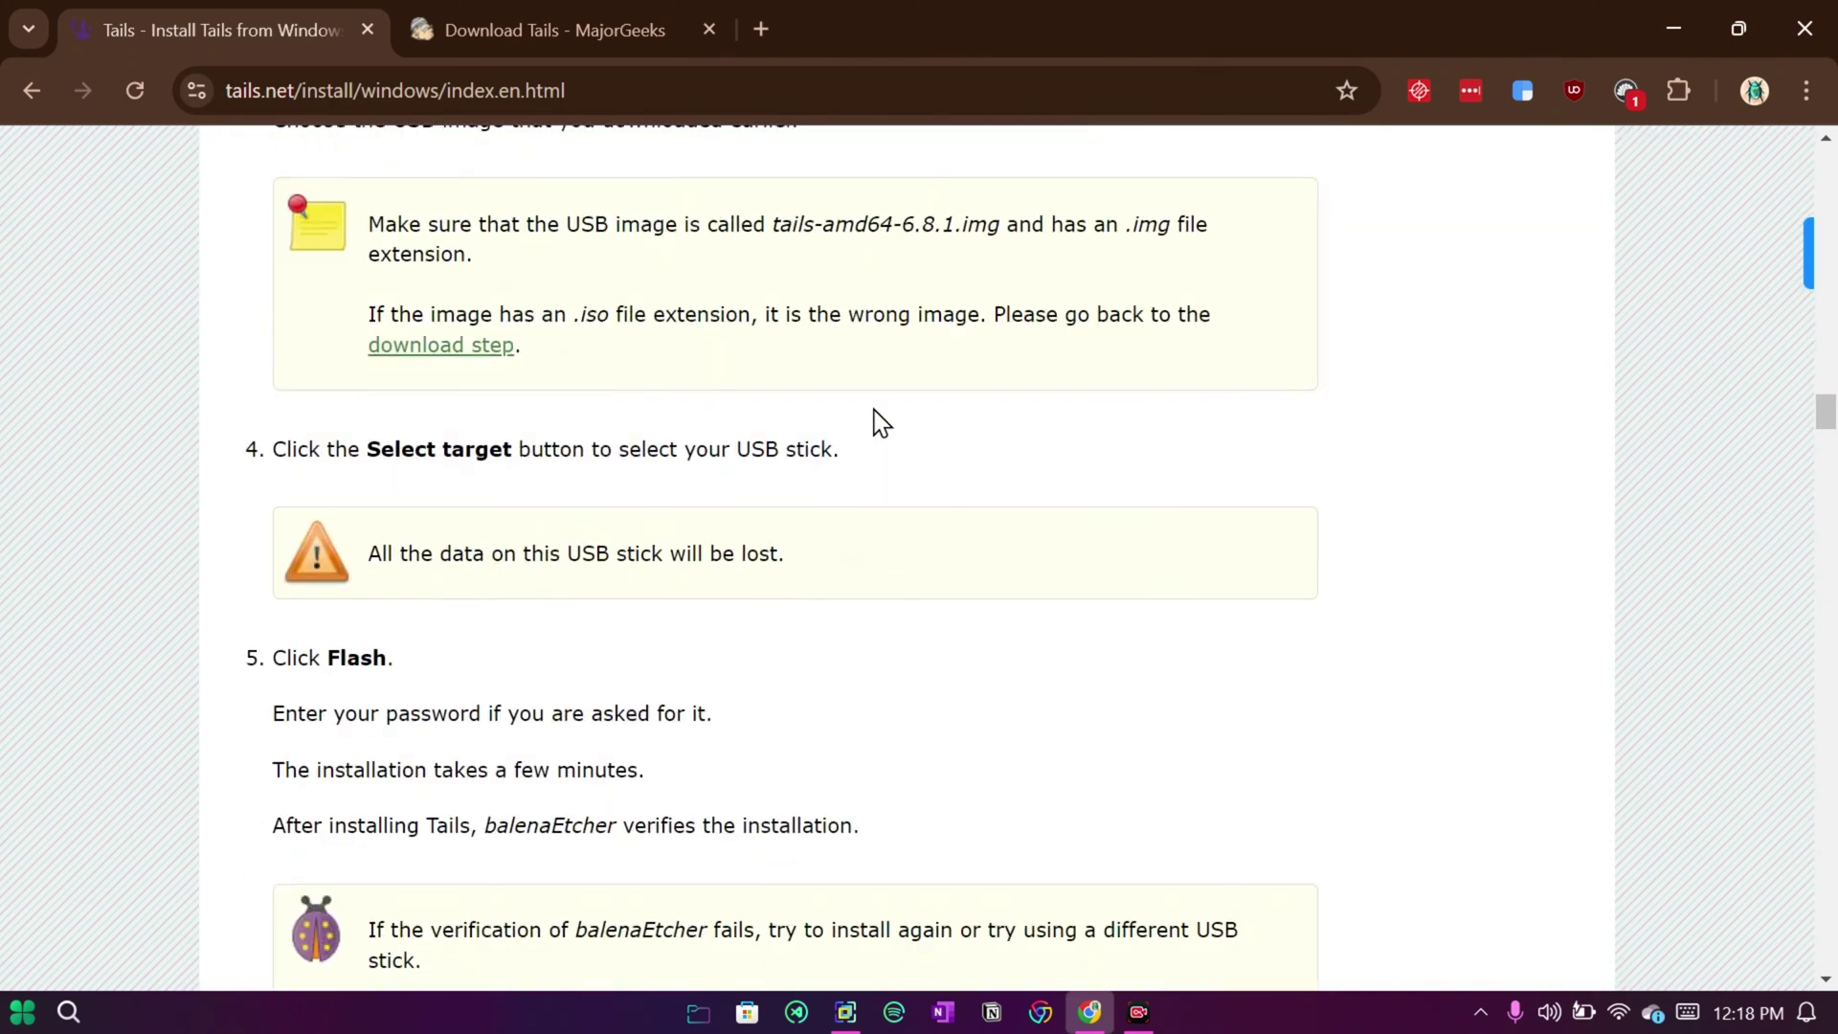
pyautogui.scroll(-12, 881, 421)
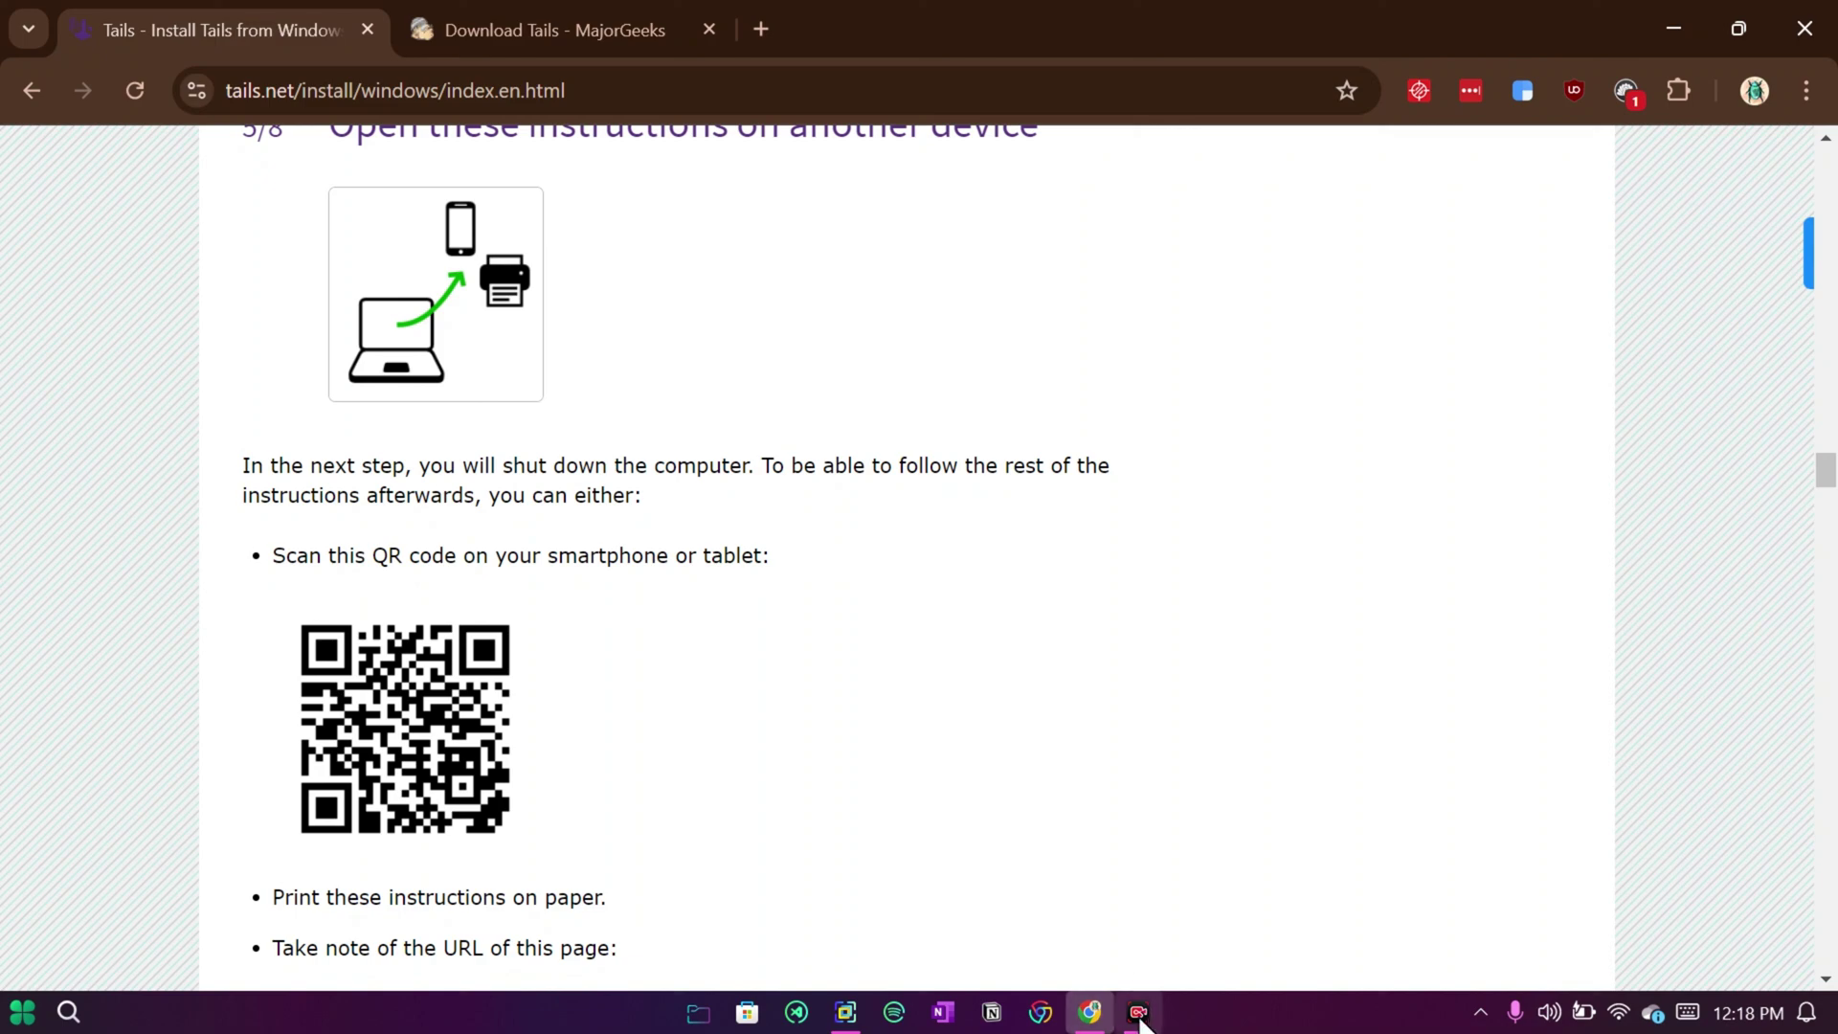
pyautogui.moveTo(845, 1027)
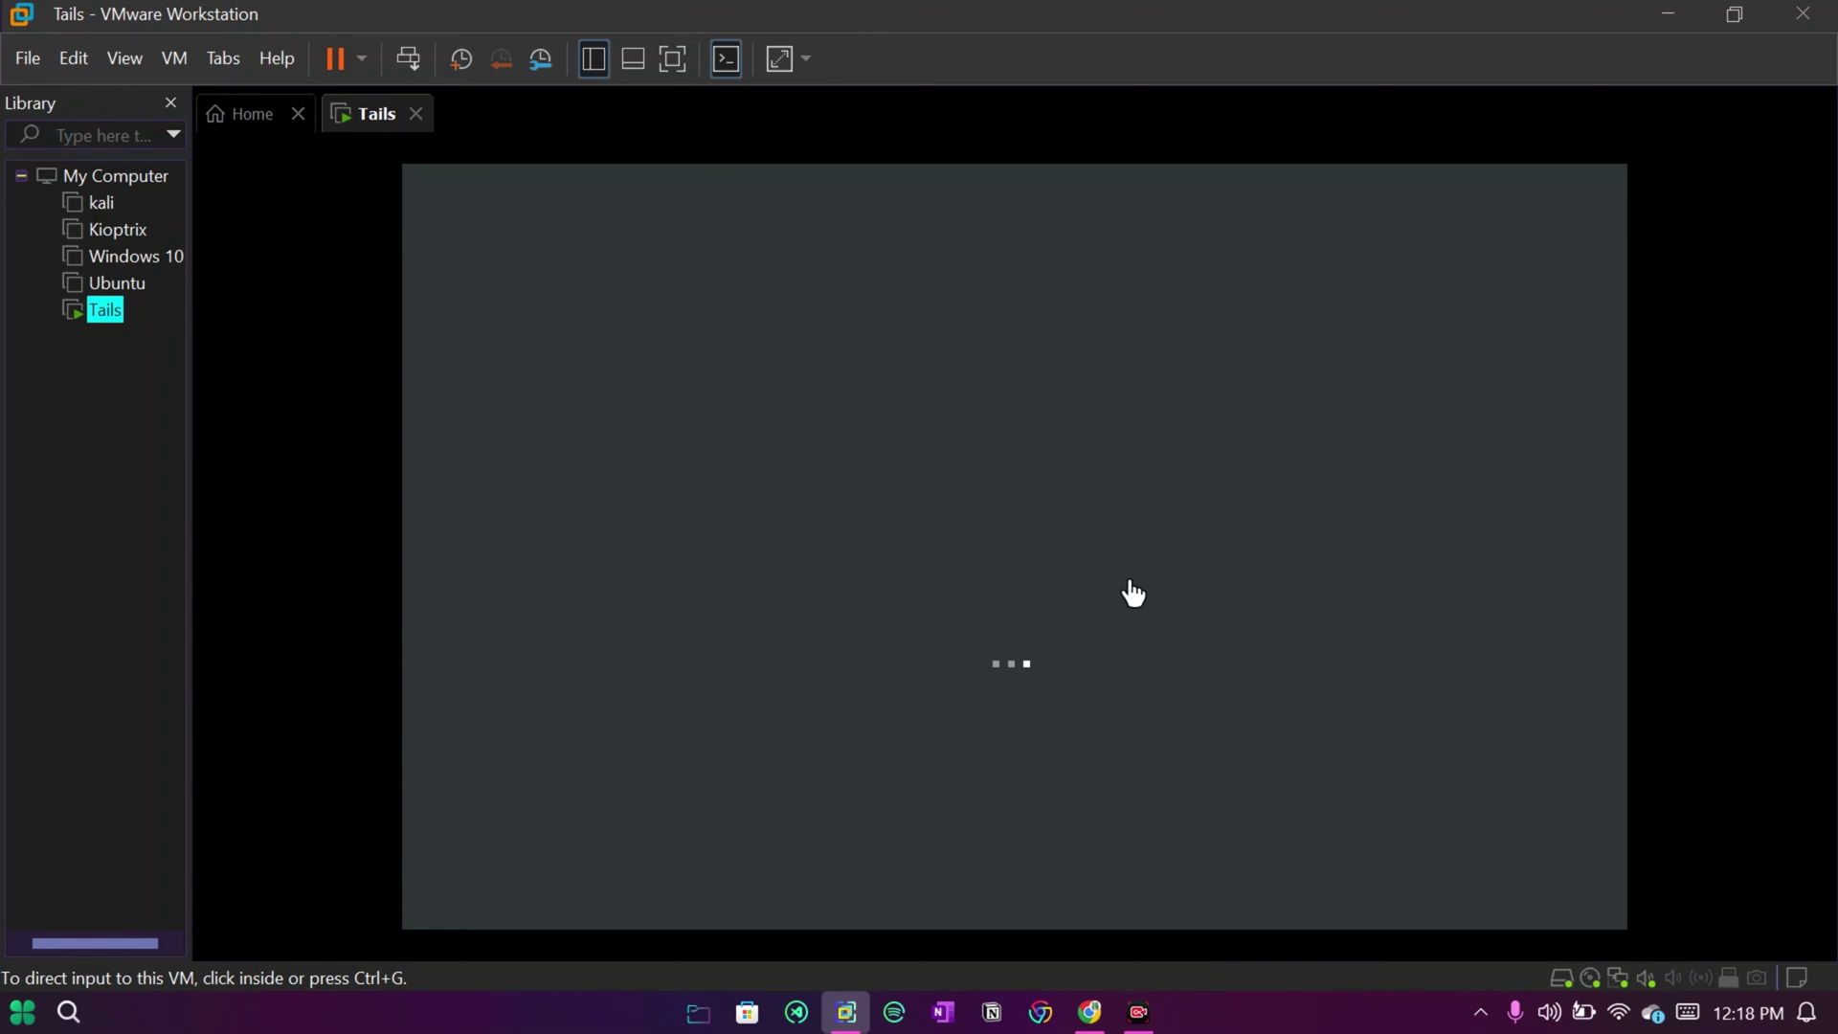
pyautogui.click(1030, 676)
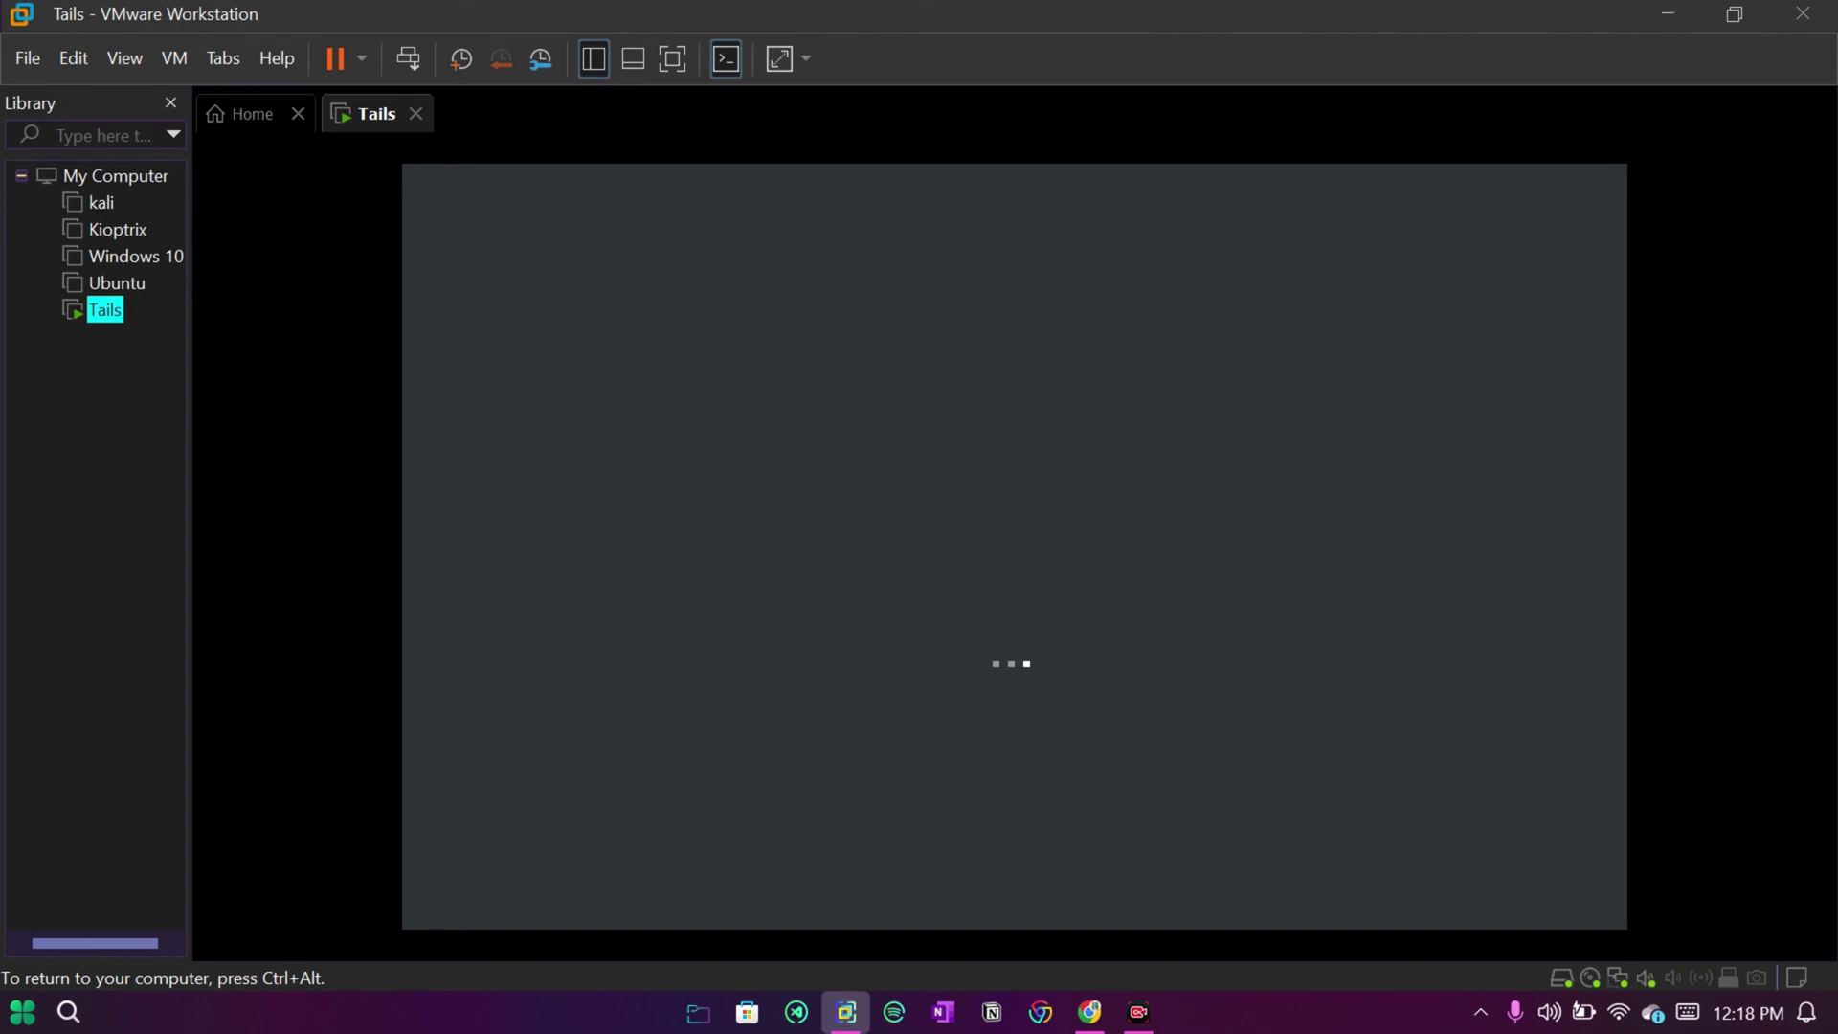
pyautogui.hotkey('ctrl', 'alt')
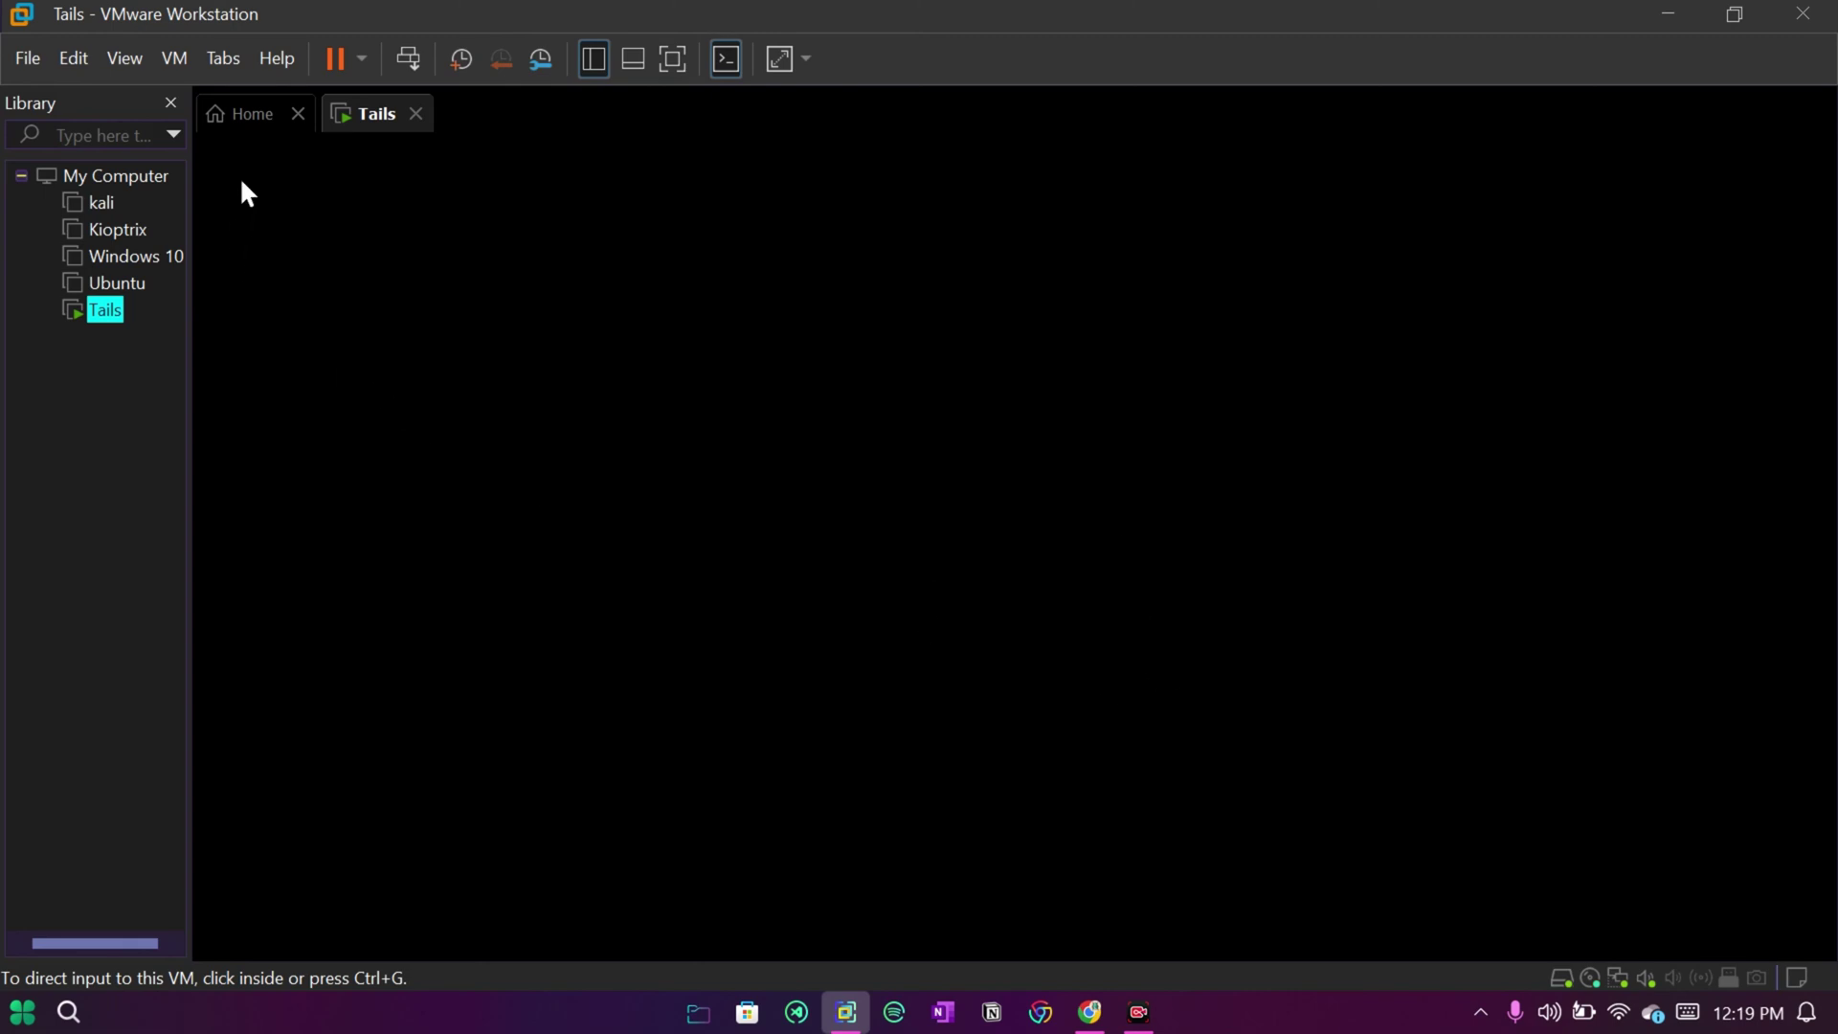
# Hide the virtual machine library and close the Home page so only the Tails machine stays open
pyautogui.click(599, 55)
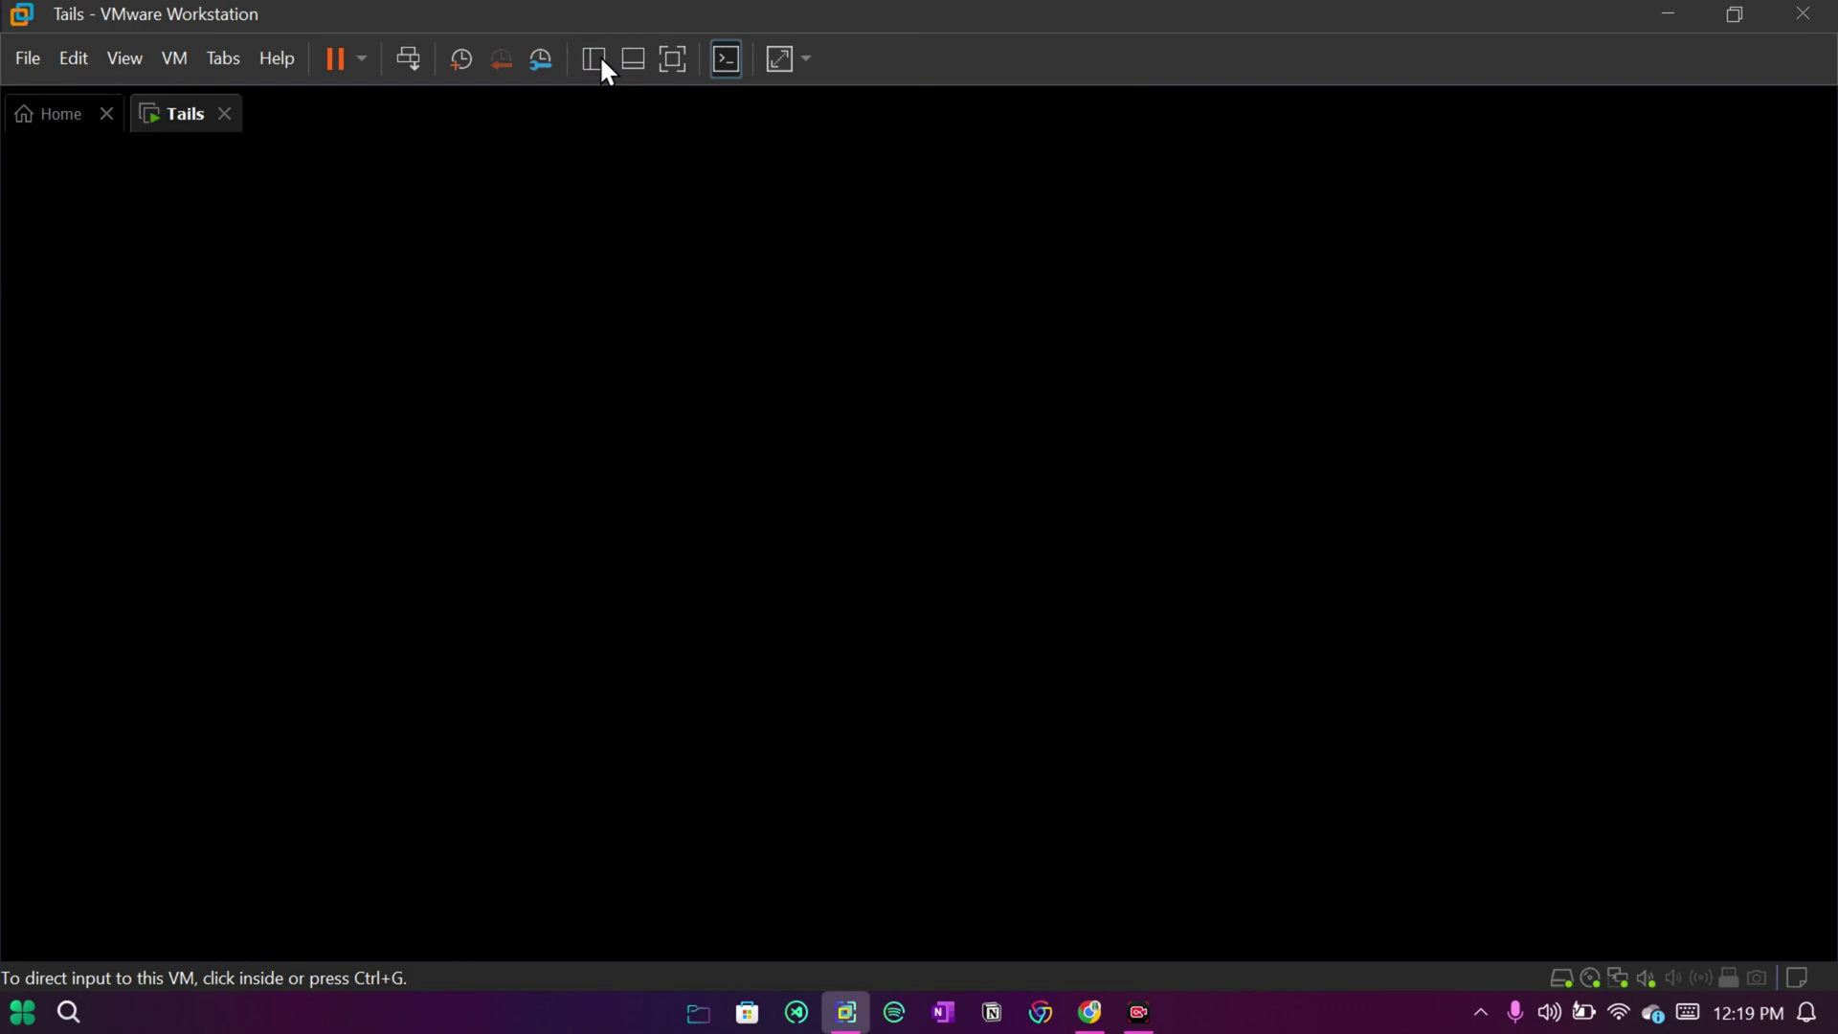
pyautogui.click(88, 113)
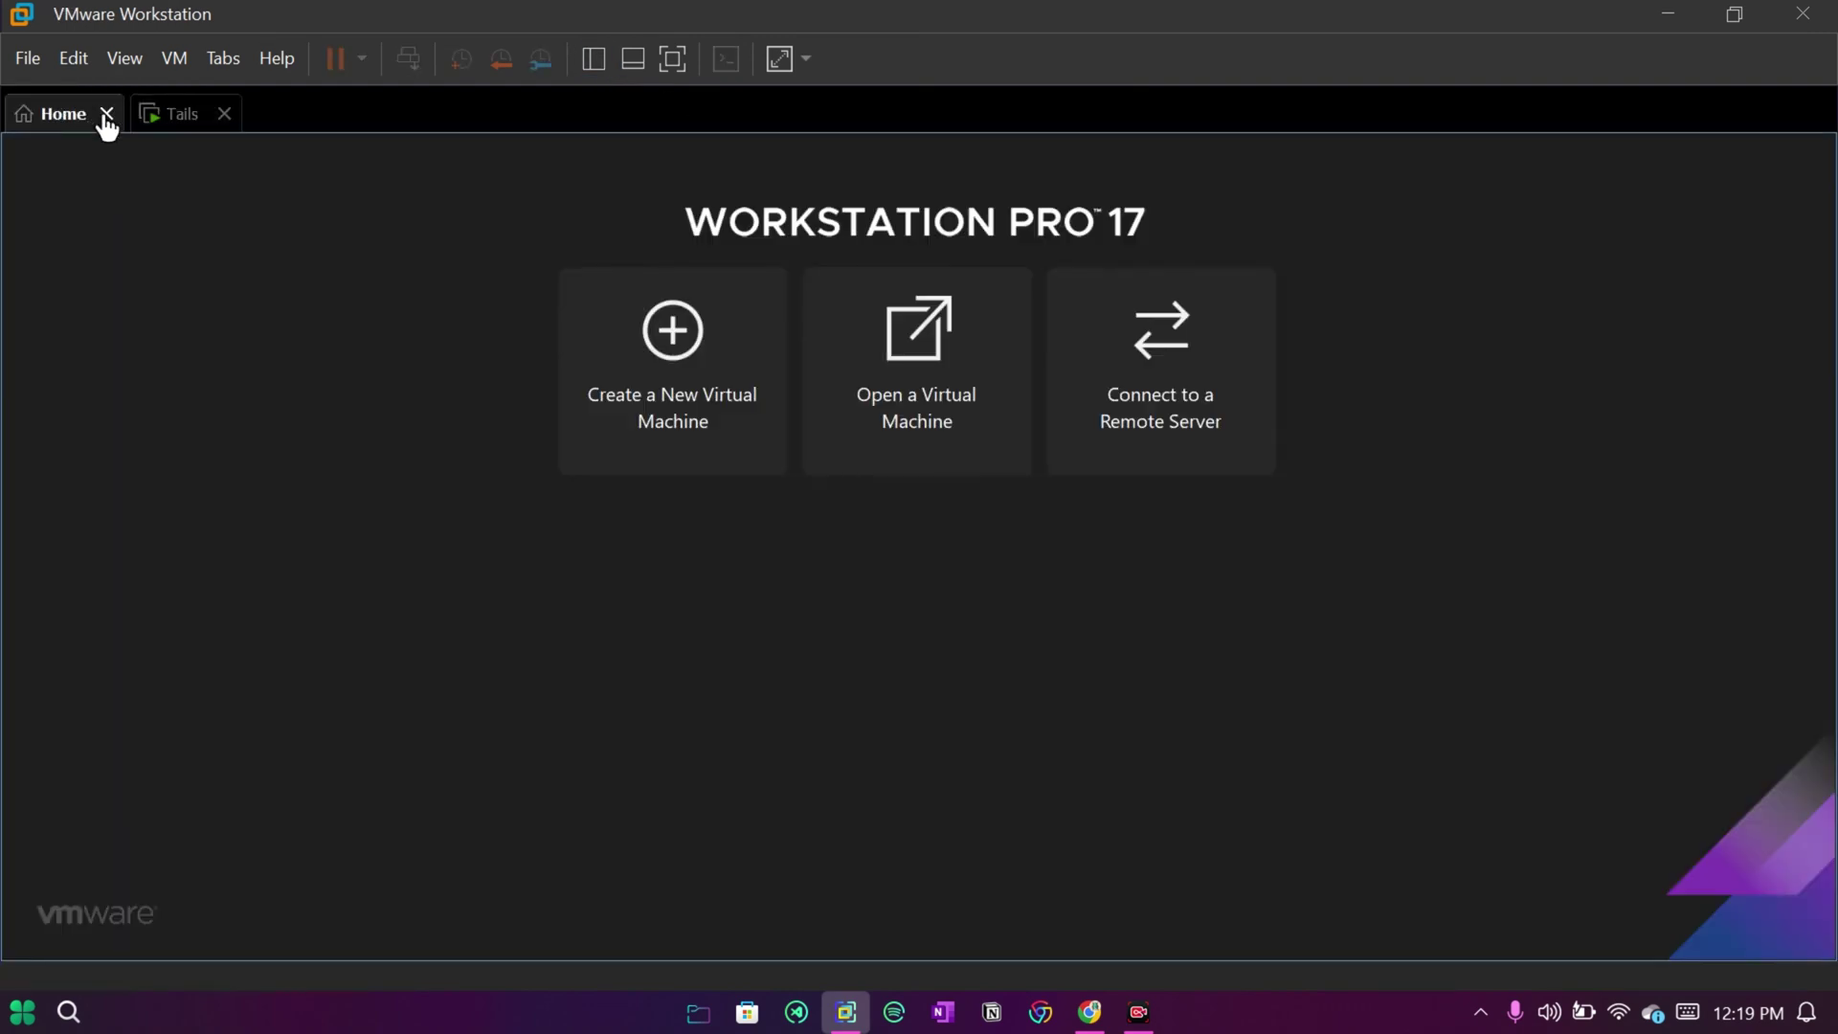
pyautogui.click(106, 114)
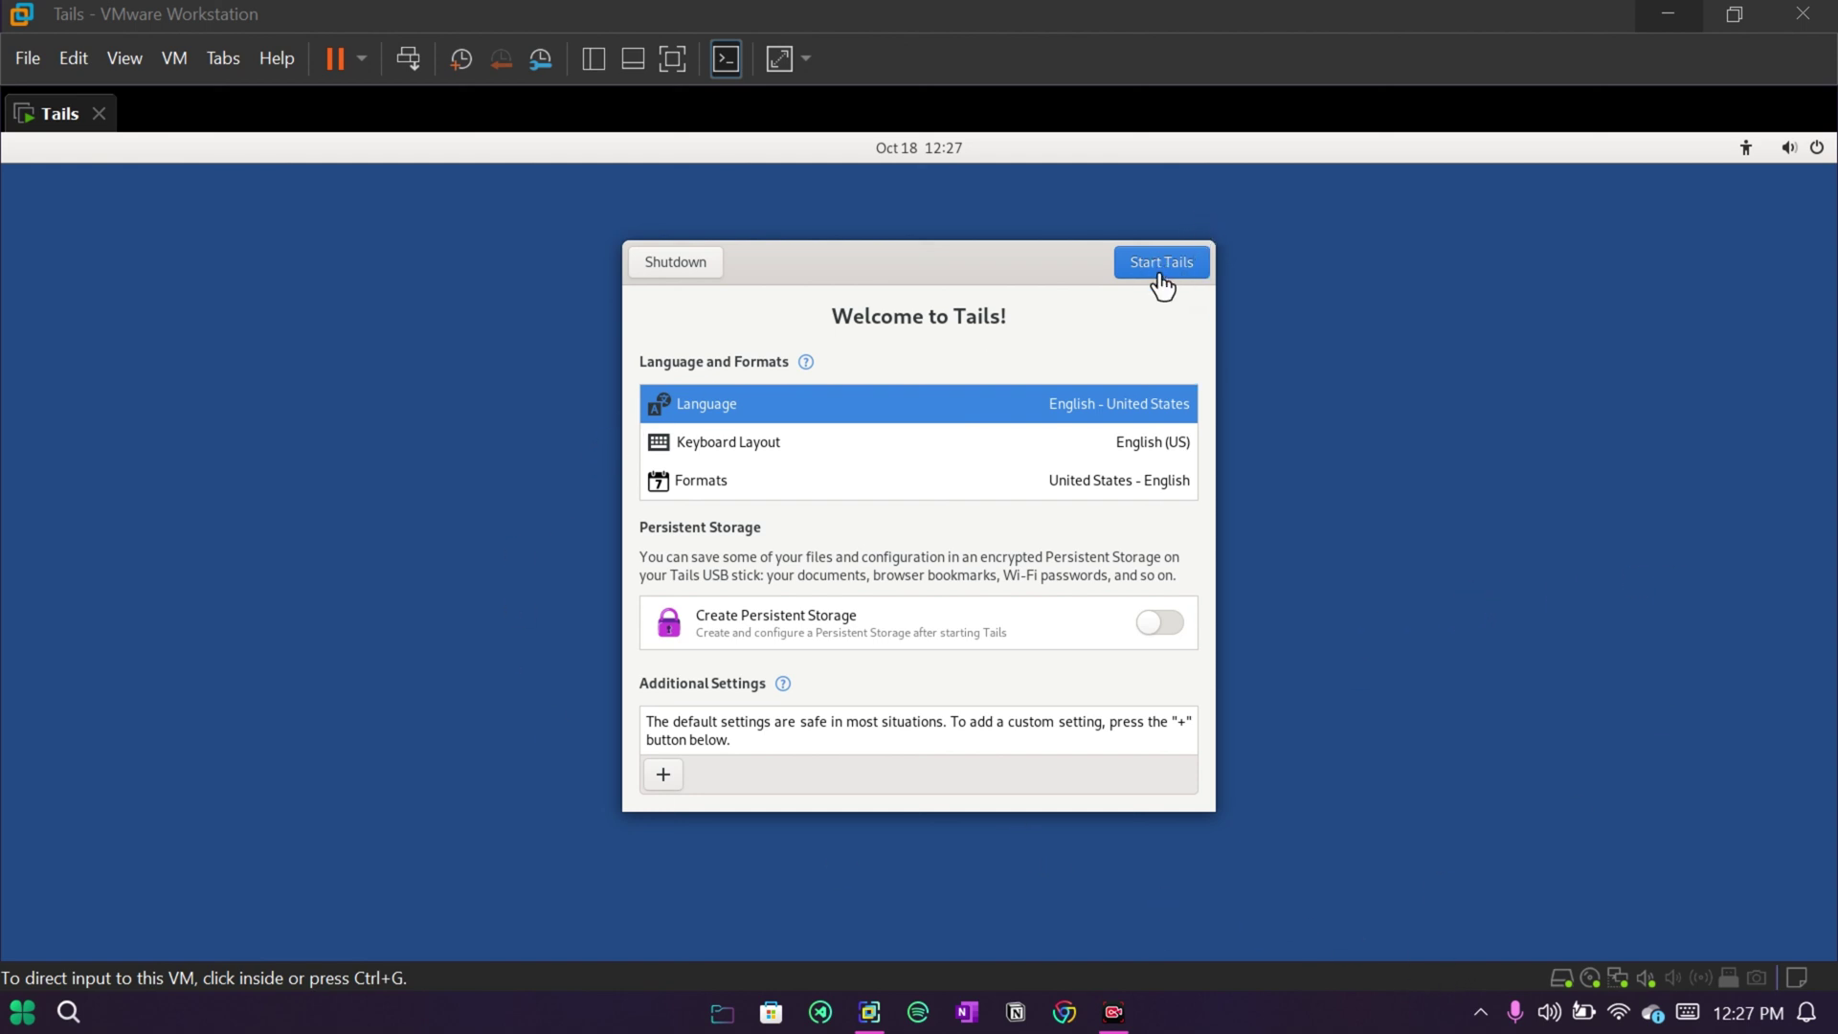
# Start Tails from the welcome screen with the default language, keyboard and formats, without Persistent Storage
pyautogui.click(1162, 268)
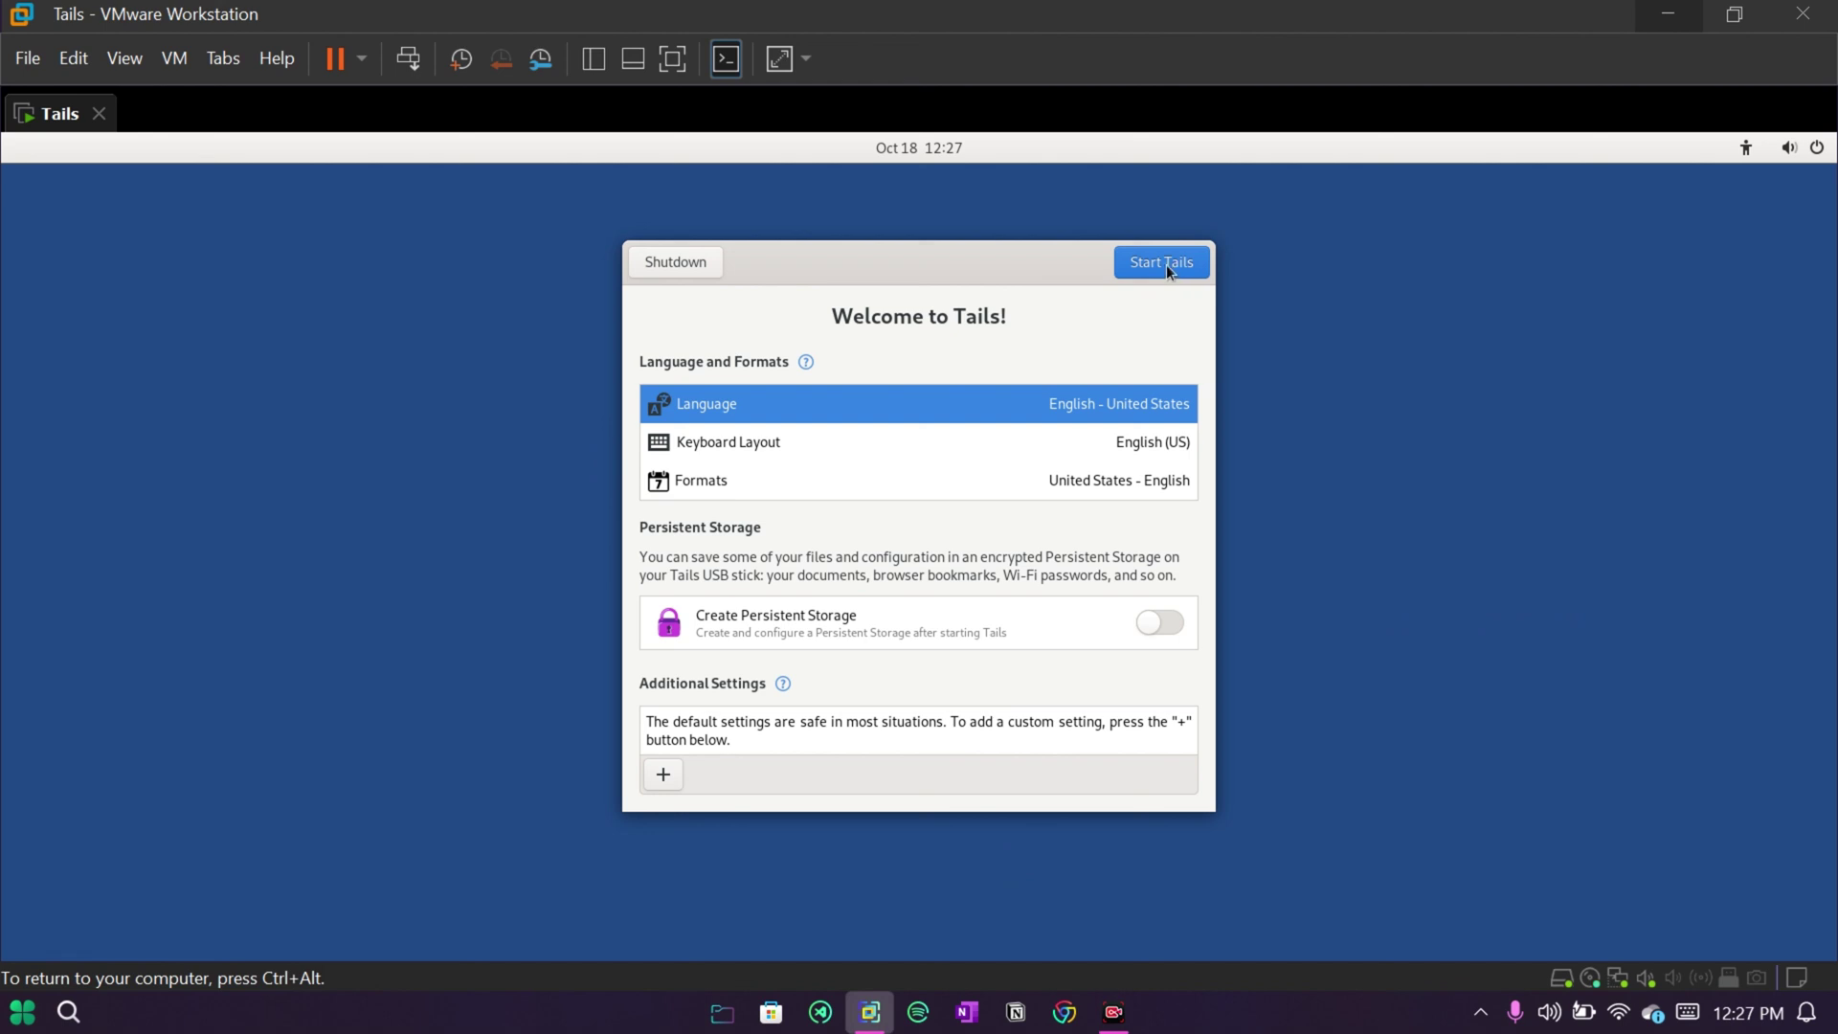
pyautogui.click(1158, 265)
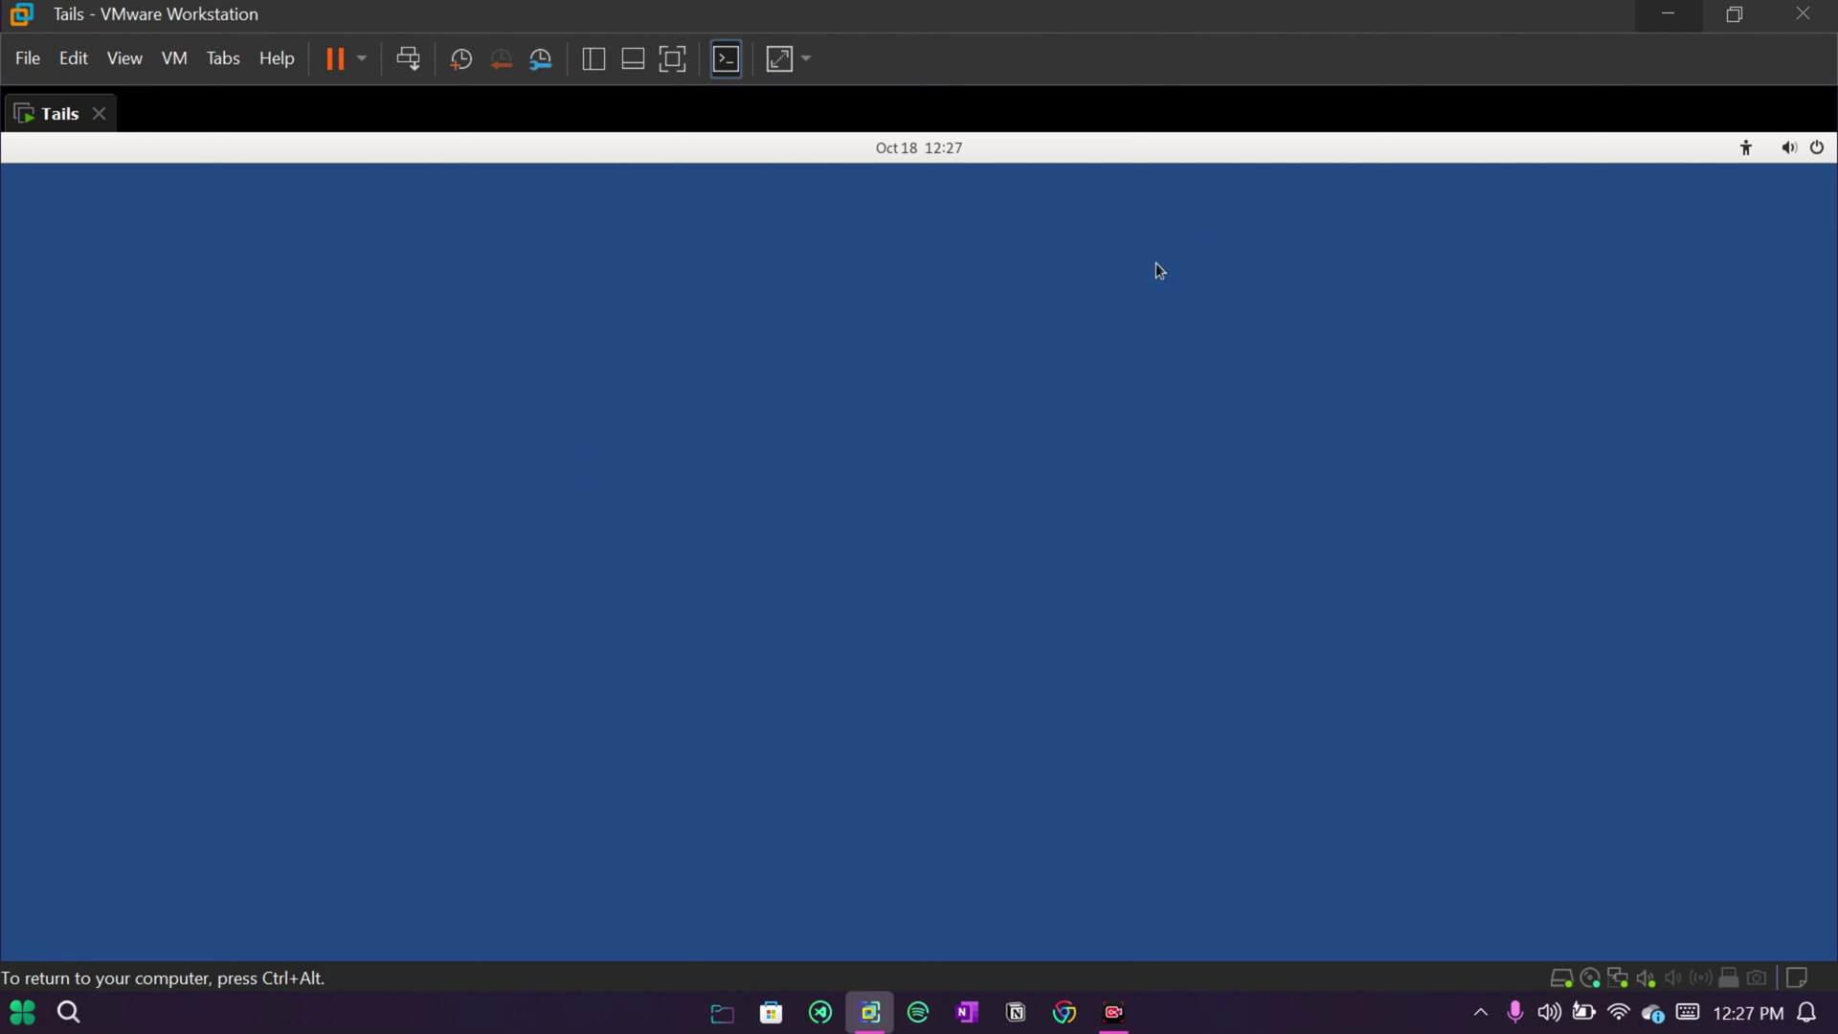
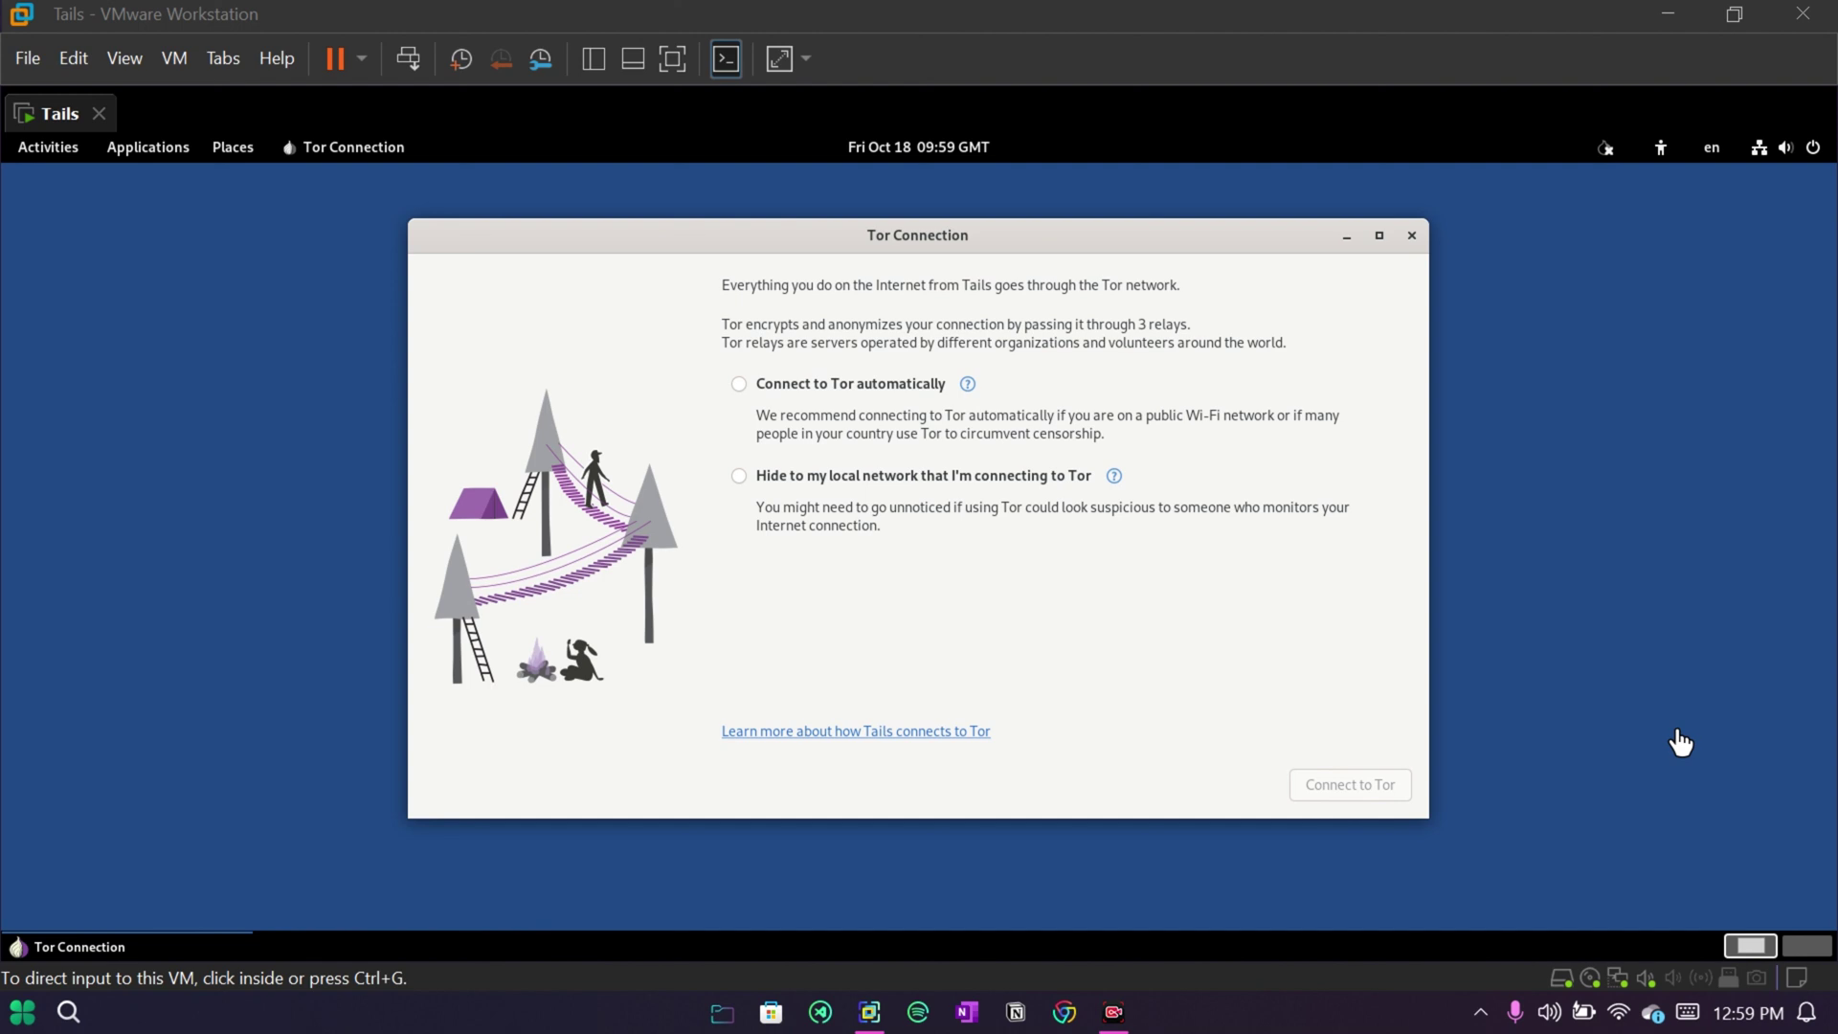
# Connect to Tor automatically without configuring a bridge
pyautogui.click(1300, 593)
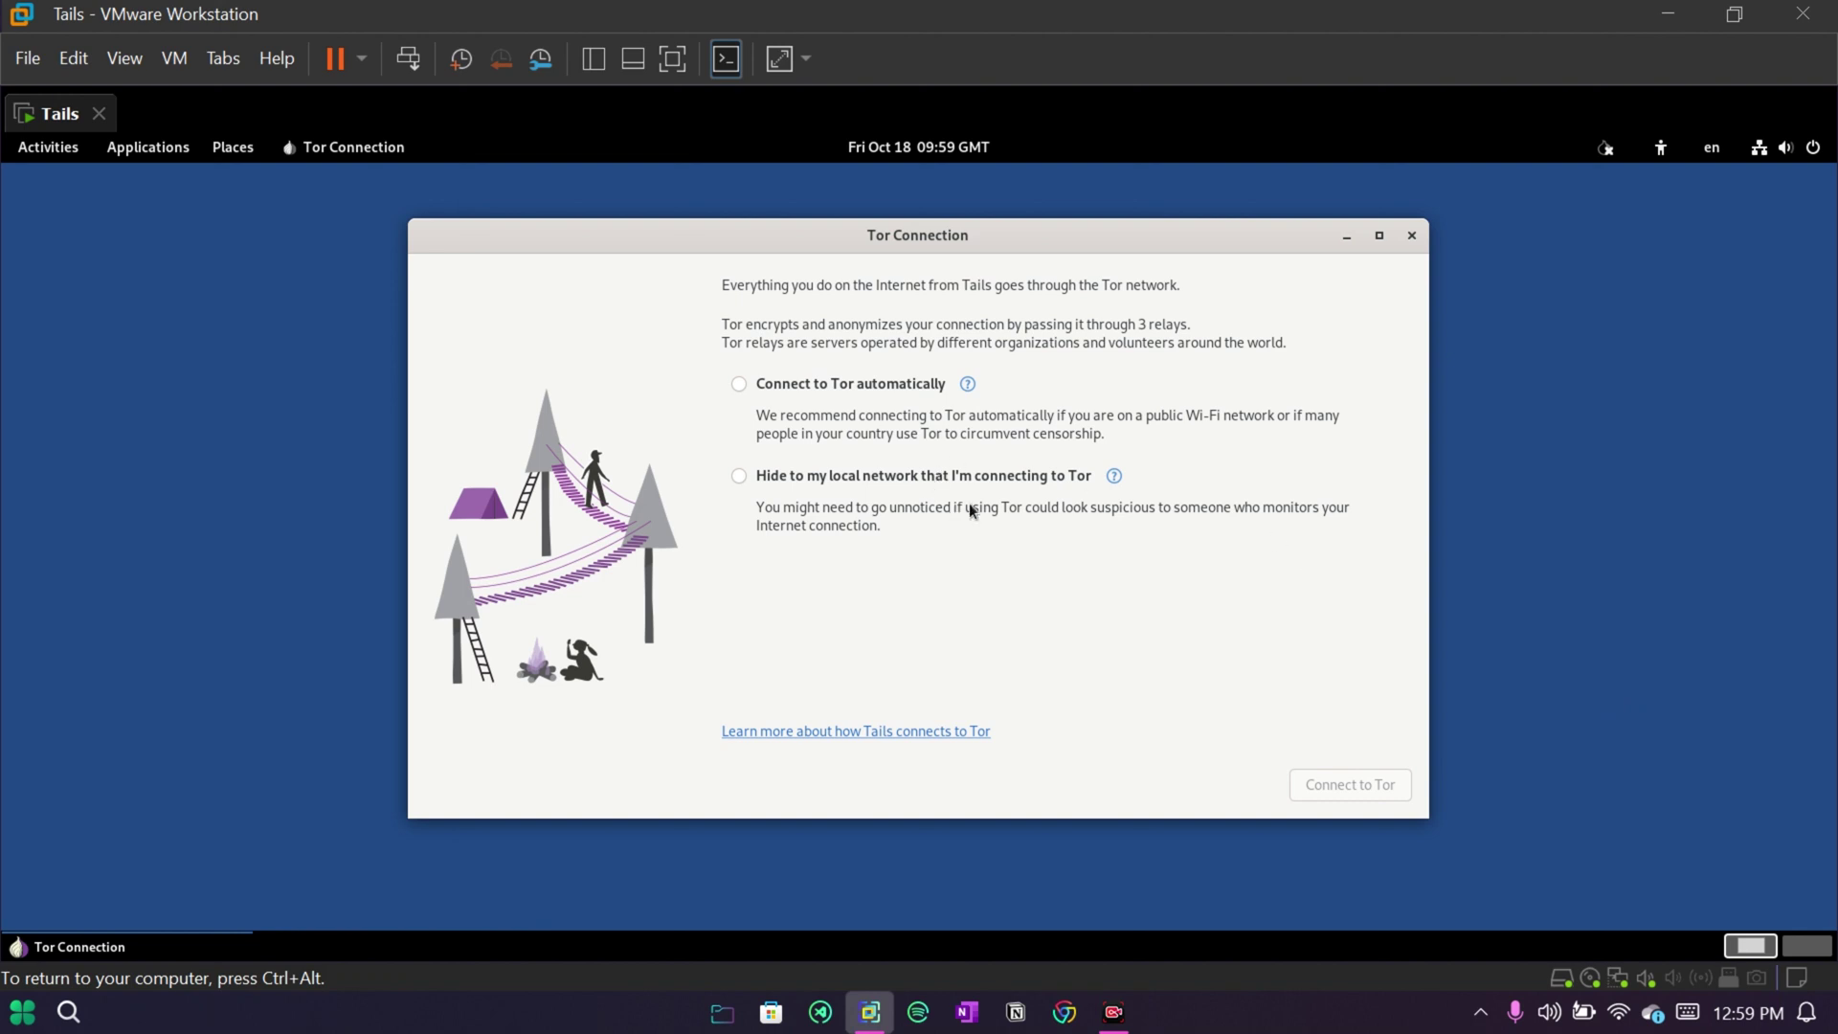
pyautogui.click(738, 383)
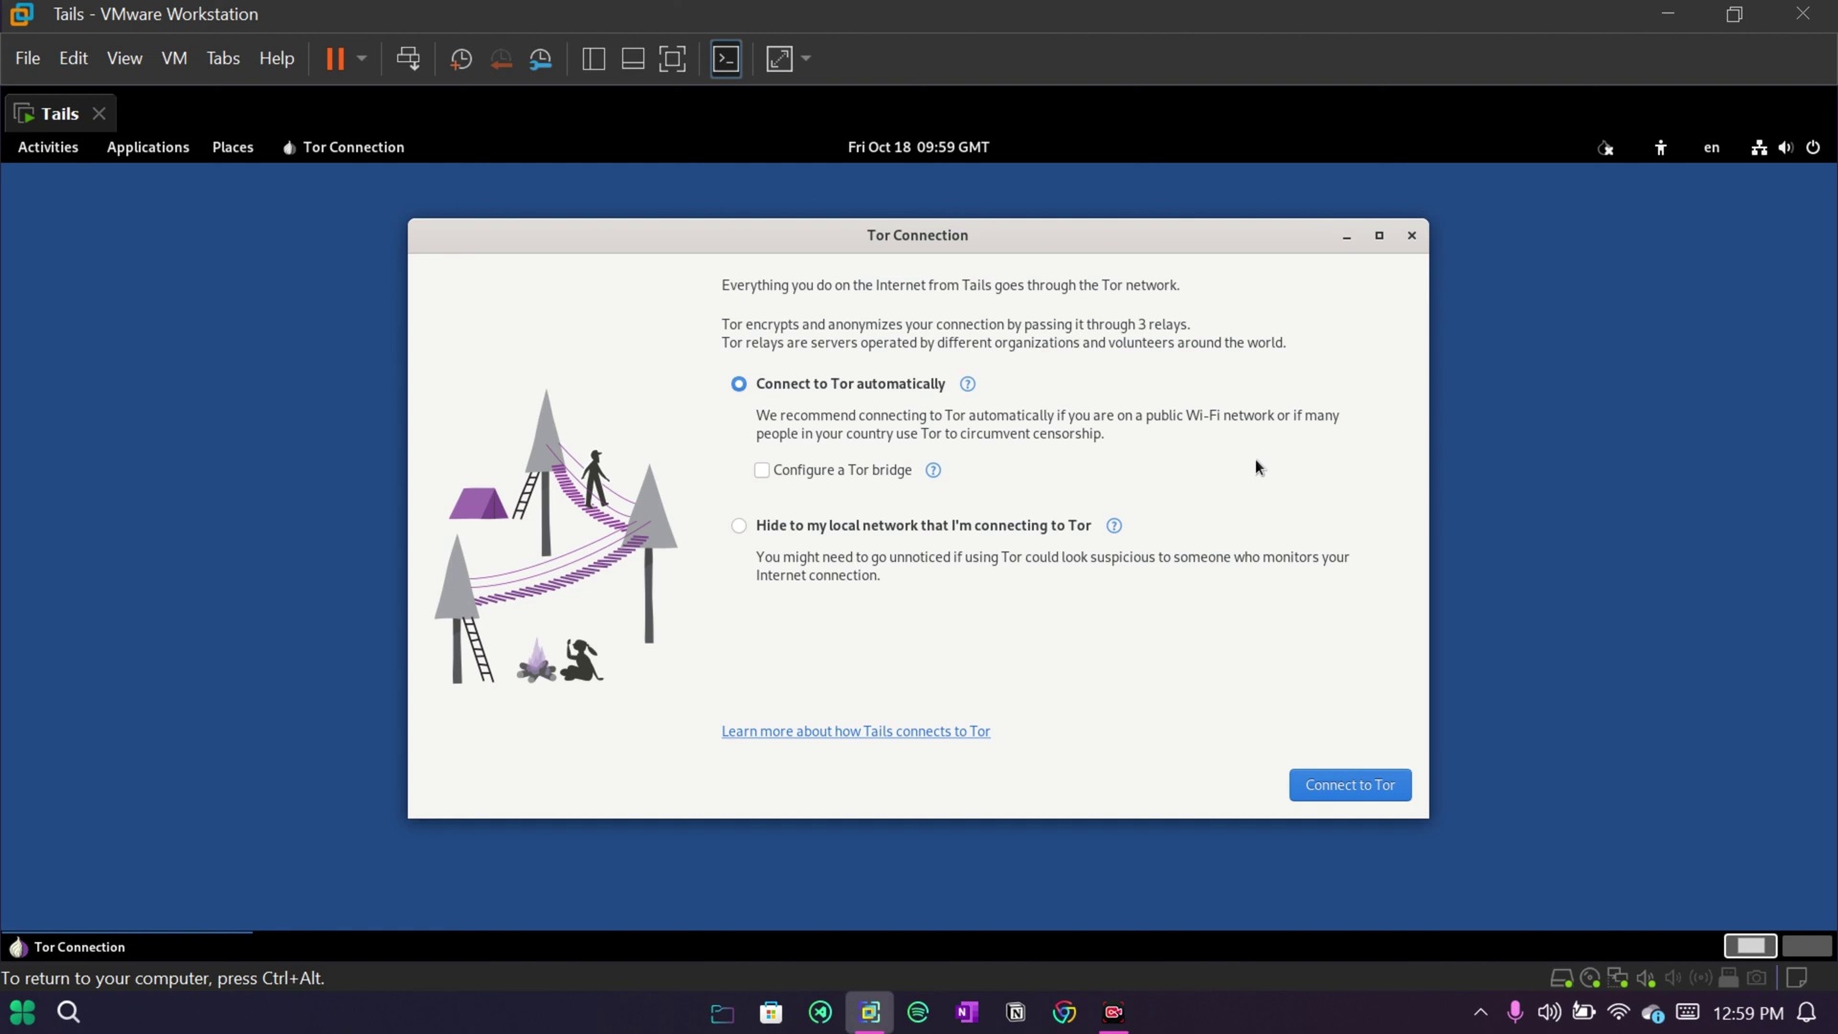
pyautogui.click(1364, 786)
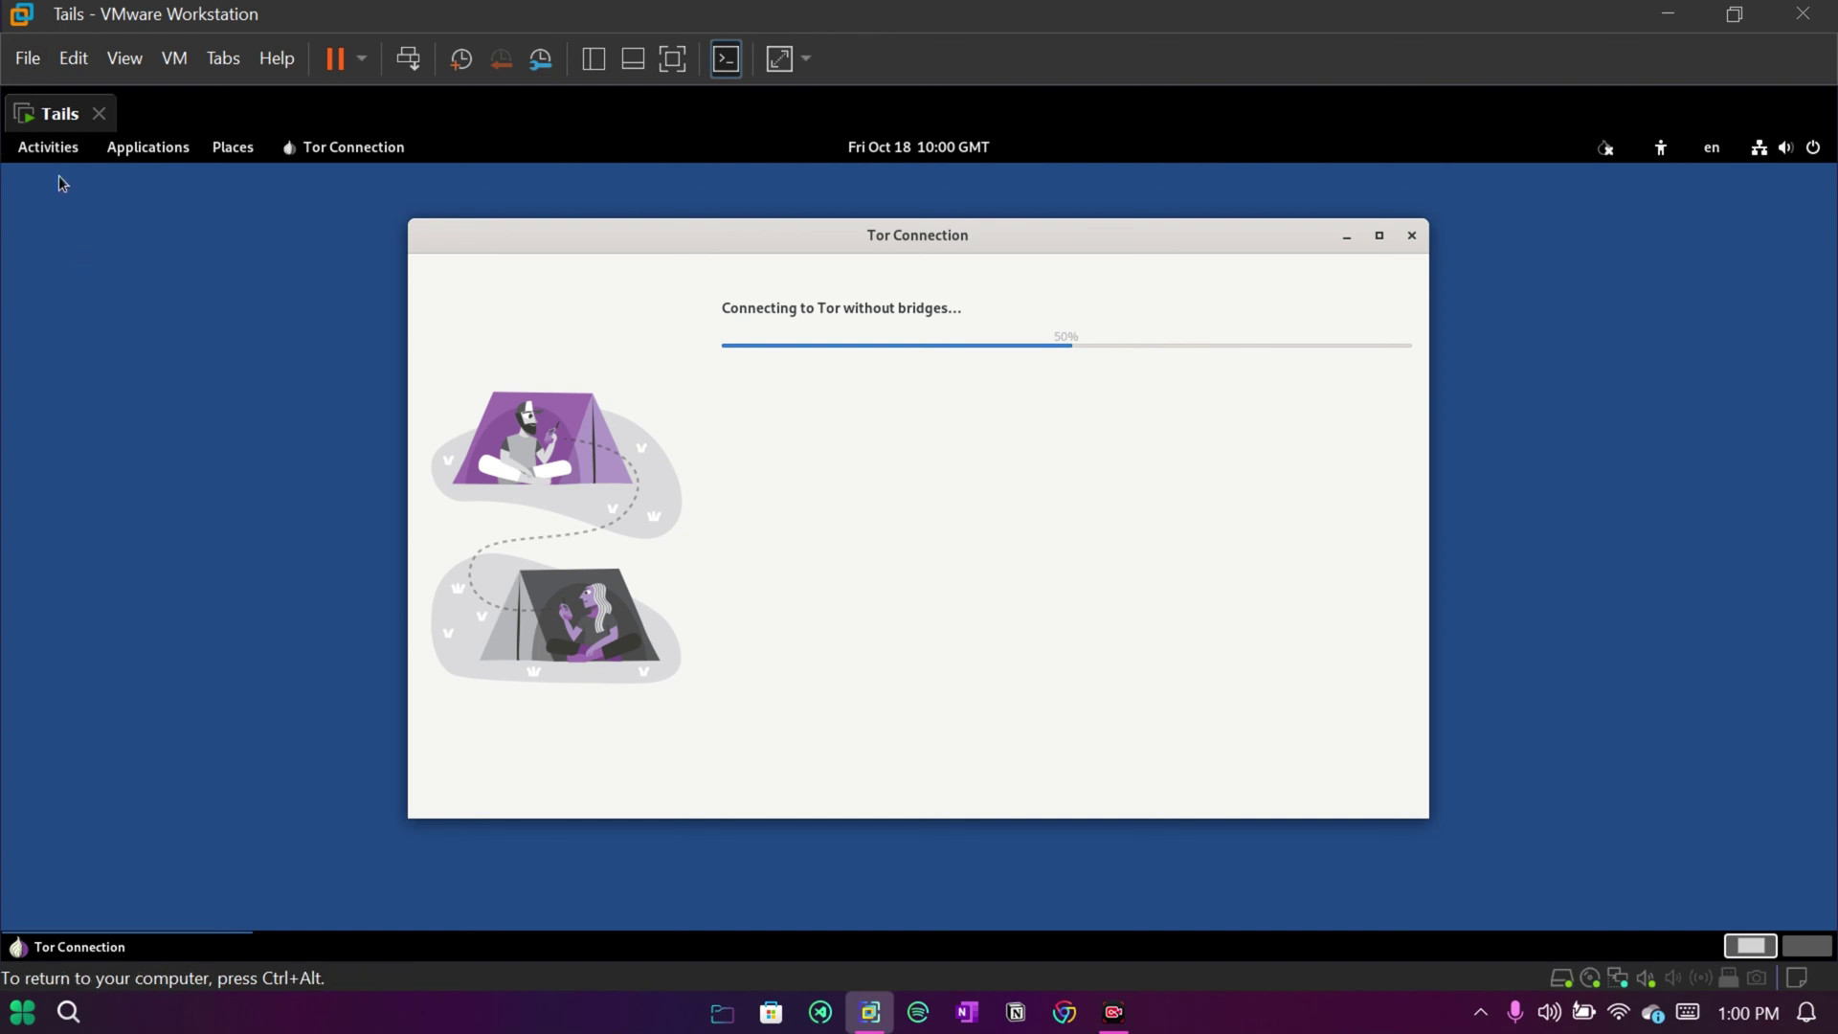
# Review the memory and processor allocation in the Tails virtual machine's settings, and check the machine's available commands
pyautogui.rightClick(25, 113)
pyautogui.click(157, 560)
pyautogui.hotkey('ctrl', 'alt')
pyautogui.hotkey('ctrl', 'd')
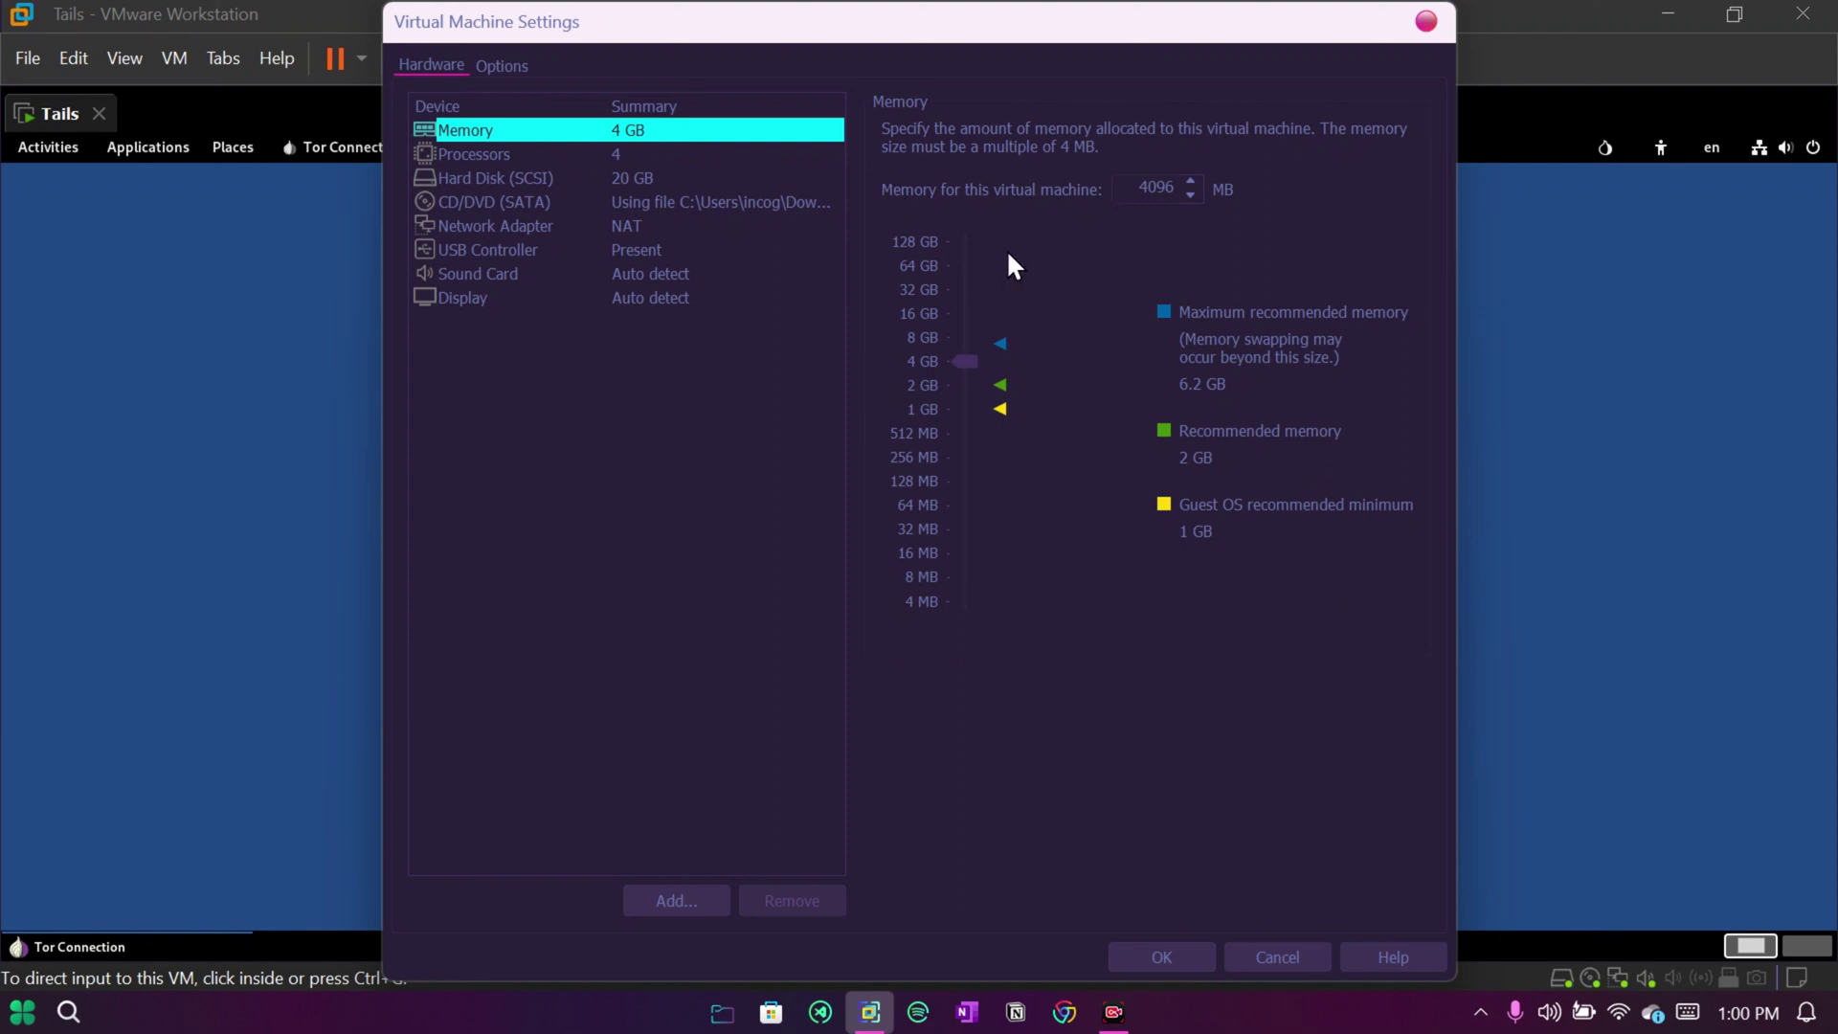
pyautogui.click(555, 156)
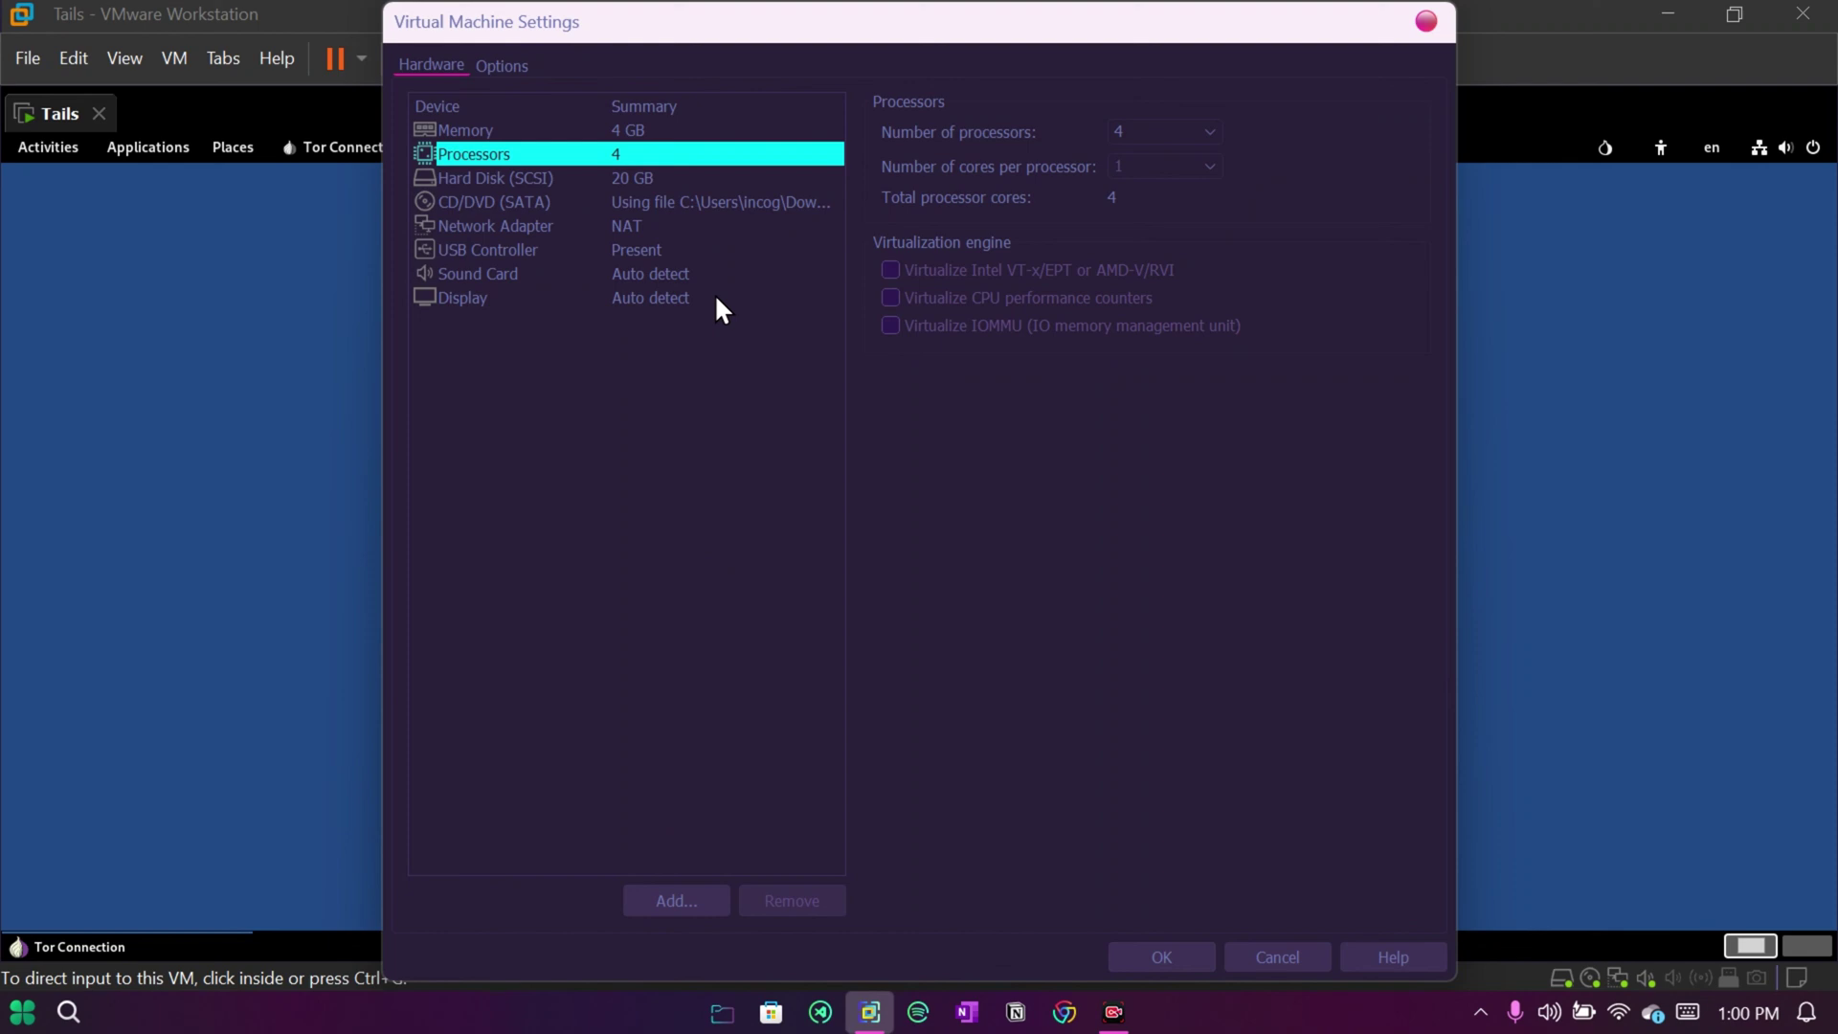
pyautogui.click(629, 134)
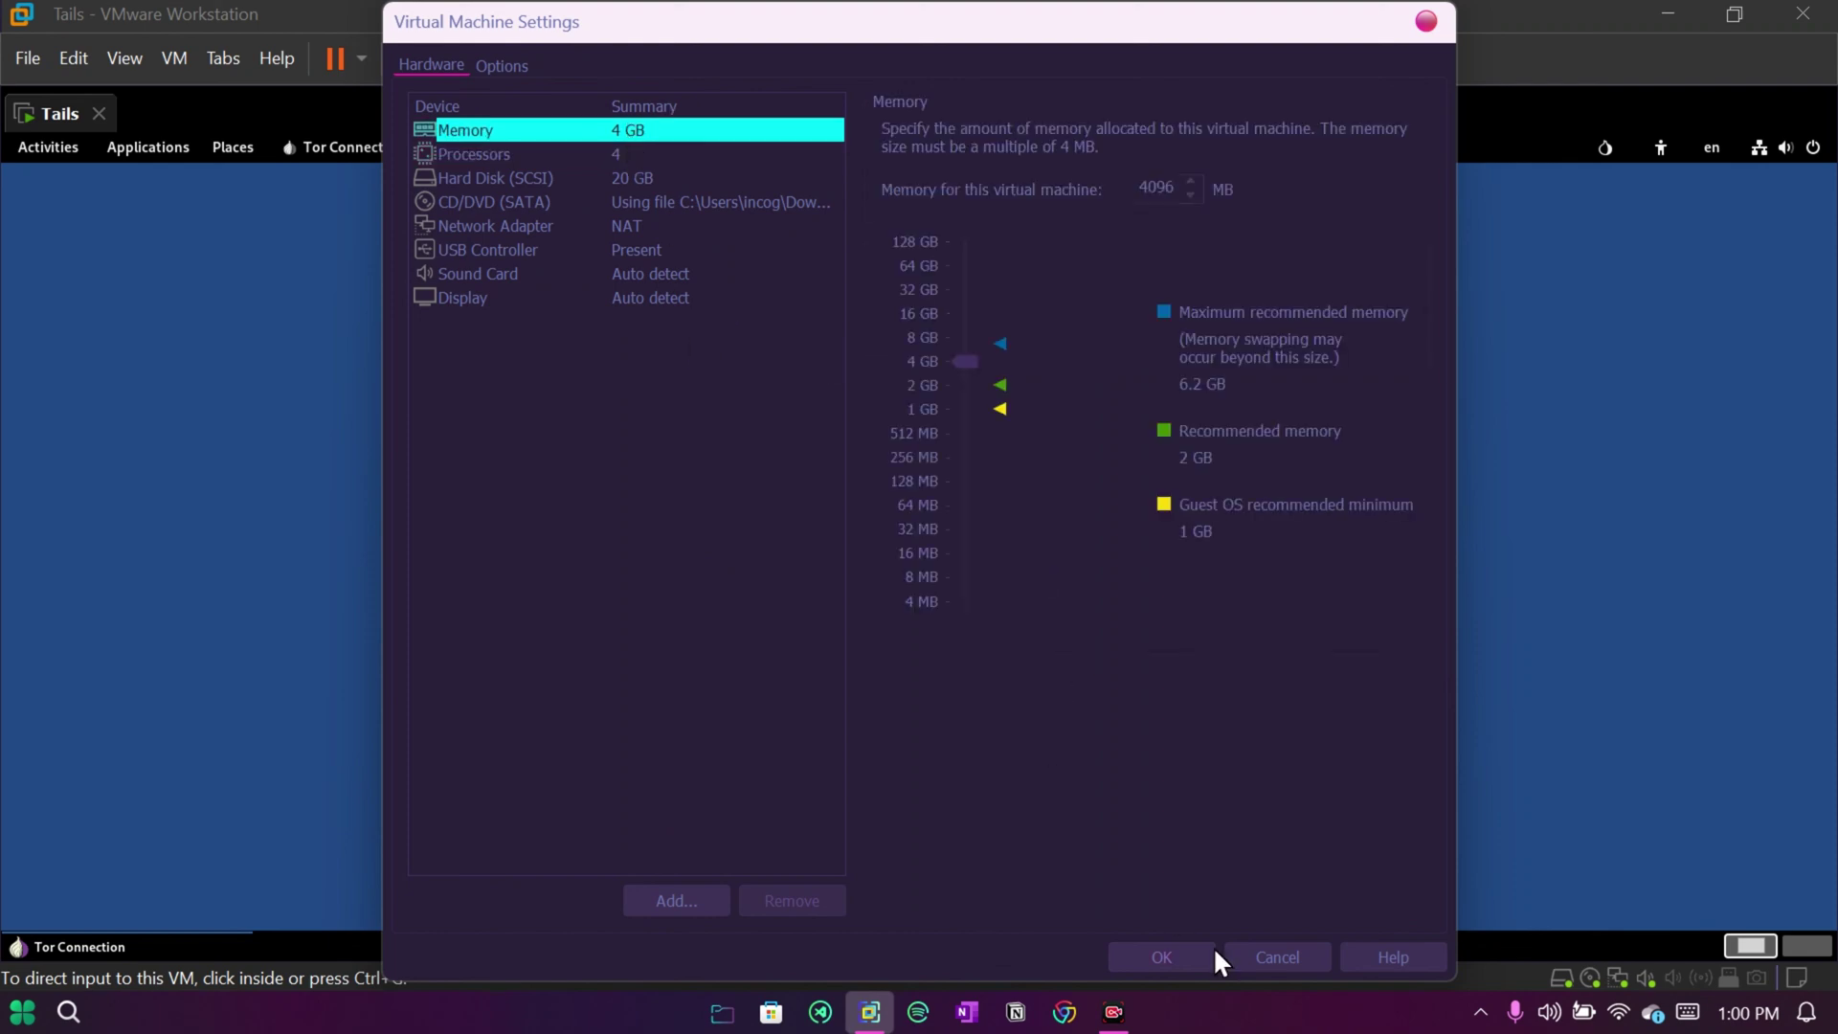
pyautogui.click(1187, 957)
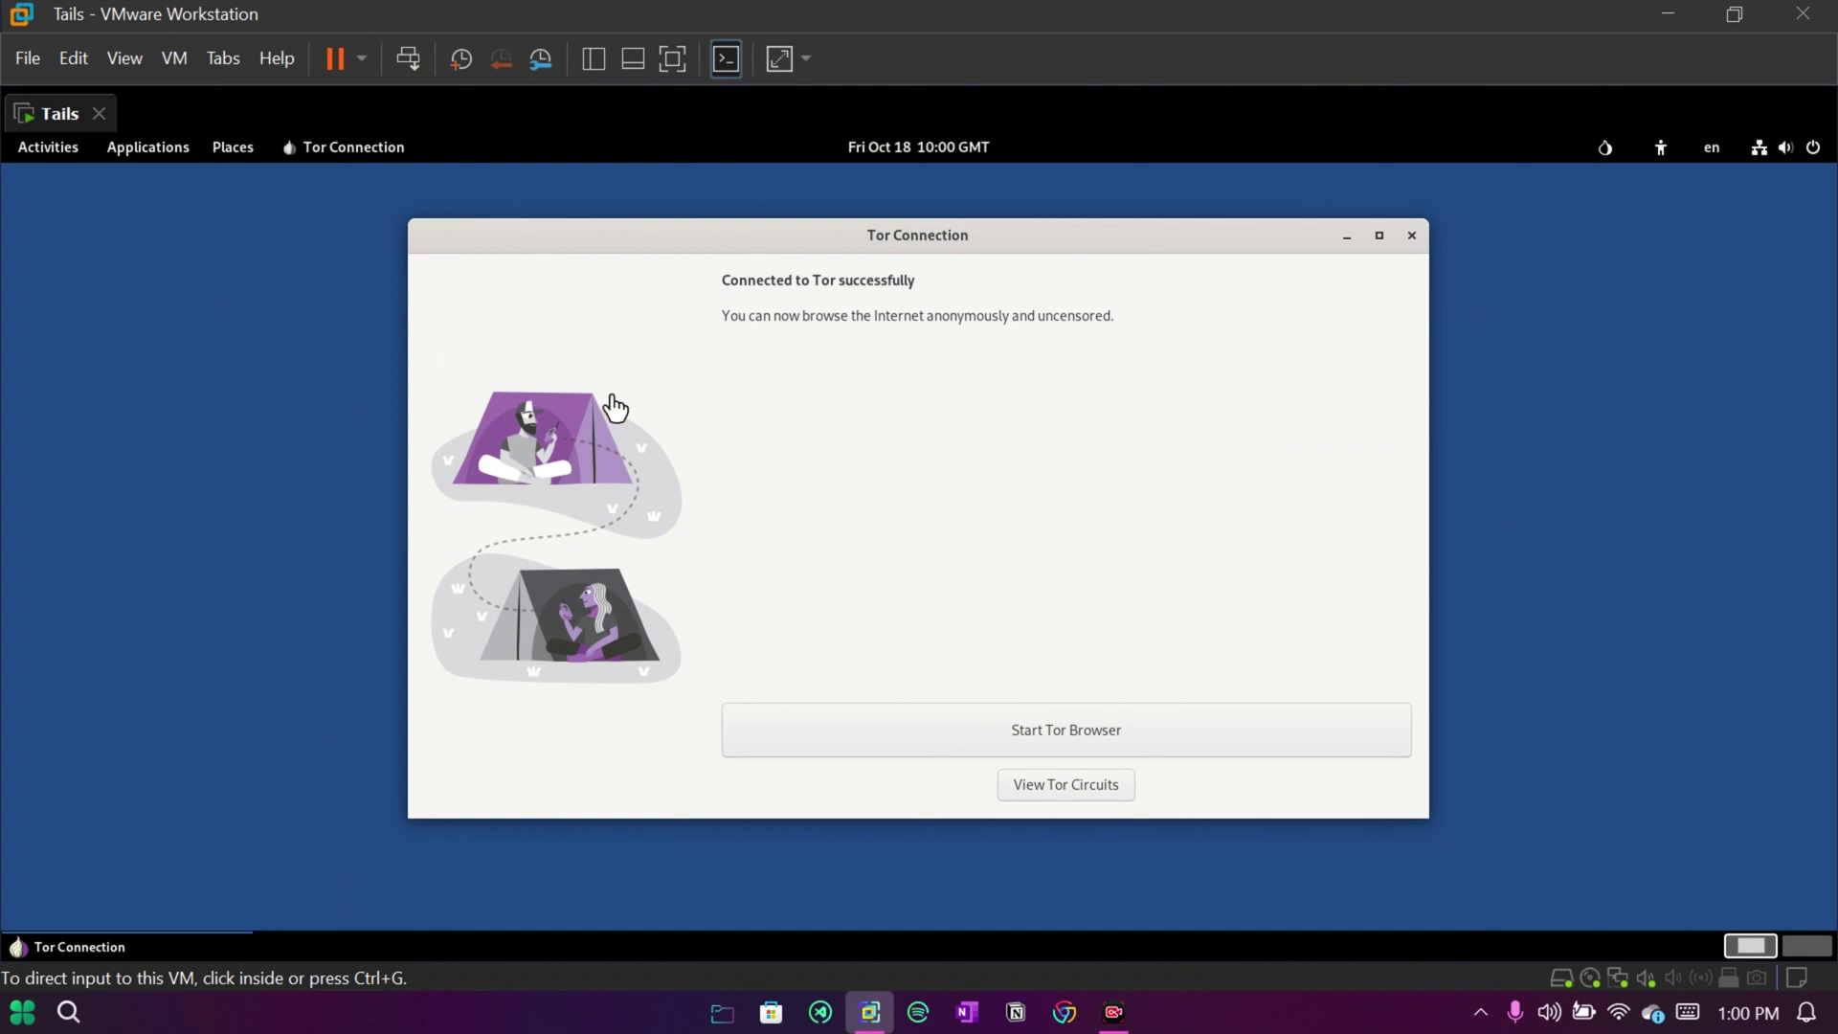
pyautogui.rightClick(46, 117)
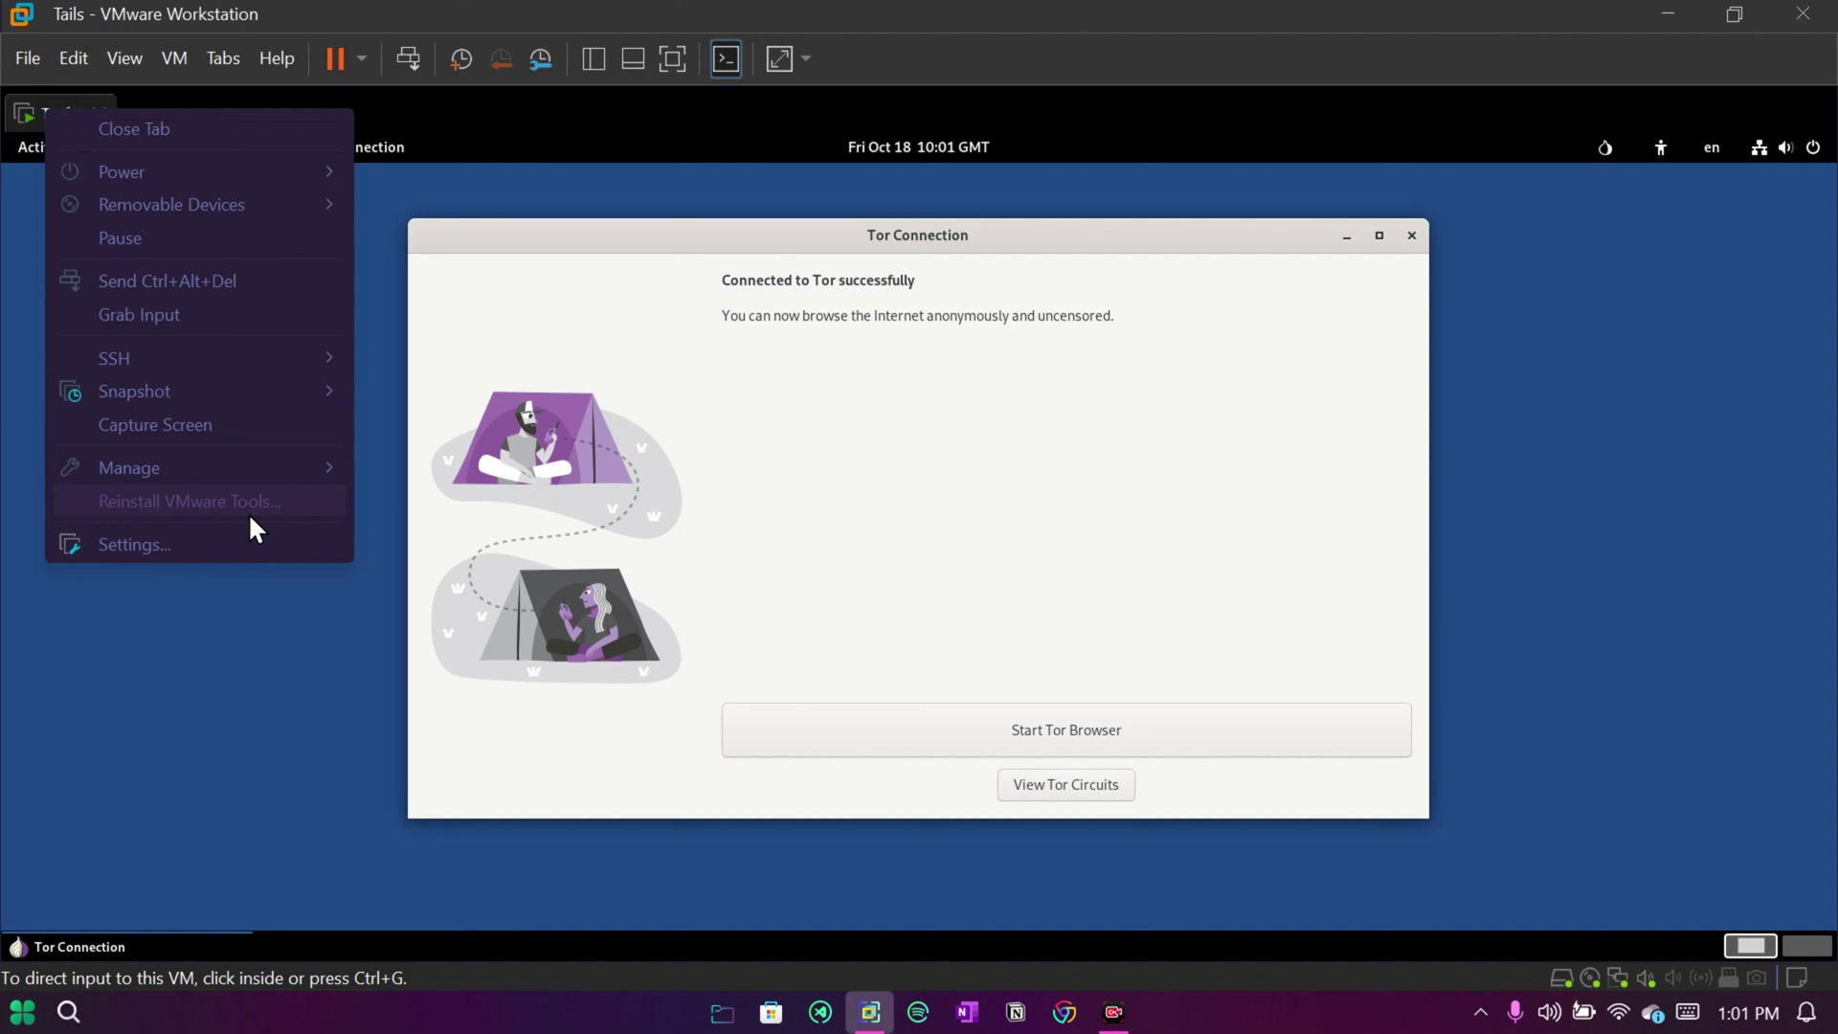
pyautogui.click(248, 675)
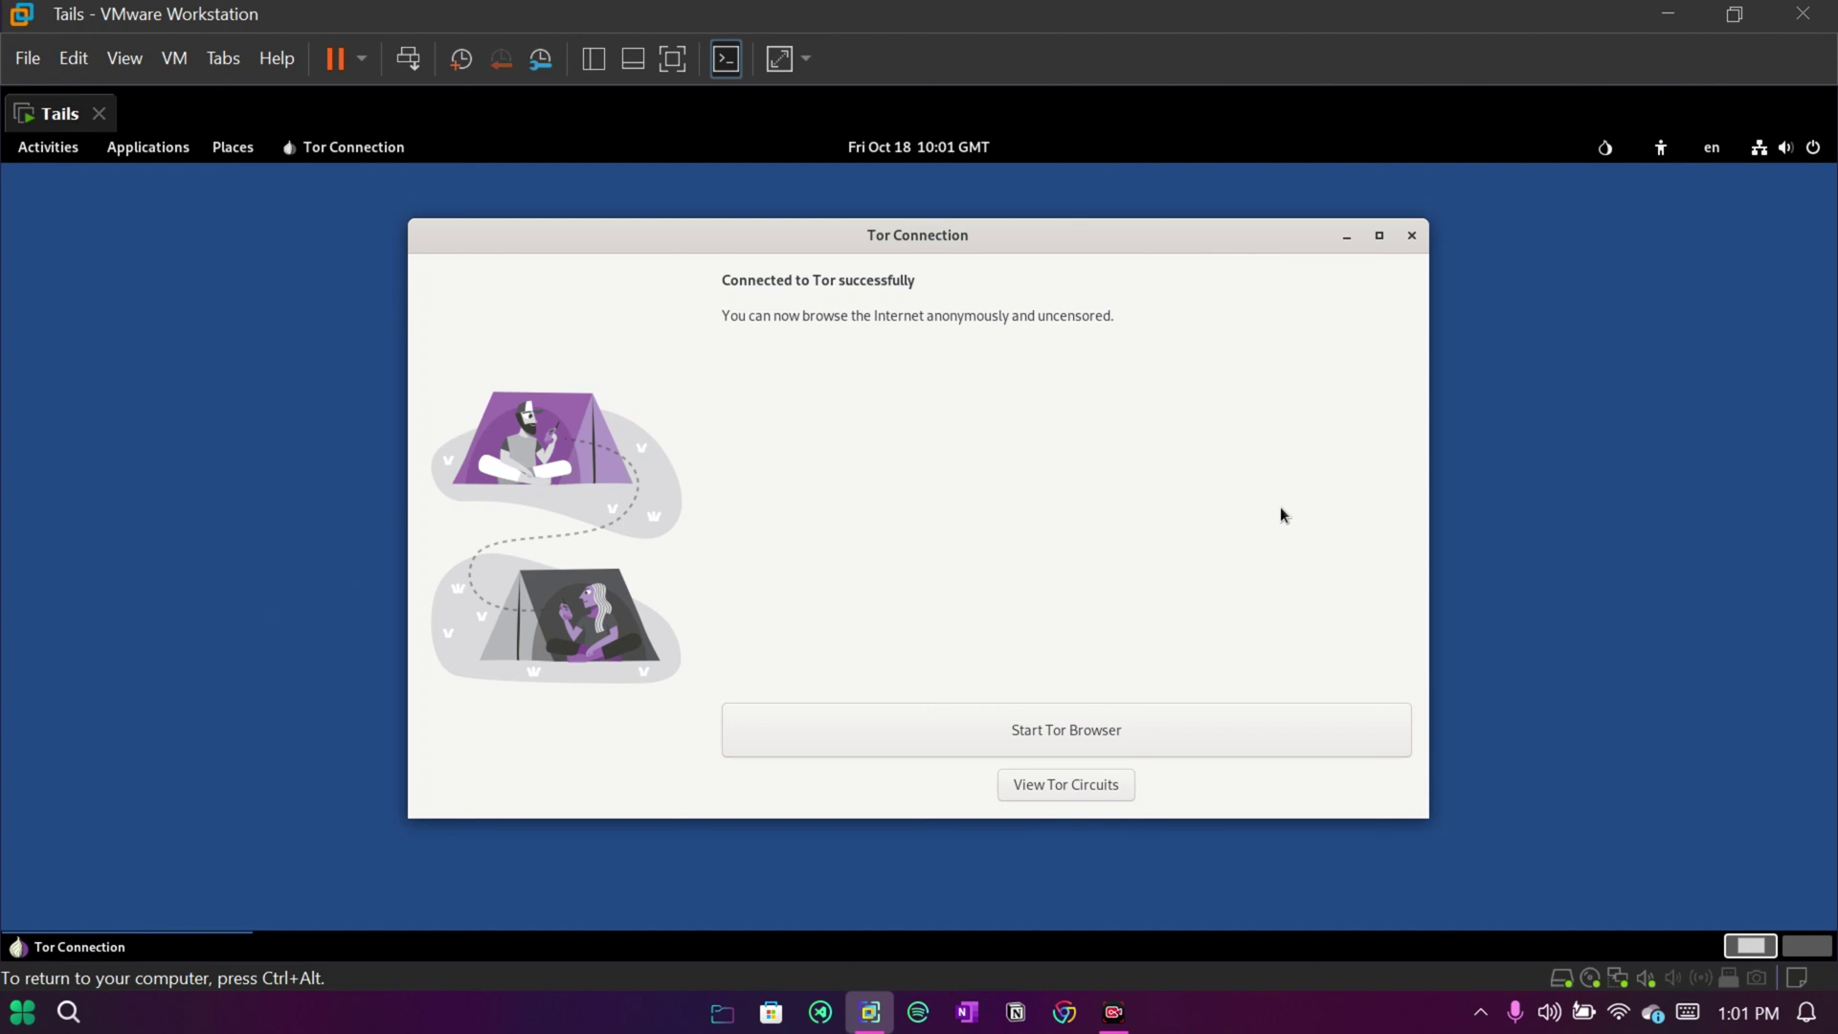
# Start Tor Browser from the Tor Connection window and display the list of applications included in Tails
pyautogui.click(1125, 739)
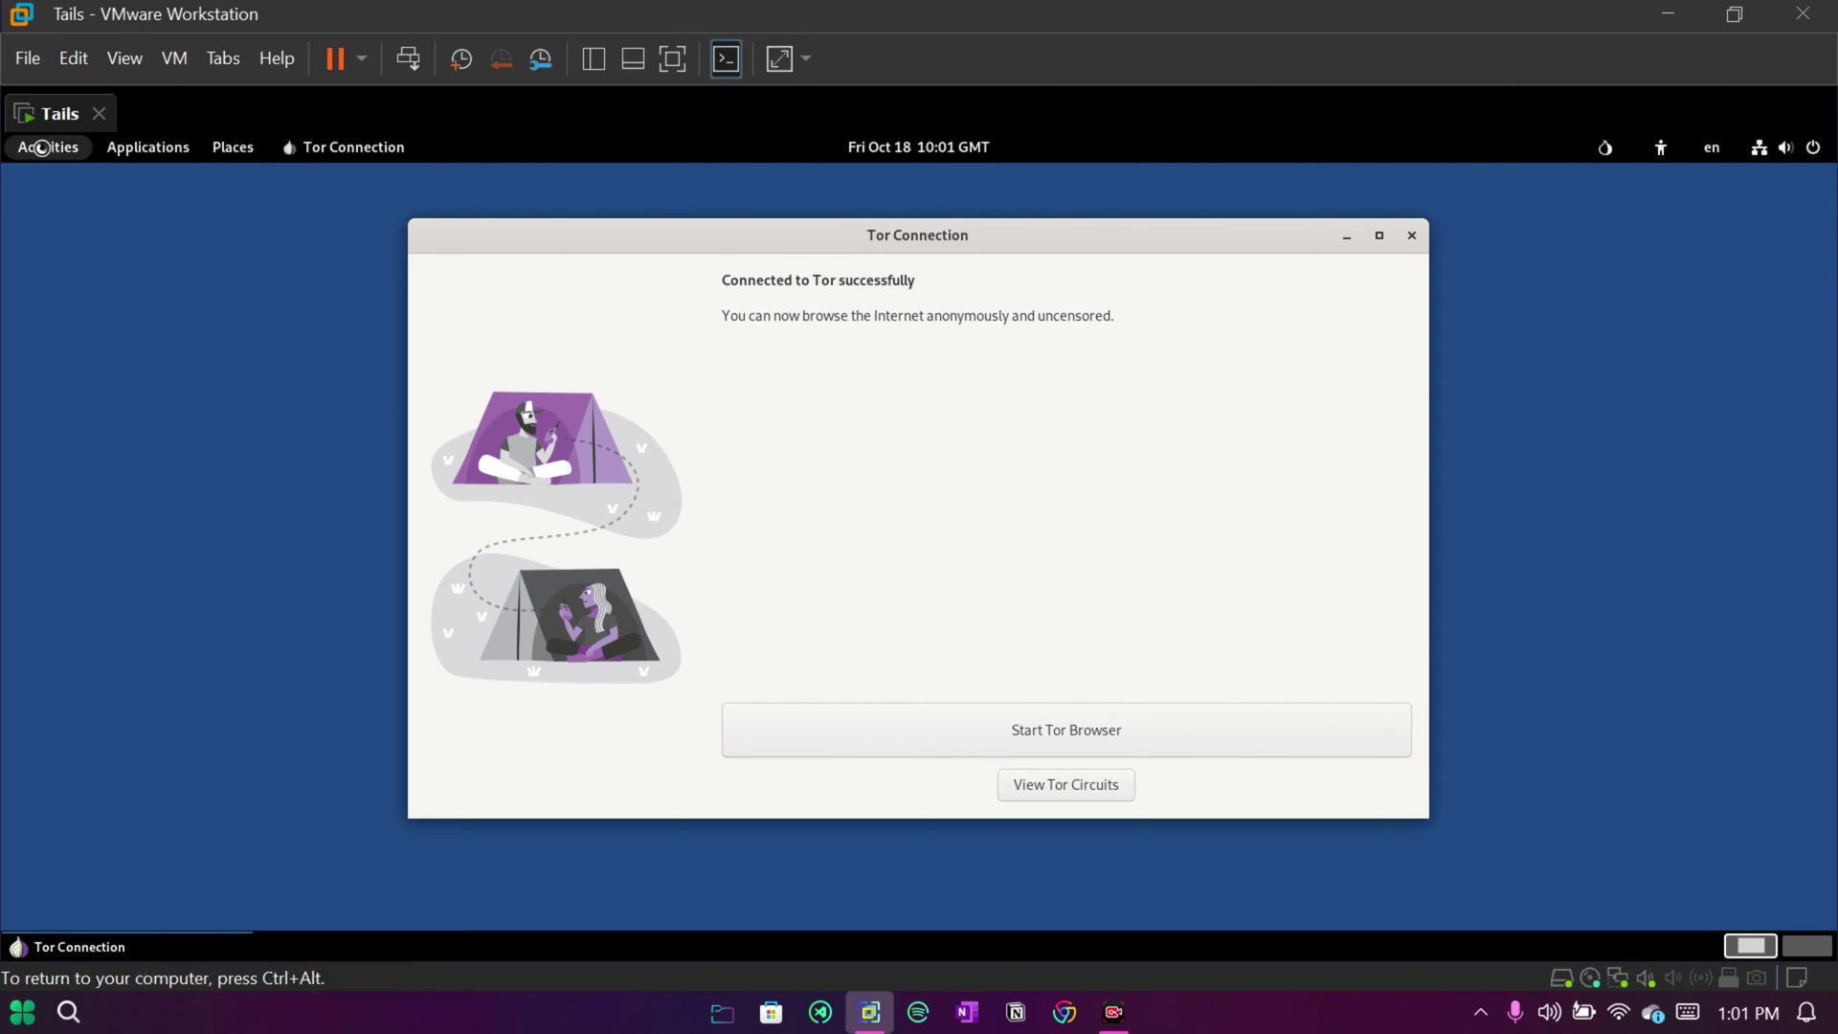
pyautogui.click(154, 148)
pyautogui.moveTo(233, 147)
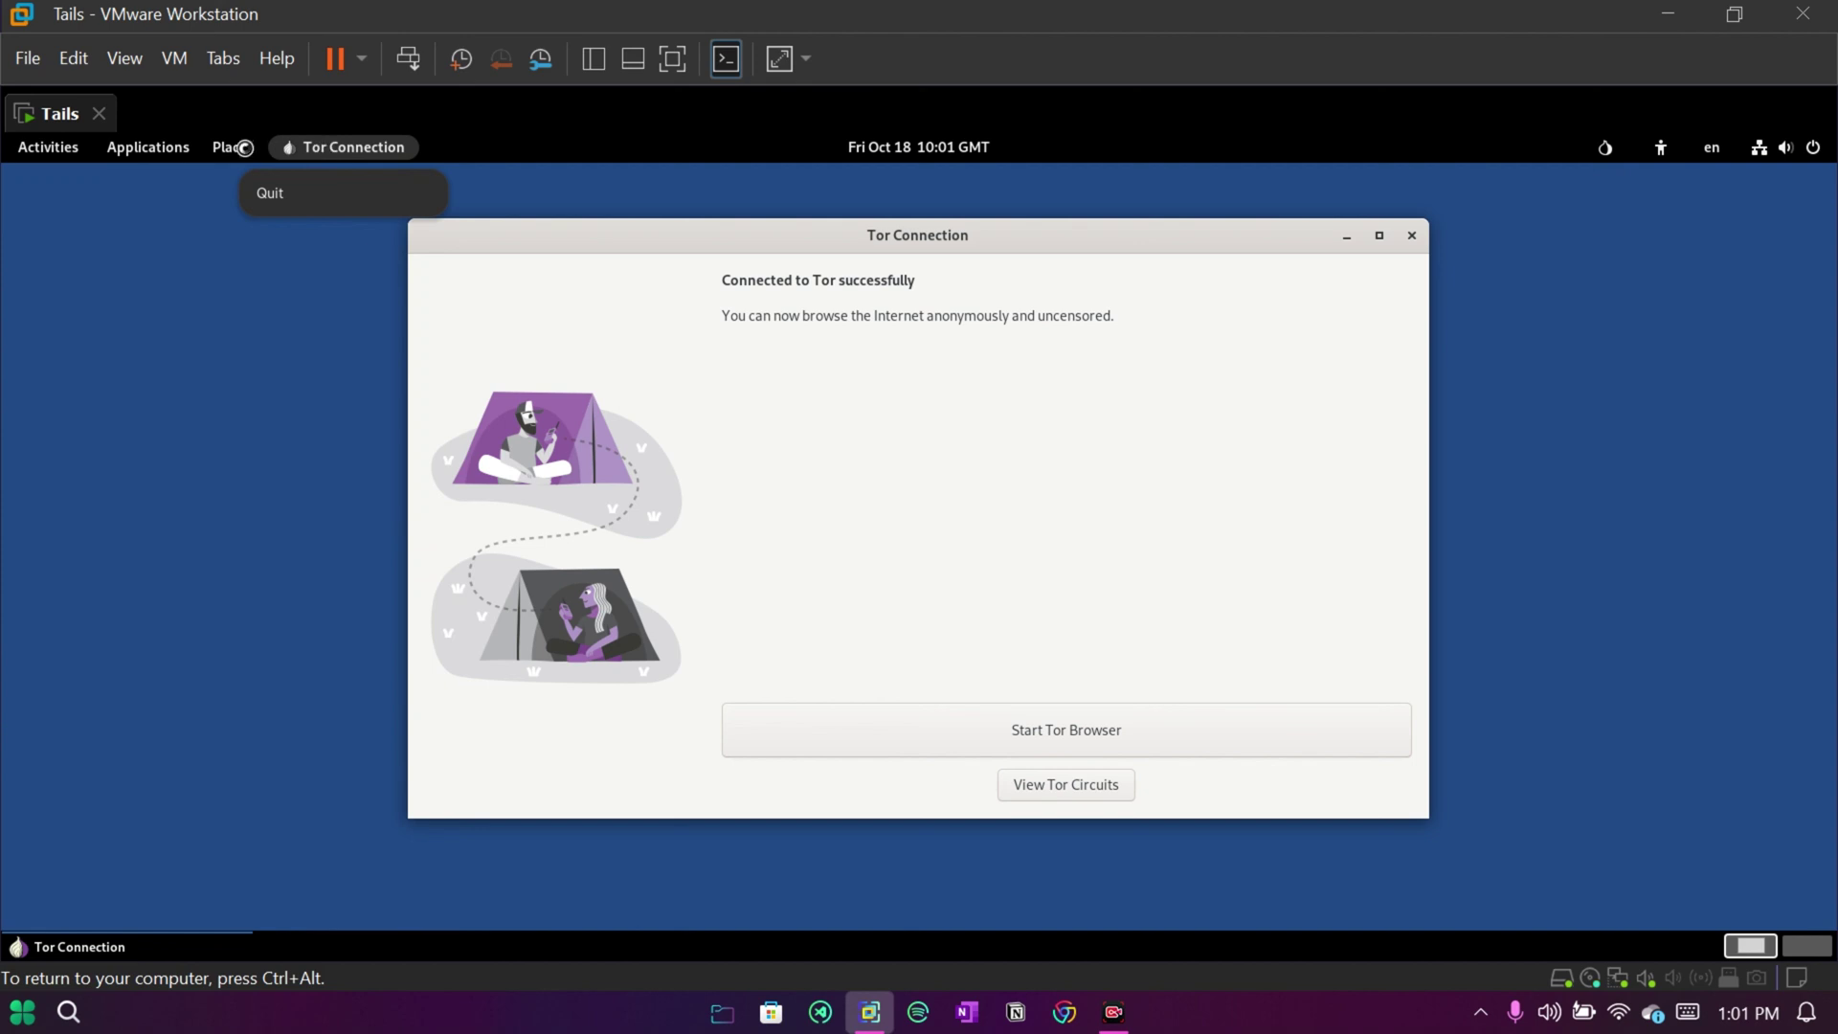
pyautogui.moveTo(168, 151)
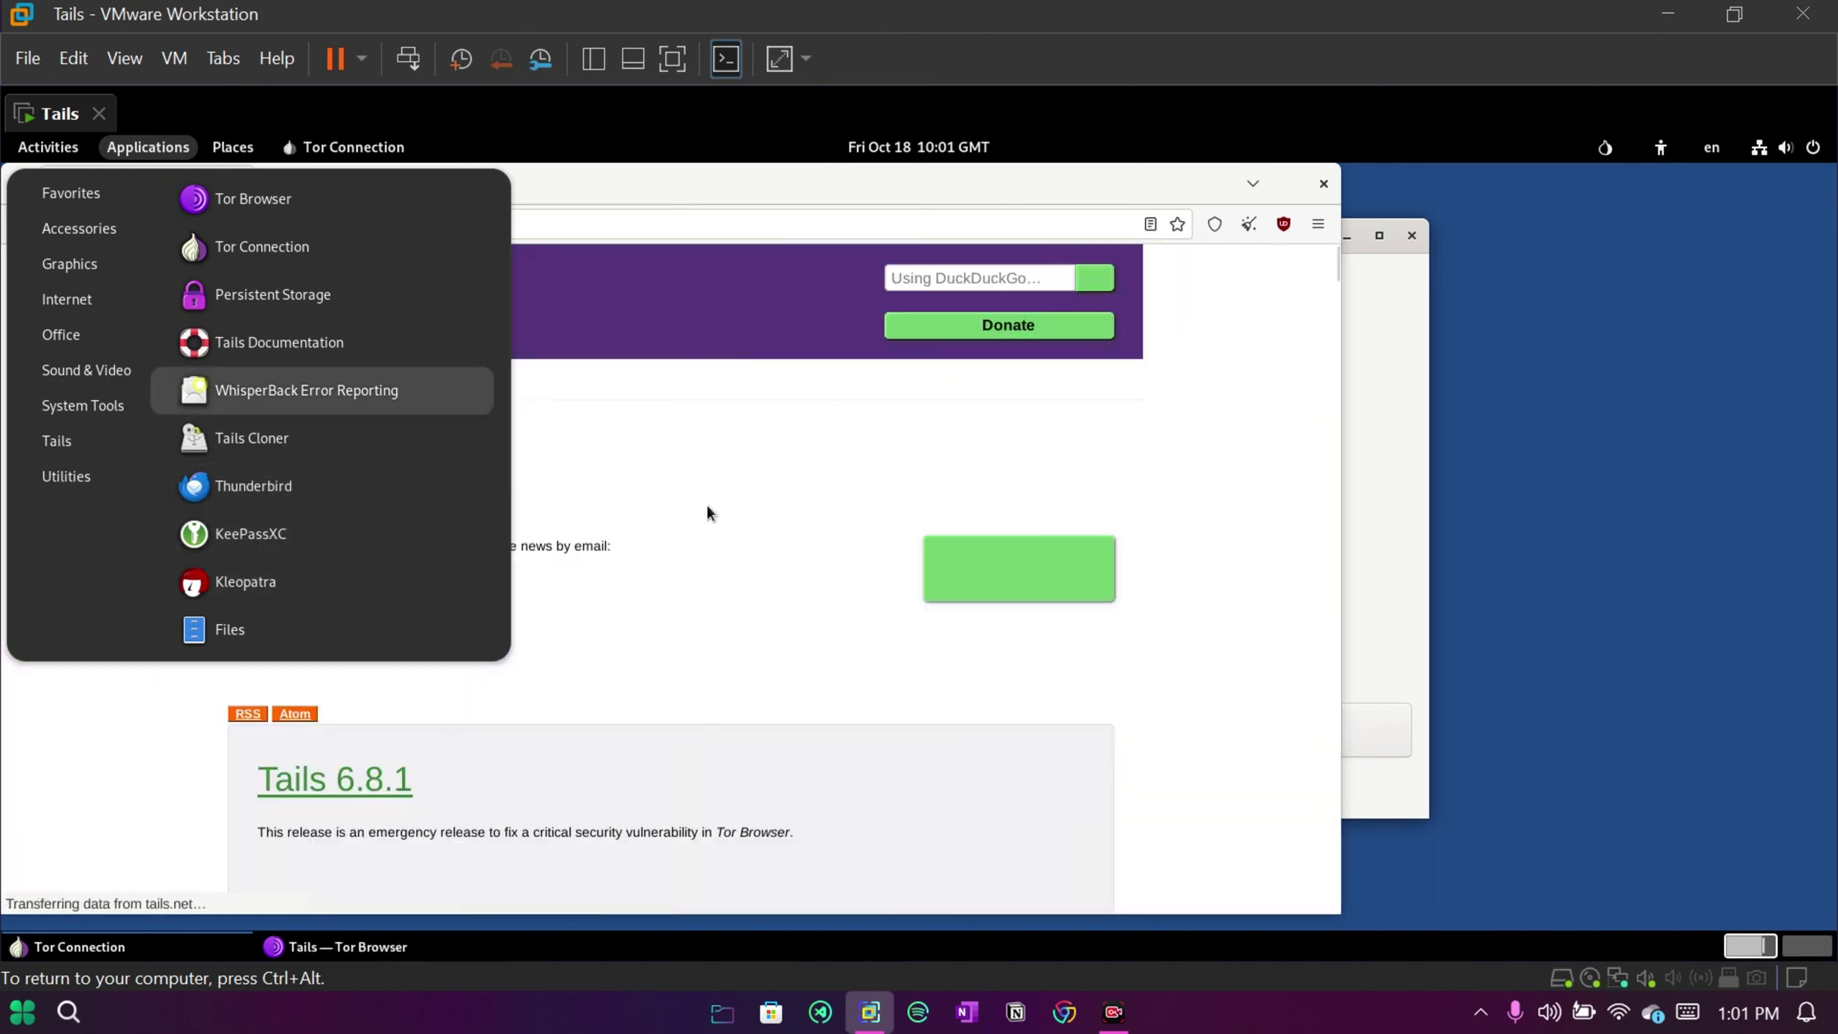
# Maximize the Tor Browser window and replace the Tails home page with a blank new tab
pyautogui.click(734, 231)
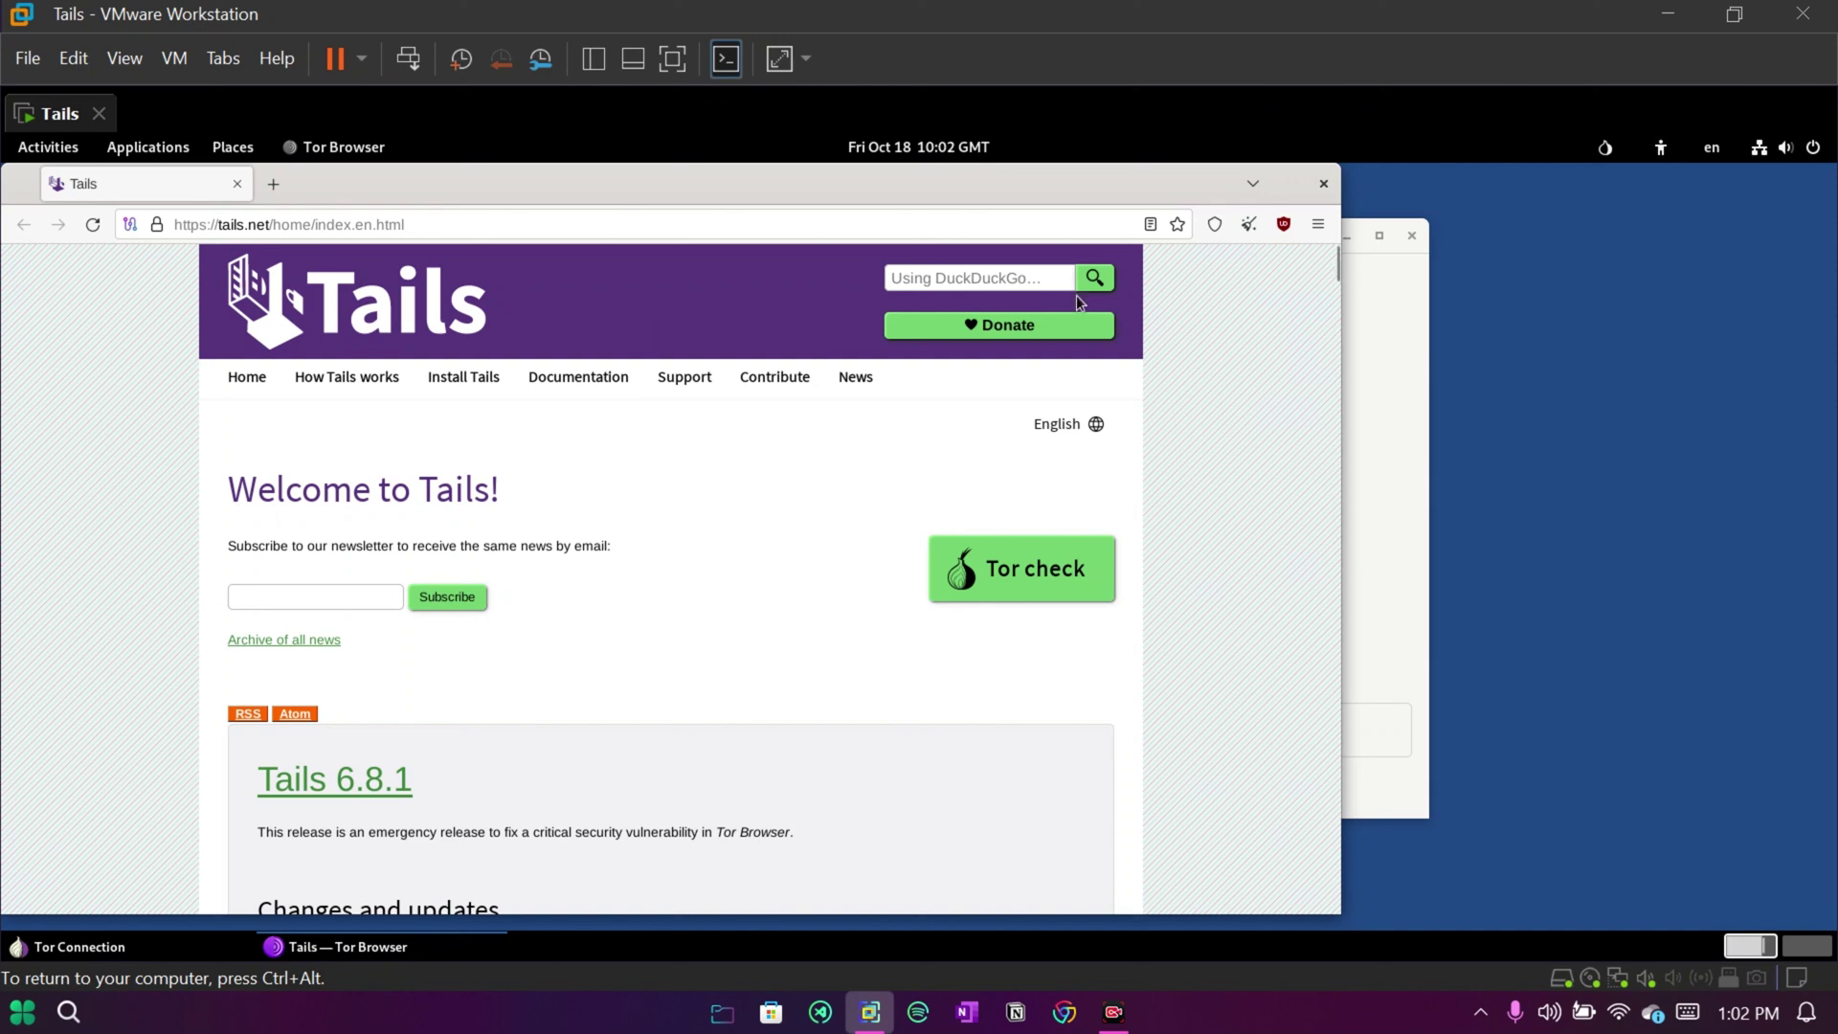
pyautogui.doubleClick(1136, 189)
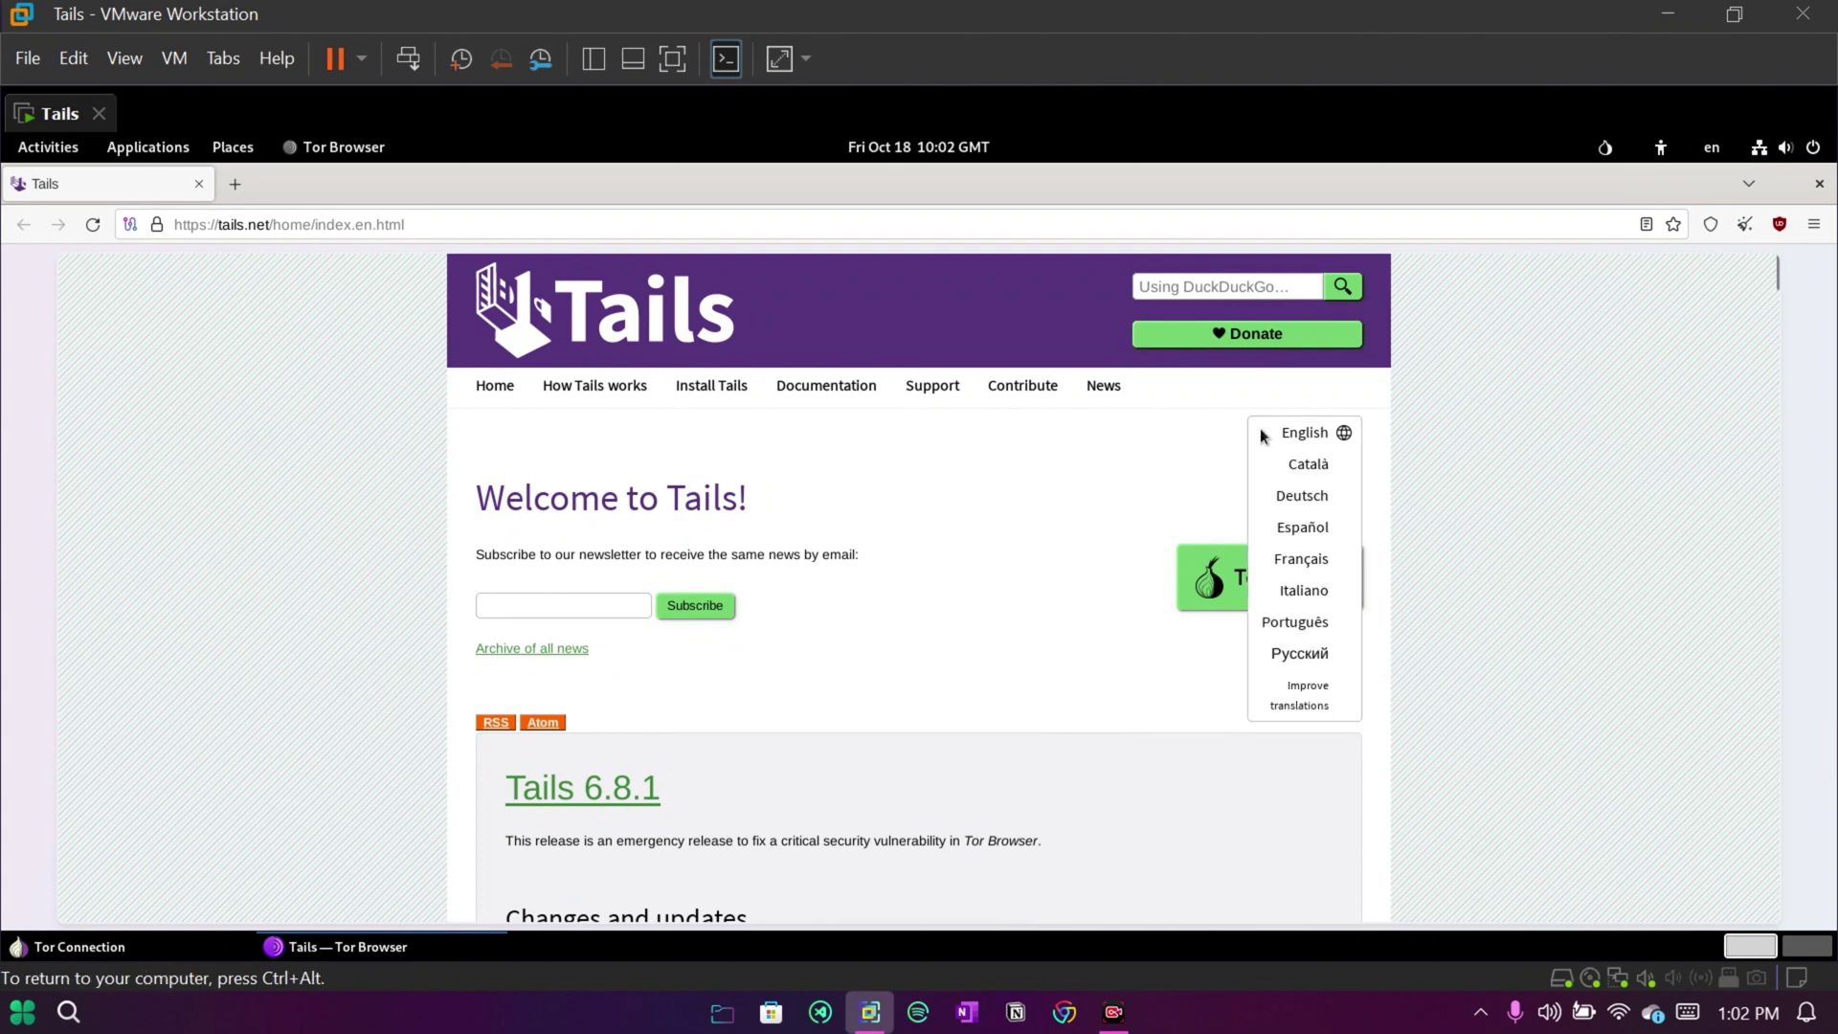
pyautogui.click(232, 185)
pyautogui.click(199, 184)
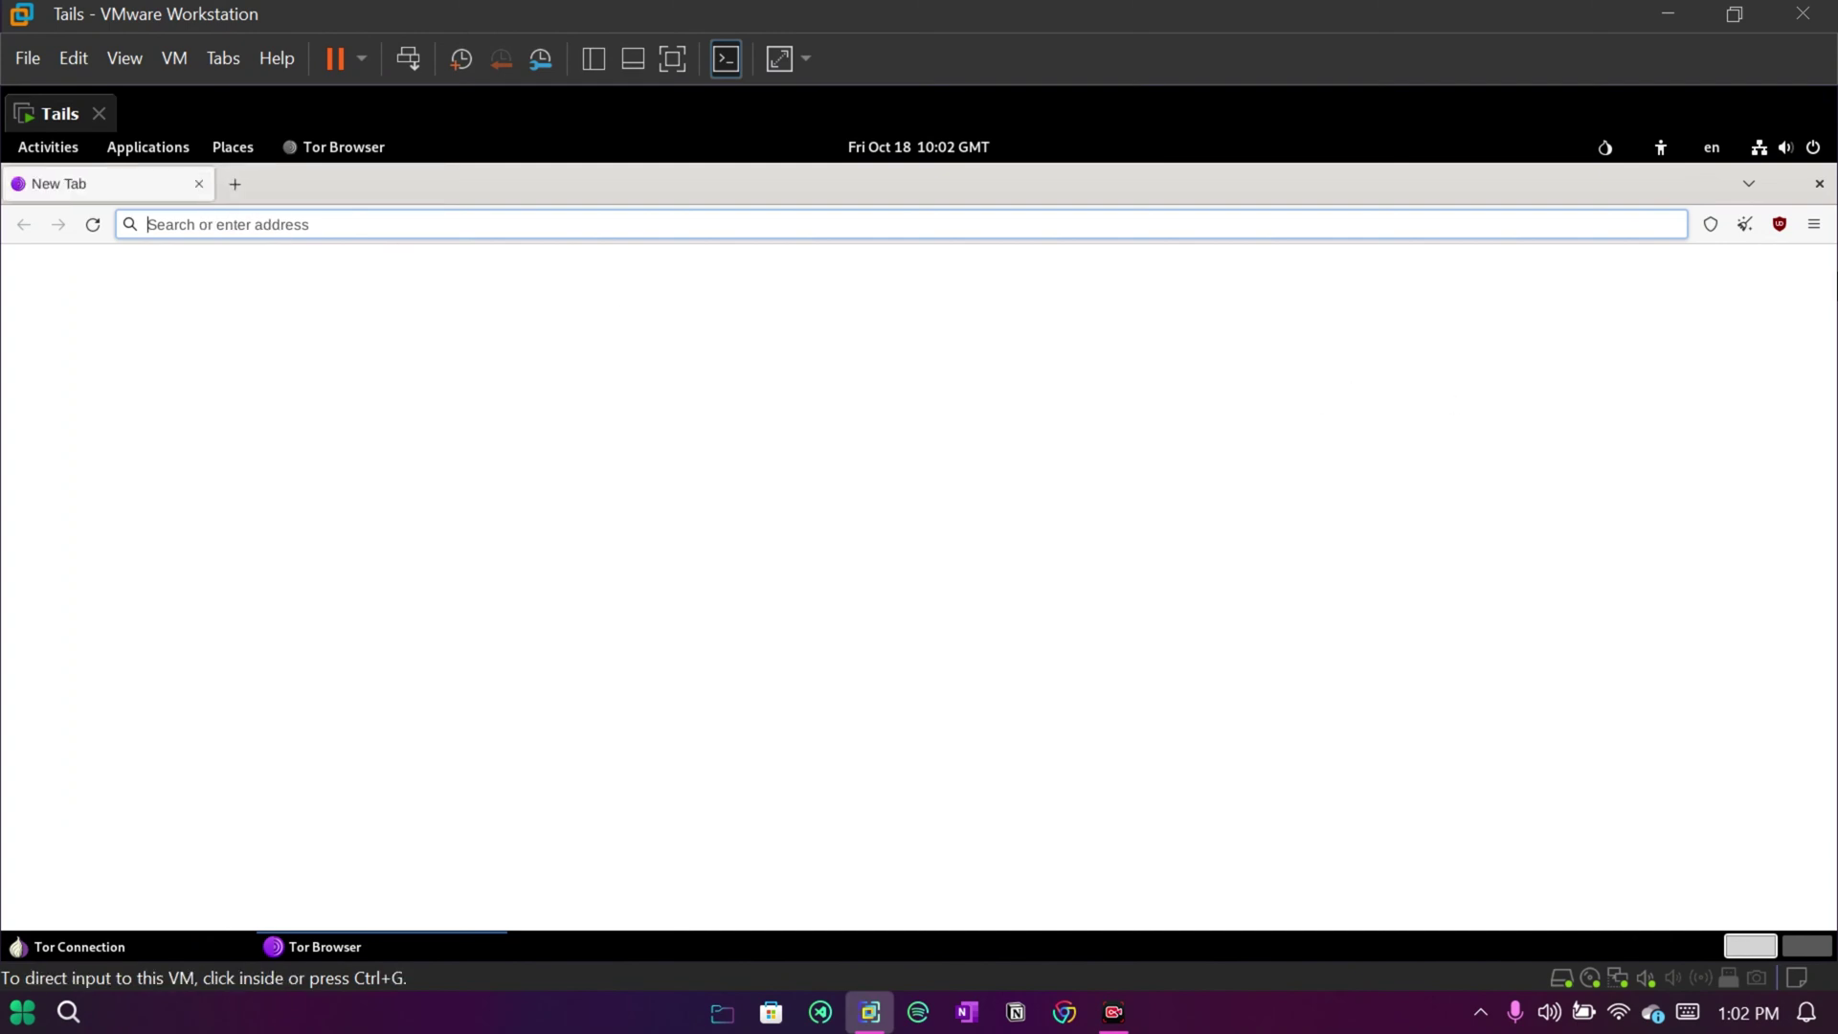
# Search for "https everywhere" from the browser's add-ons manager and look through the matching extensions
pyautogui.click(1815, 228)
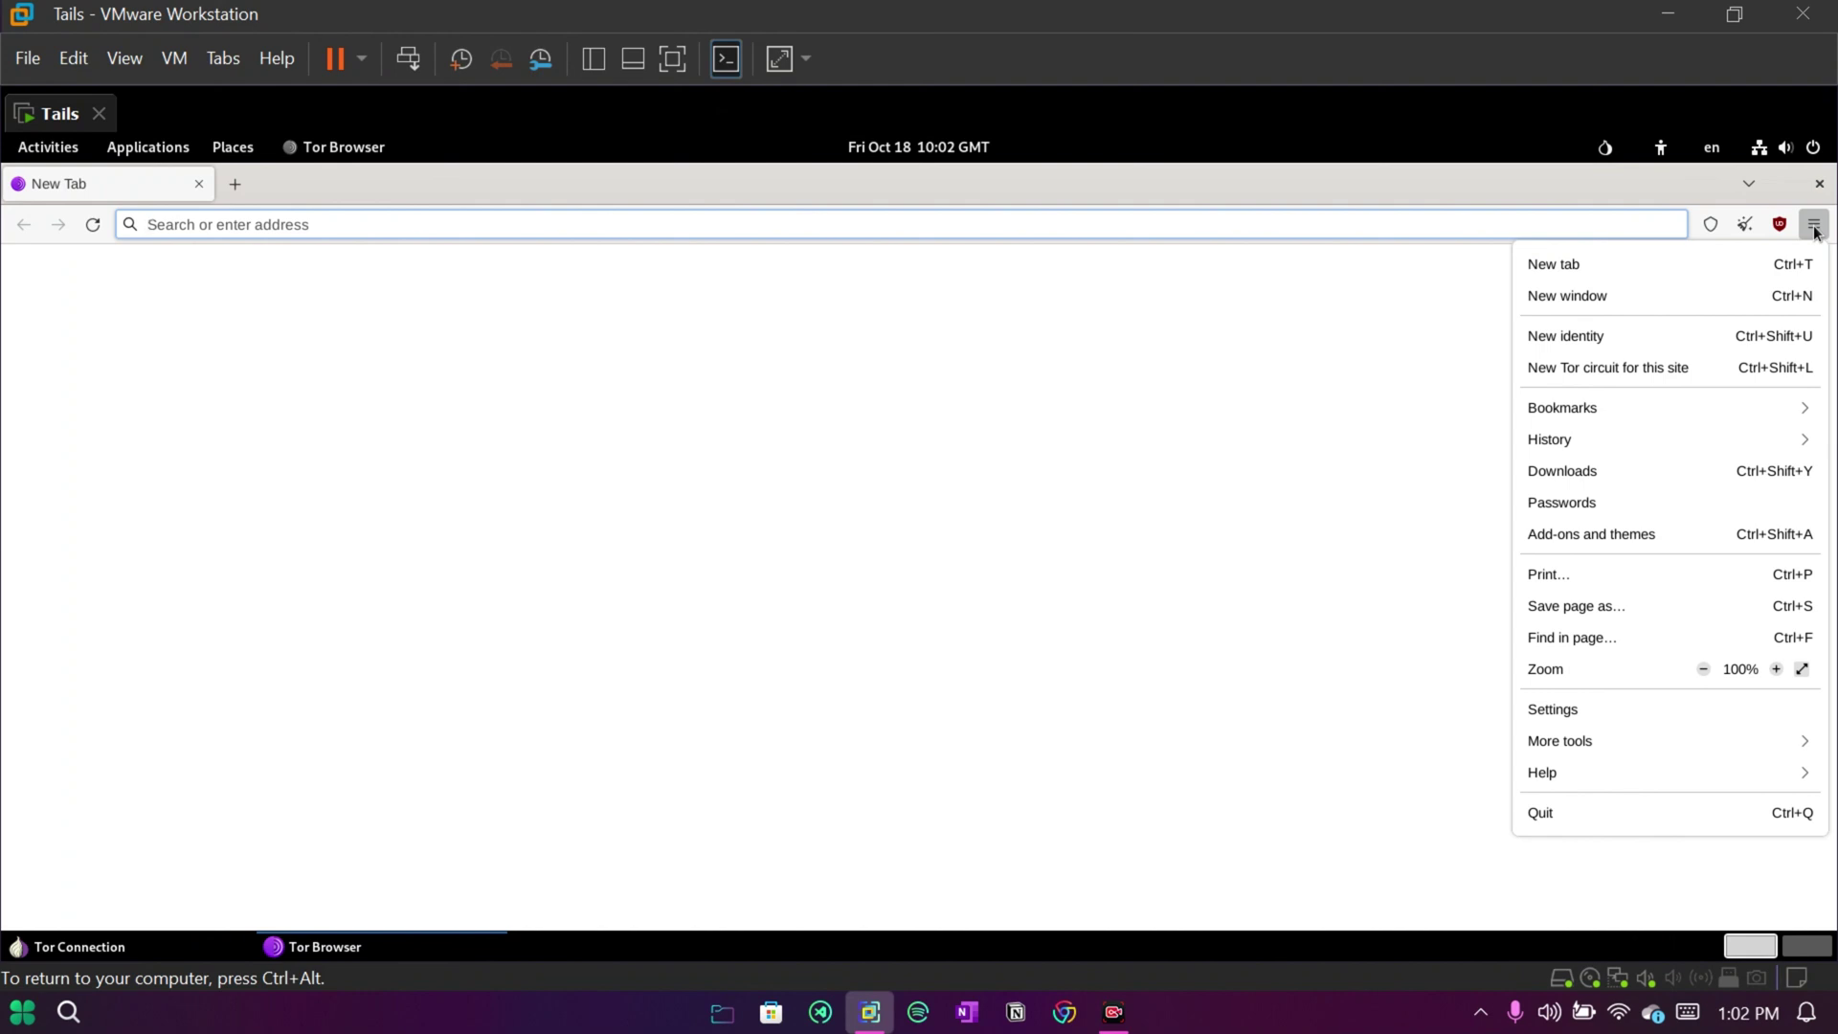
pyautogui.click(1605, 536)
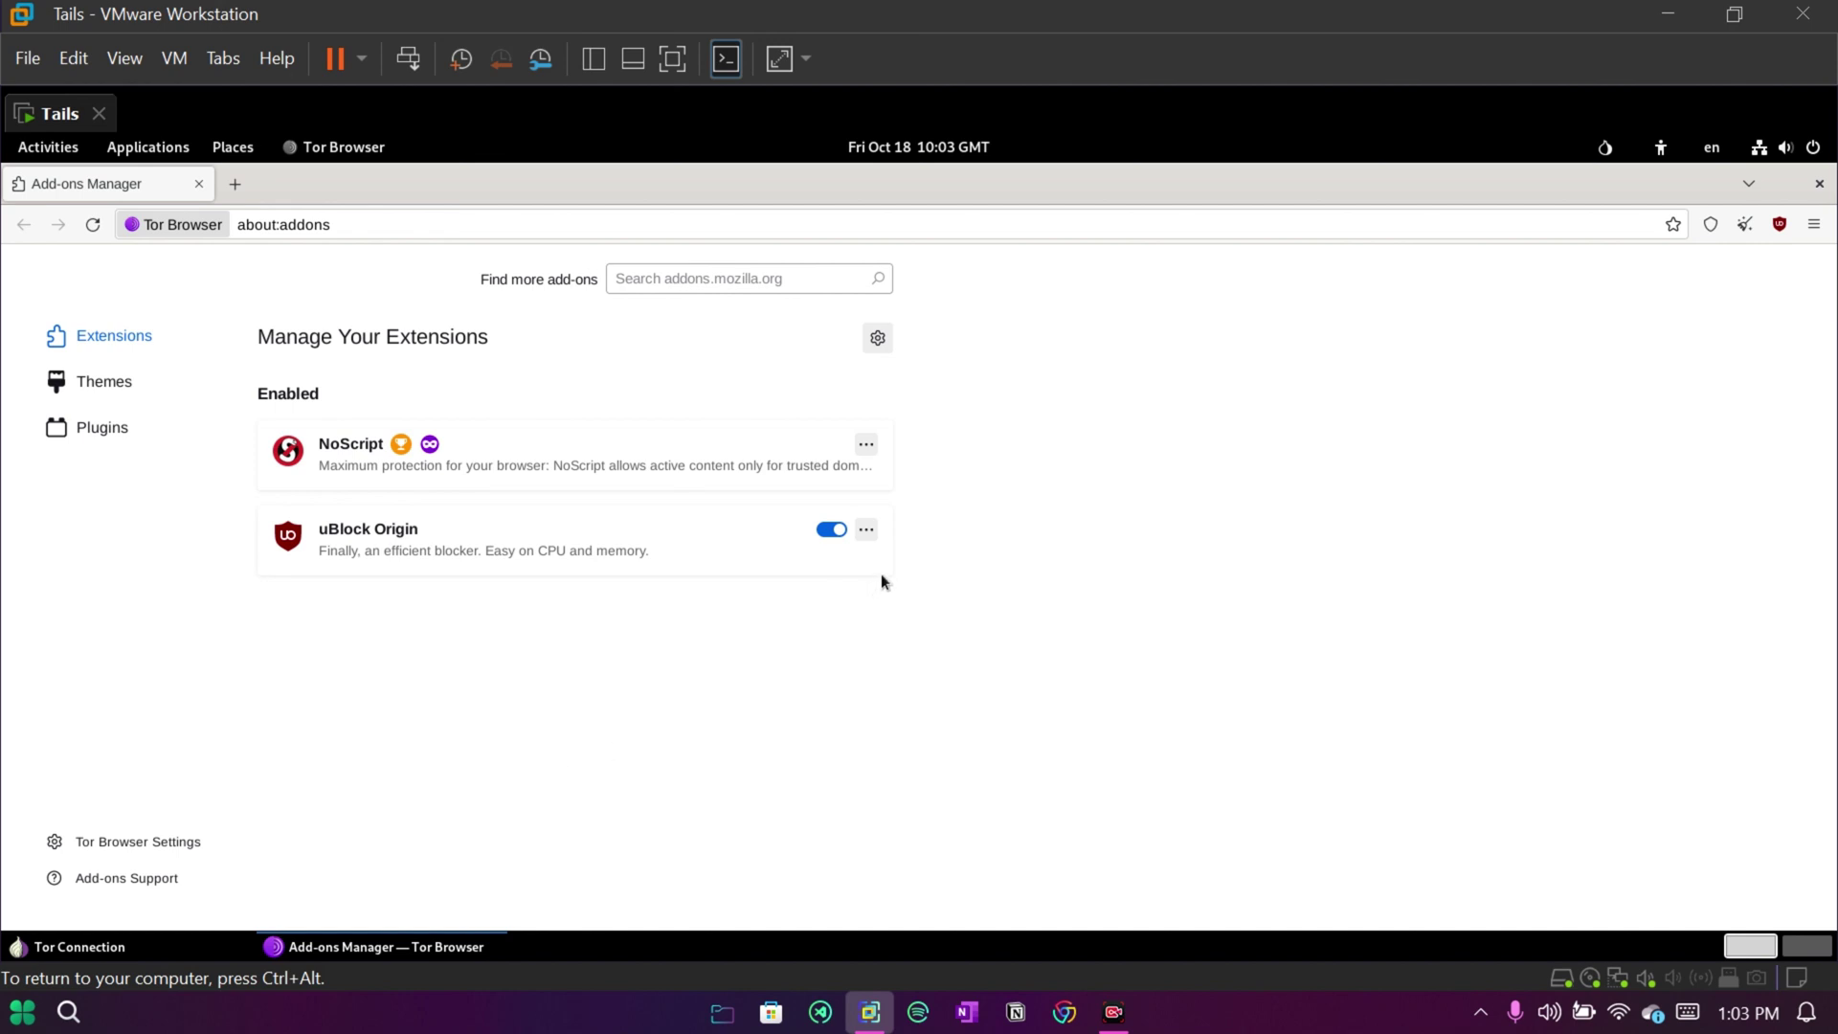
pyautogui.click(687, 283)
pyautogui.write('https e')
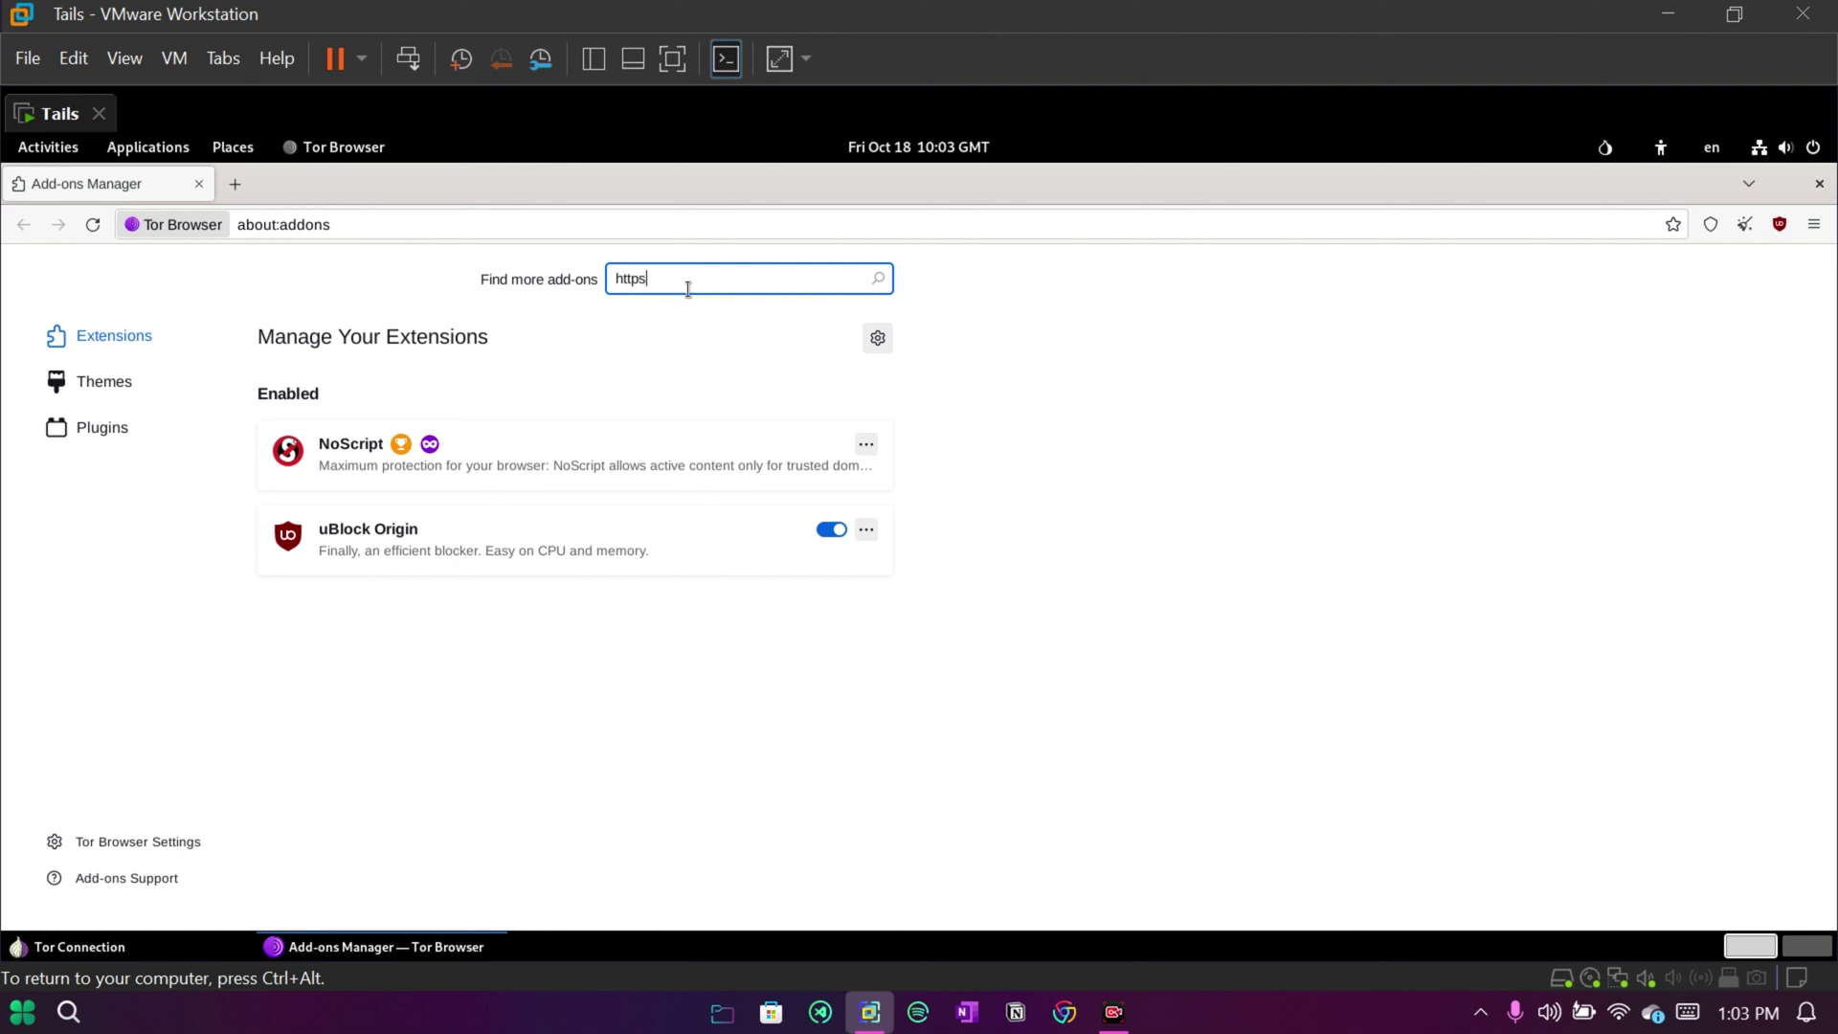
pyautogui.write('ver')
pyautogui.write('yth')
pyautogui.press('BackSpace')
pyautogui.press('BackSpace')
pyautogui.write('where')
pyautogui.press('Return')
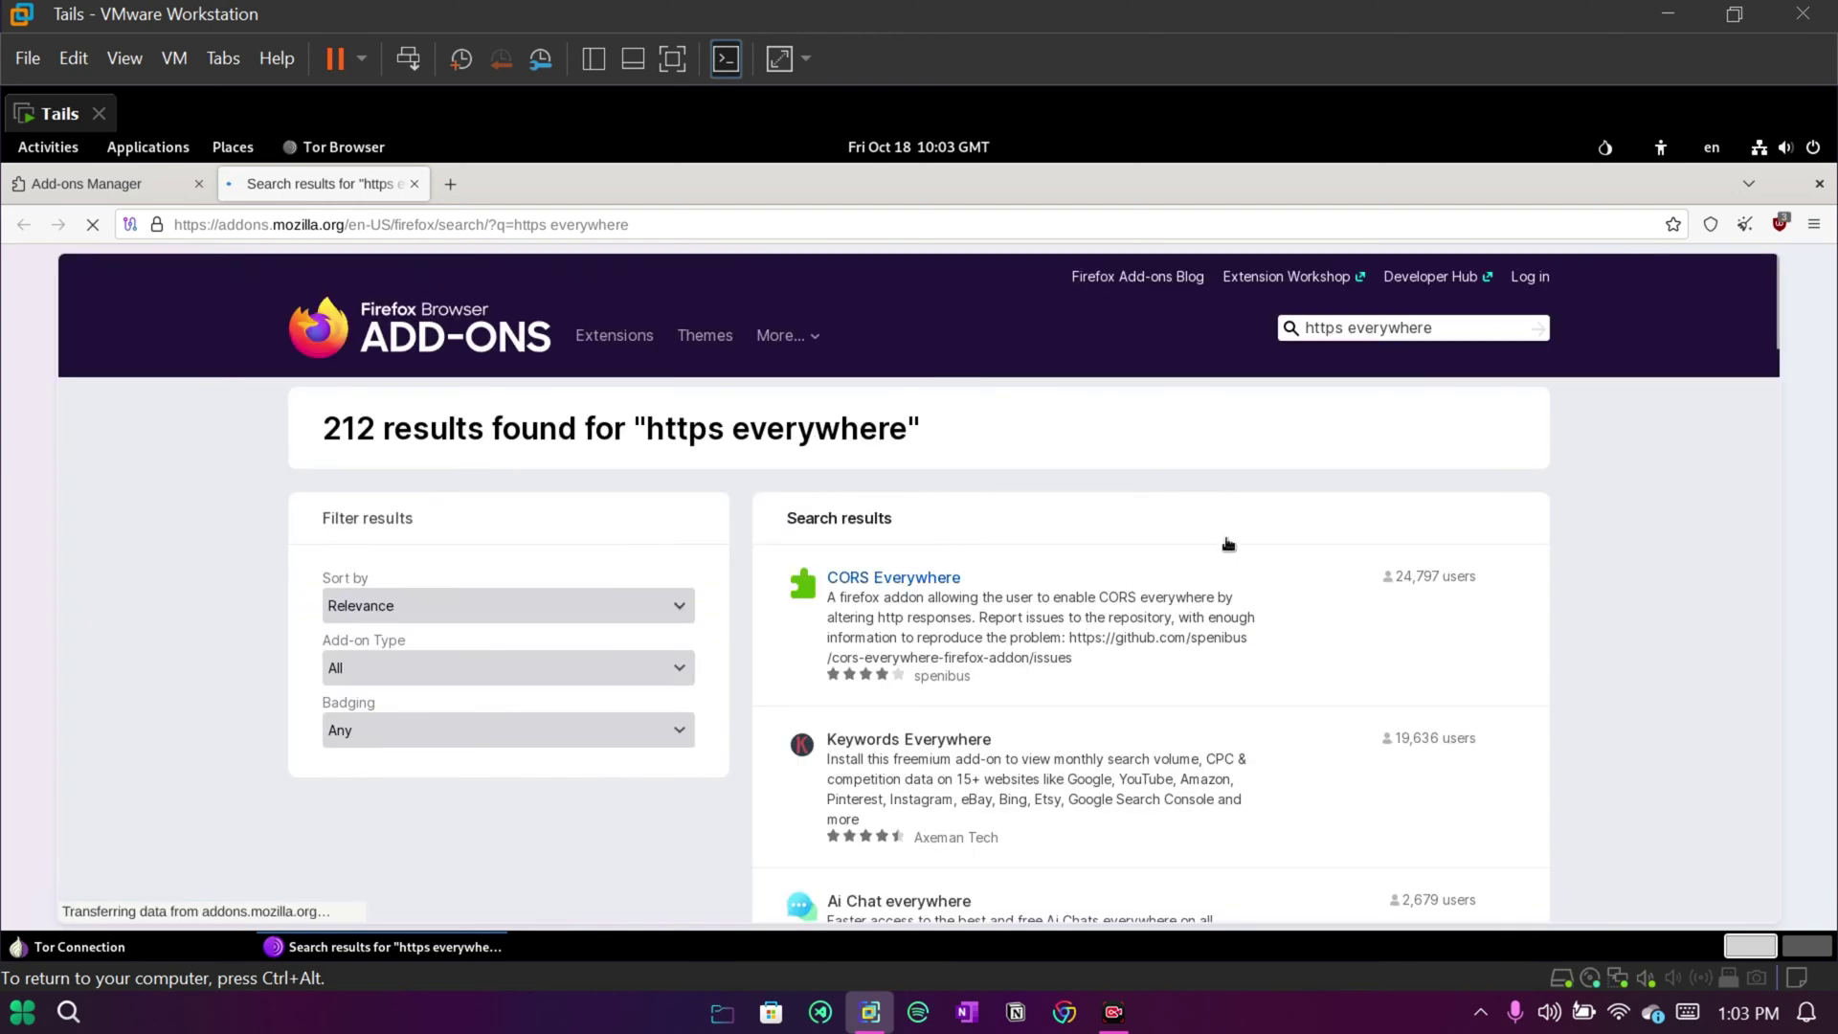
pyautogui.scroll(-8, 1228, 543)
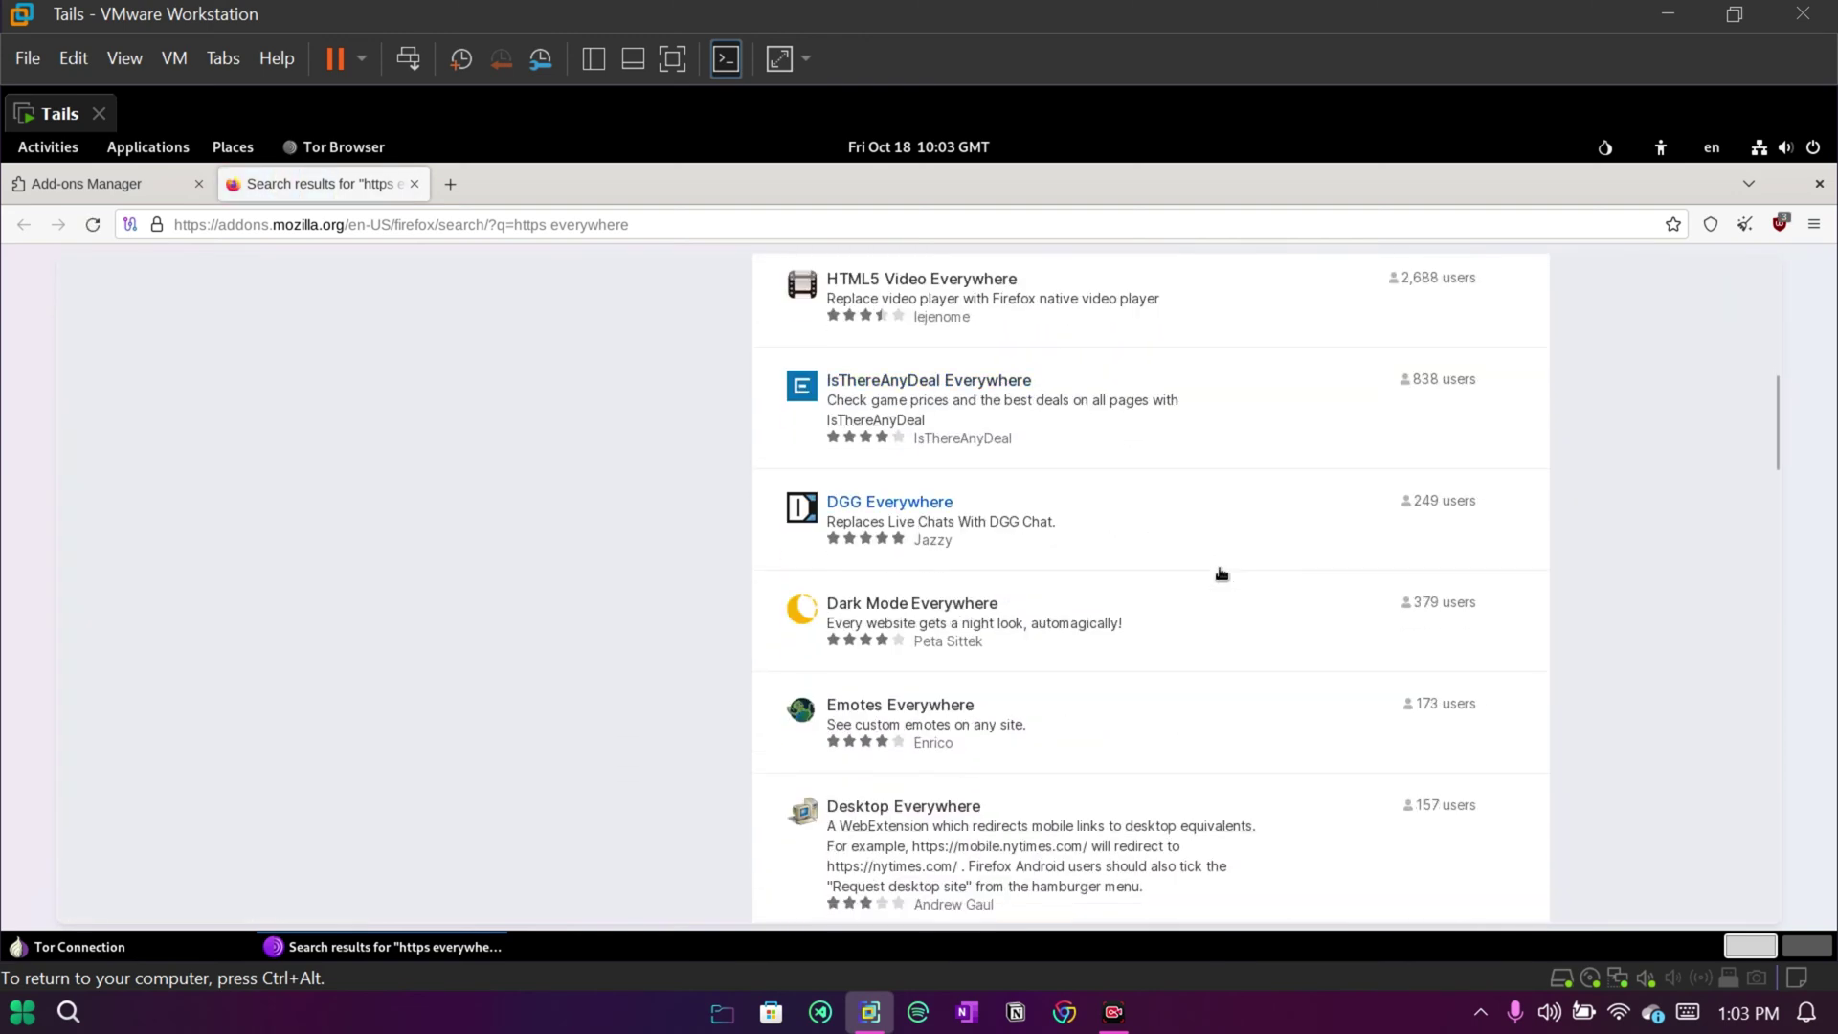
pyautogui.scroll(-3, 1224, 584)
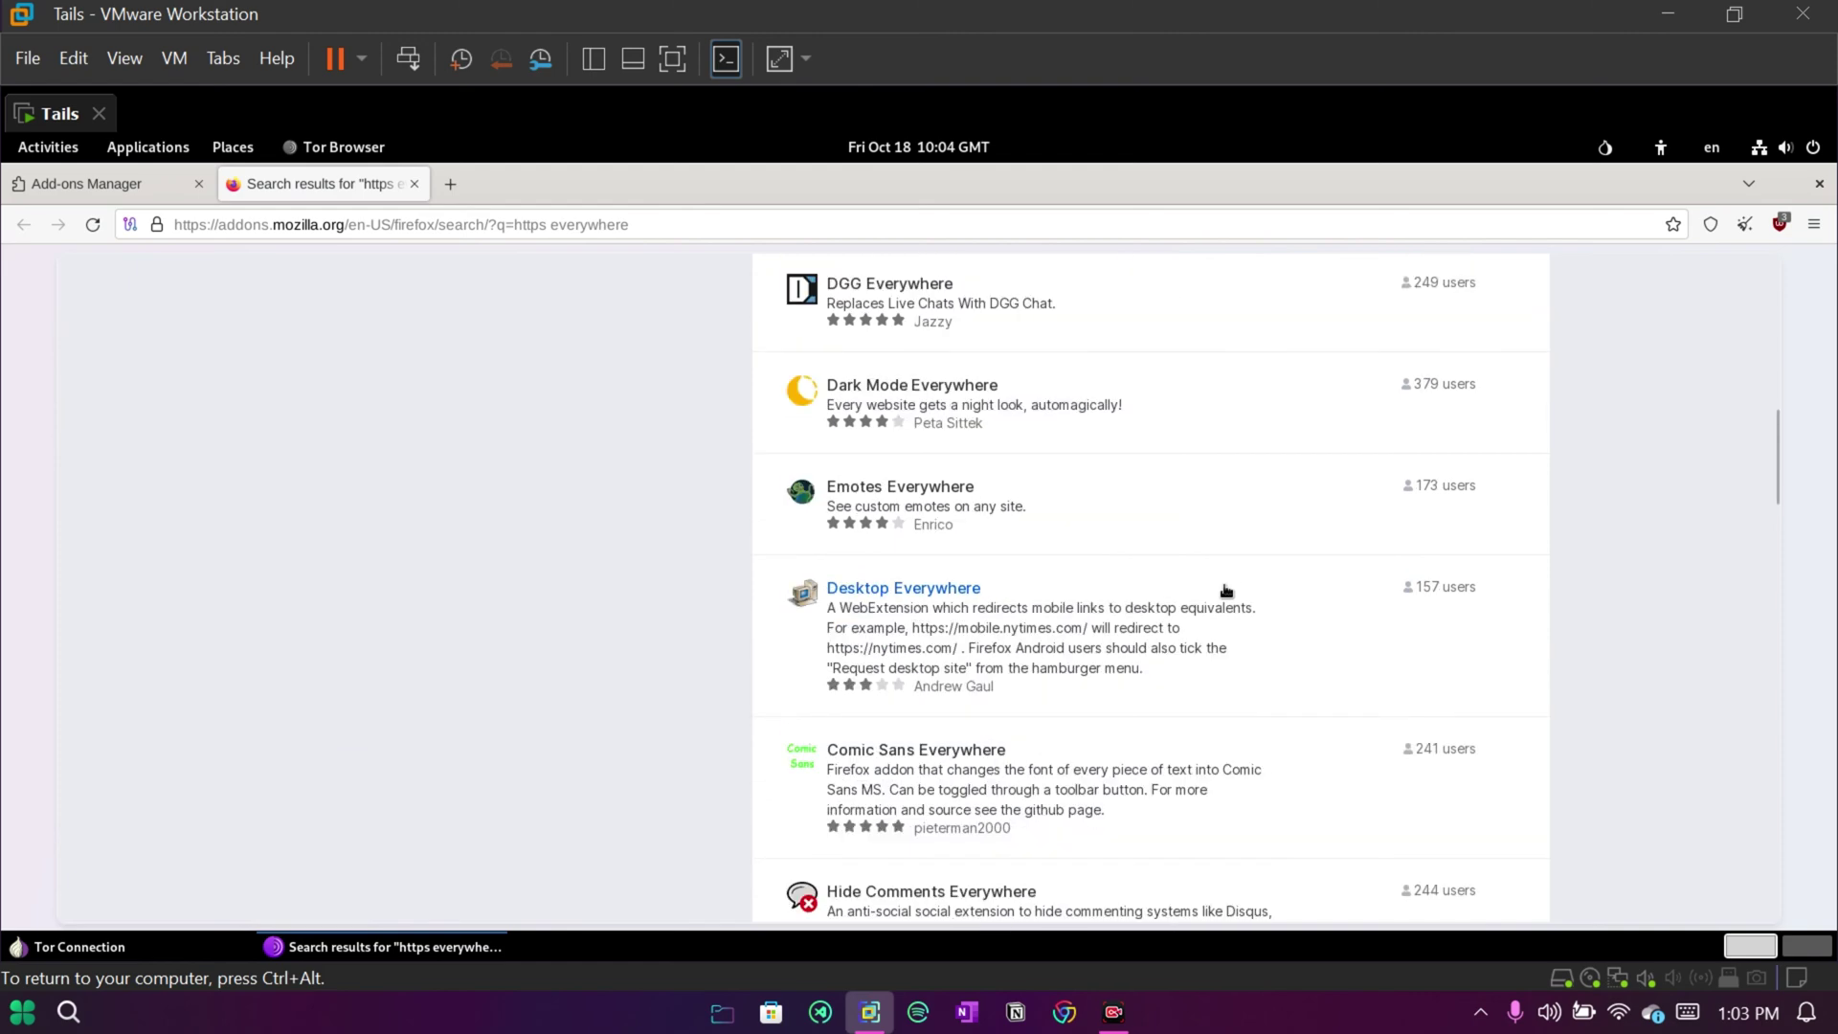
pyautogui.scroll(10, 1225, 589)
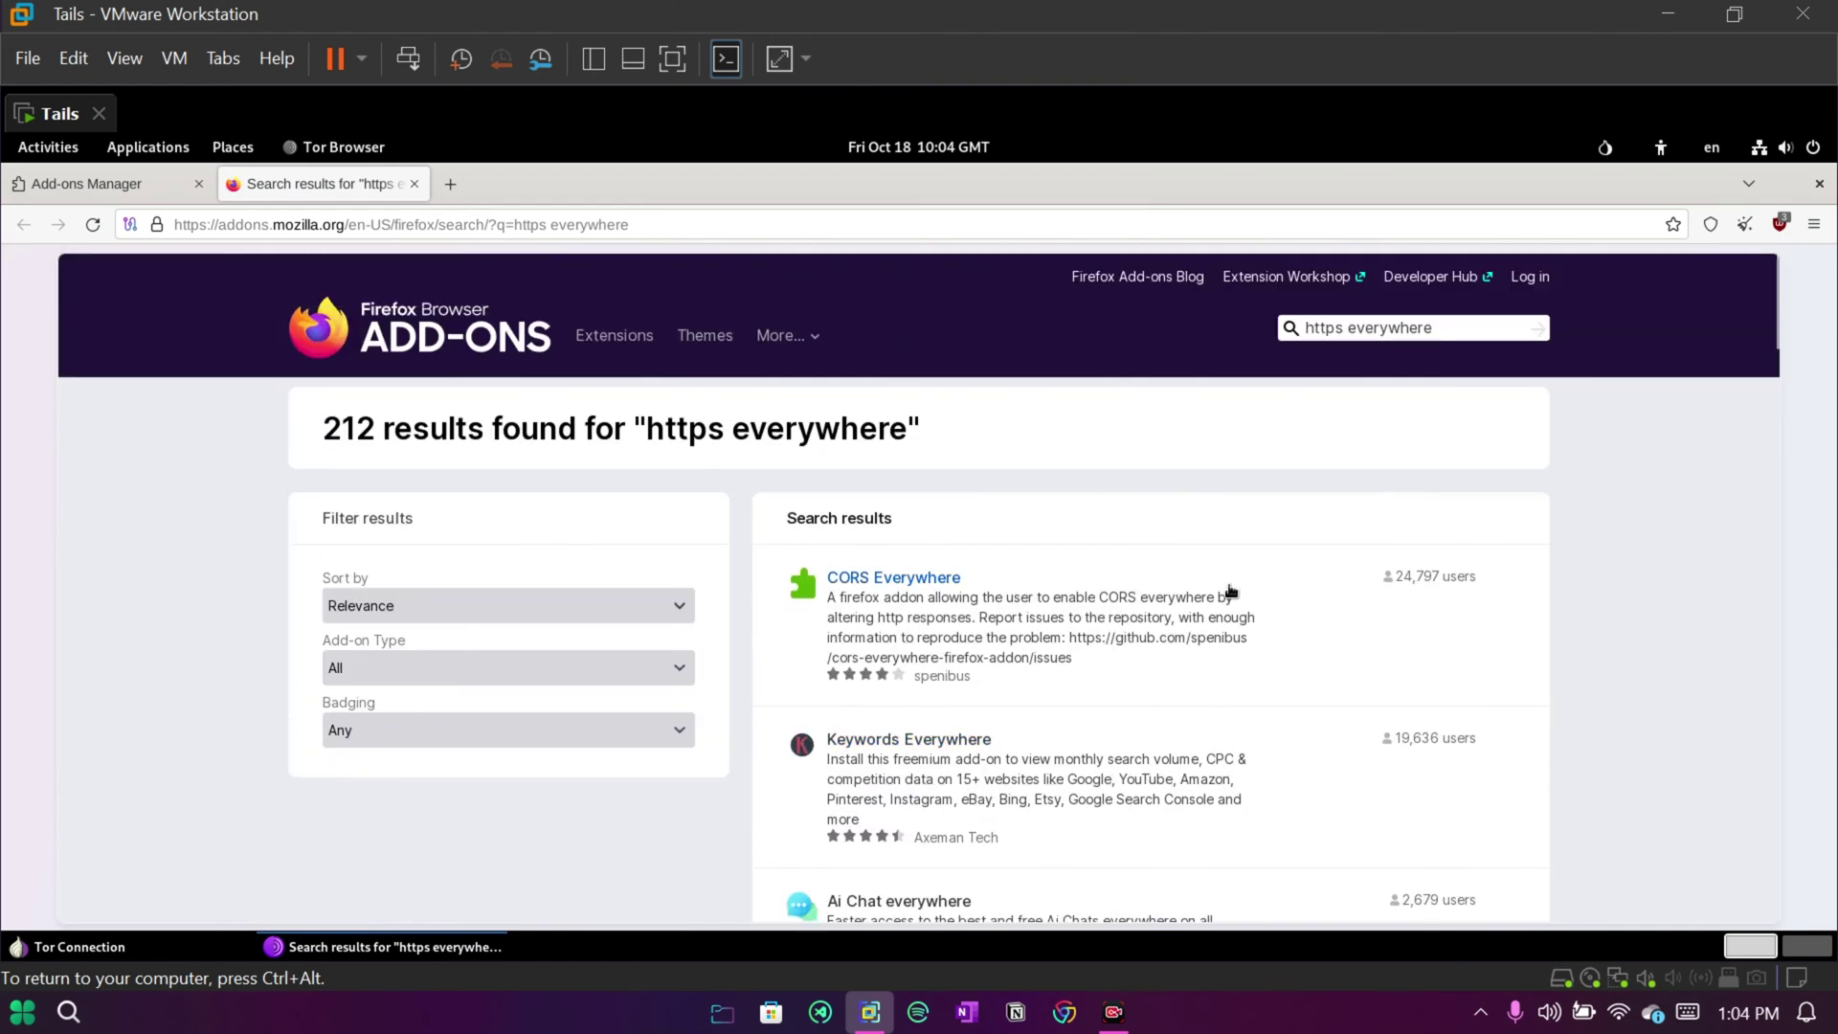
pyautogui.scroll(-15, 1230, 590)
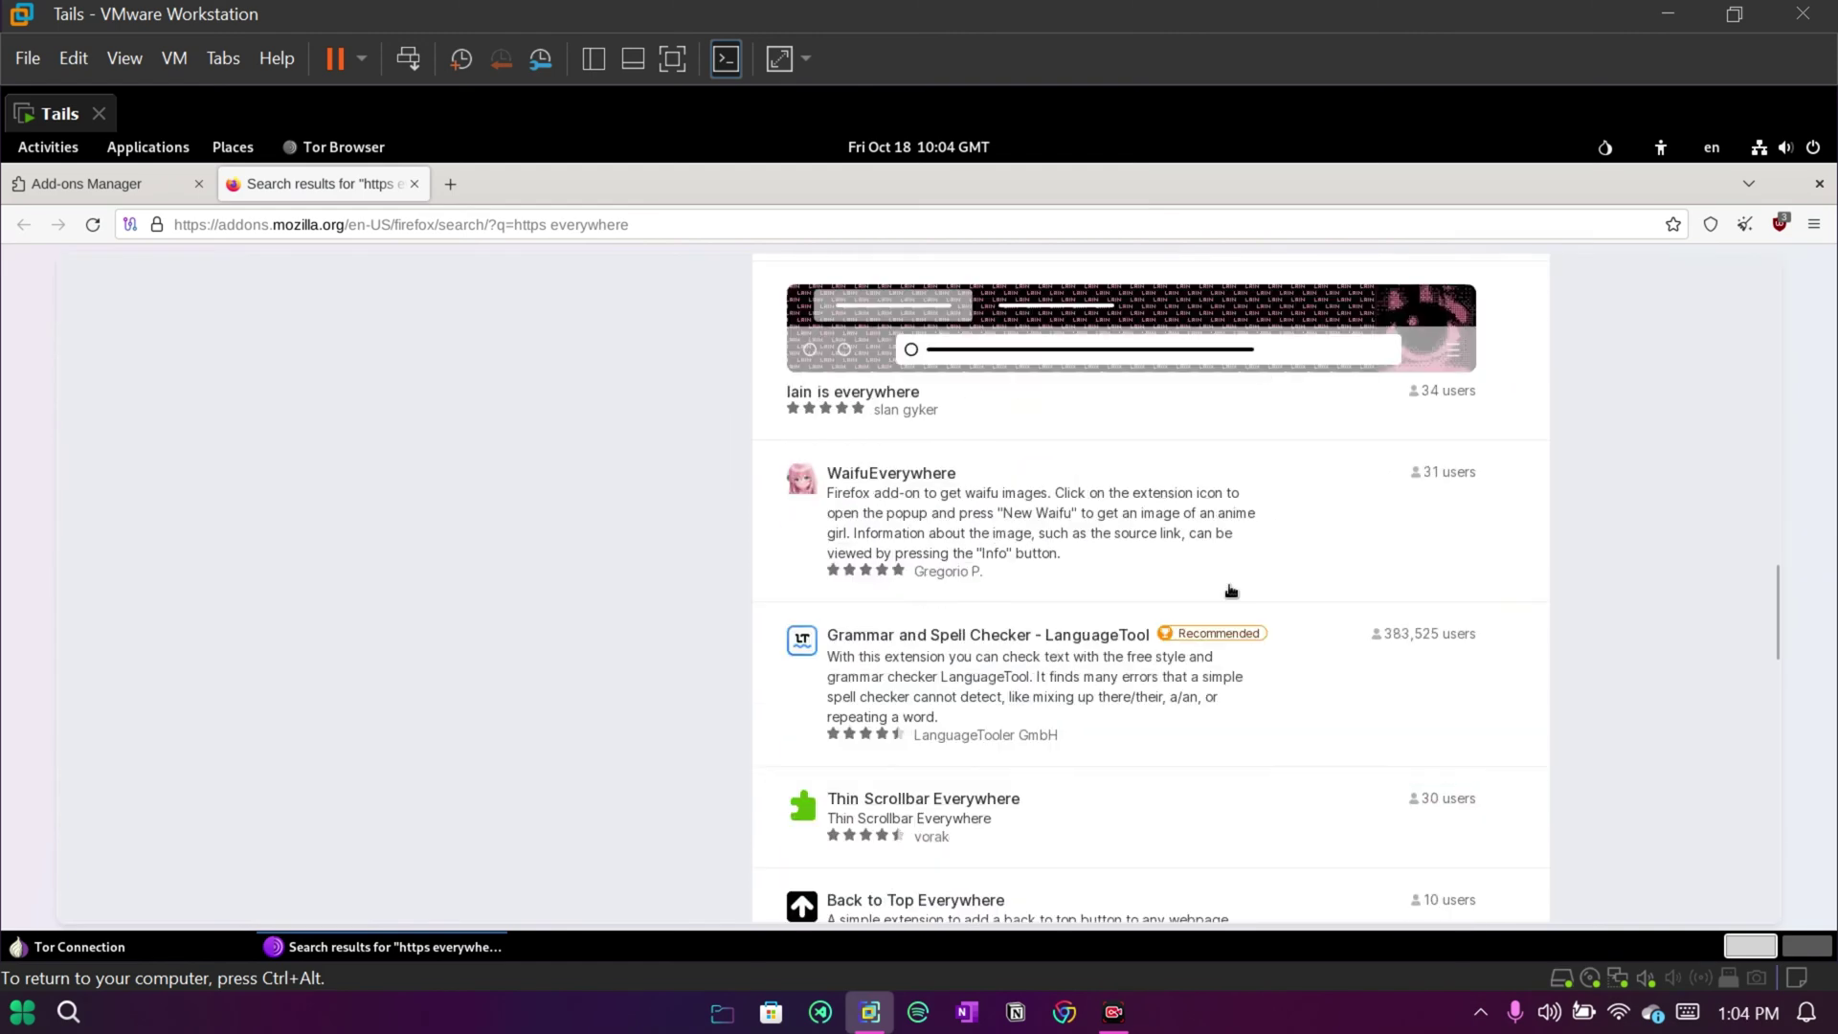
pyautogui.scroll(10, 1232, 589)
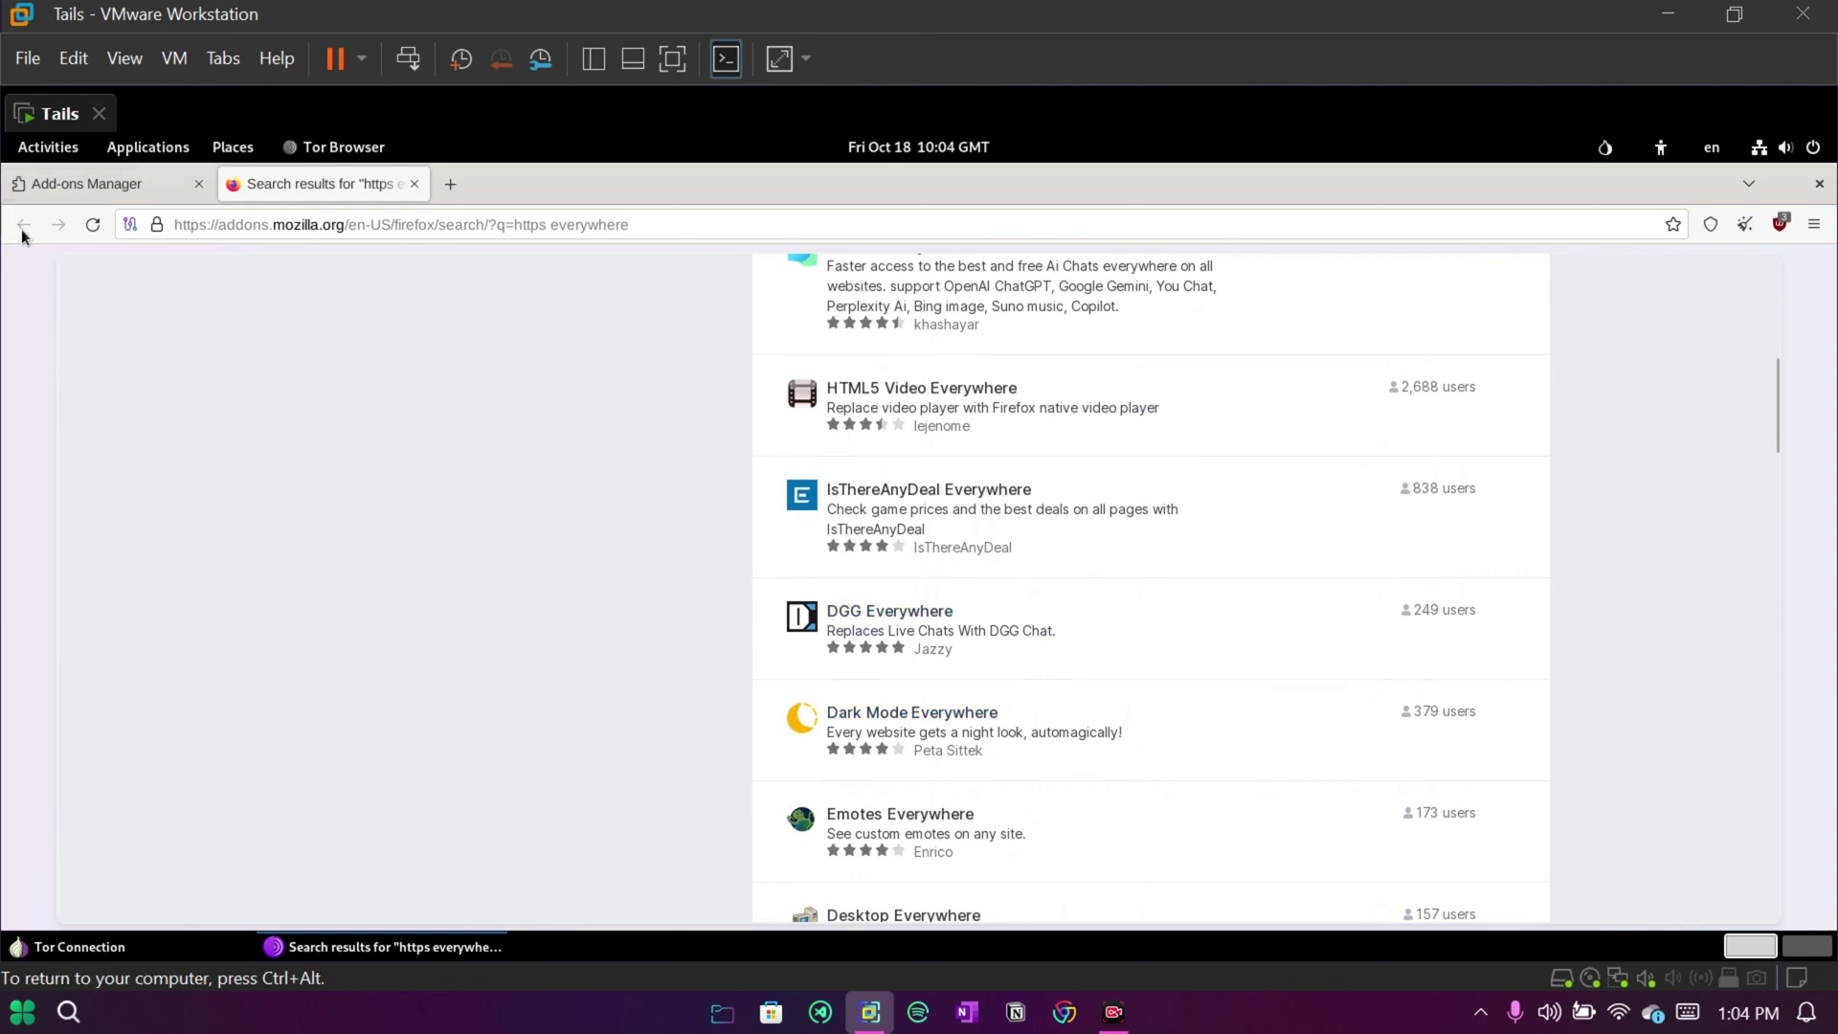
# Review the details and permissions of the uBlock Origin extension in the add-ons manager, and return to the extensions list
pyautogui.click(89, 178)
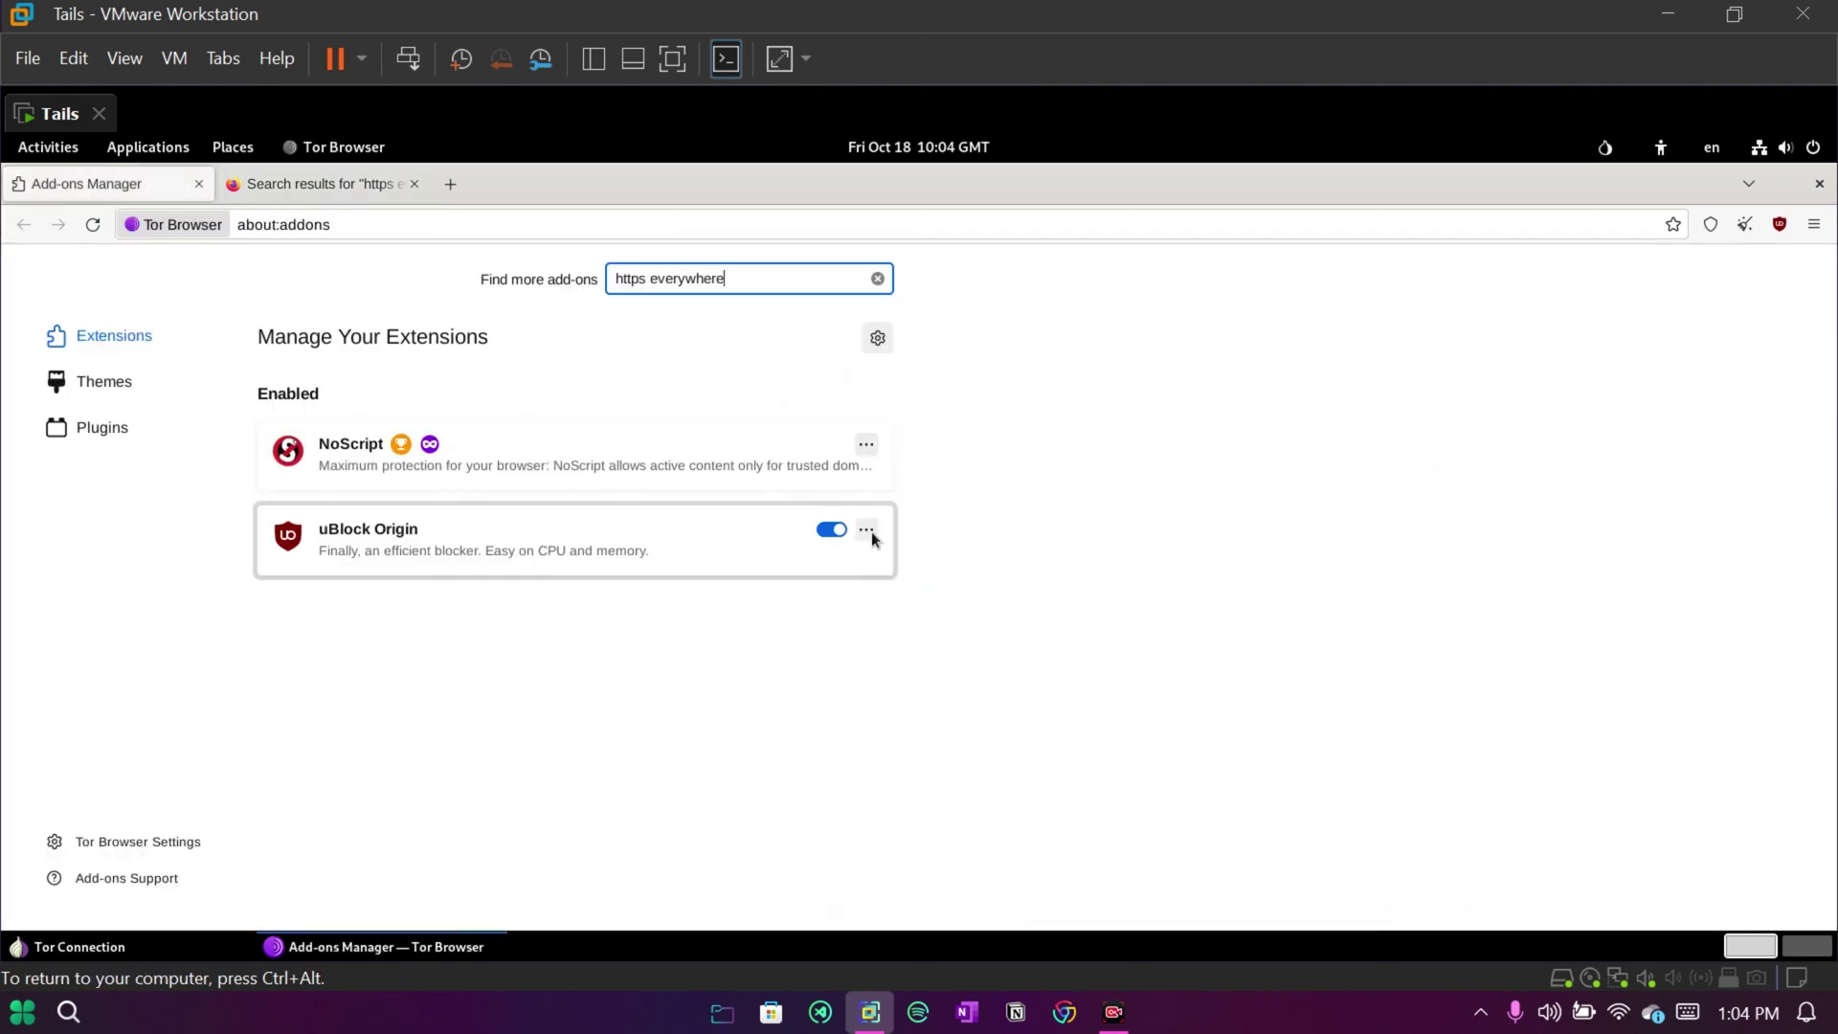
pyautogui.click(867, 530)
pyautogui.click(934, 572)
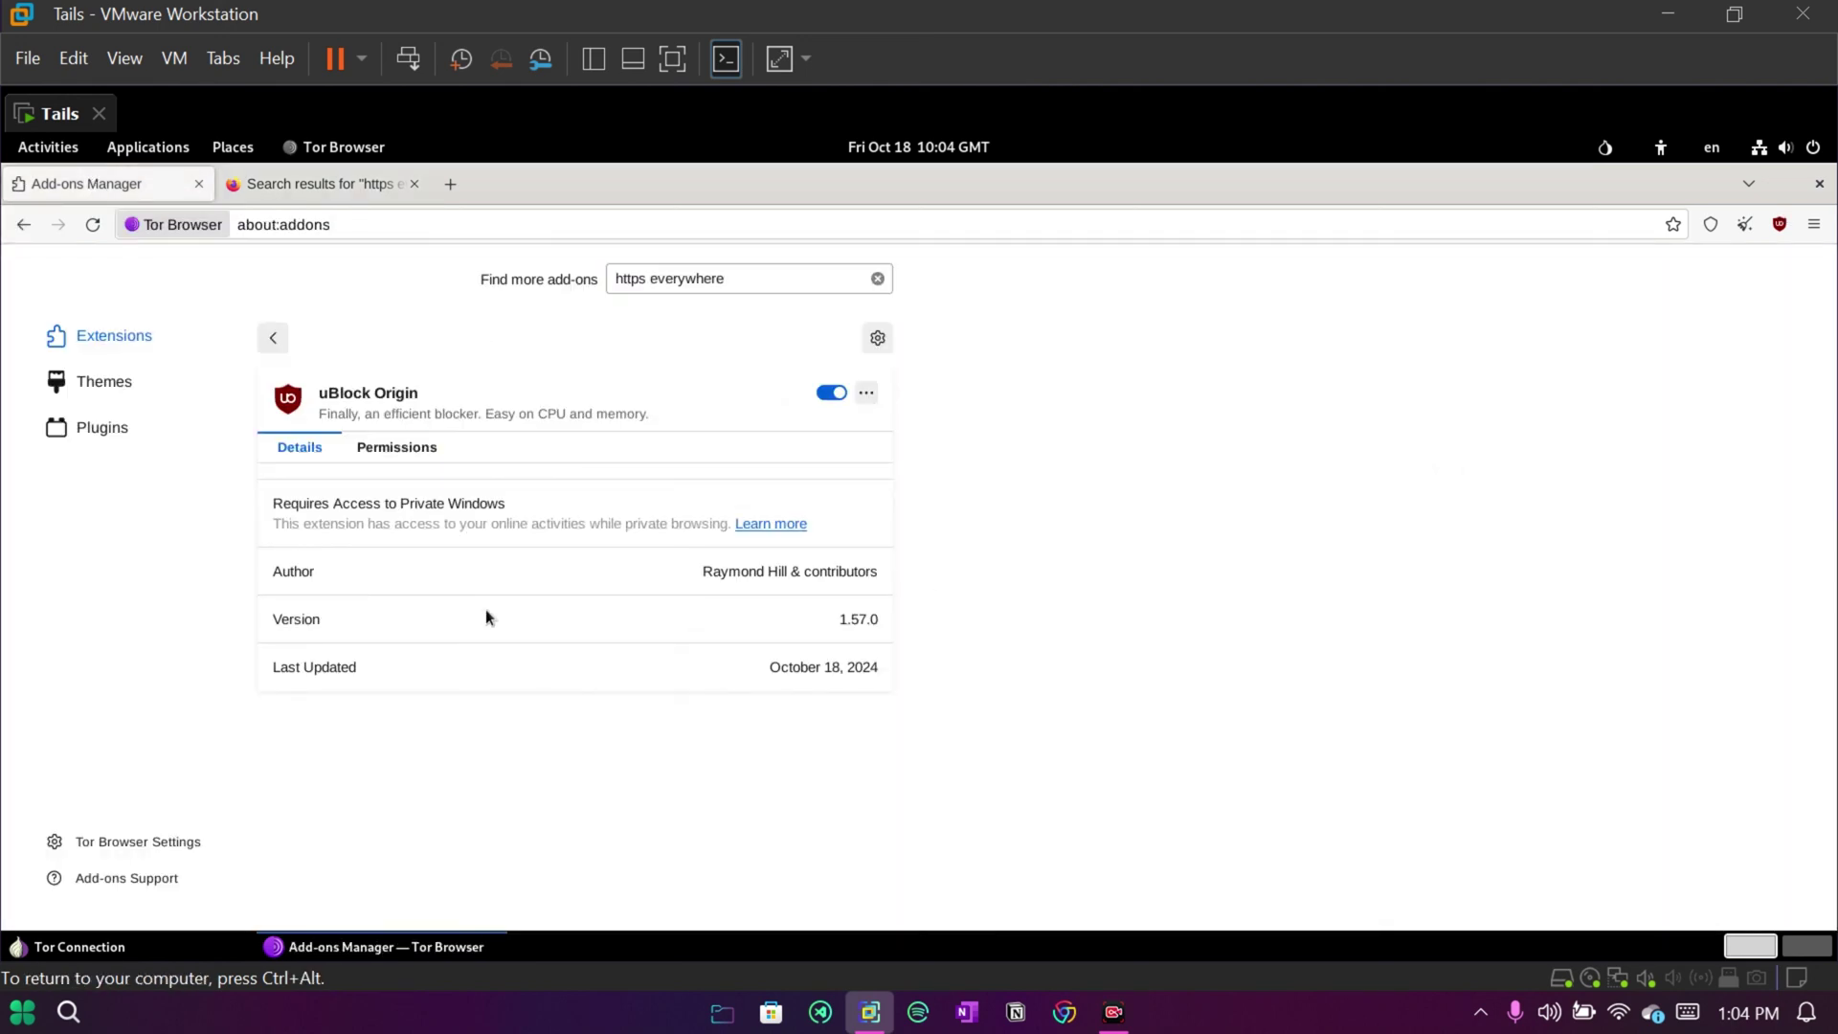
pyautogui.click(415, 455)
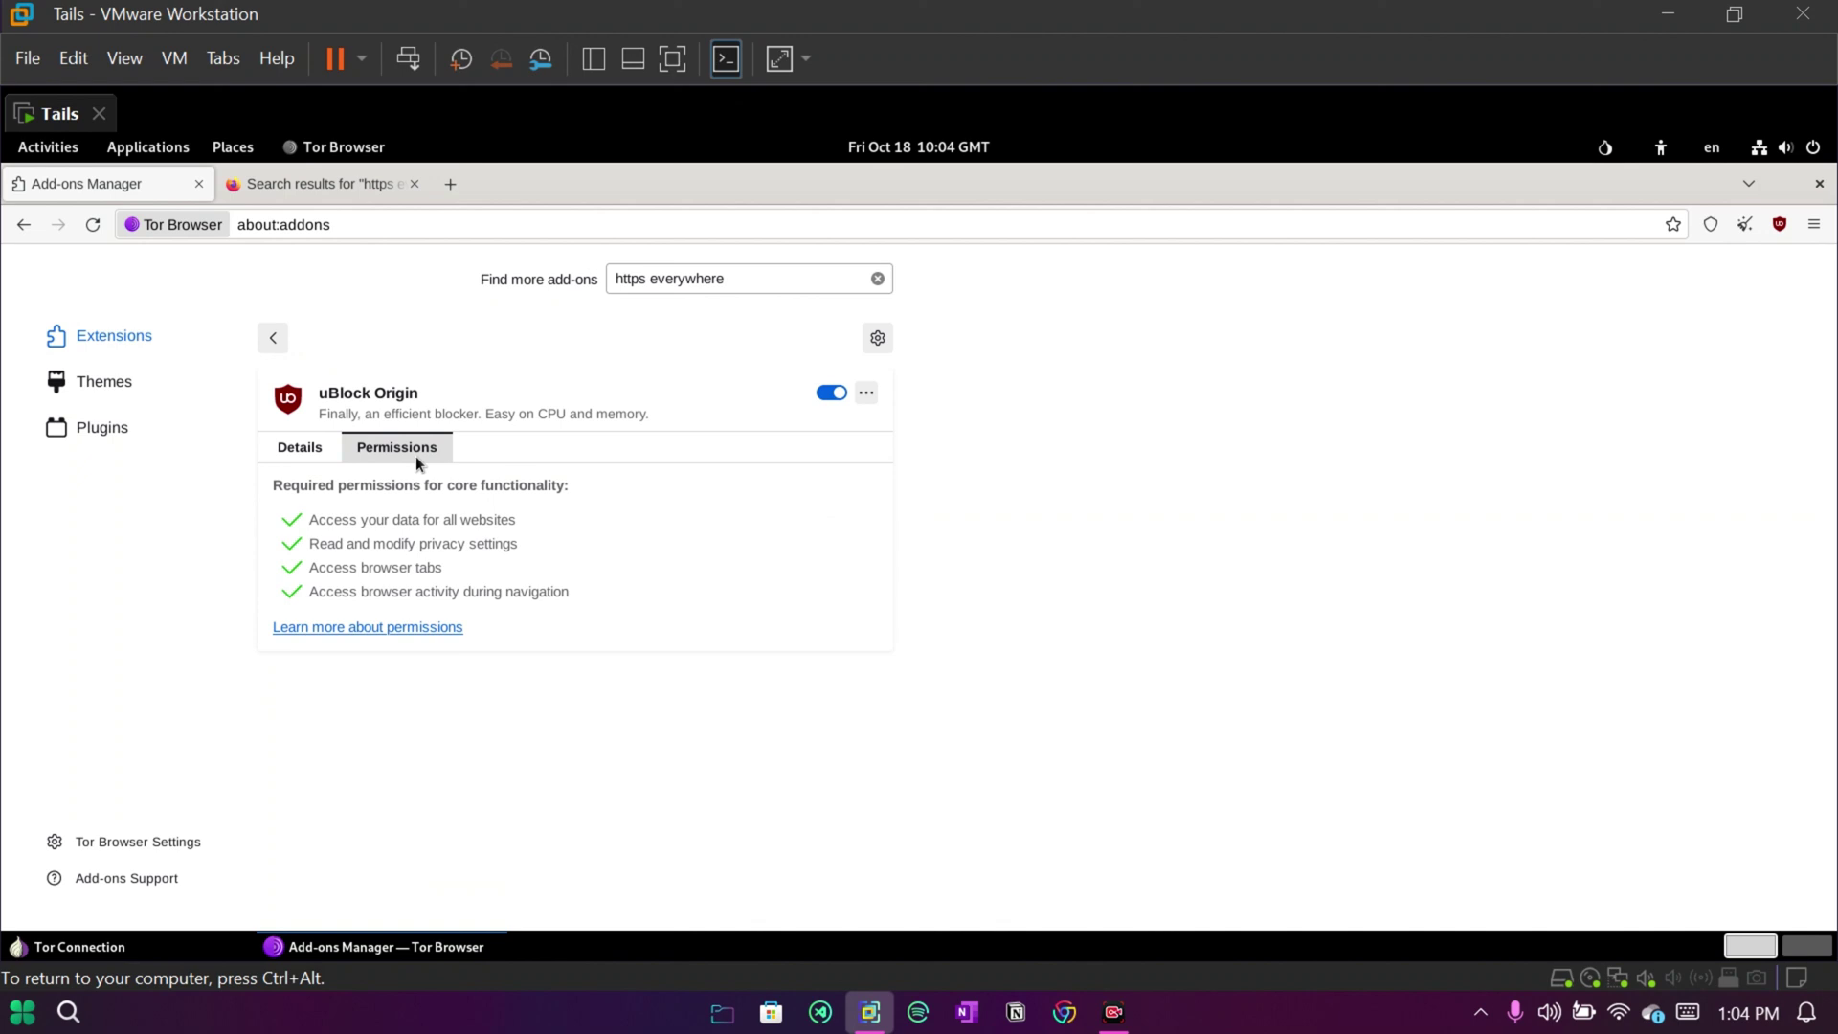
pyautogui.click(302, 453)
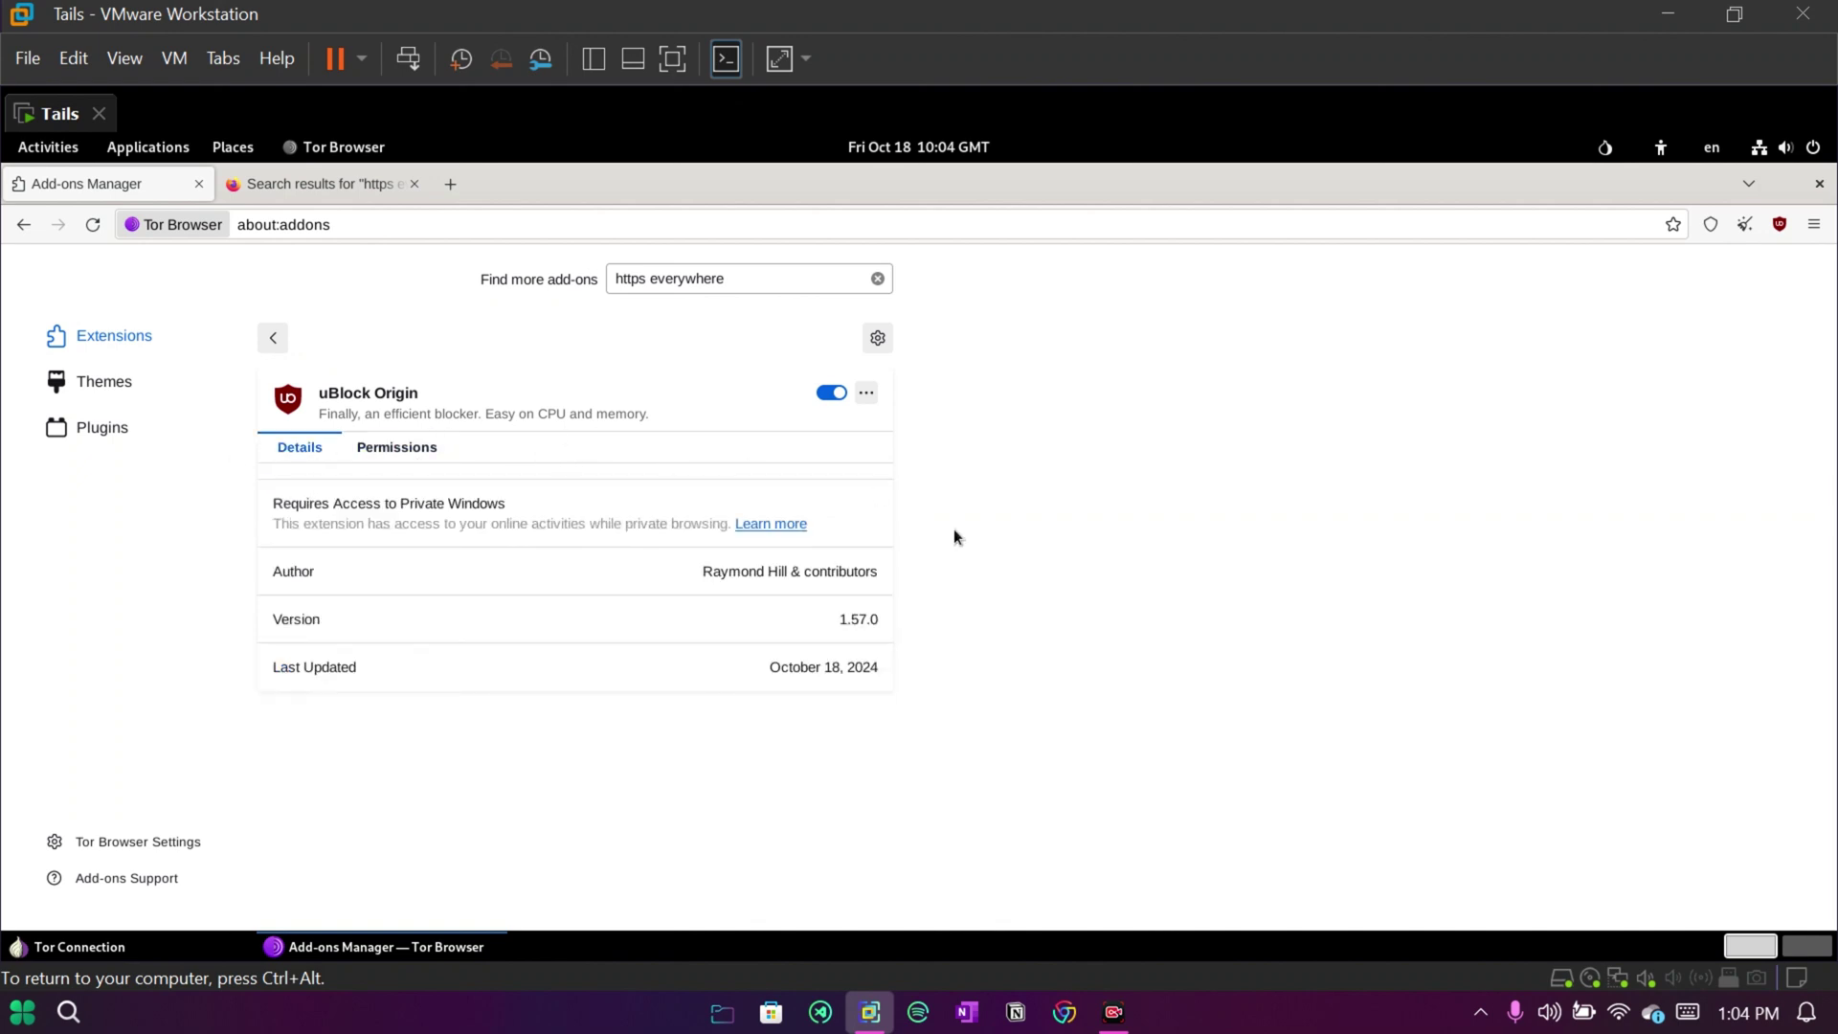
pyautogui.click(271, 337)
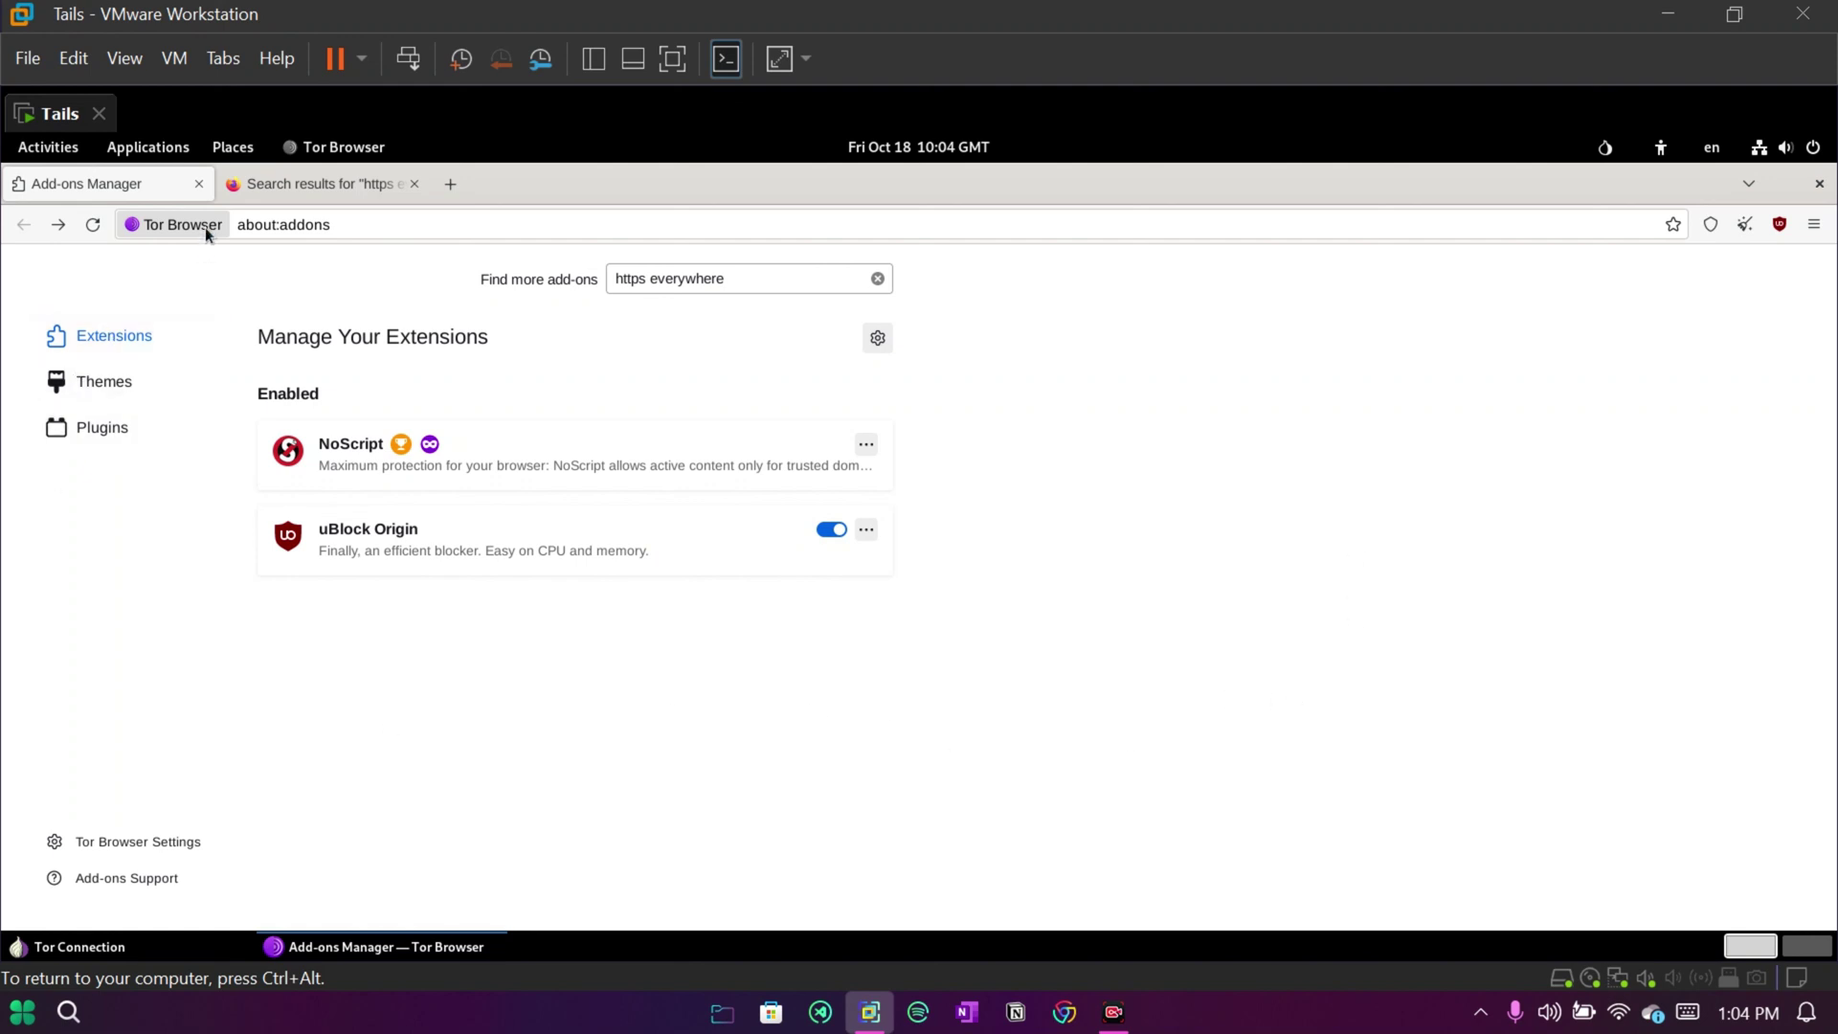
# Close the add-on search results and open the browser's Privacy & Security settings in a new tab
pyautogui.click(332, 190)
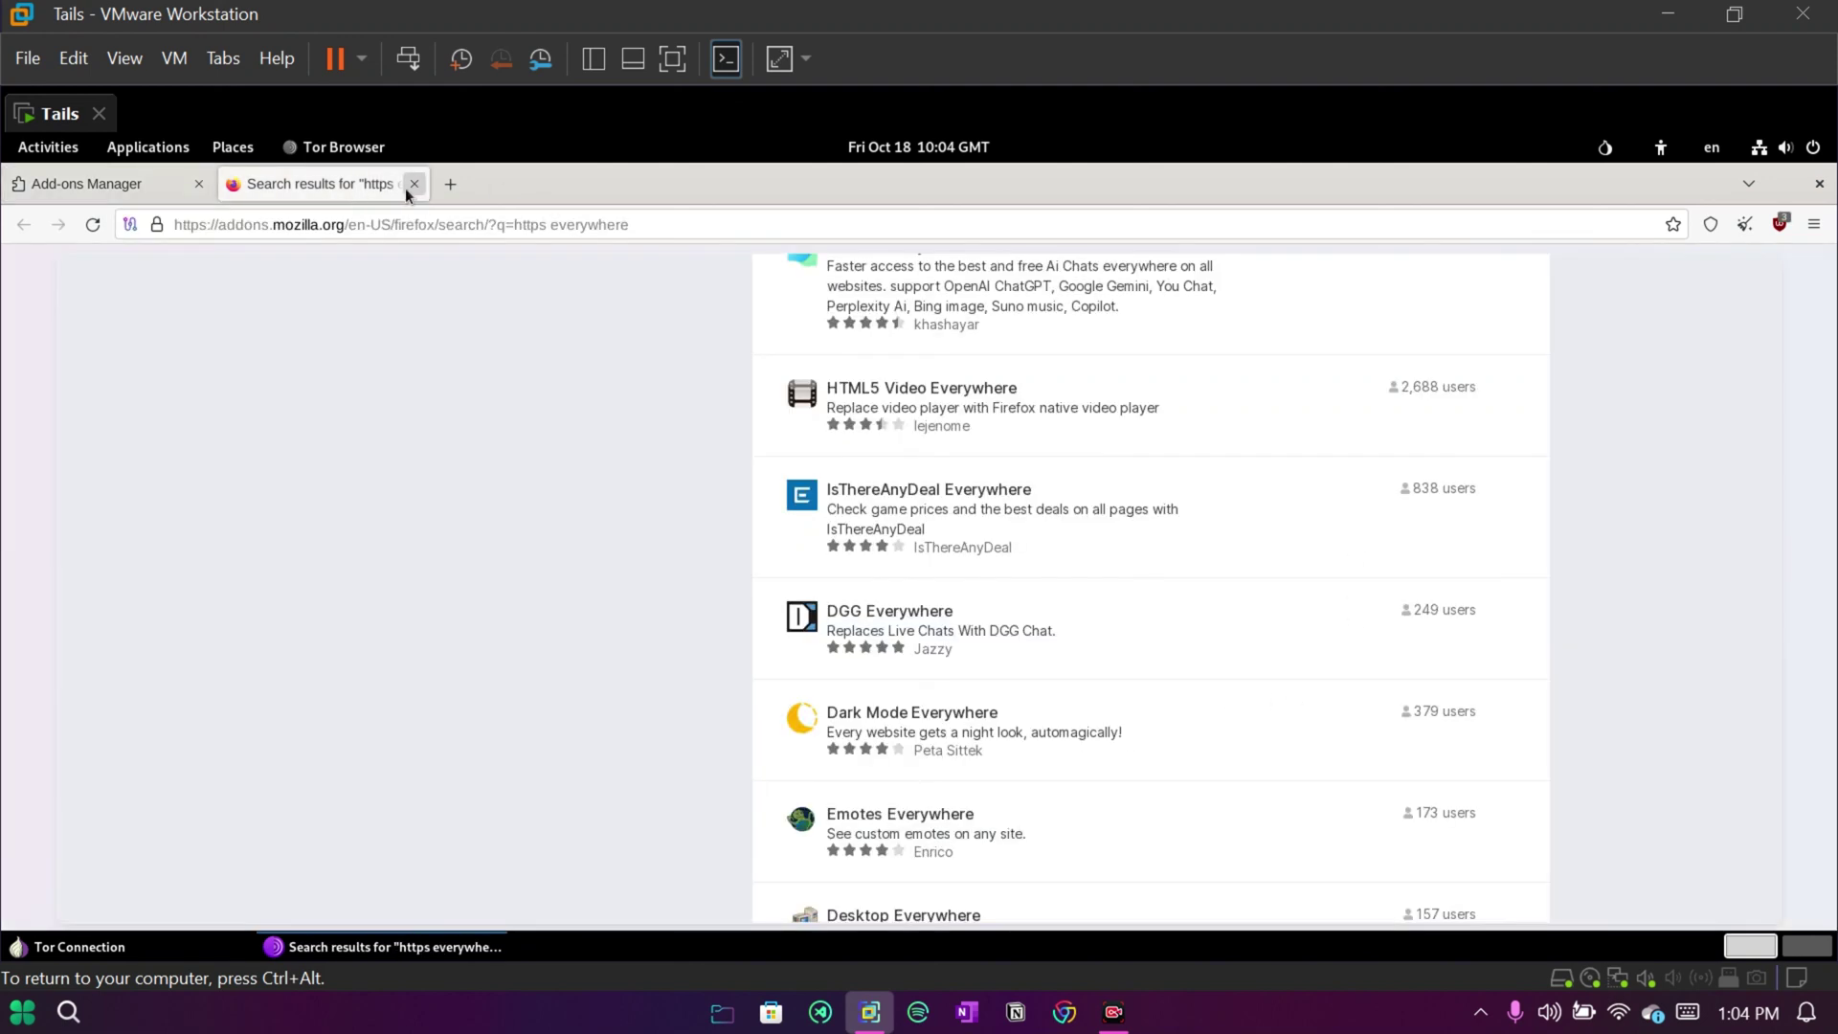
pyautogui.click(410, 185)
pyautogui.click(234, 185)
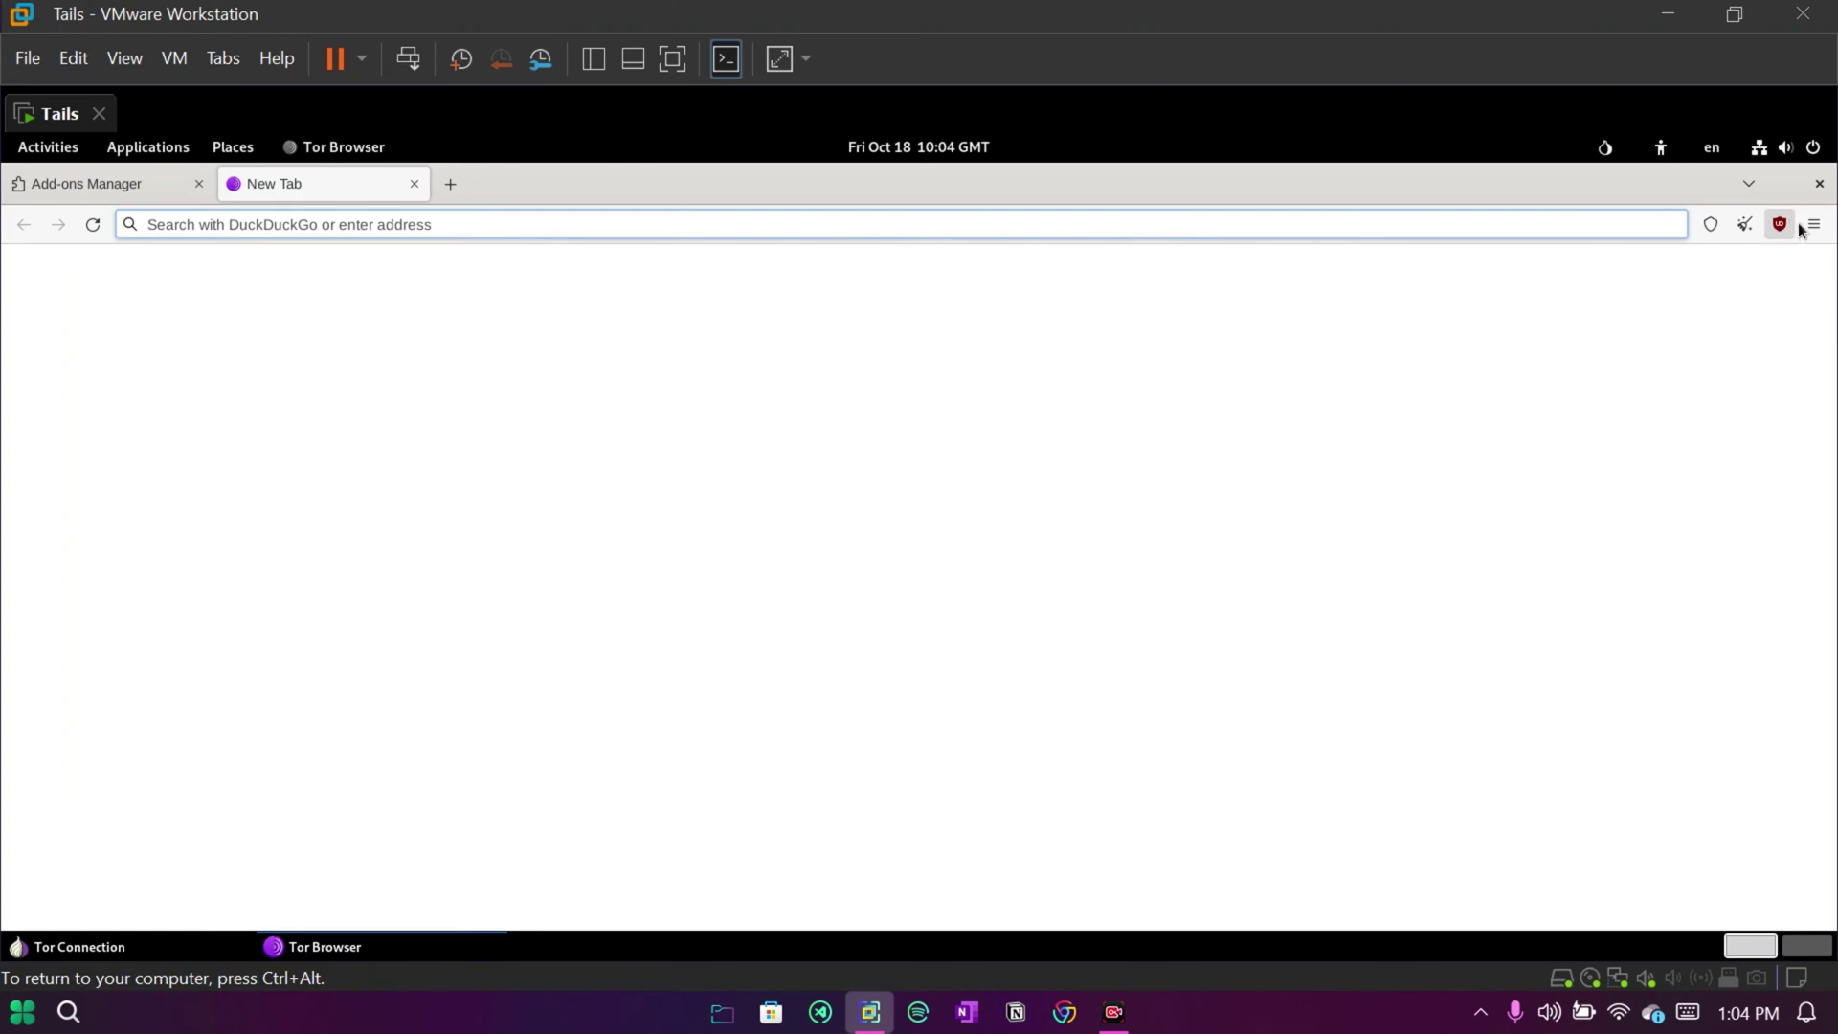
pyautogui.click(1814, 224)
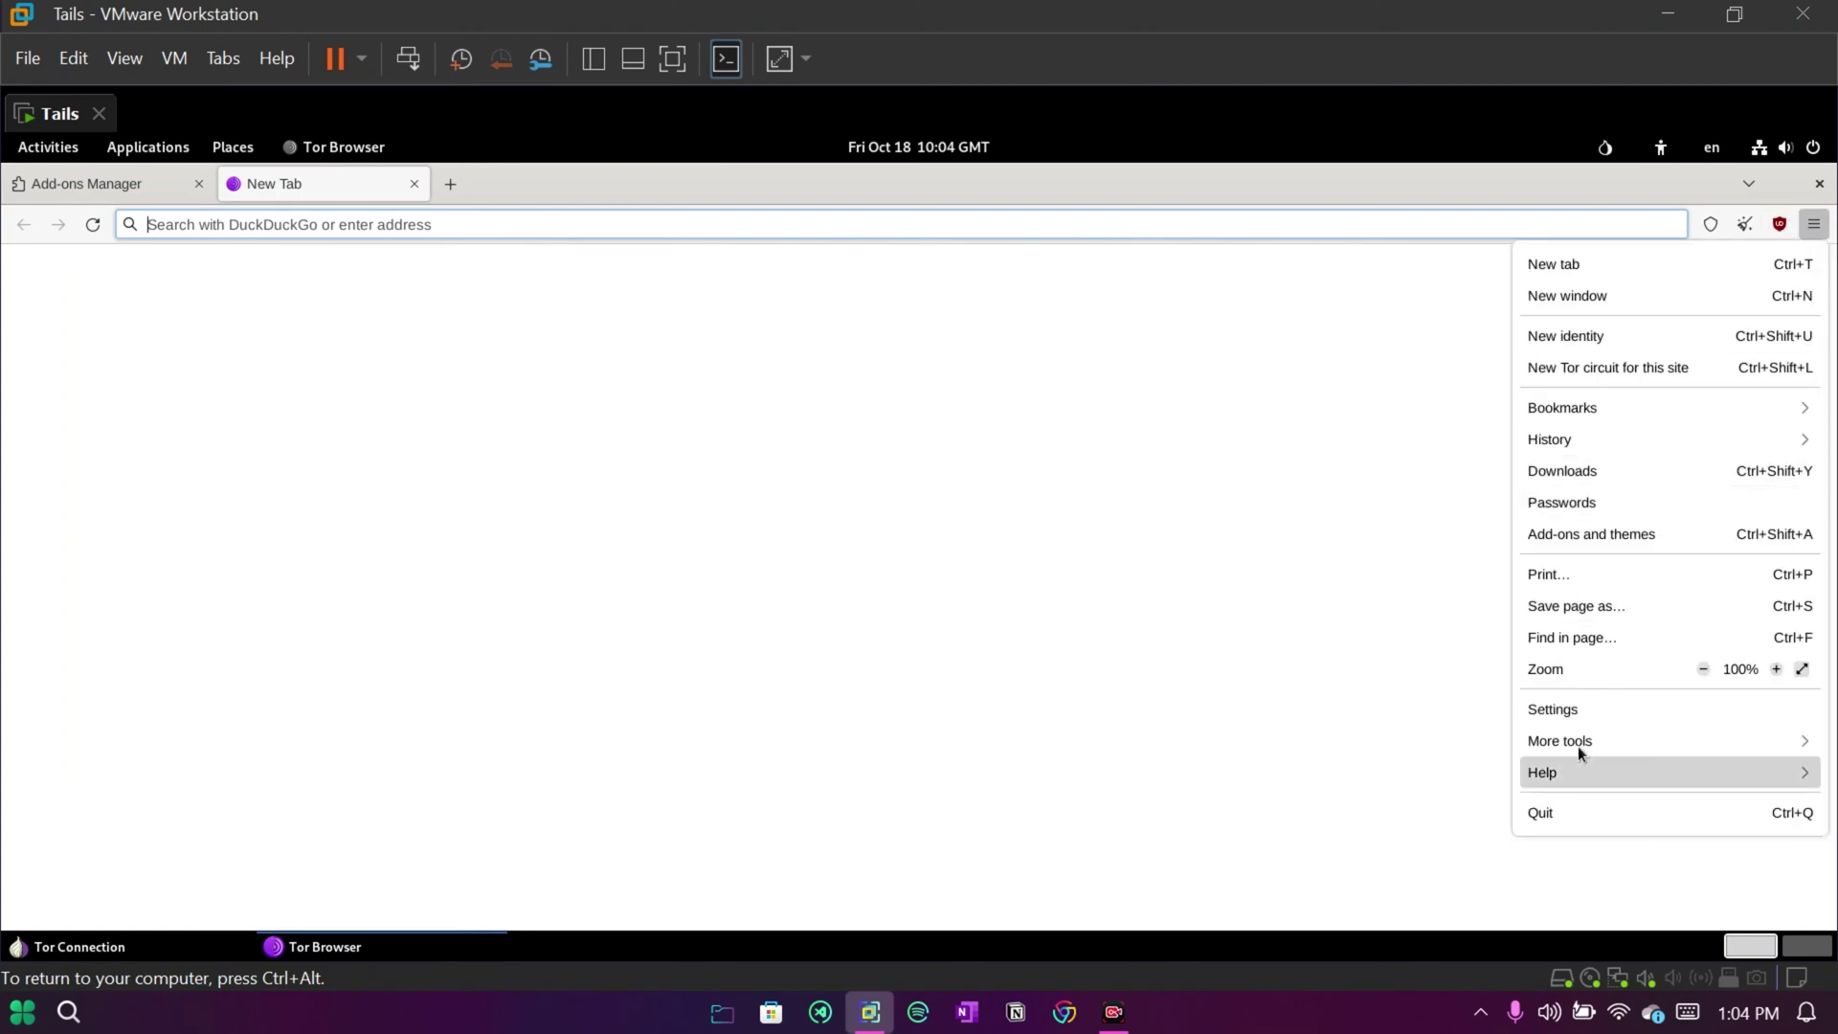
pyautogui.click(1583, 710)
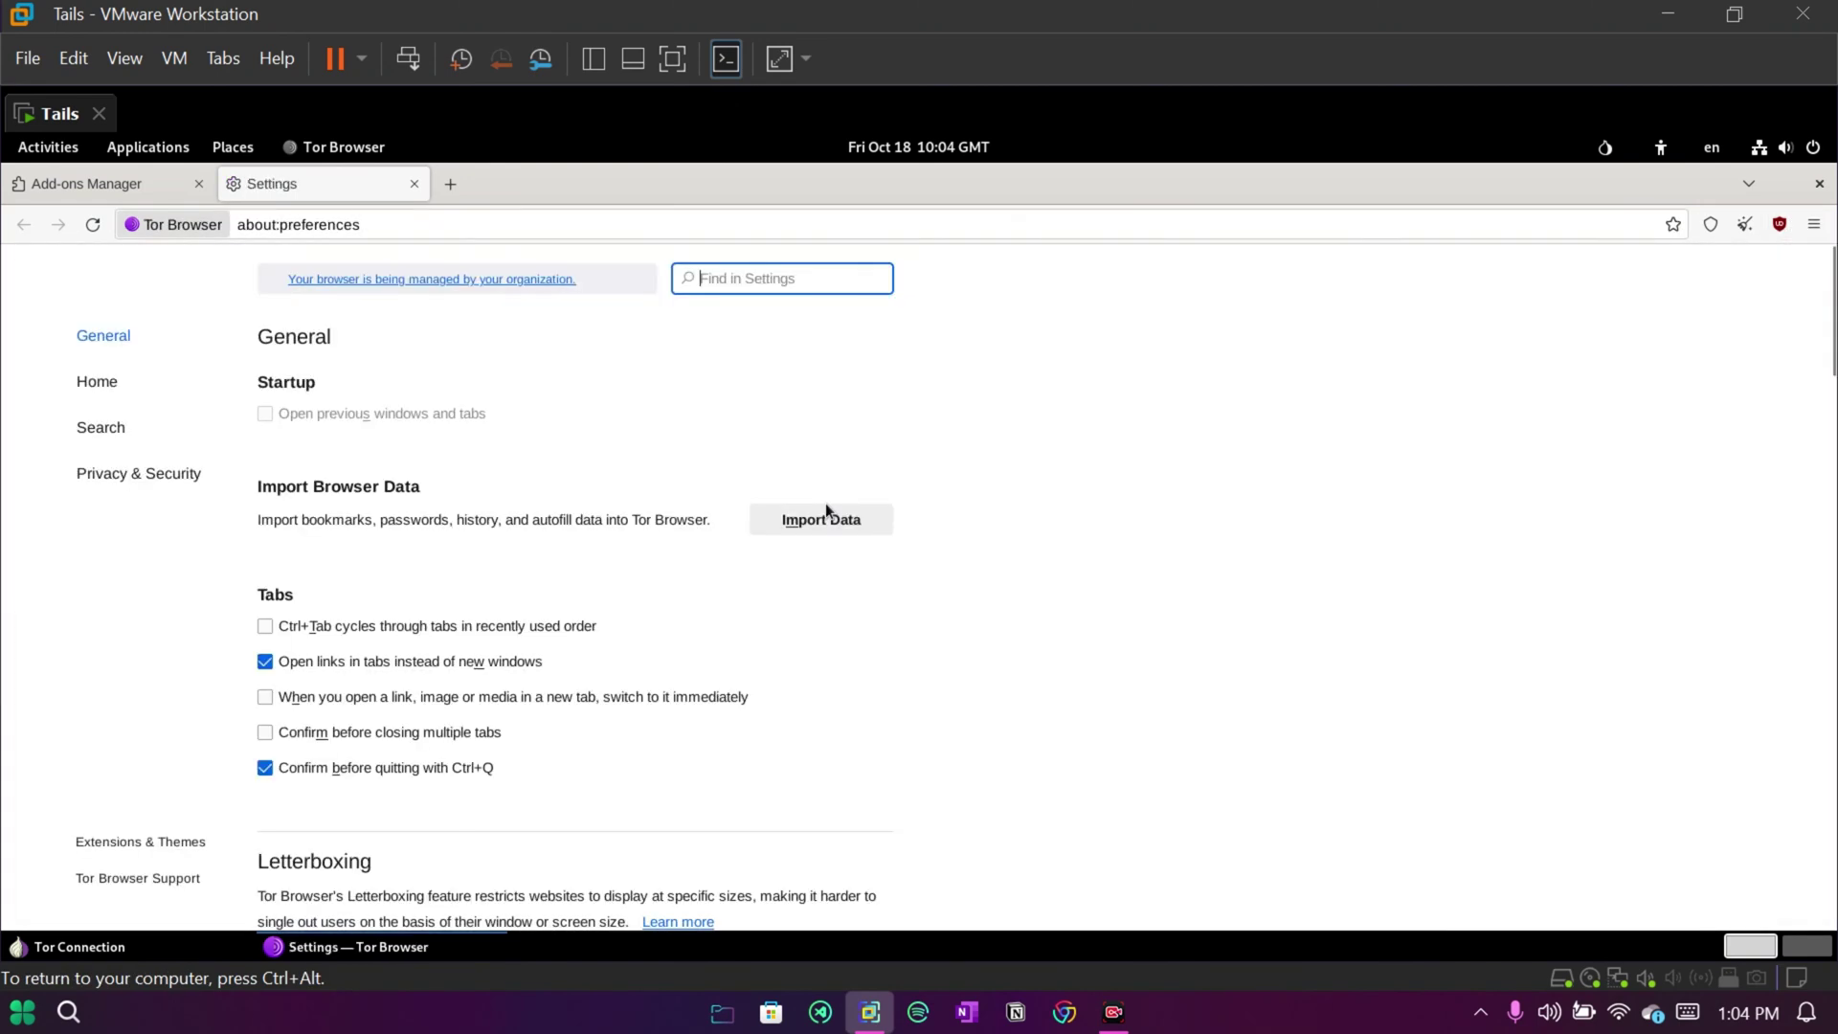
pyautogui.click(140, 476)
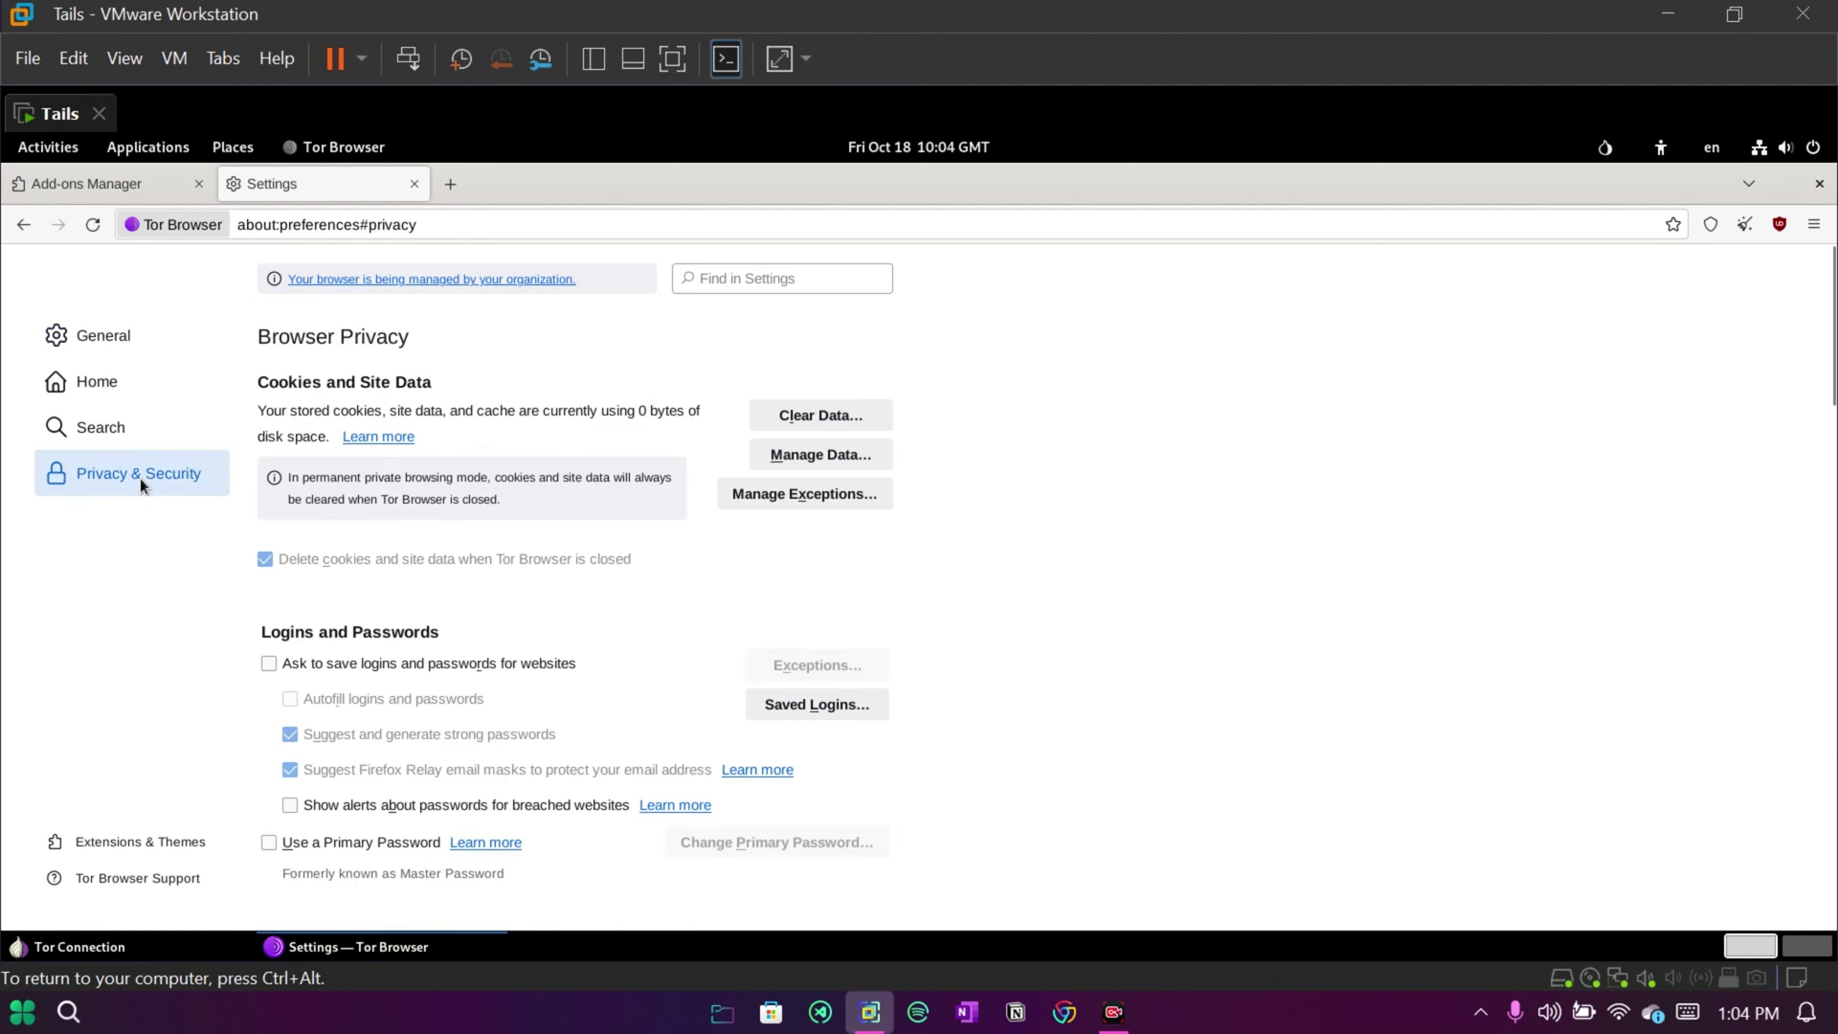
# Examine the privacy settings for cookies and site data, logins and passwords, history, address bar suggestions and permissions
pyautogui.scroll(-5, 760, 624)
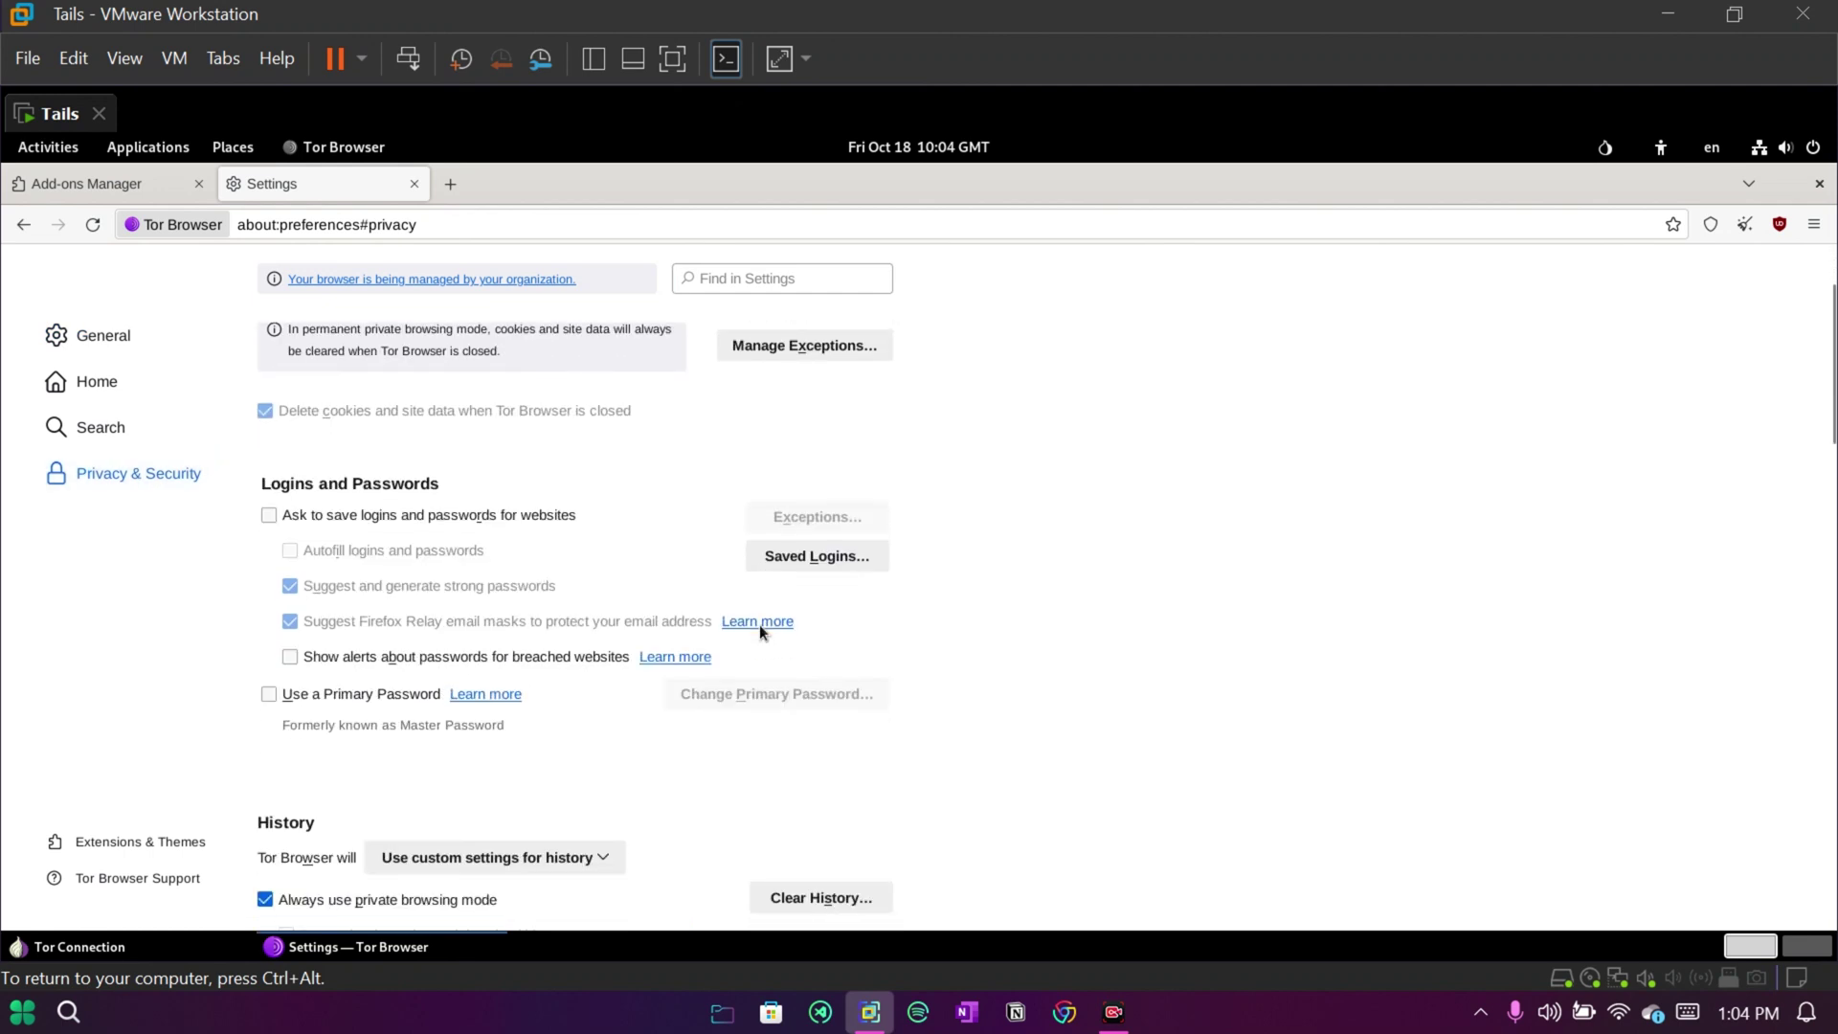
pyautogui.scroll(-4, 761, 624)
pyautogui.scroll(1, 764, 621)
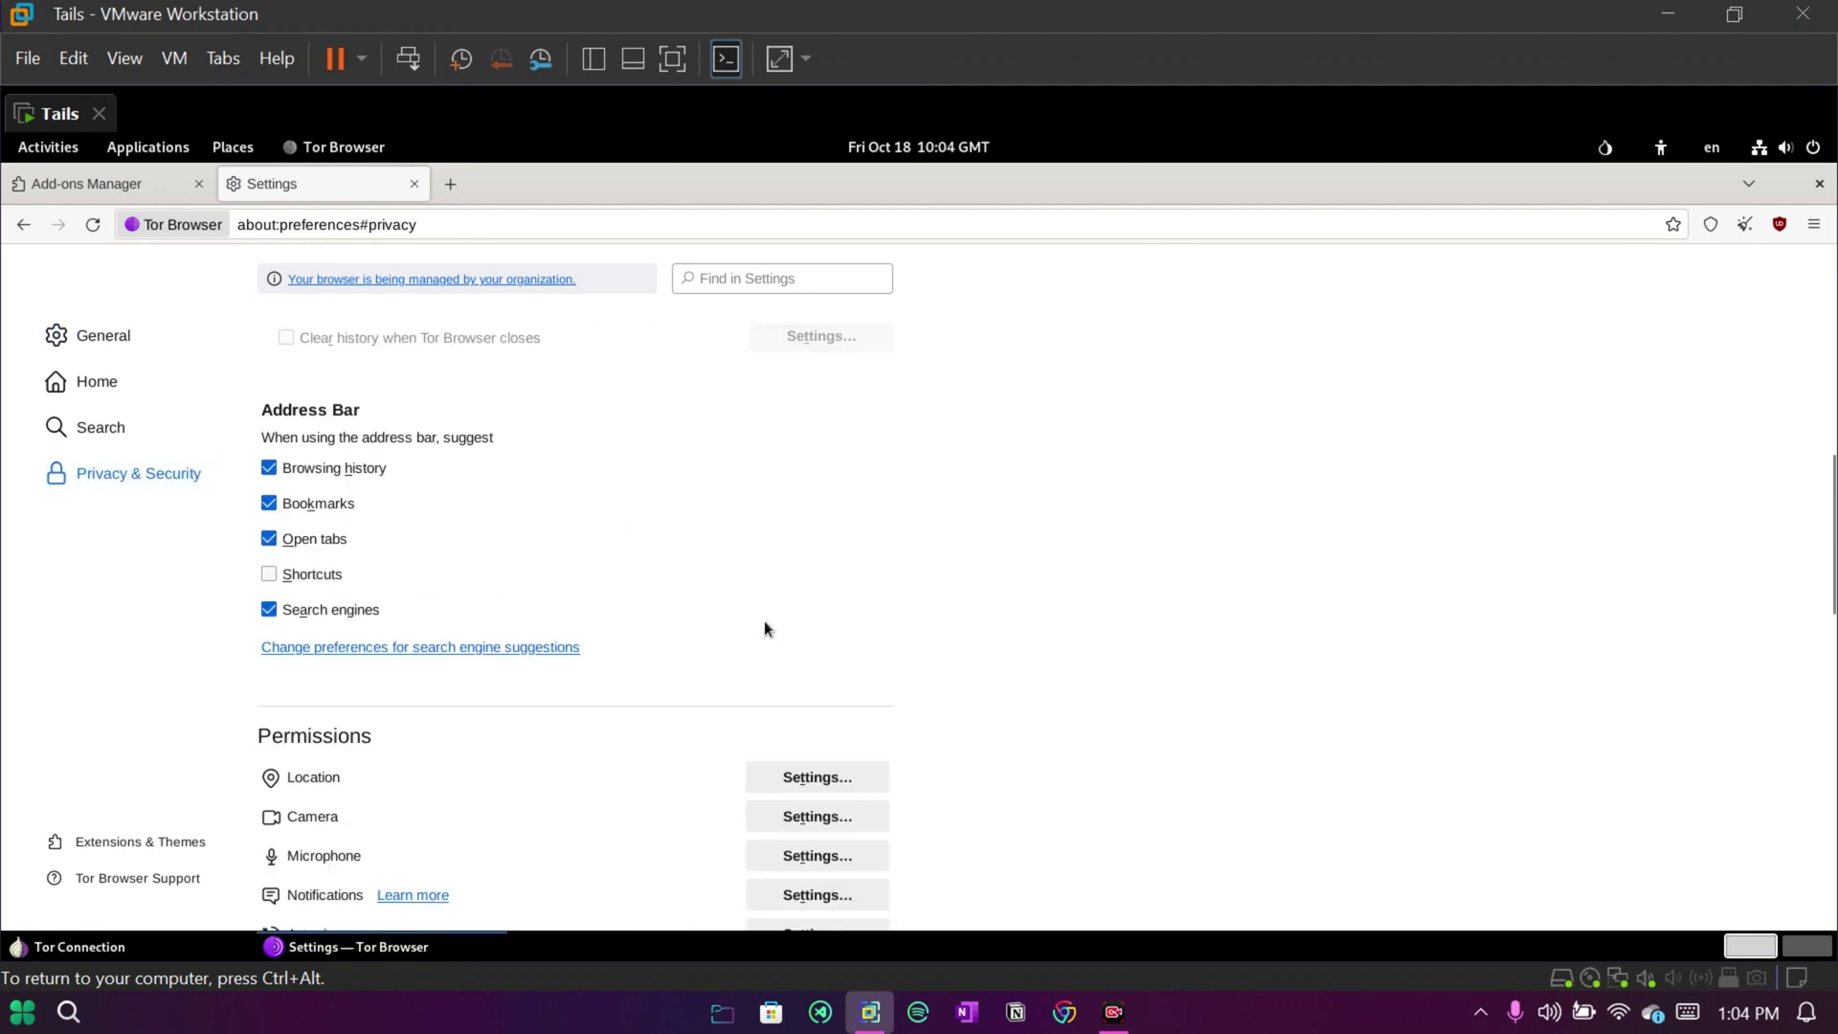
pyautogui.scroll(4, 762, 513)
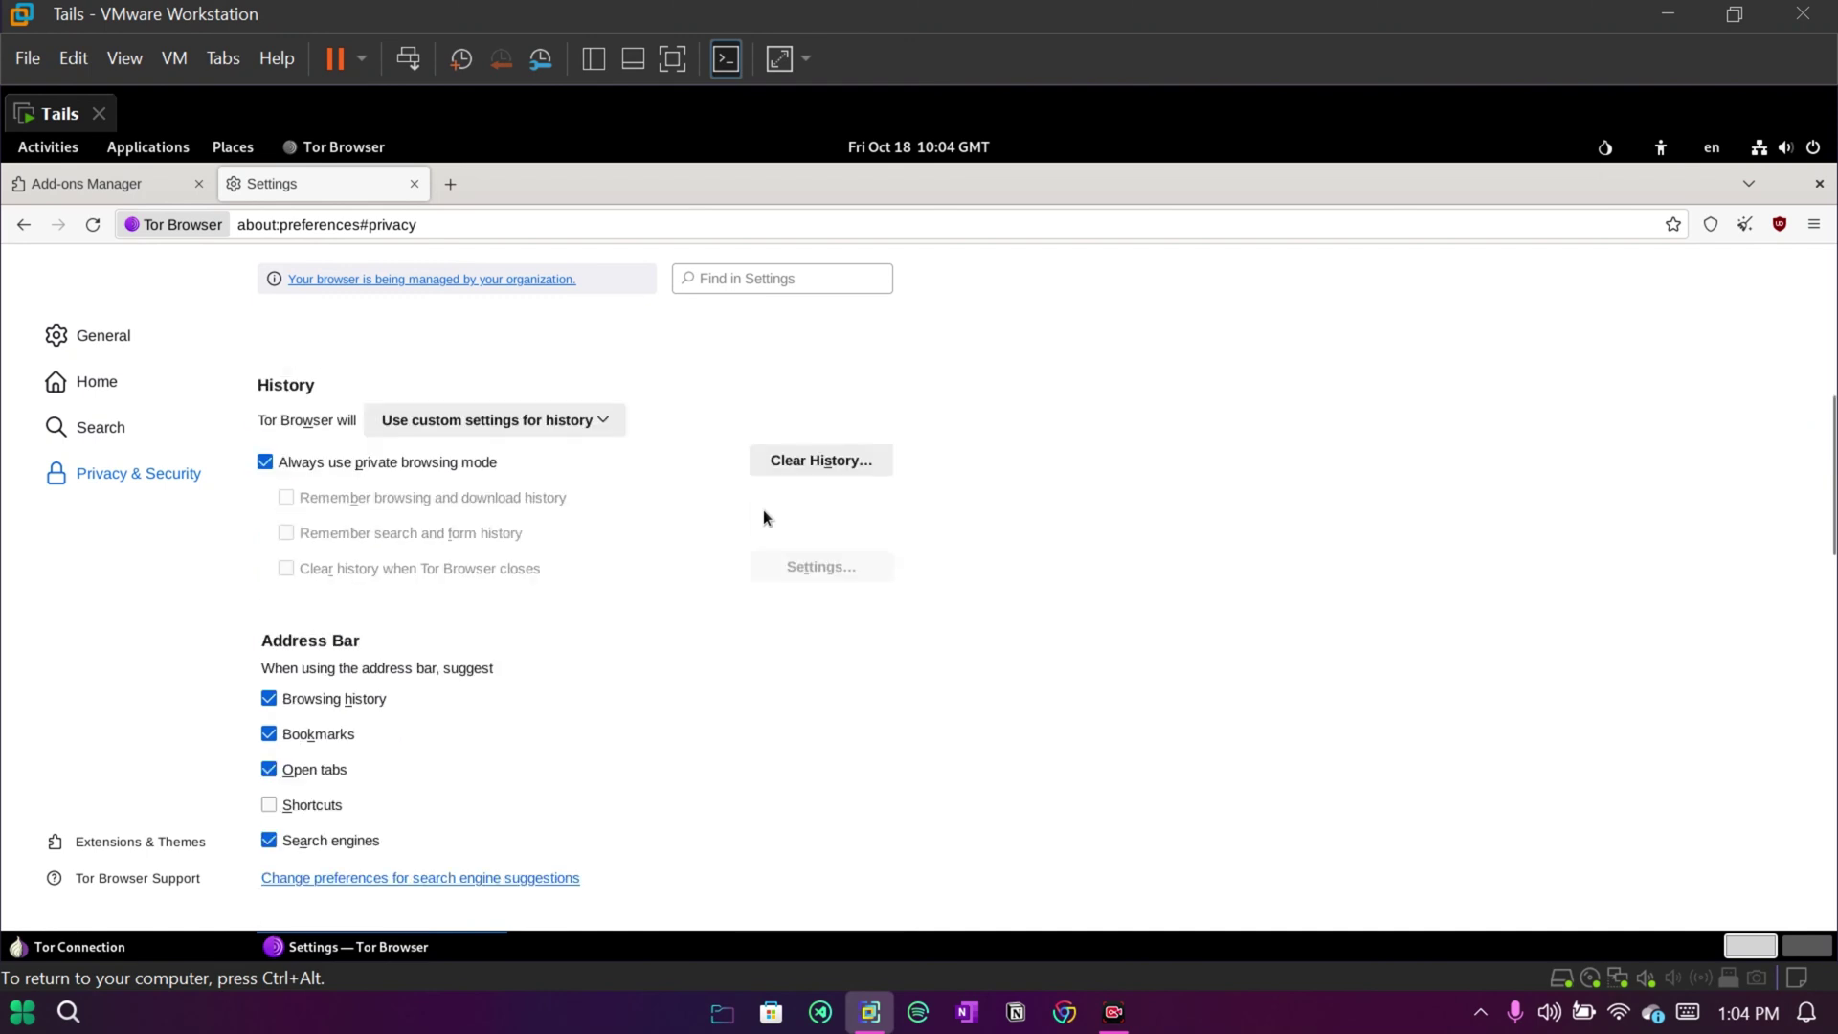
pyautogui.scroll(2, 693, 513)
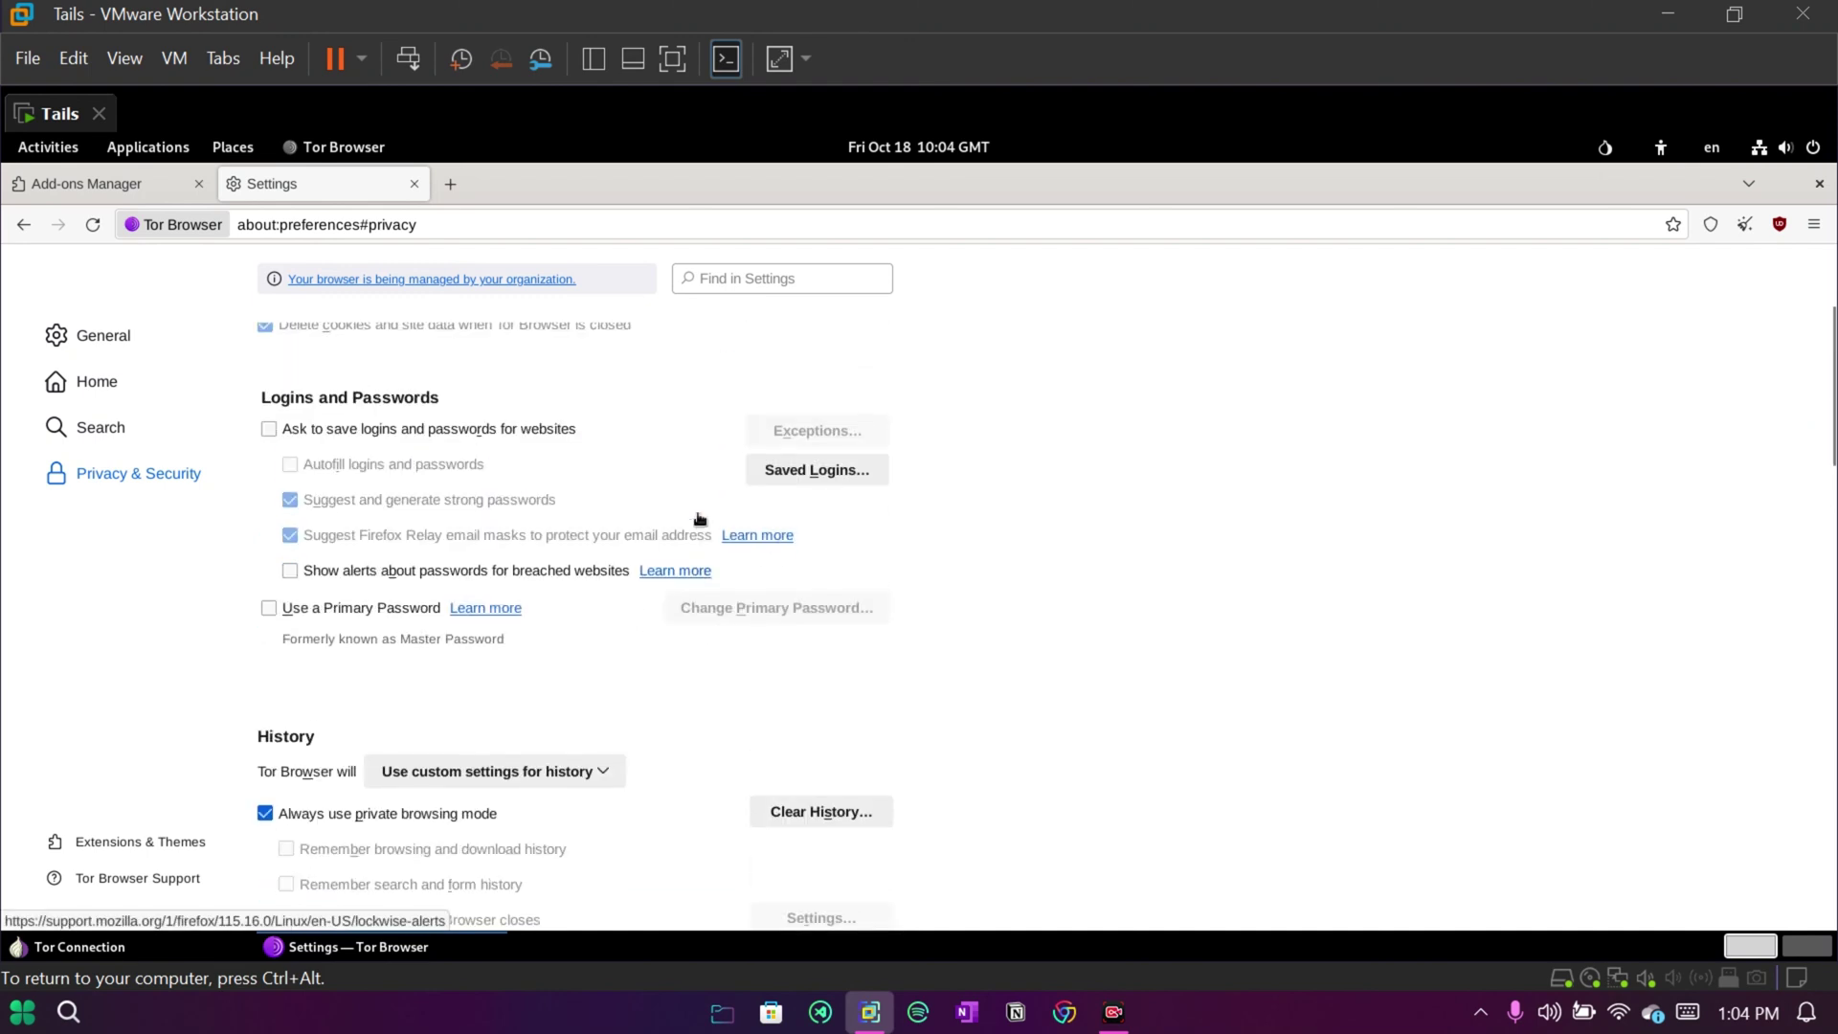
pyautogui.scroll(-2, 697, 513)
pyautogui.scroll(4, 697, 517)
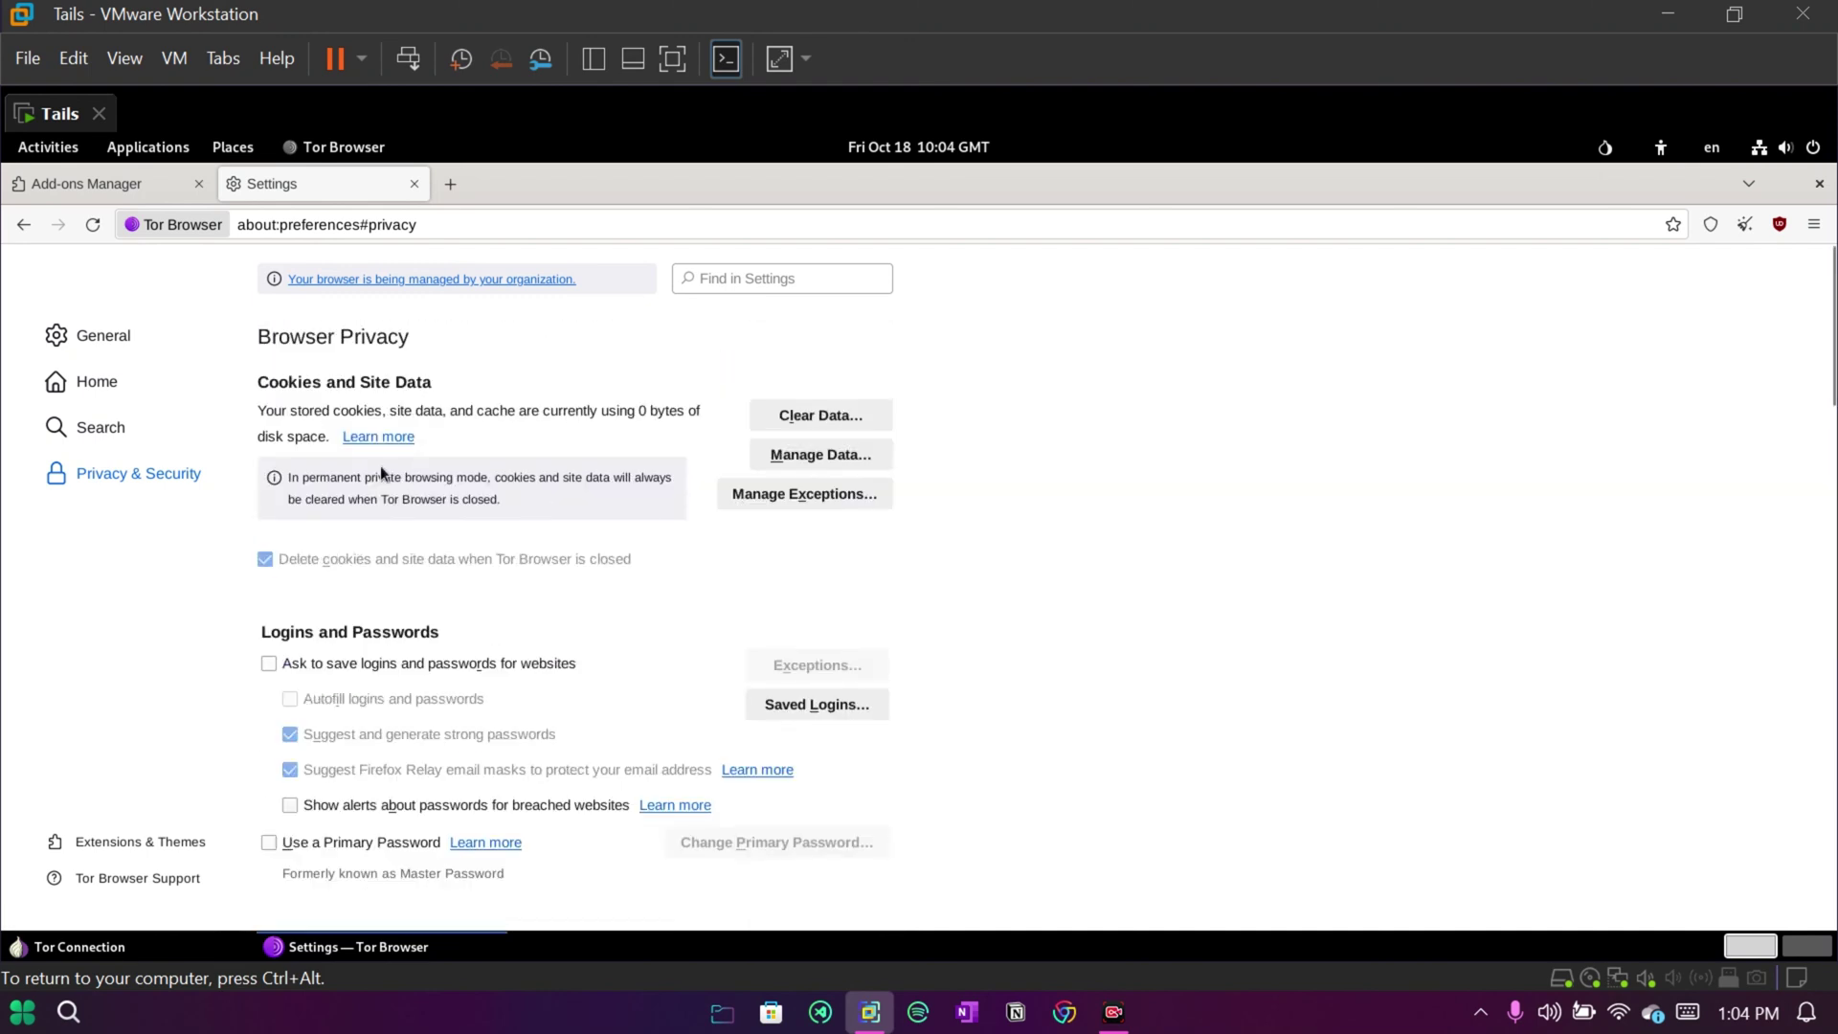
pyautogui.scroll(-6, 767, 434)
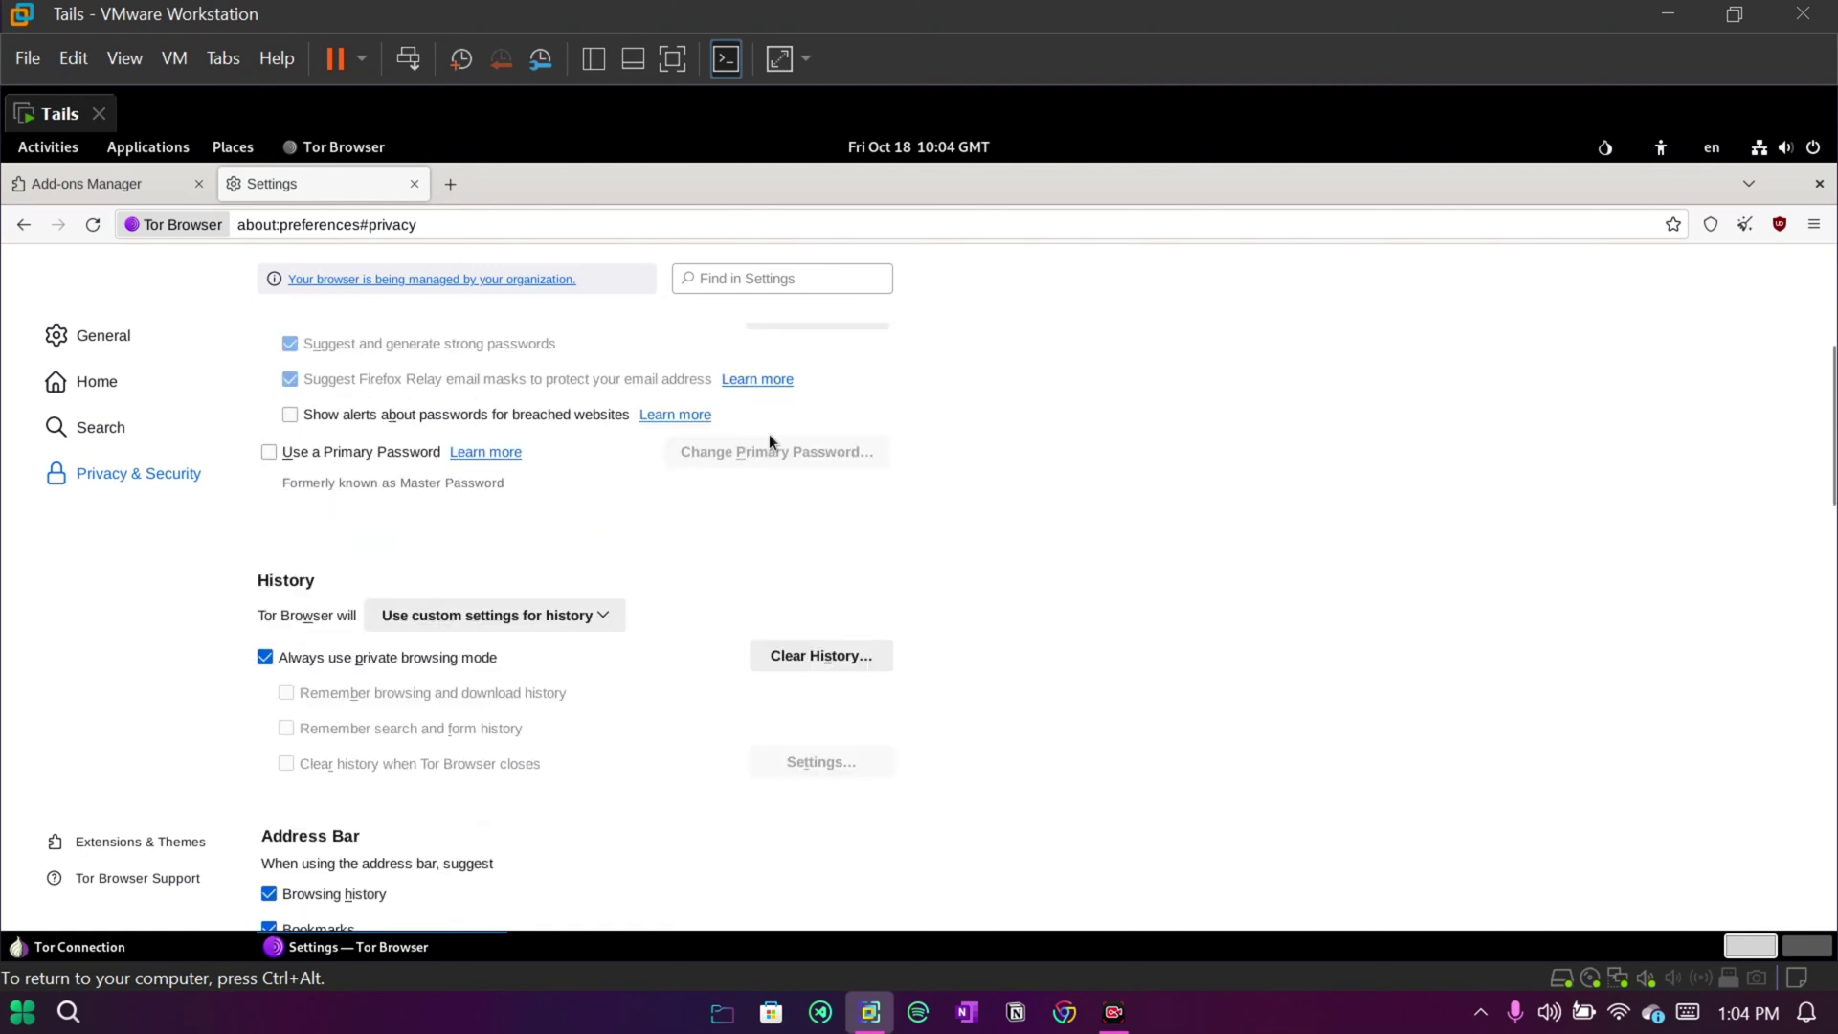
# Set the browser's security level to Safest and go back to the add-ons manager
pyautogui.scroll(-10, 768, 433)
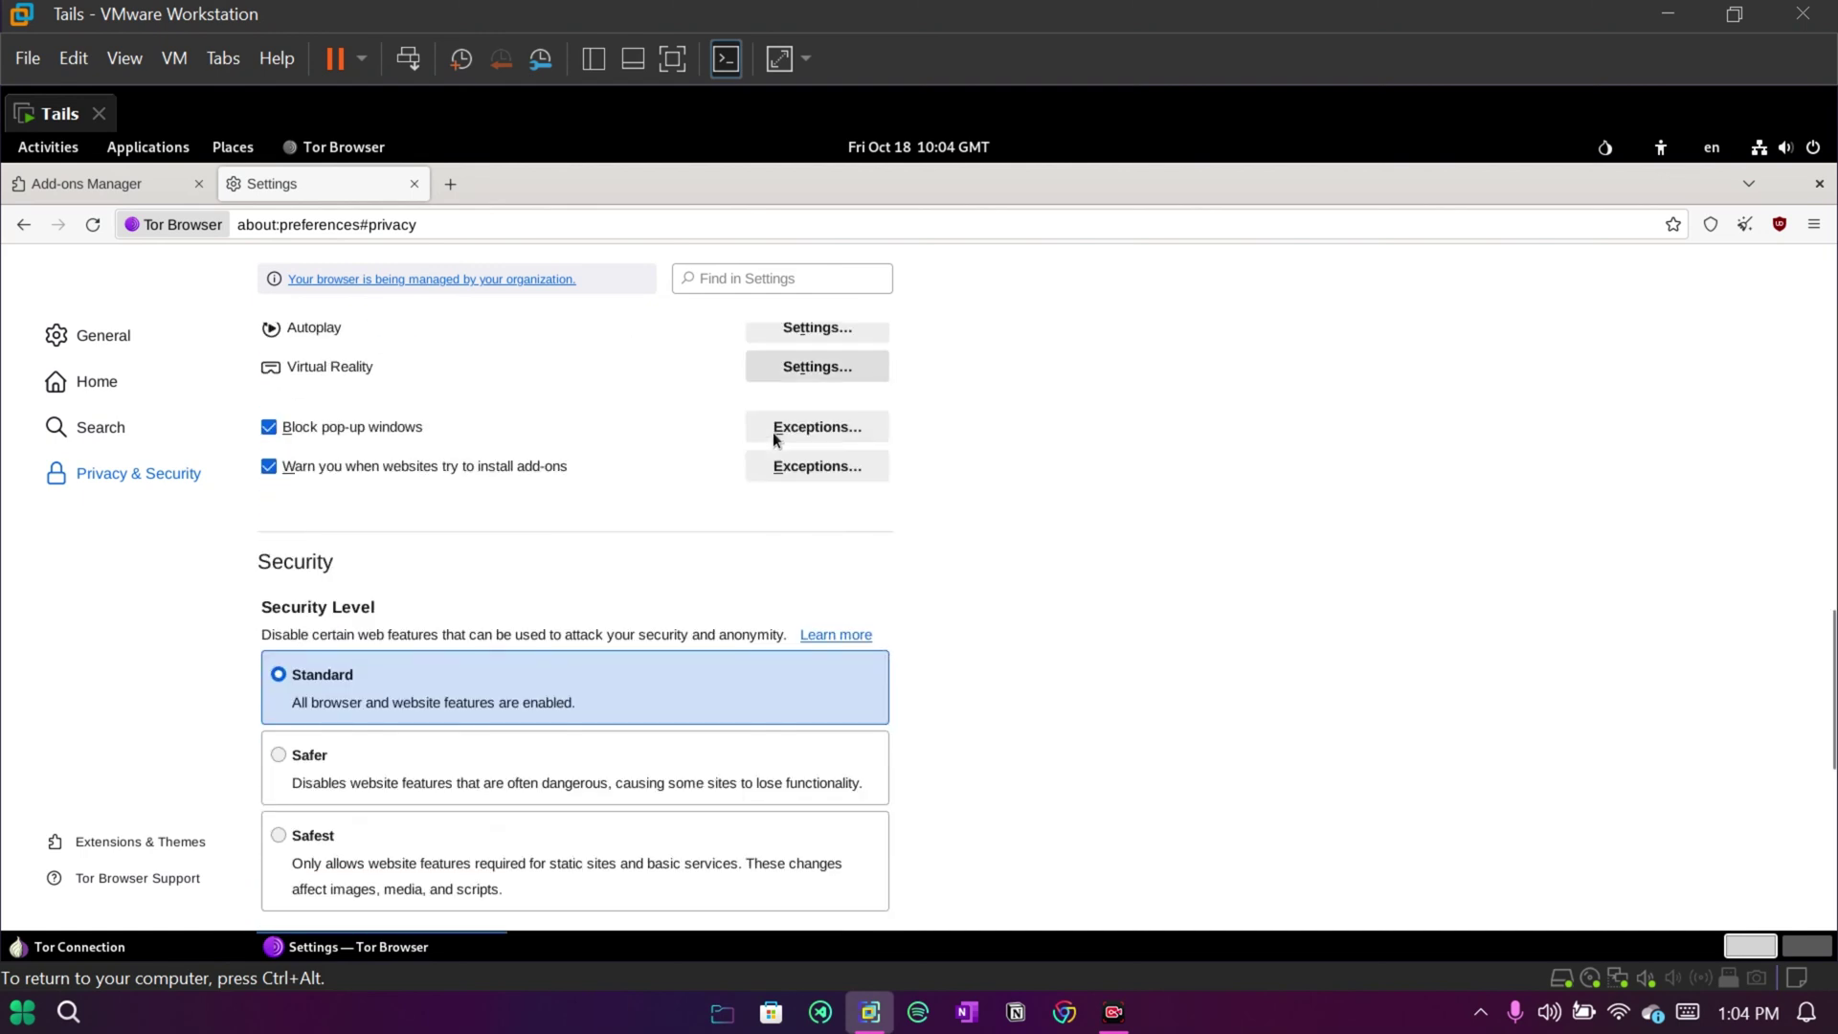
pyautogui.scroll(1, 575, 413)
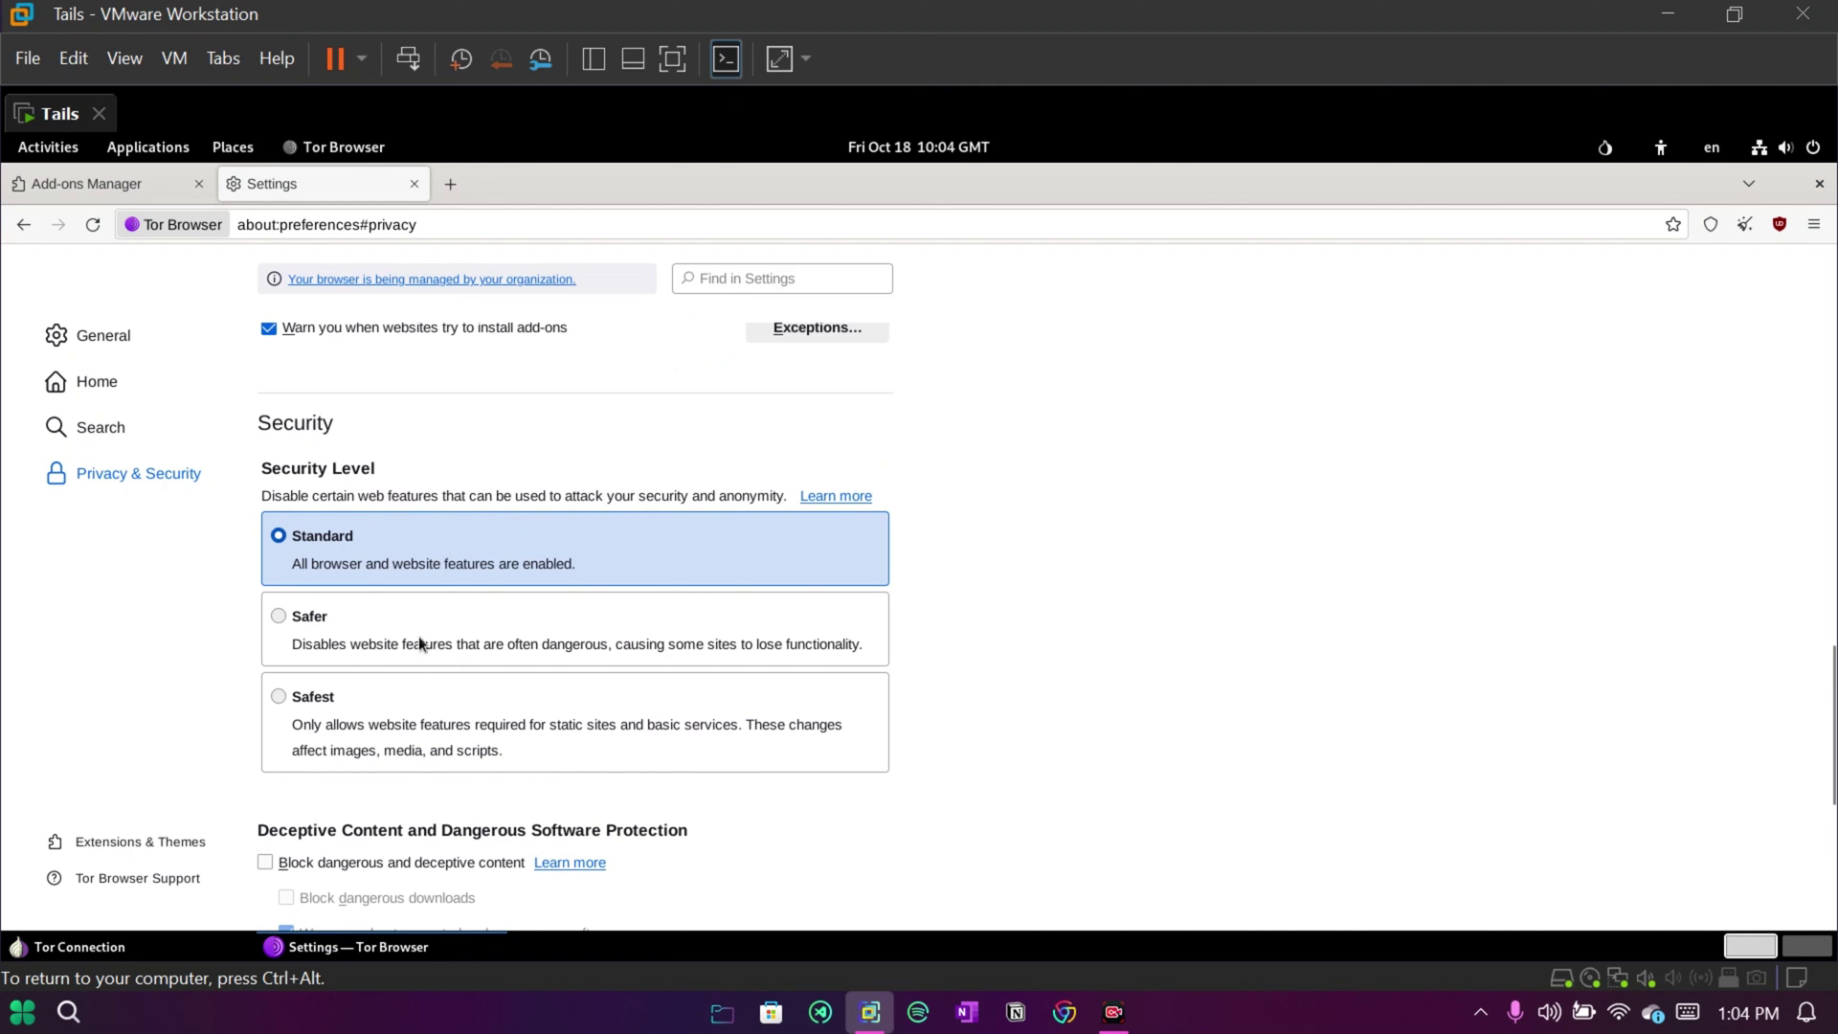
pyautogui.click(284, 698)
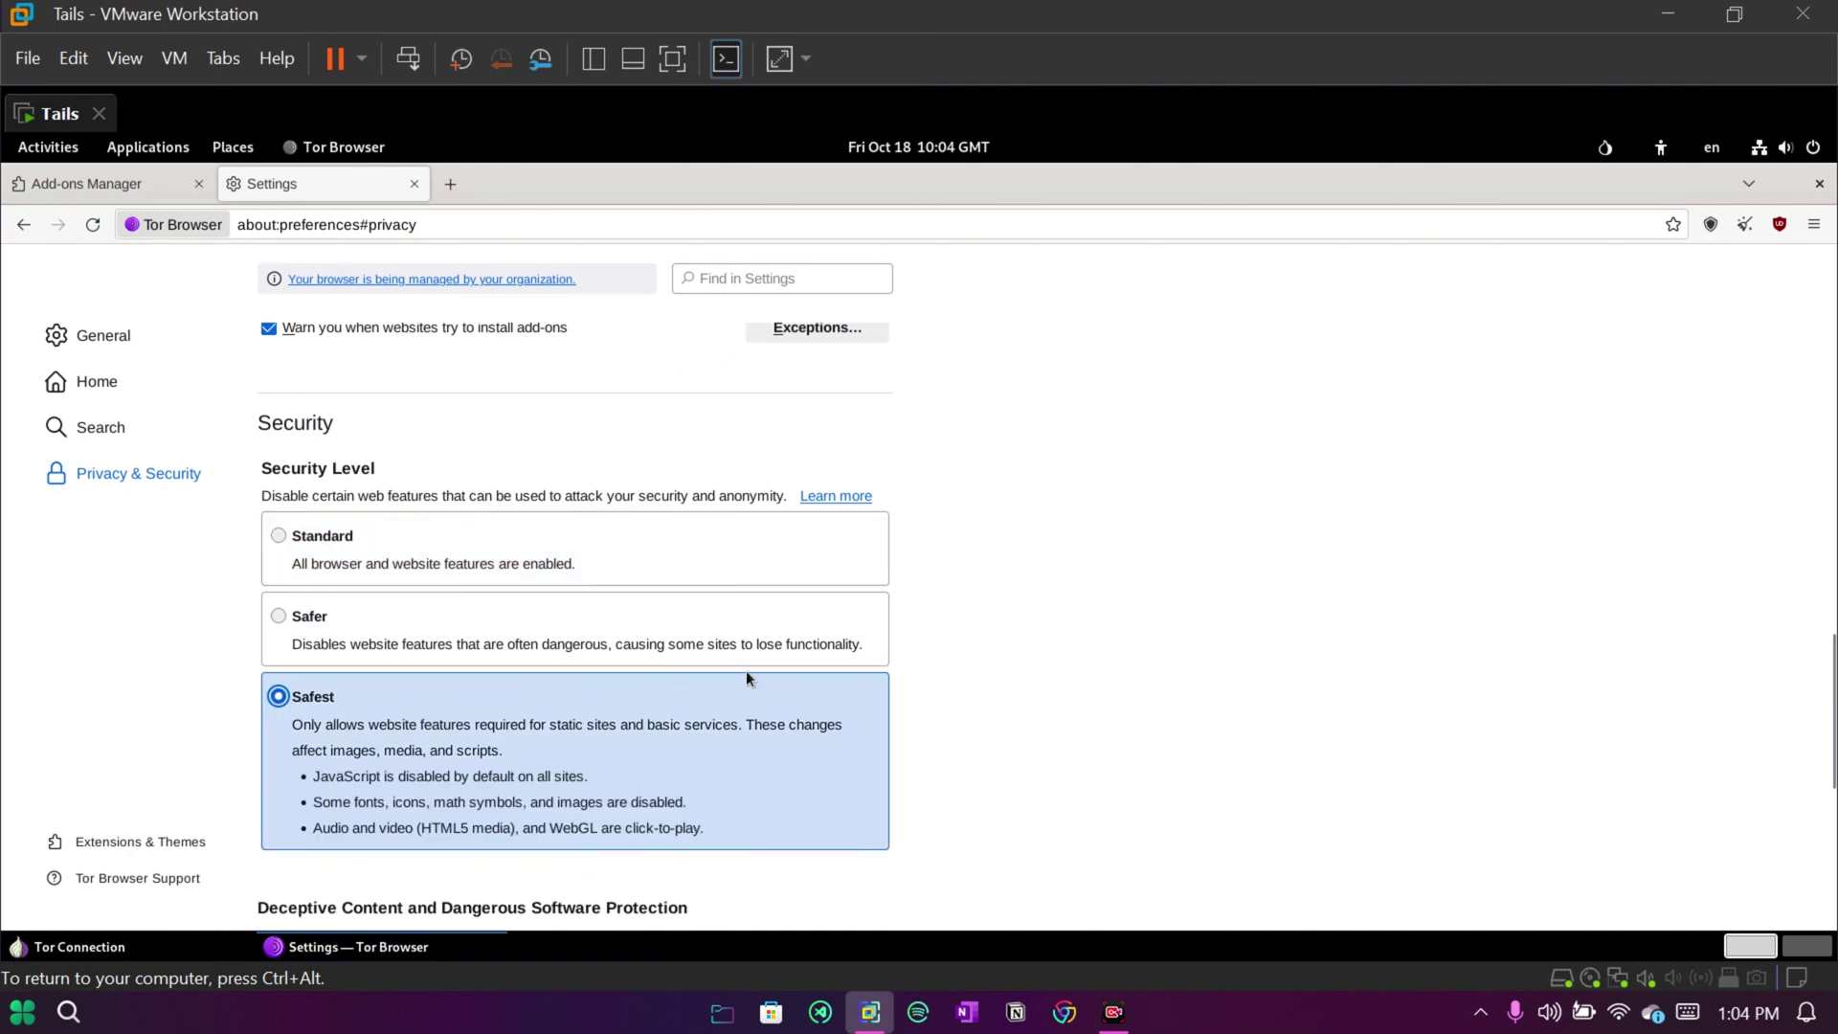
pyautogui.scroll(-2, 792, 681)
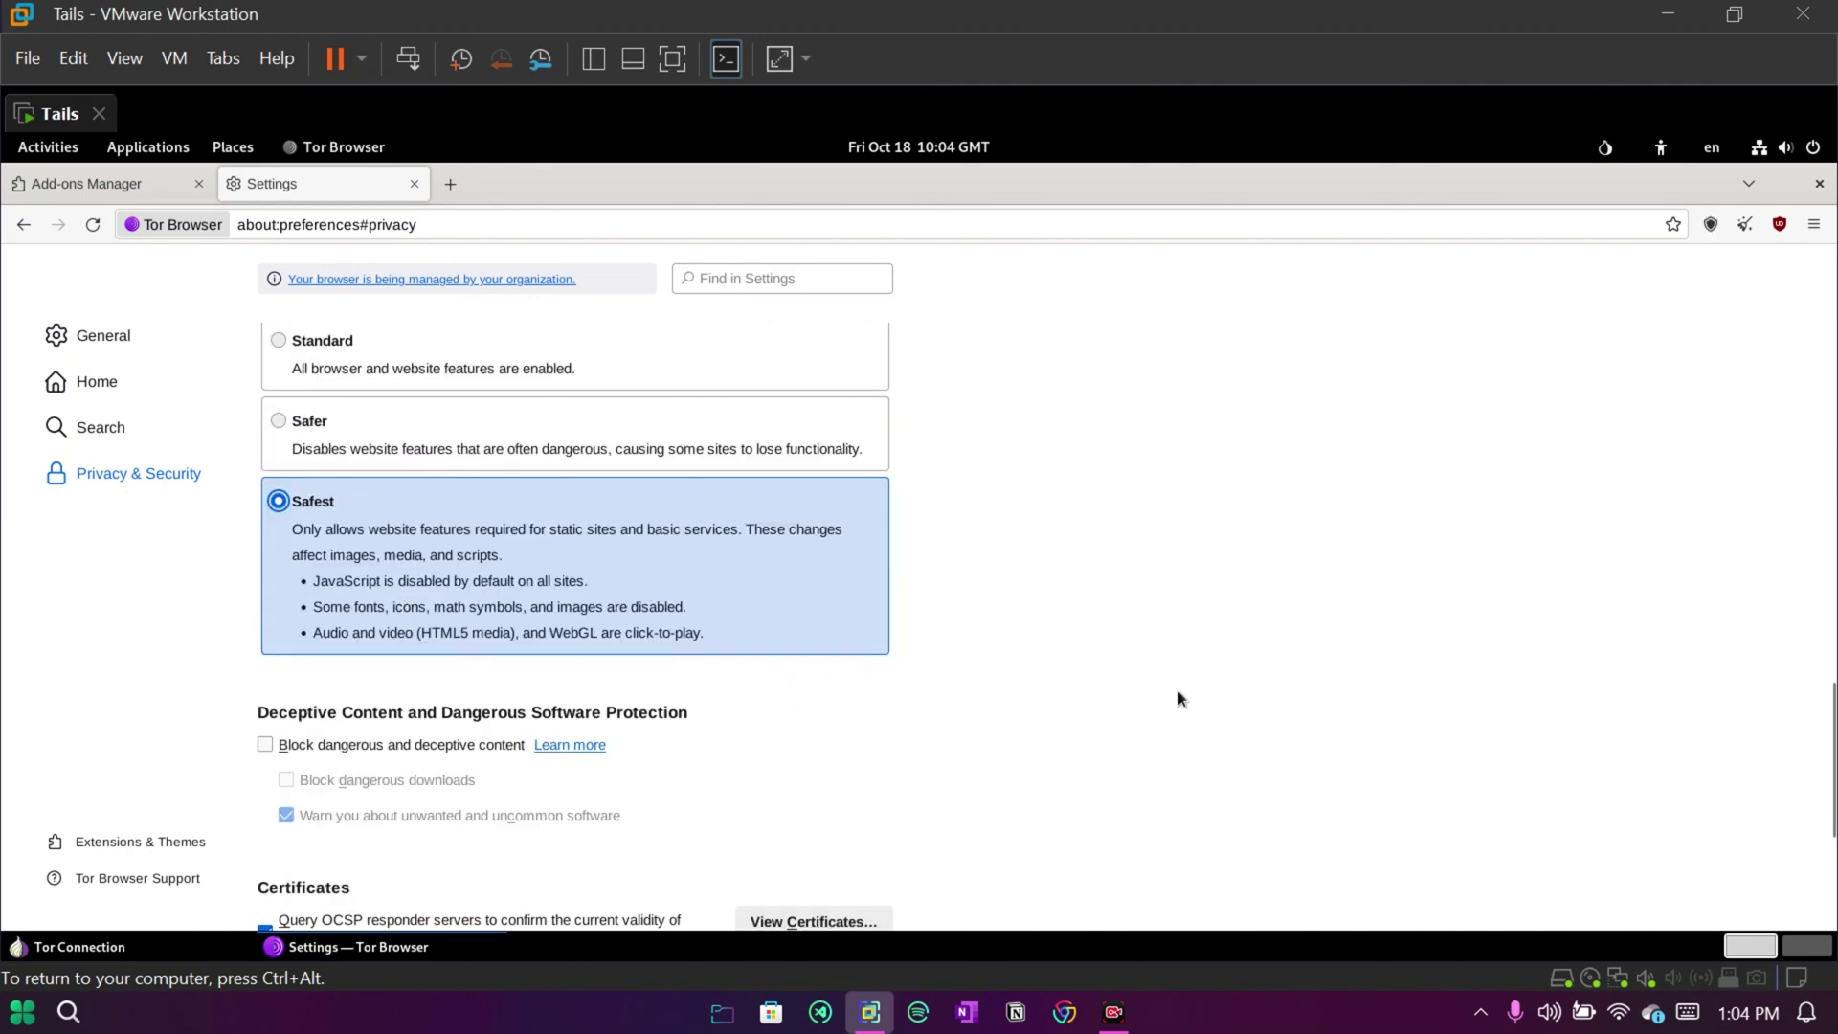
pyautogui.scroll(2, 508, 458)
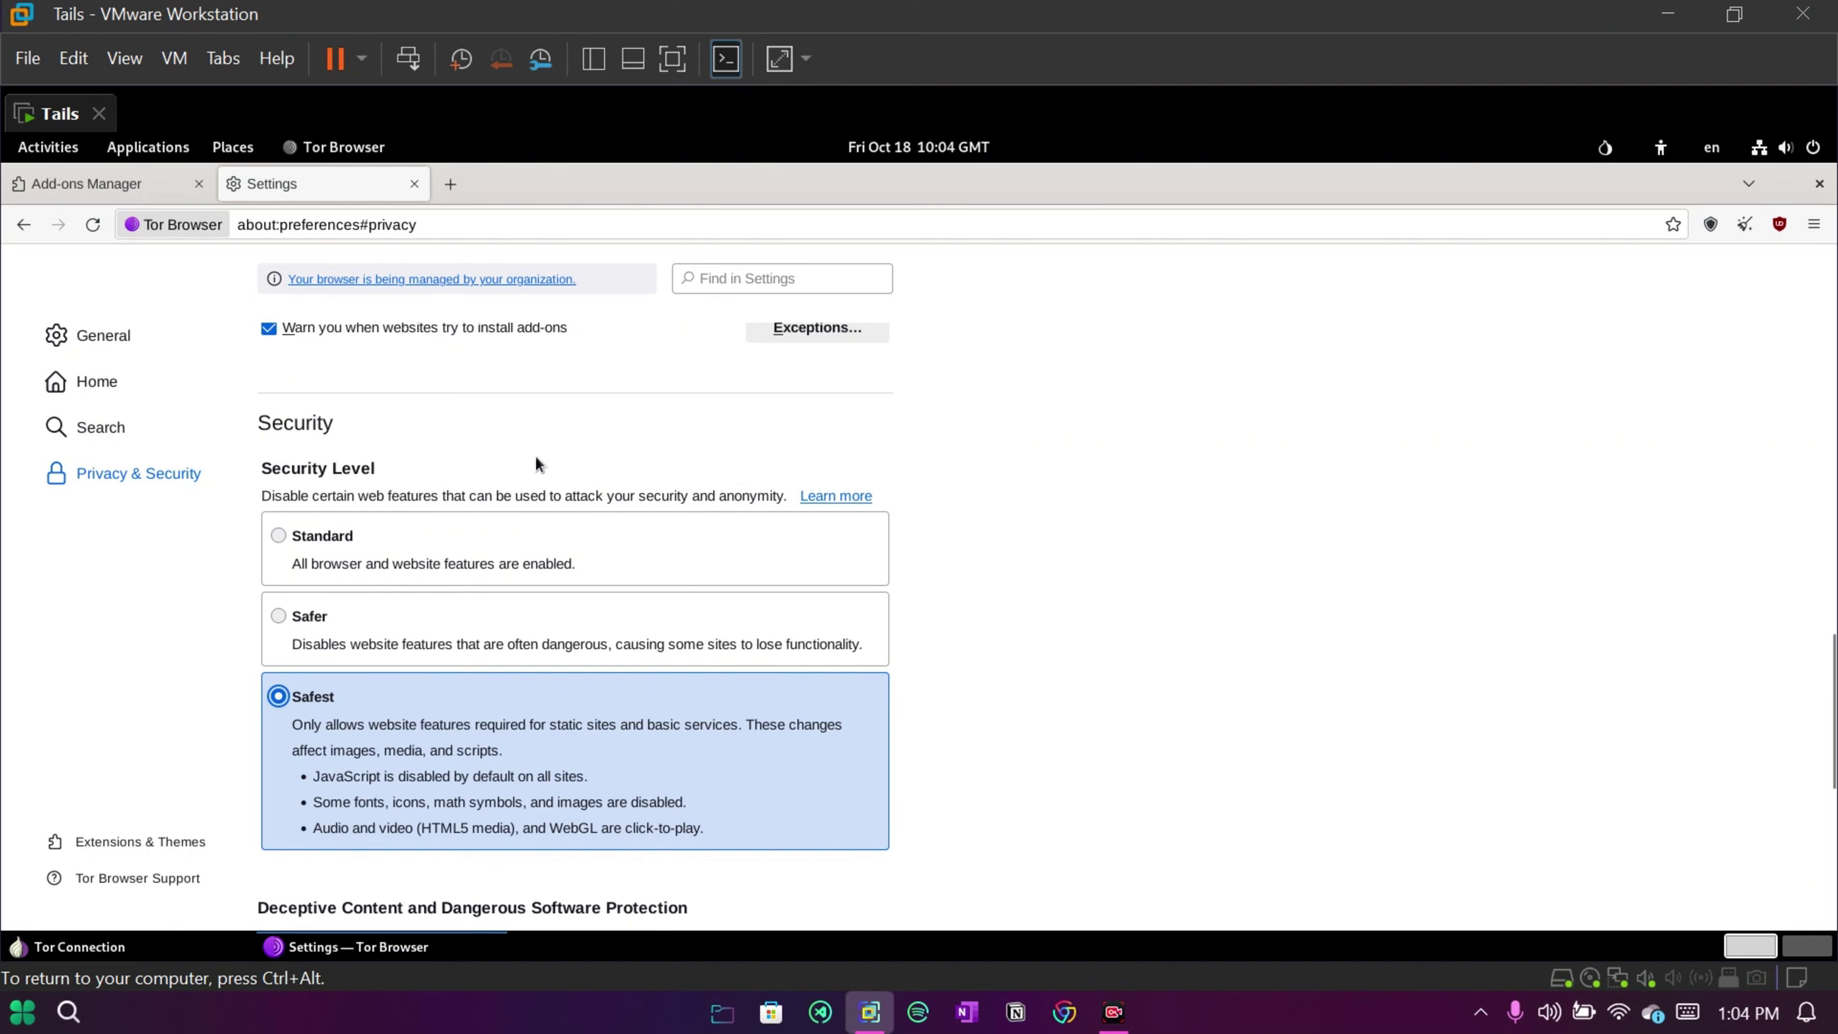
pyautogui.scroll(-1, 431, 450)
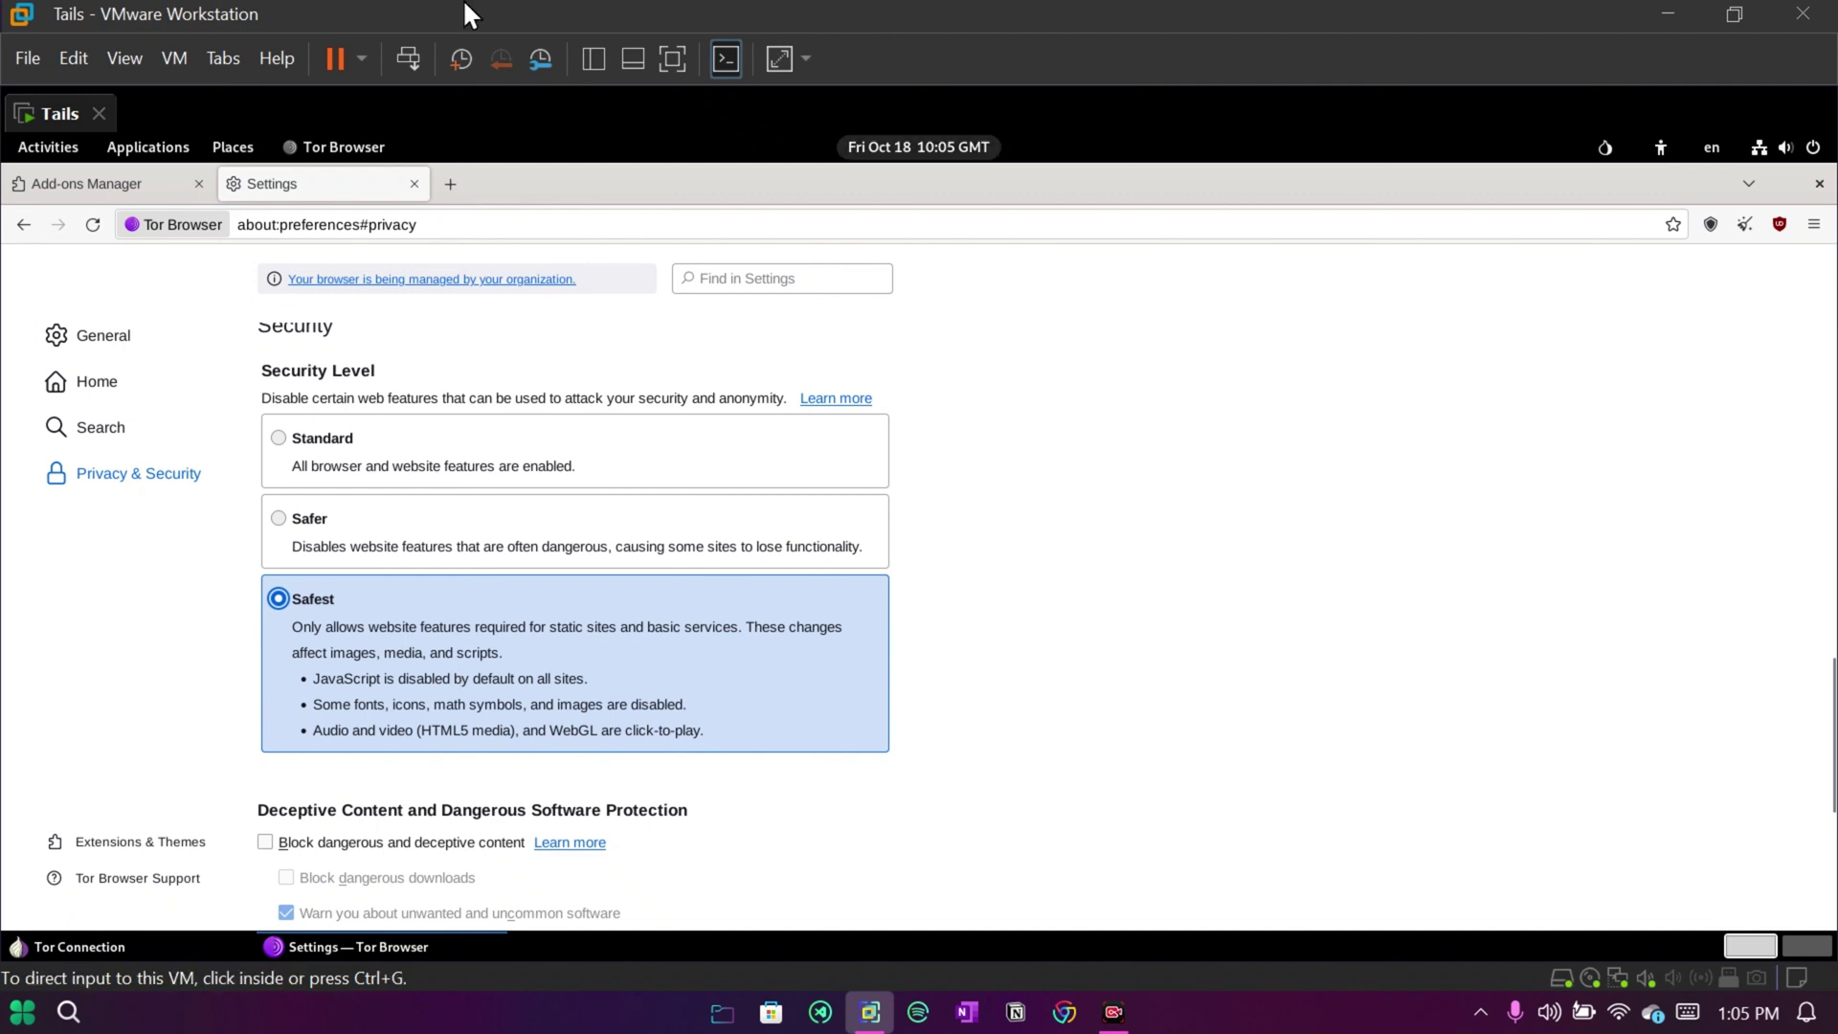
pyautogui.click(136, 191)
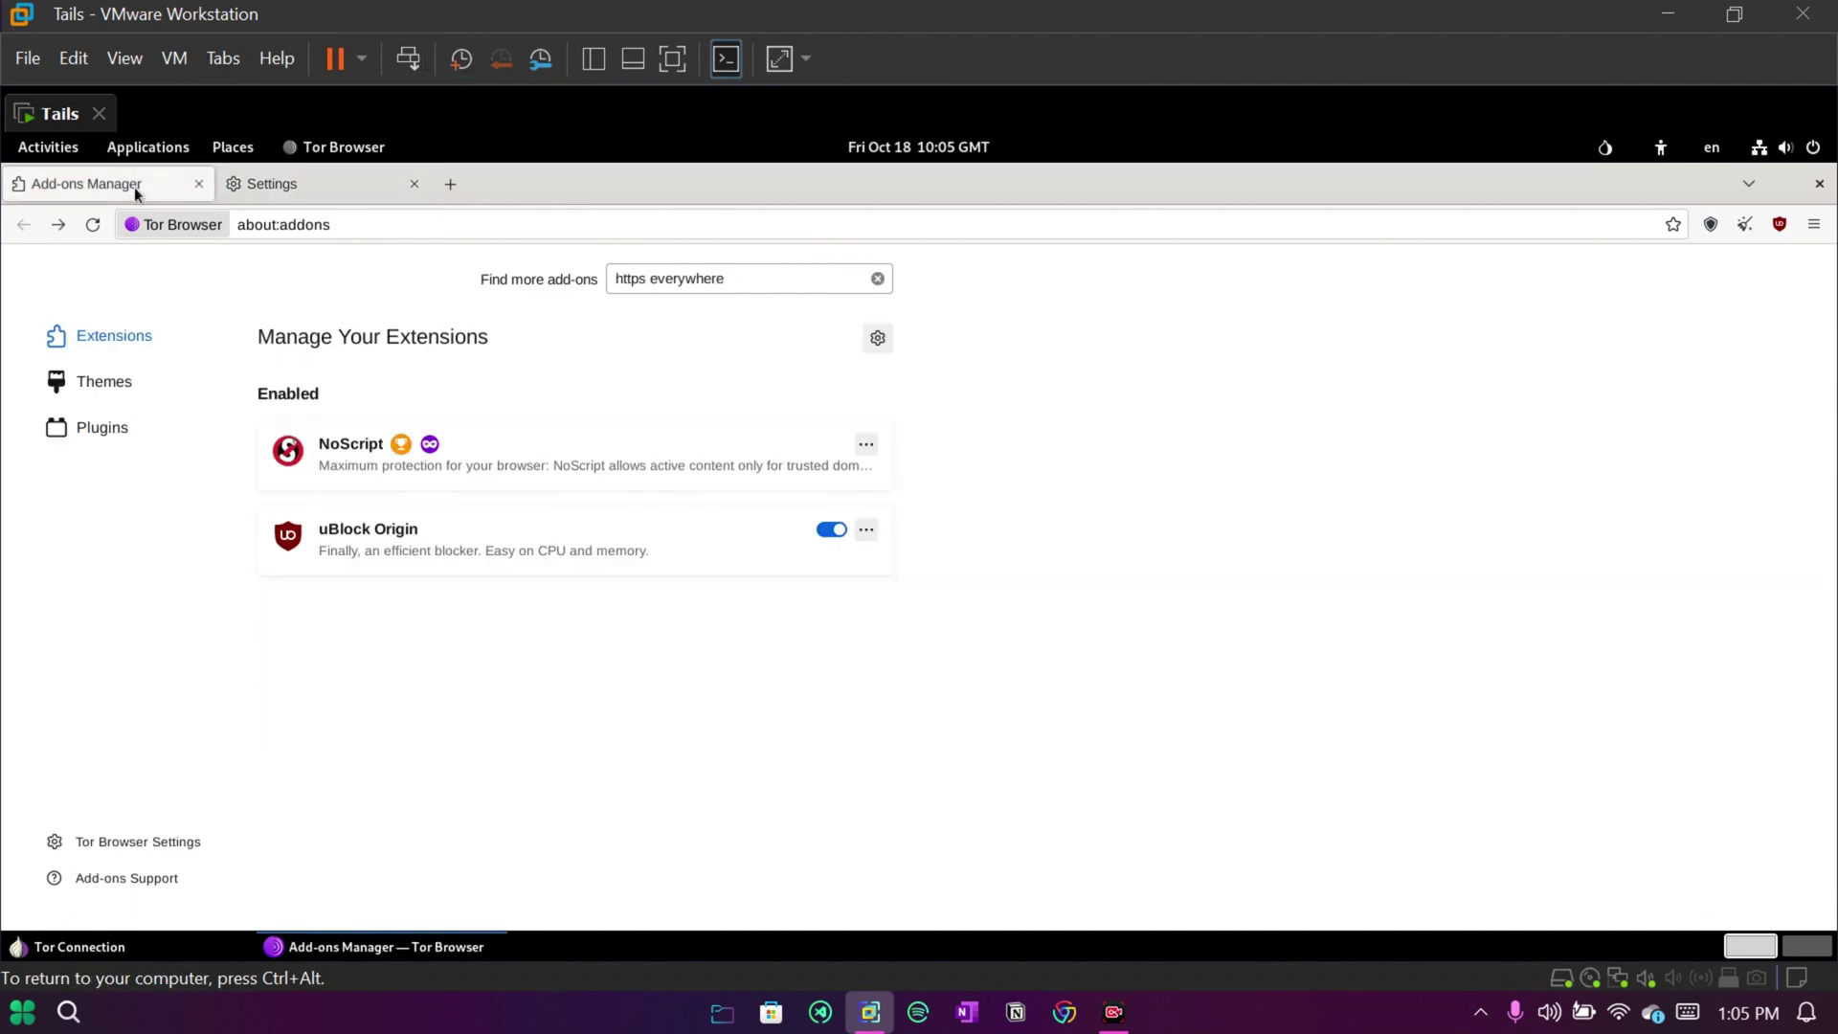
# Try to search DuckDuckGo for "do i leak" from the browser's Settings tab
pyautogui.click(291, 186)
pyautogui.click(447, 225)
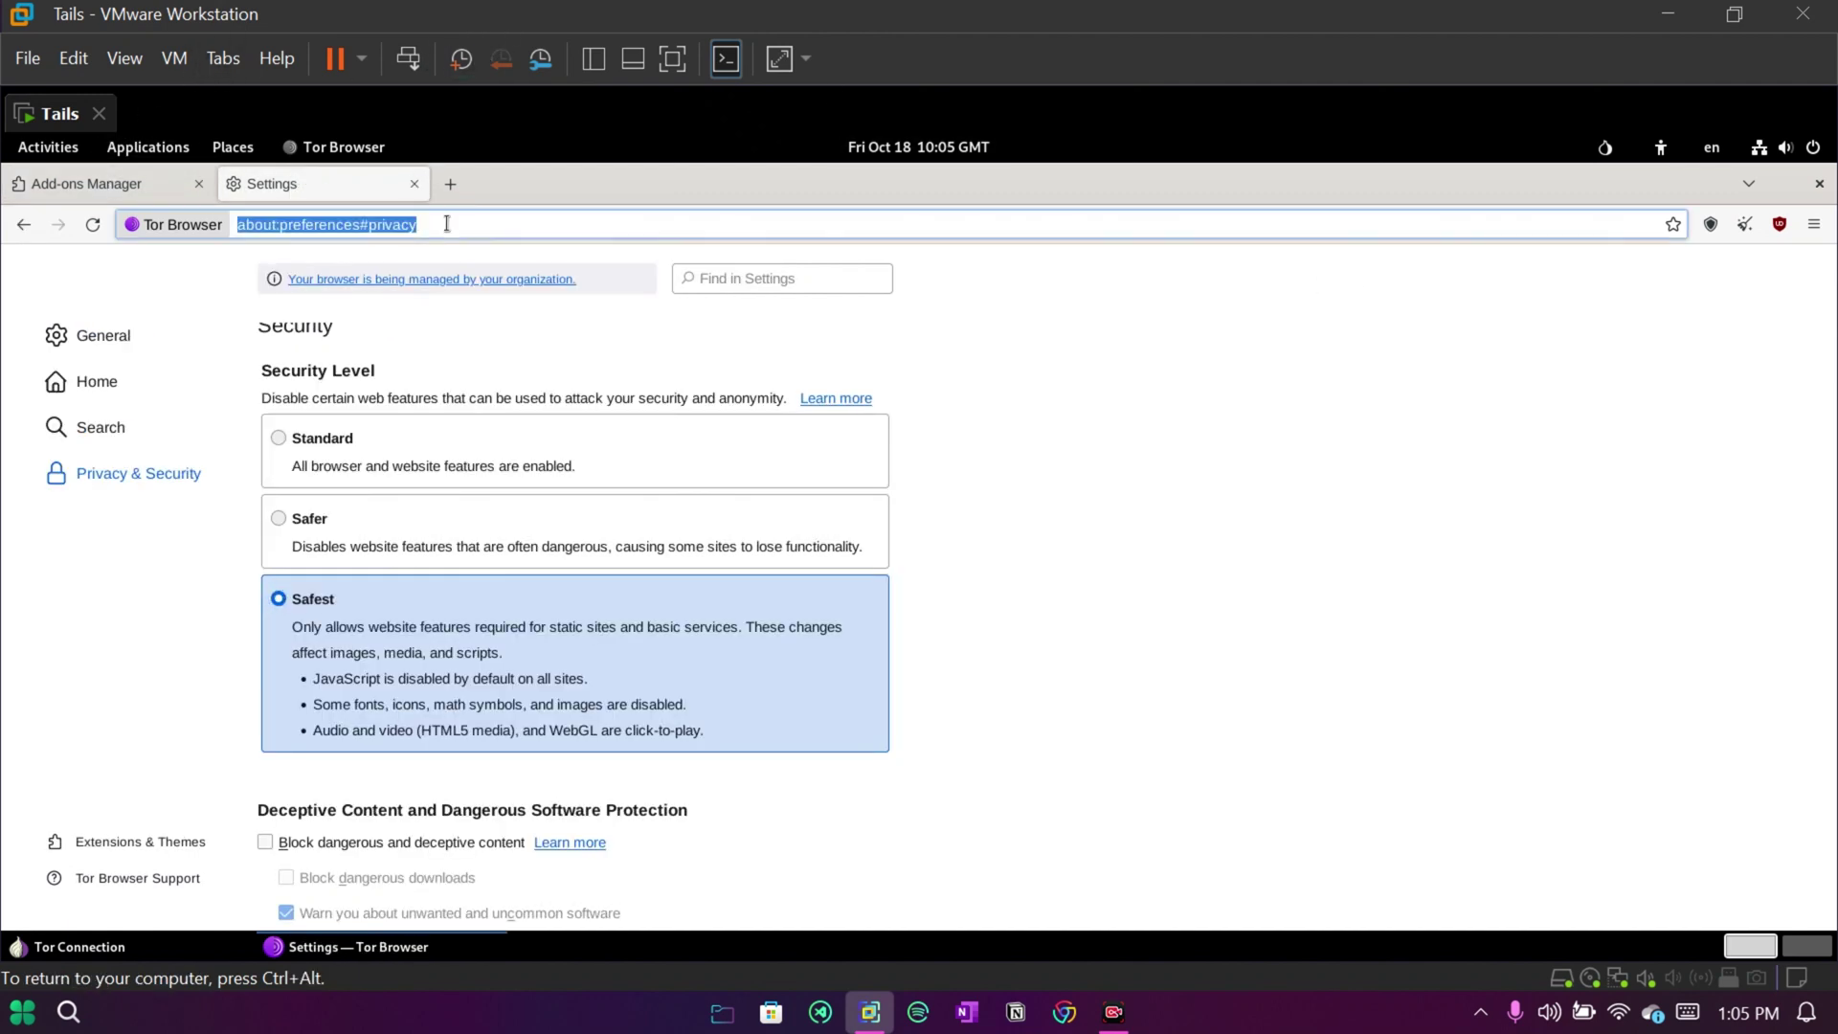
pyautogui.press('BackSpace')
pyautogui.write('what')
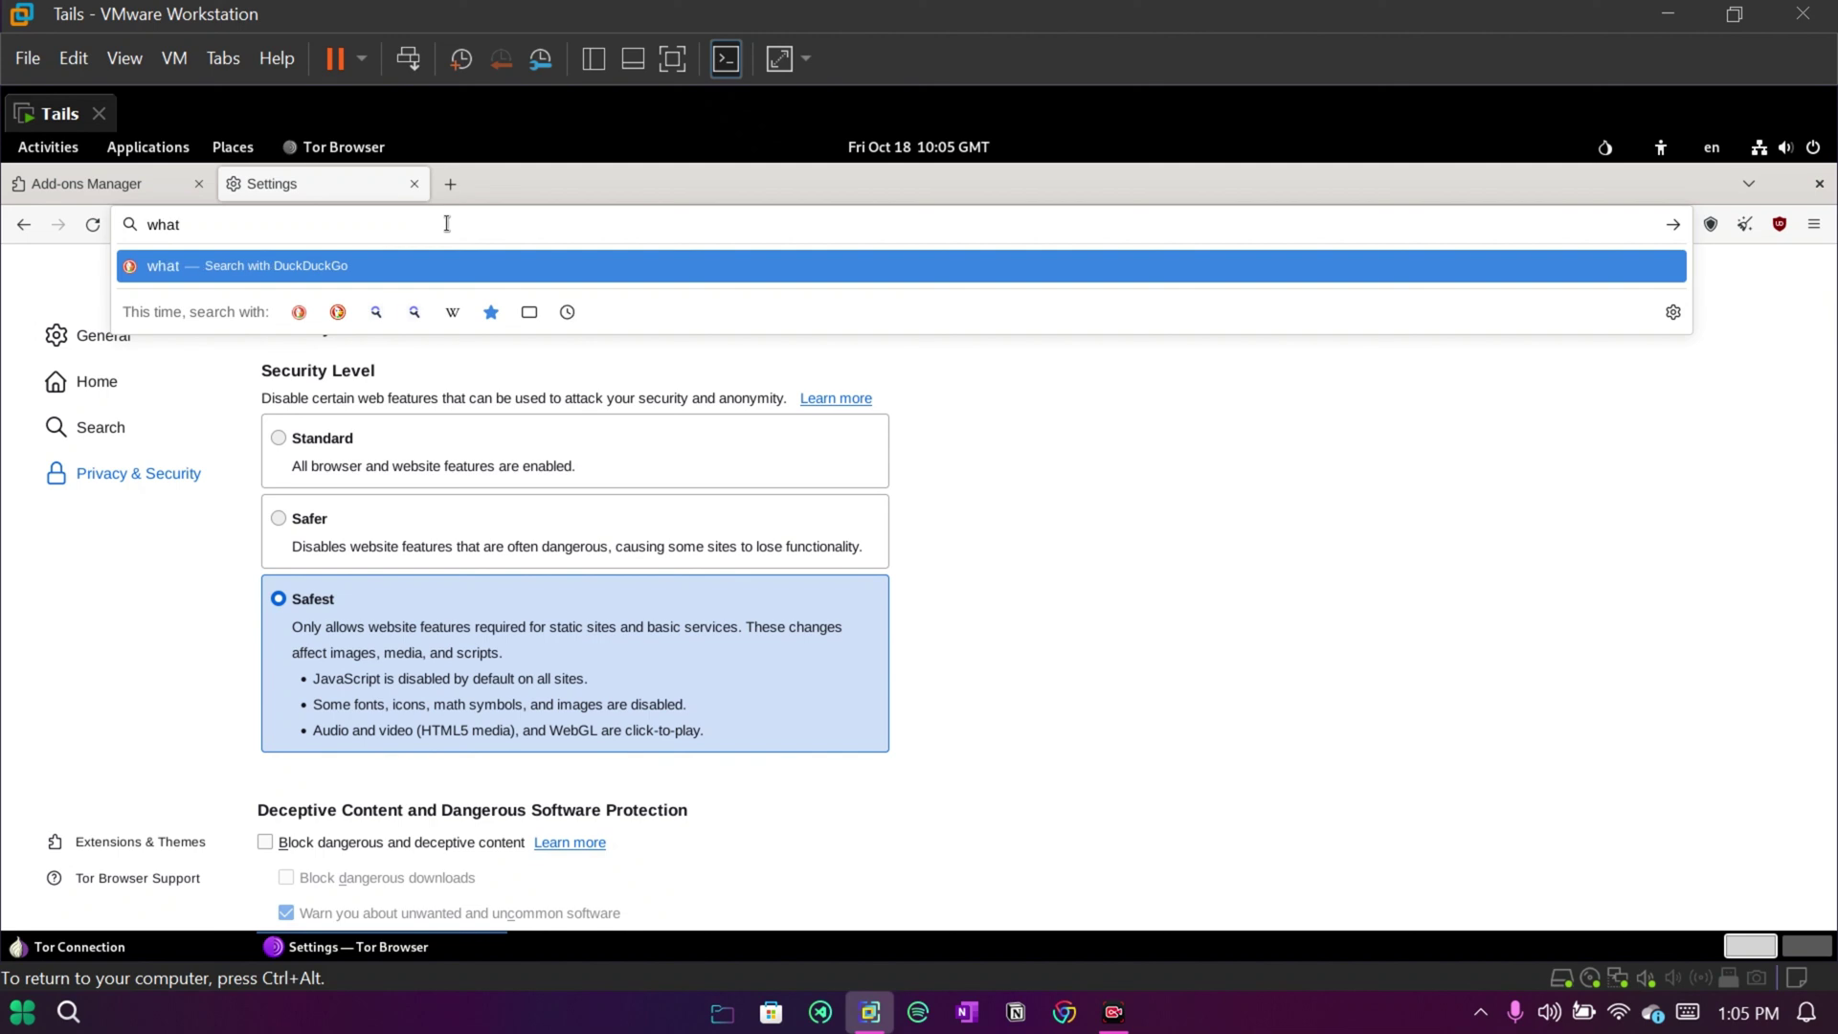
pyautogui.write(' is')
pyautogui.press('BackSpace')
pyautogui.press('BackSpace')
pyautogui.press('BackSpace')
pyautogui.press('BackSpace')
pyautogui.press('BackSpace')
pyautogui.press('BackSpace')
pyautogui.press('BackSpace')
pyautogui.press('BackSpace')
pyautogui.write('do i leak')
pyautogui.press('Return')
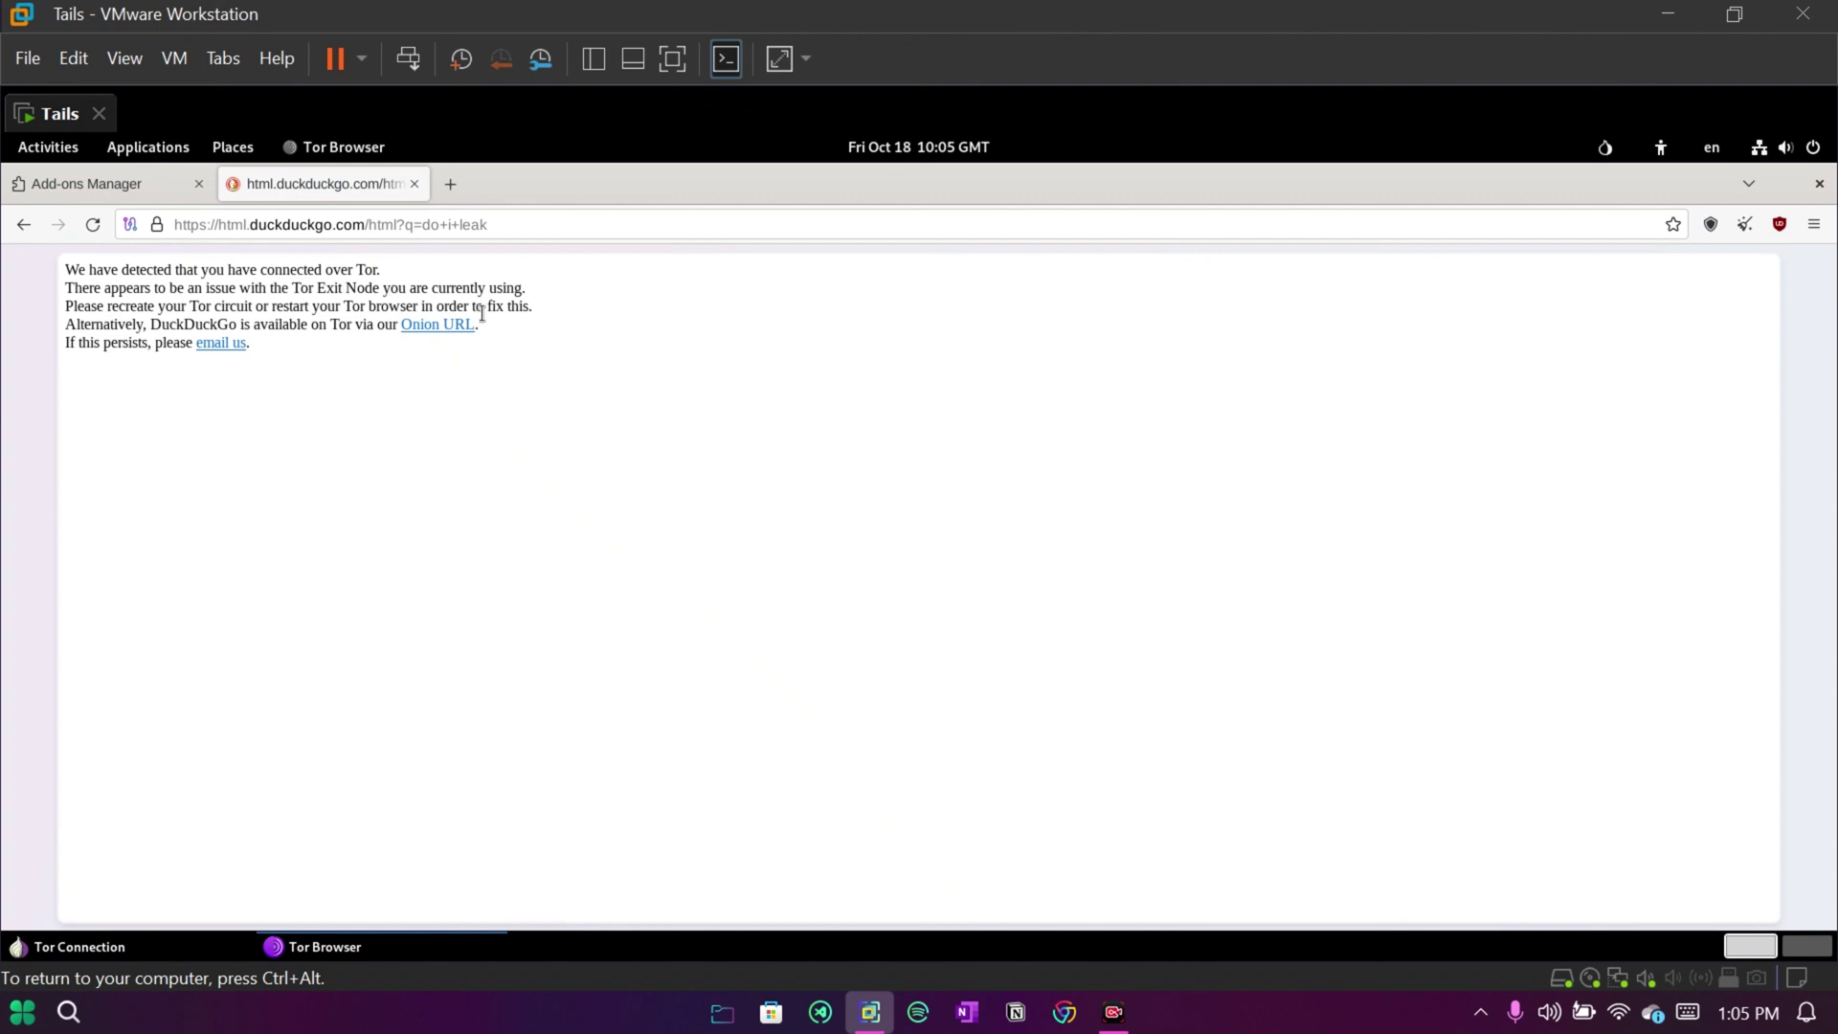
# Follow DuckDuckGo's Onion URL link from the error page and search for "do i leak" again
pyautogui.click(441, 327)
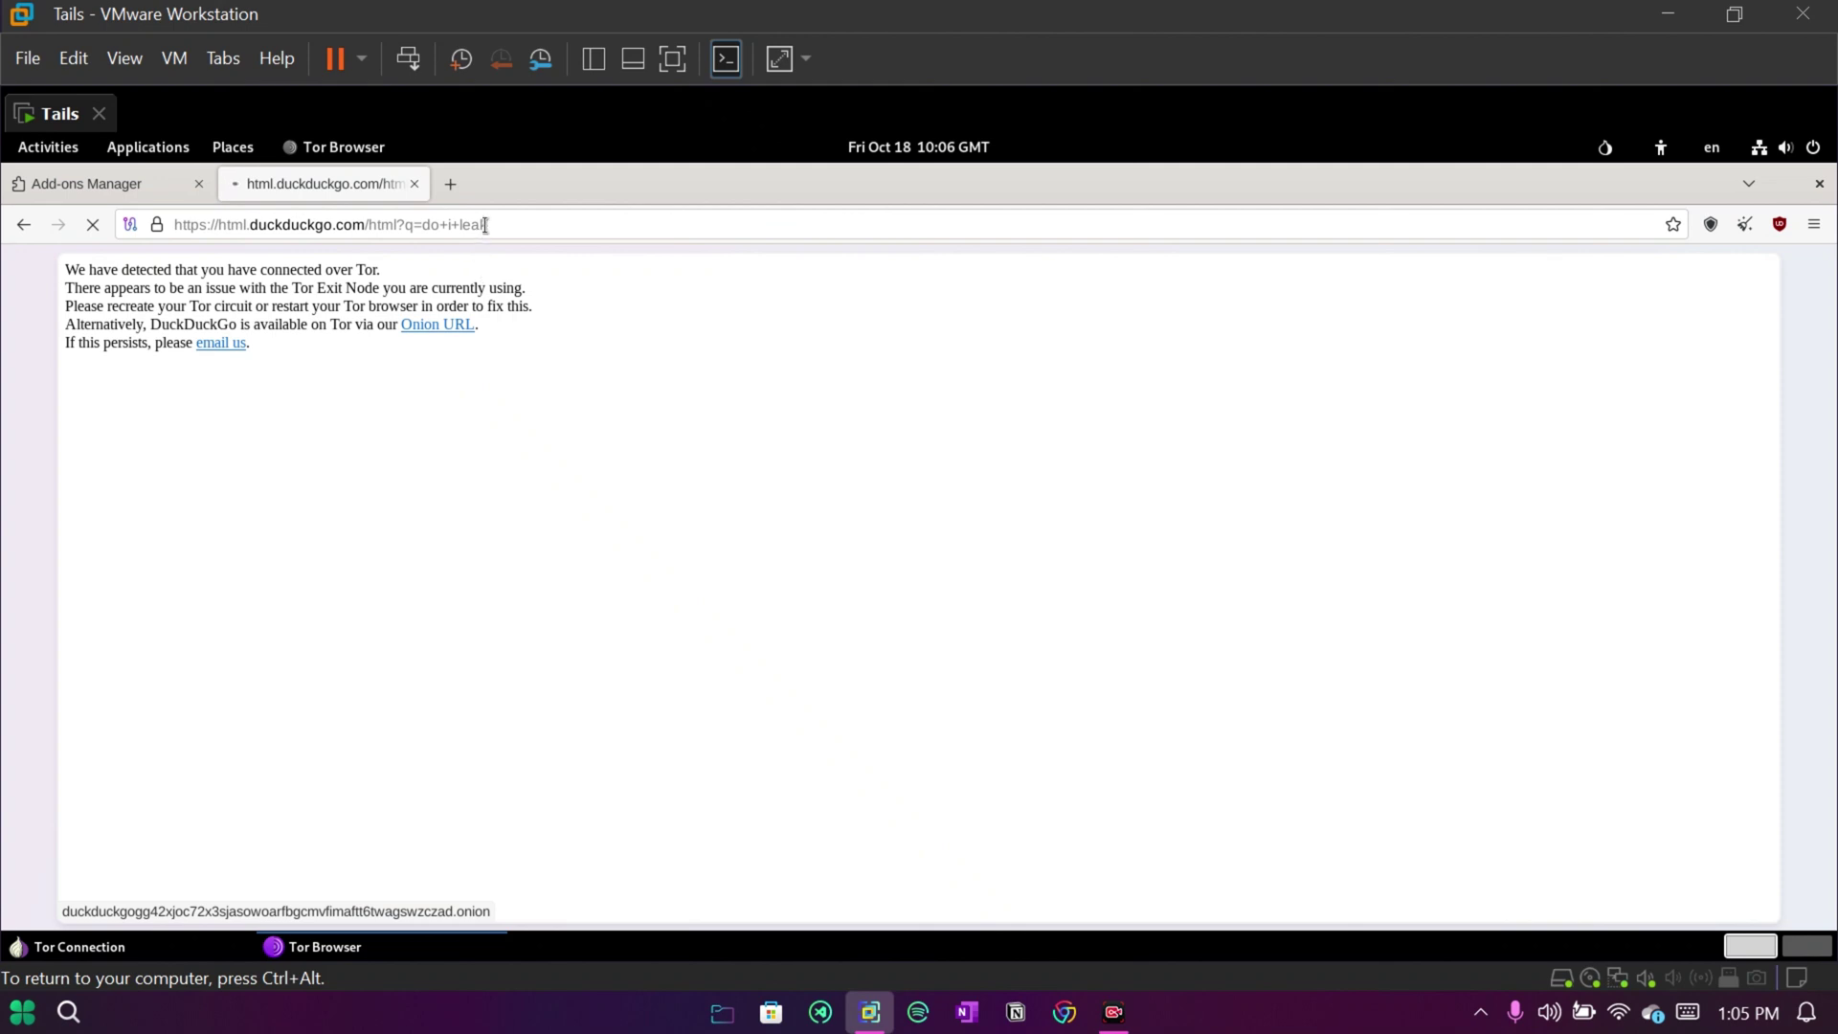
pyautogui.click(449, 187)
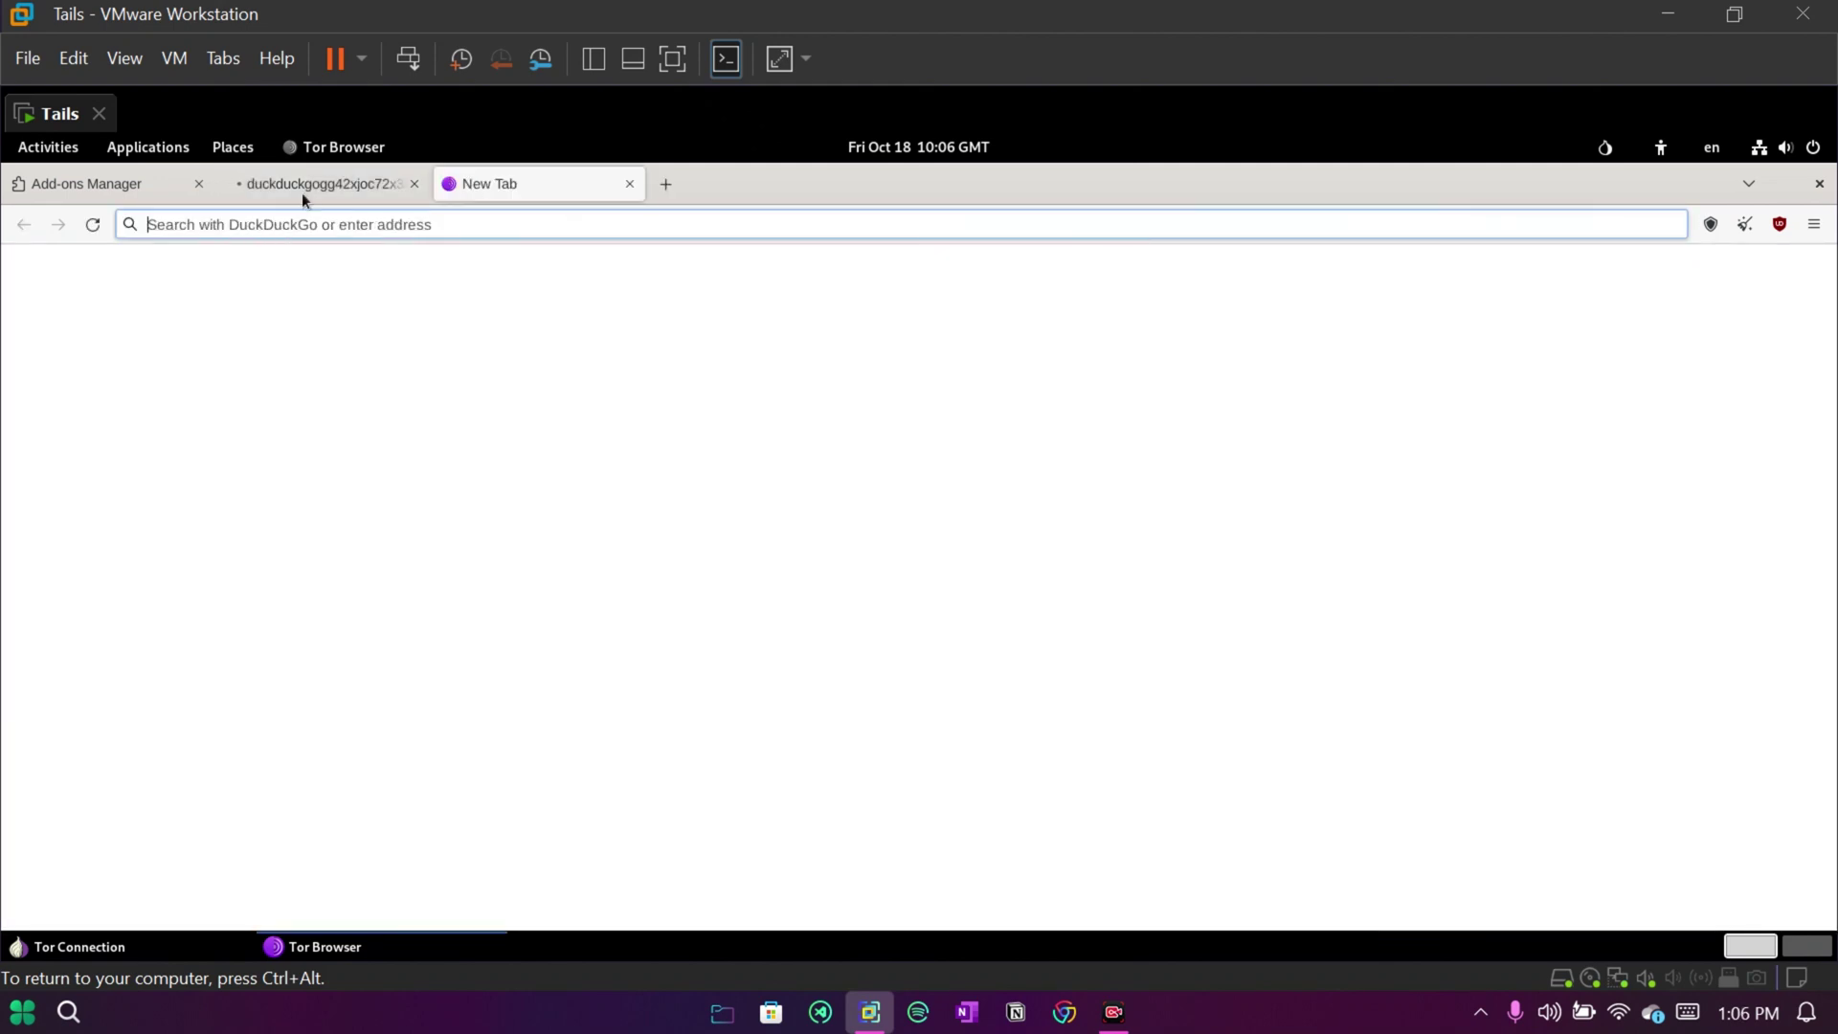
pyautogui.click(302, 193)
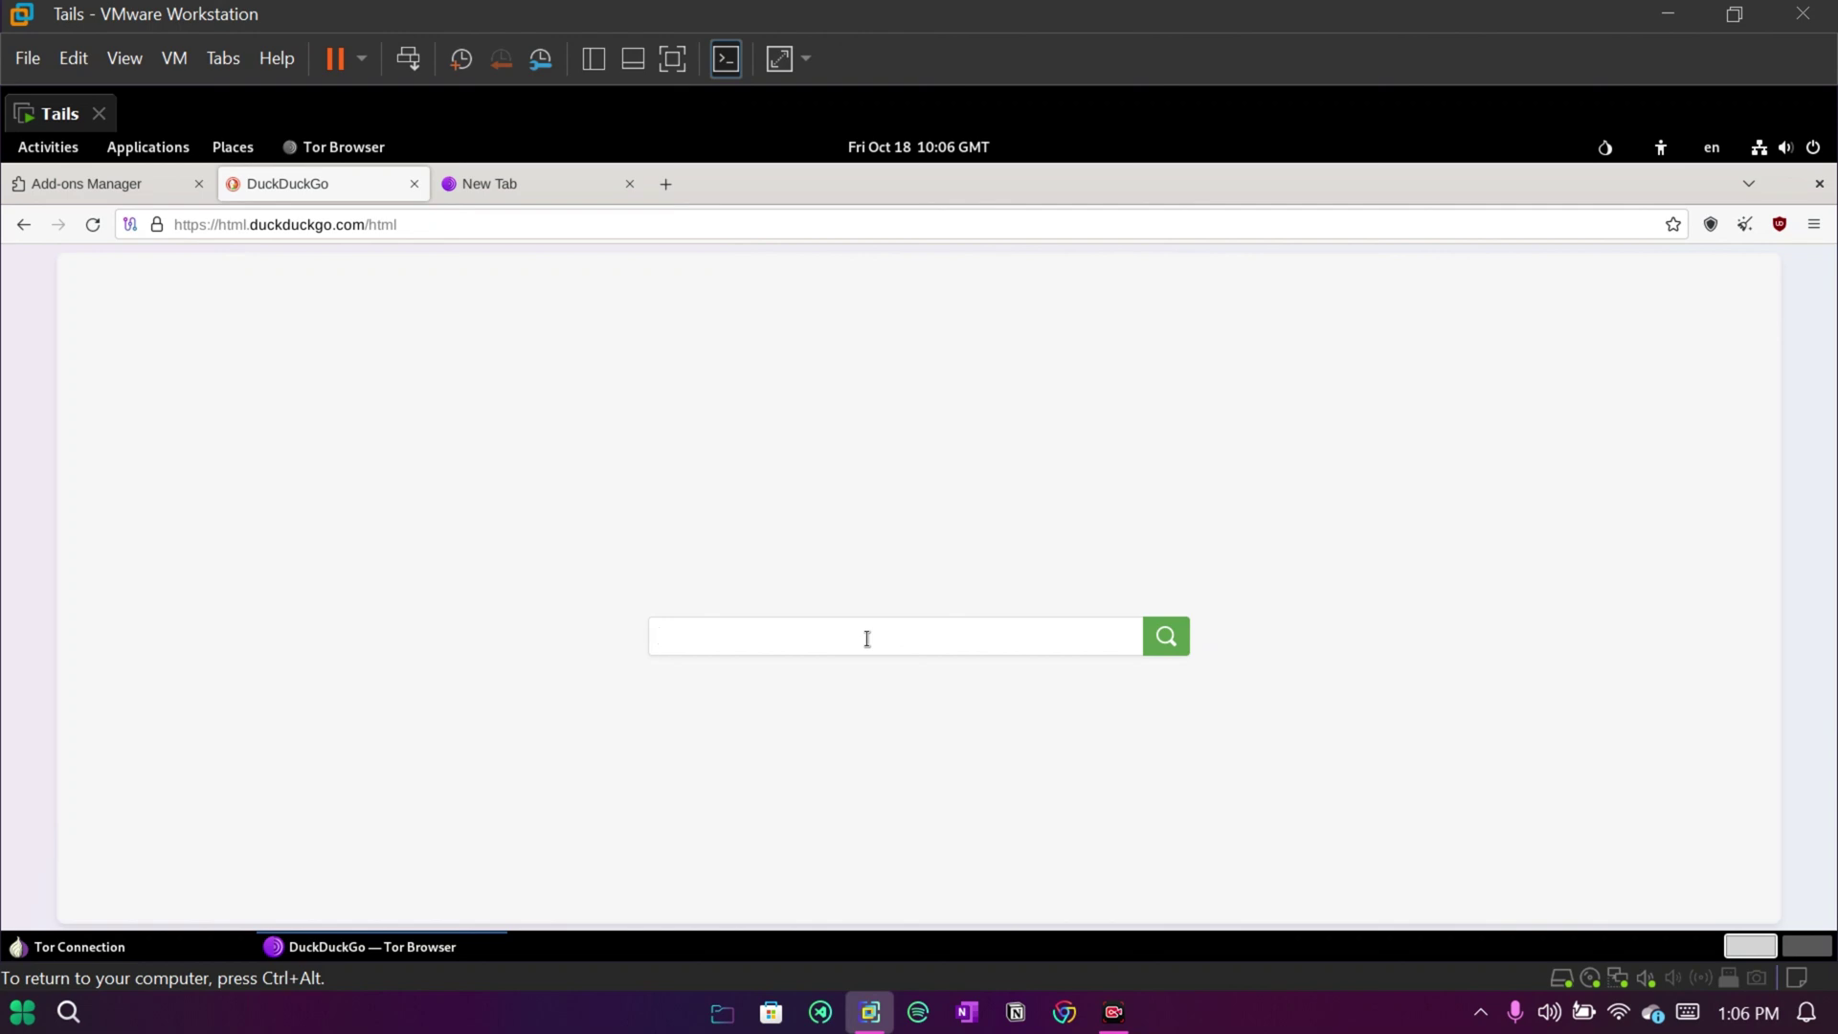
pyautogui.write('do i leak')
pyautogui.press('Return')
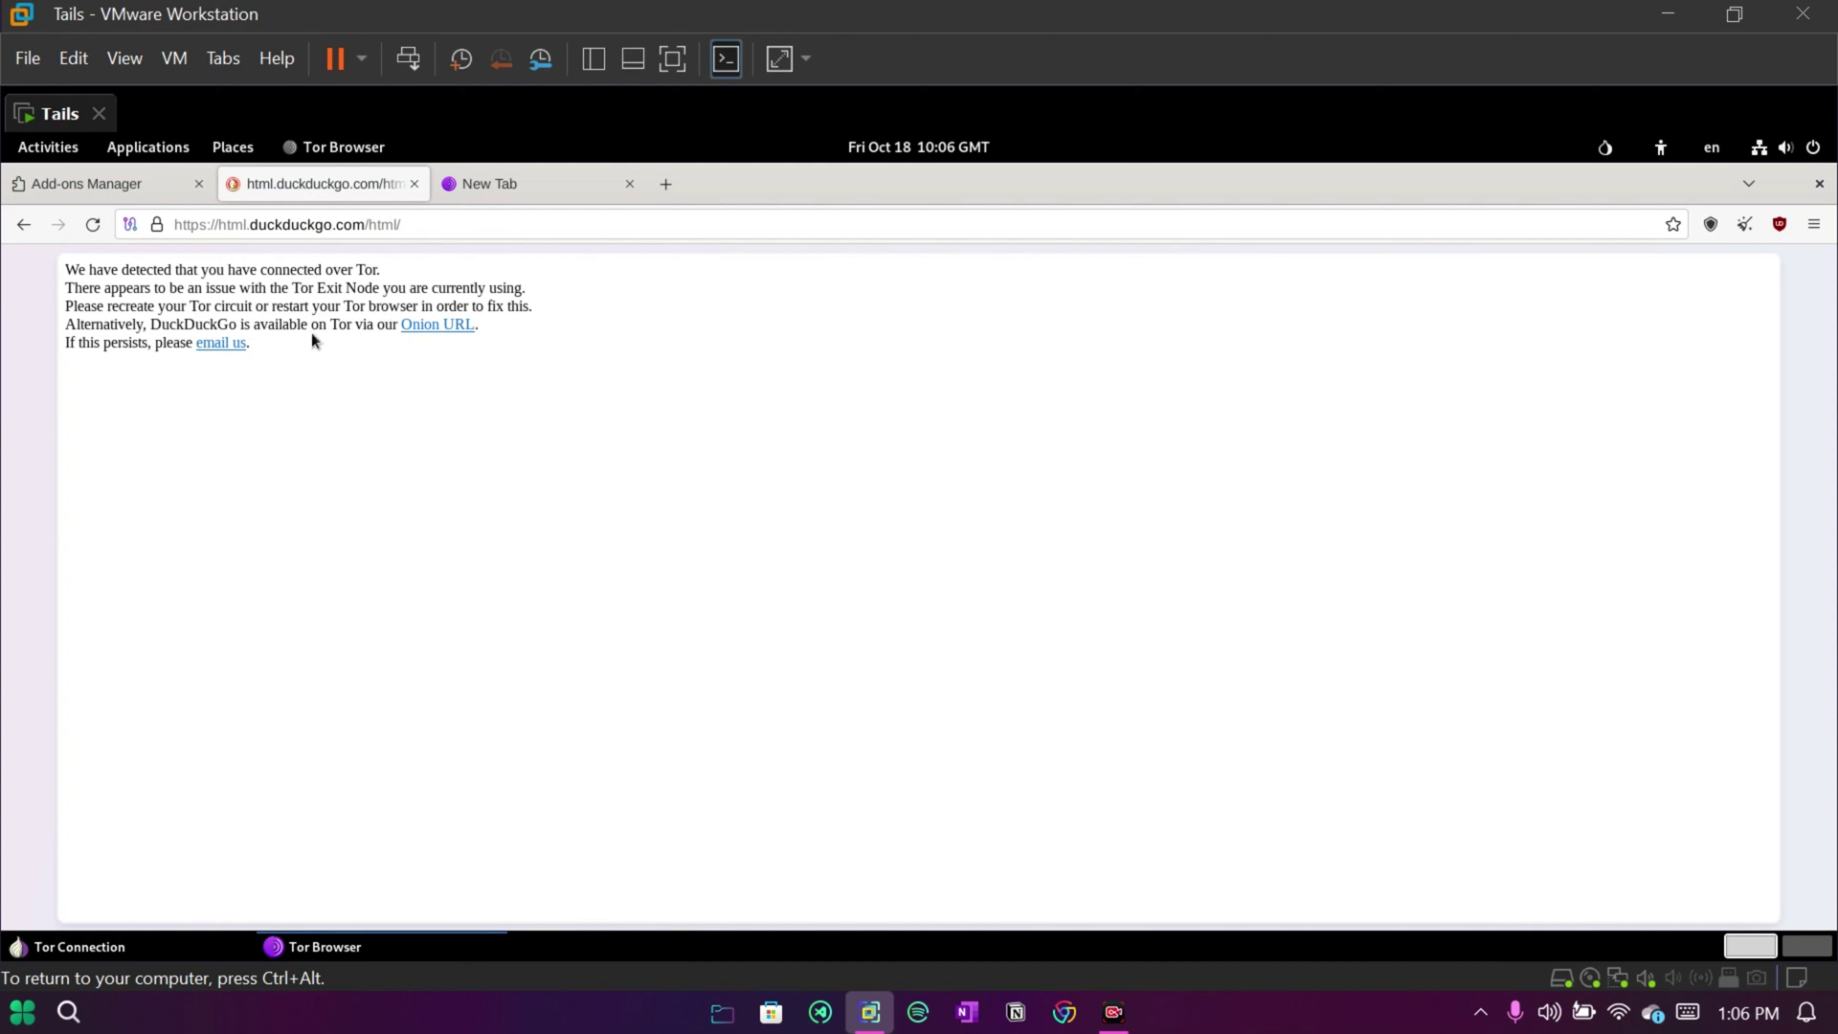
# Close all open browser tabs, restart Tor Browser and maximize its window
pyautogui.click(413, 184)
pyautogui.click(413, 184)
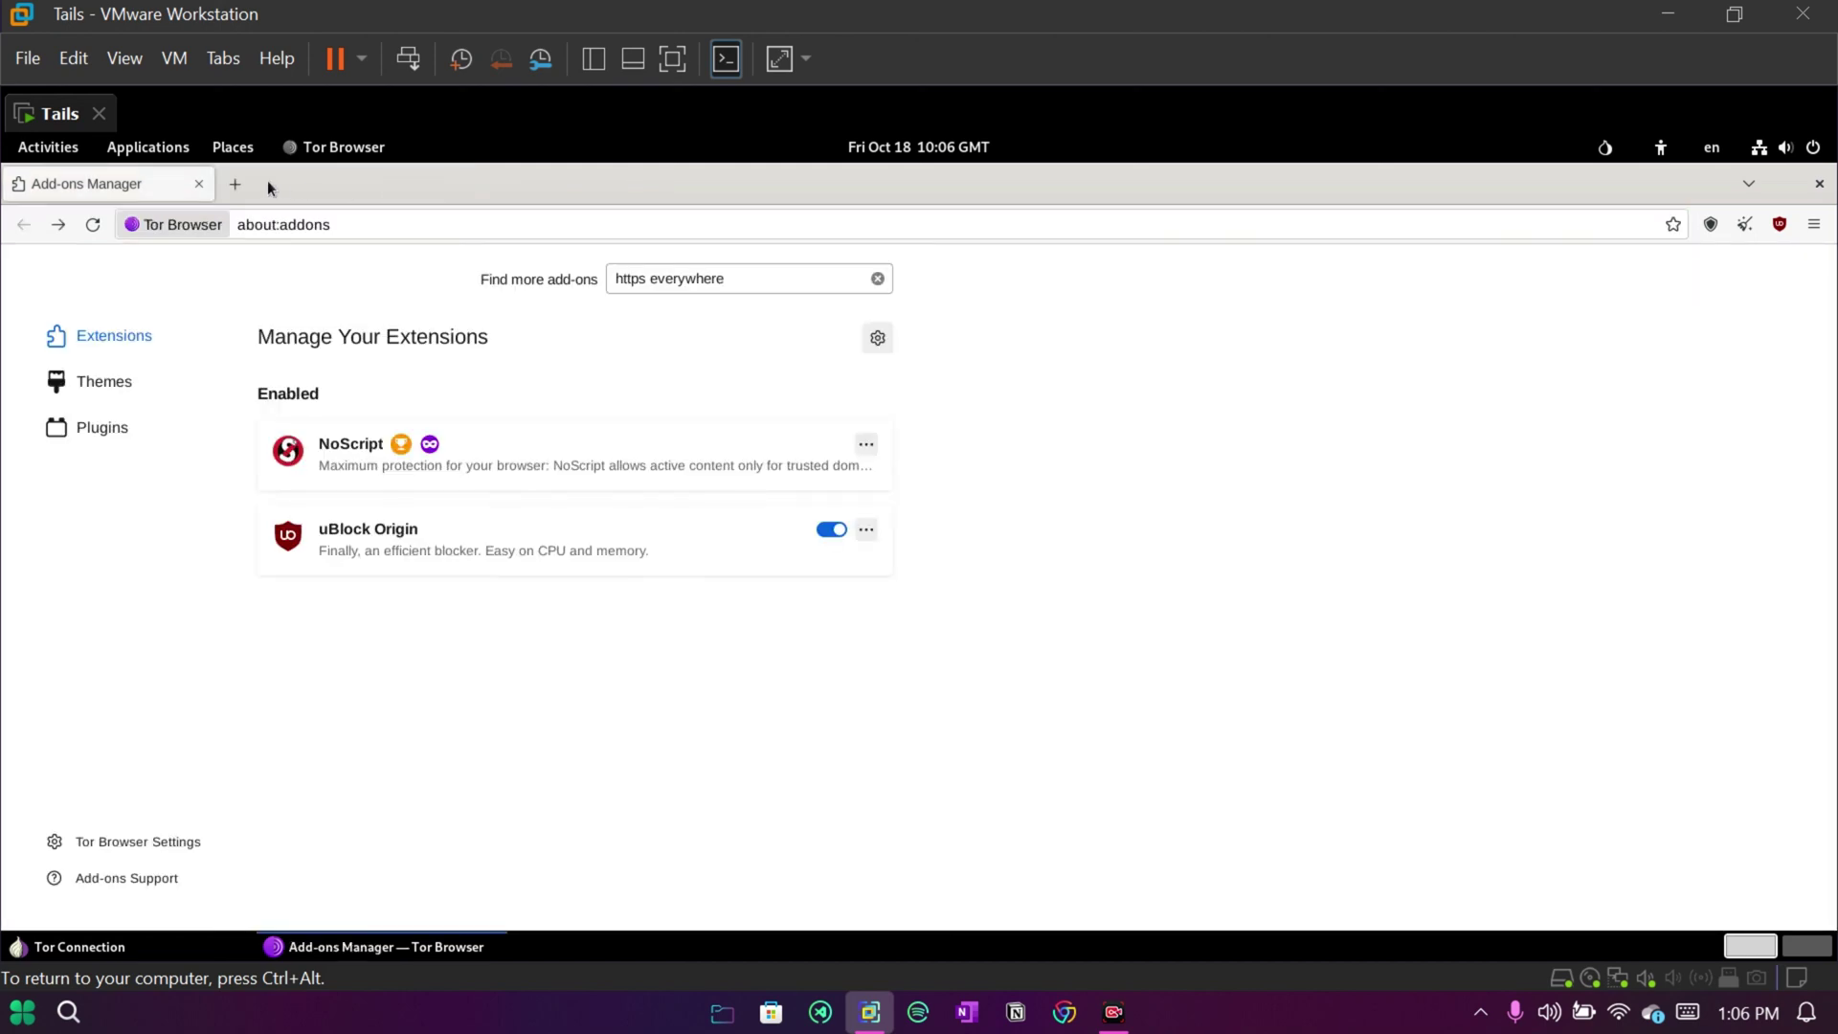
pyautogui.click(199, 185)
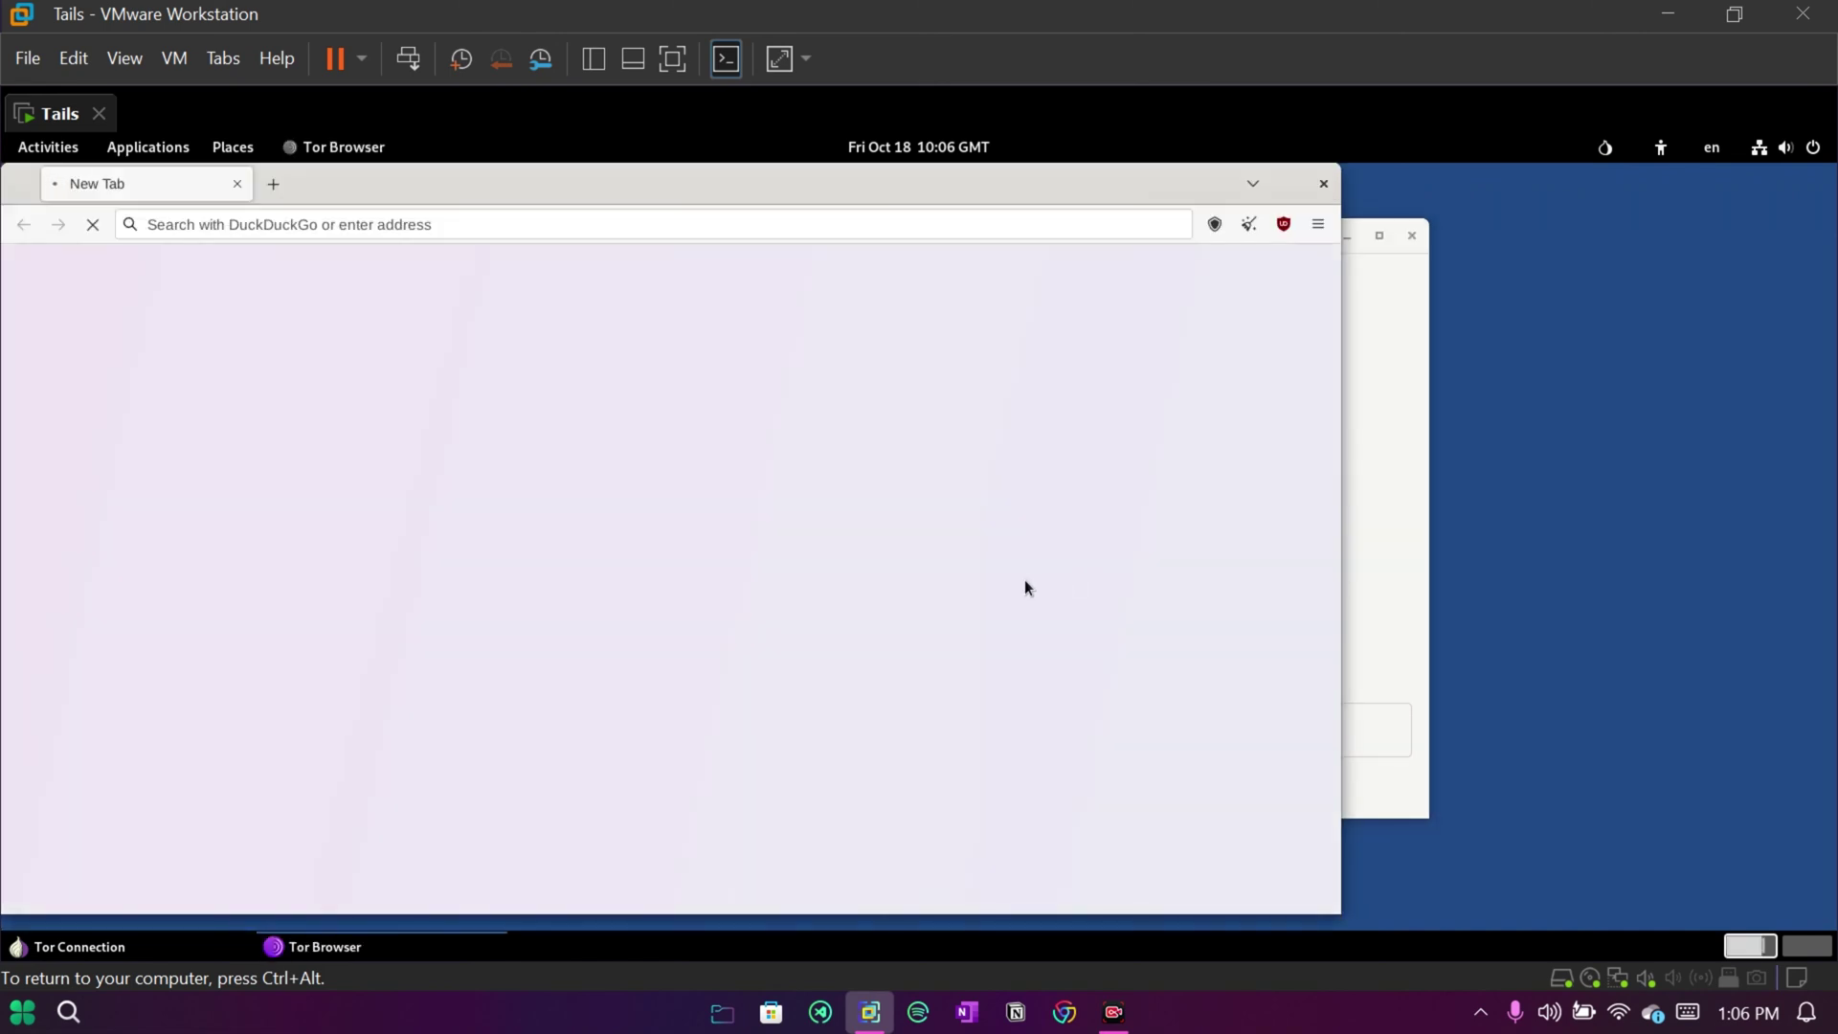
pyautogui.doubleClick(1101, 196)
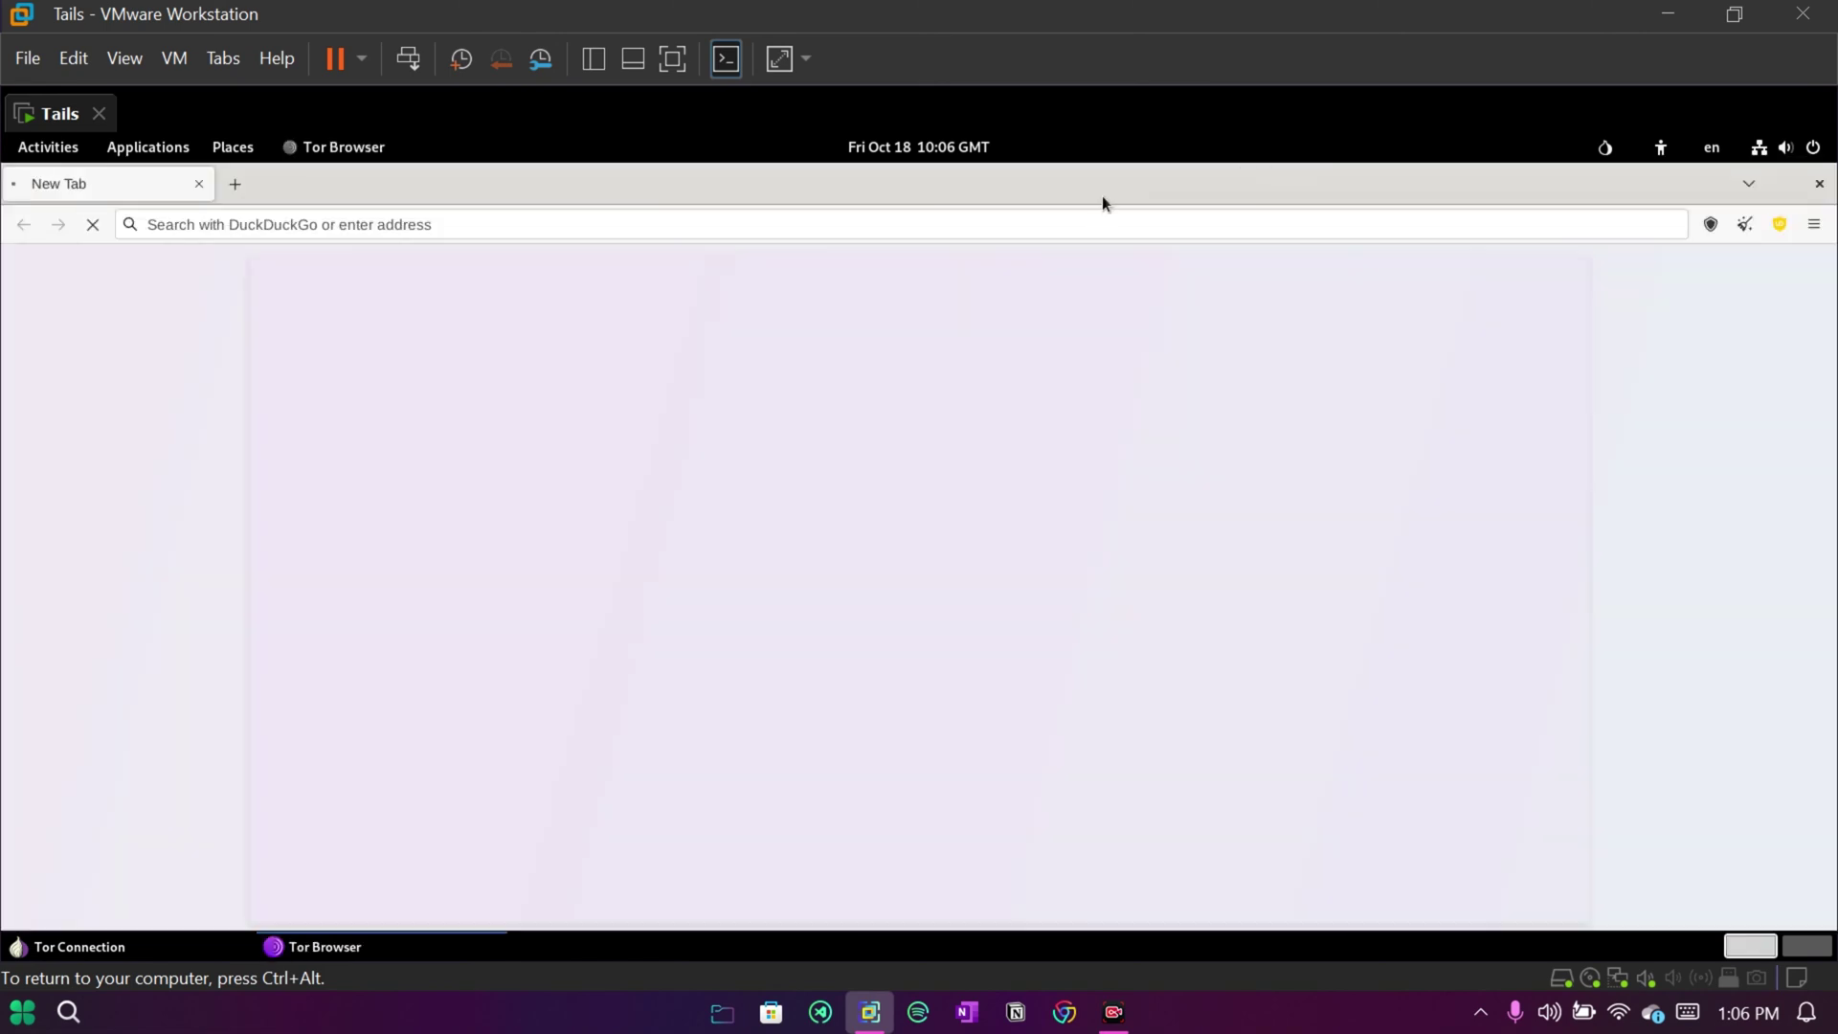
# Try the DuckDuckGo search for "do i leak" once more in the restarted browser
pyautogui.click(794, 233)
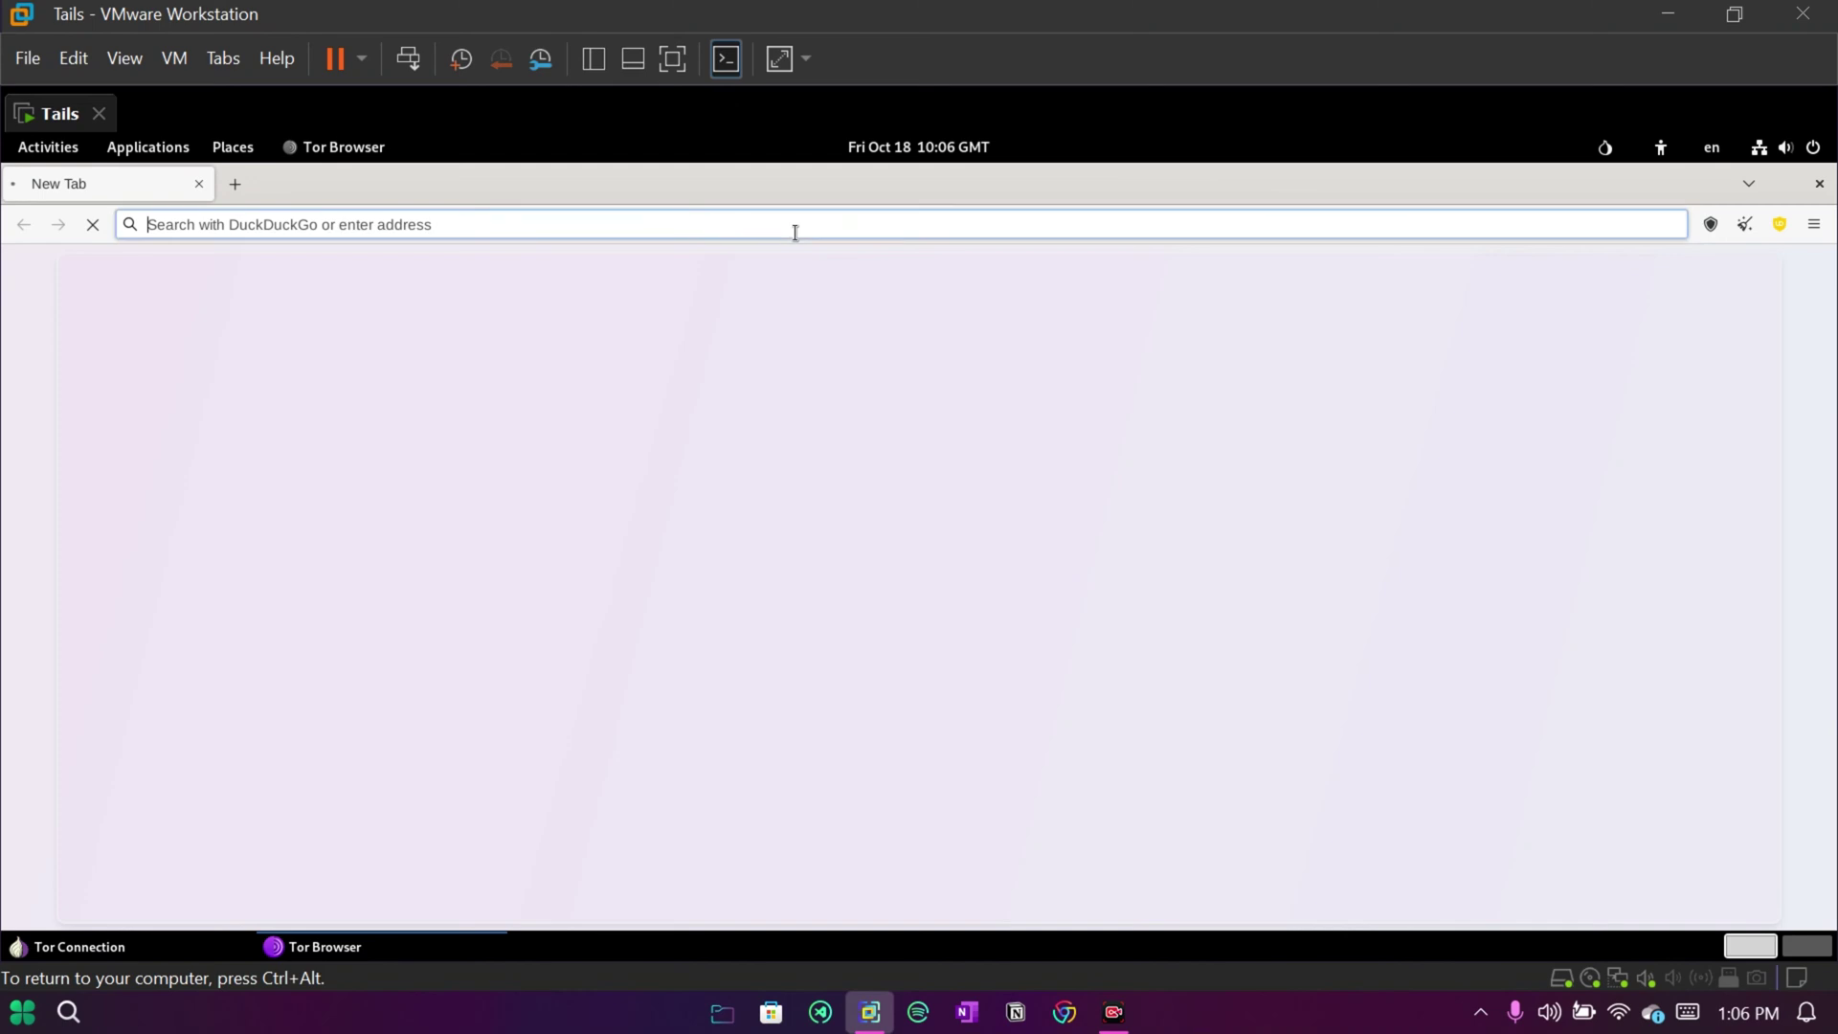
pyautogui.write('d')
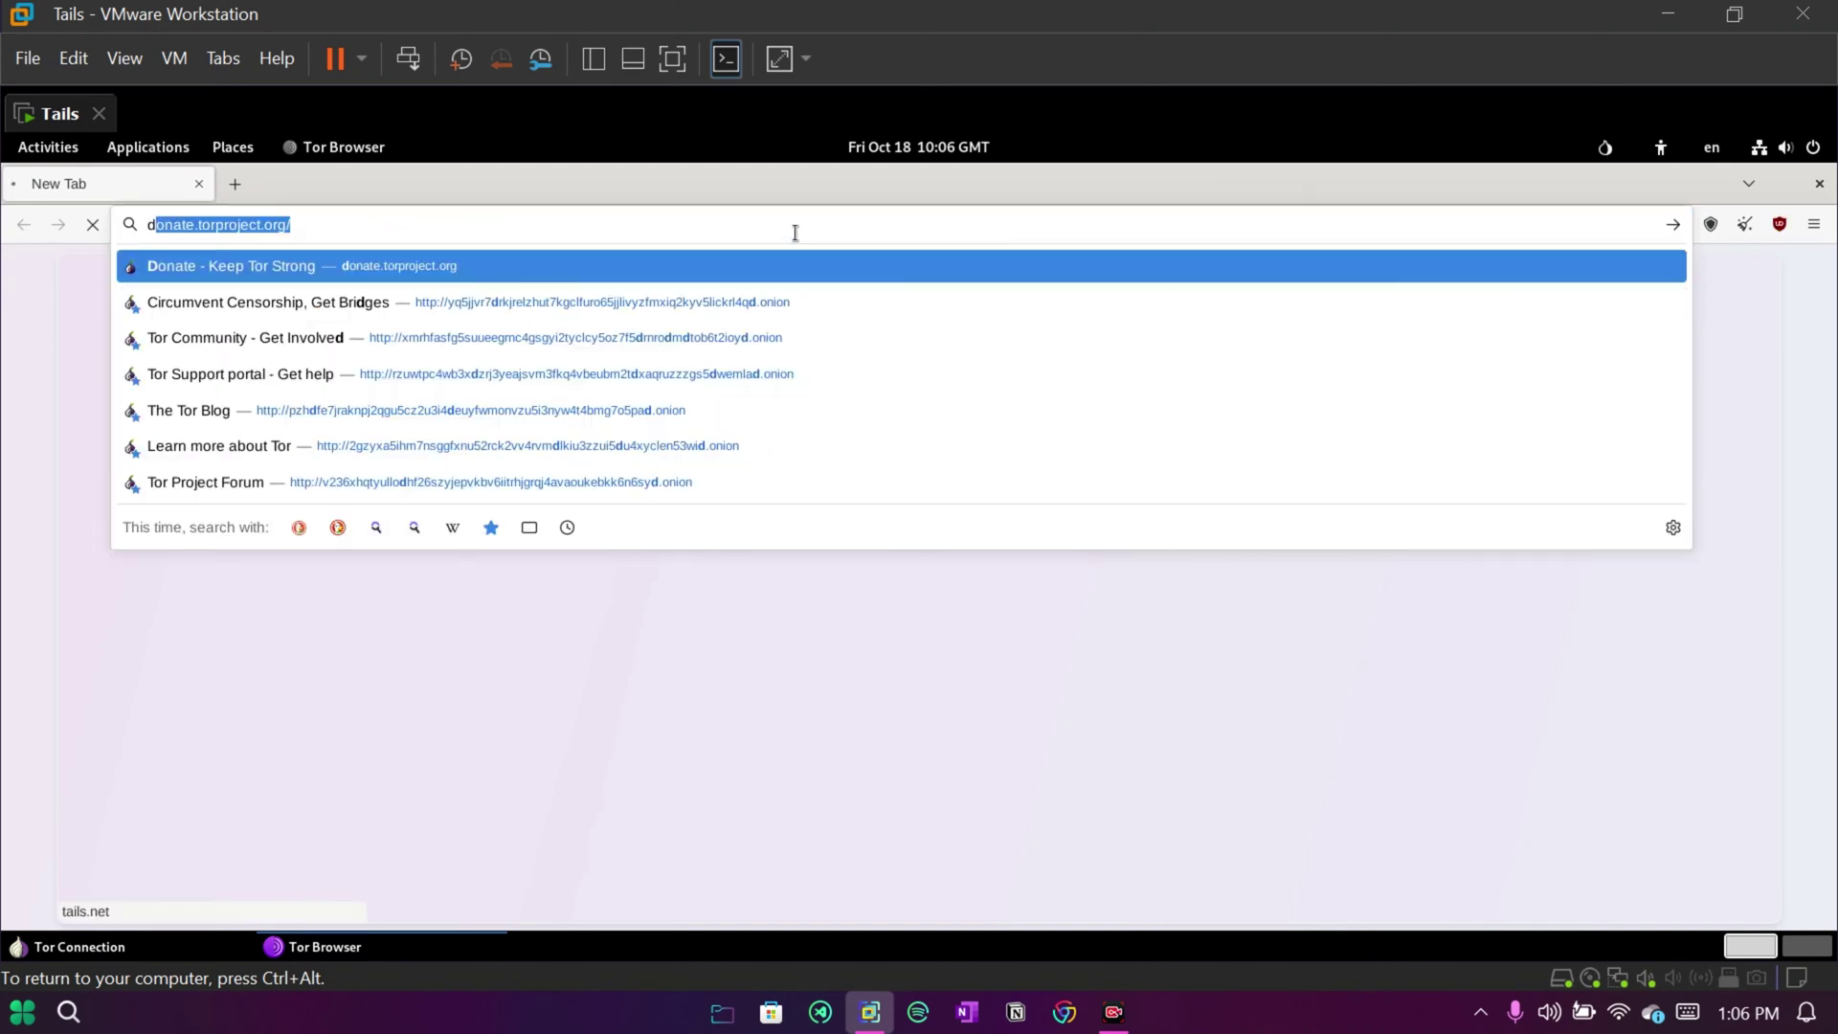
pyautogui.press('BackSpace')
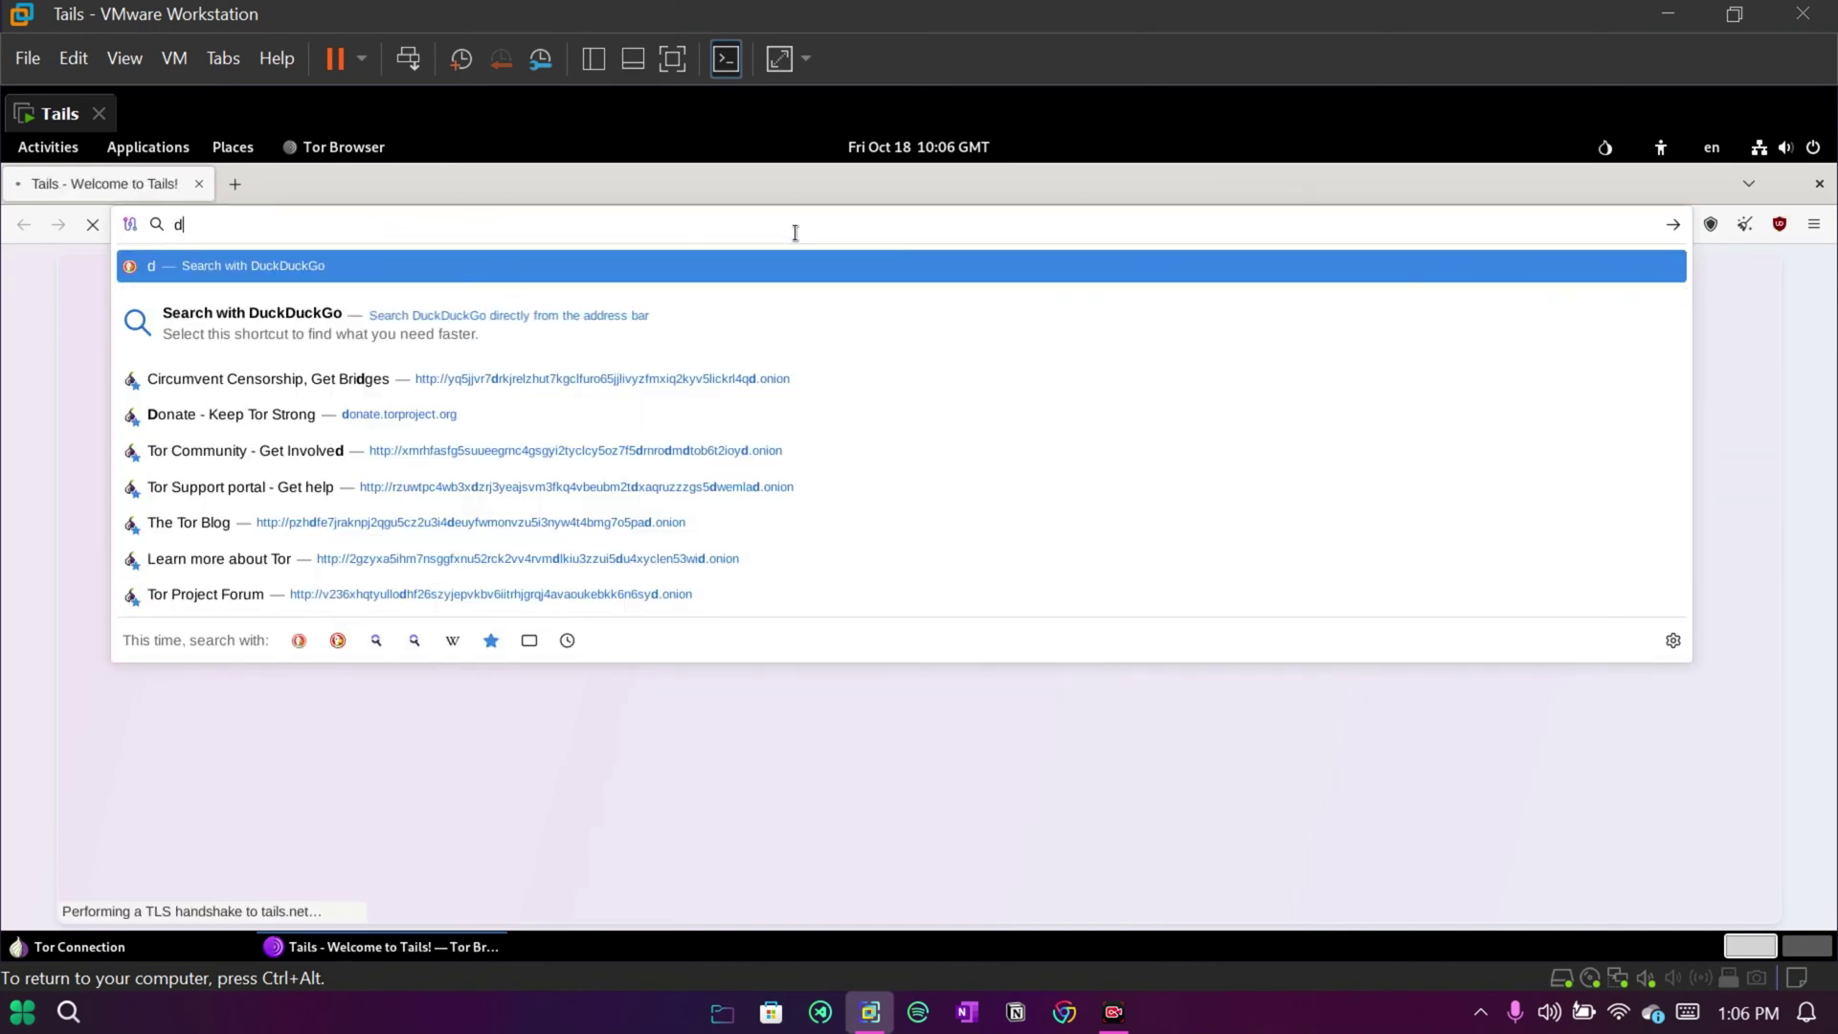
pyautogui.write('o i ')
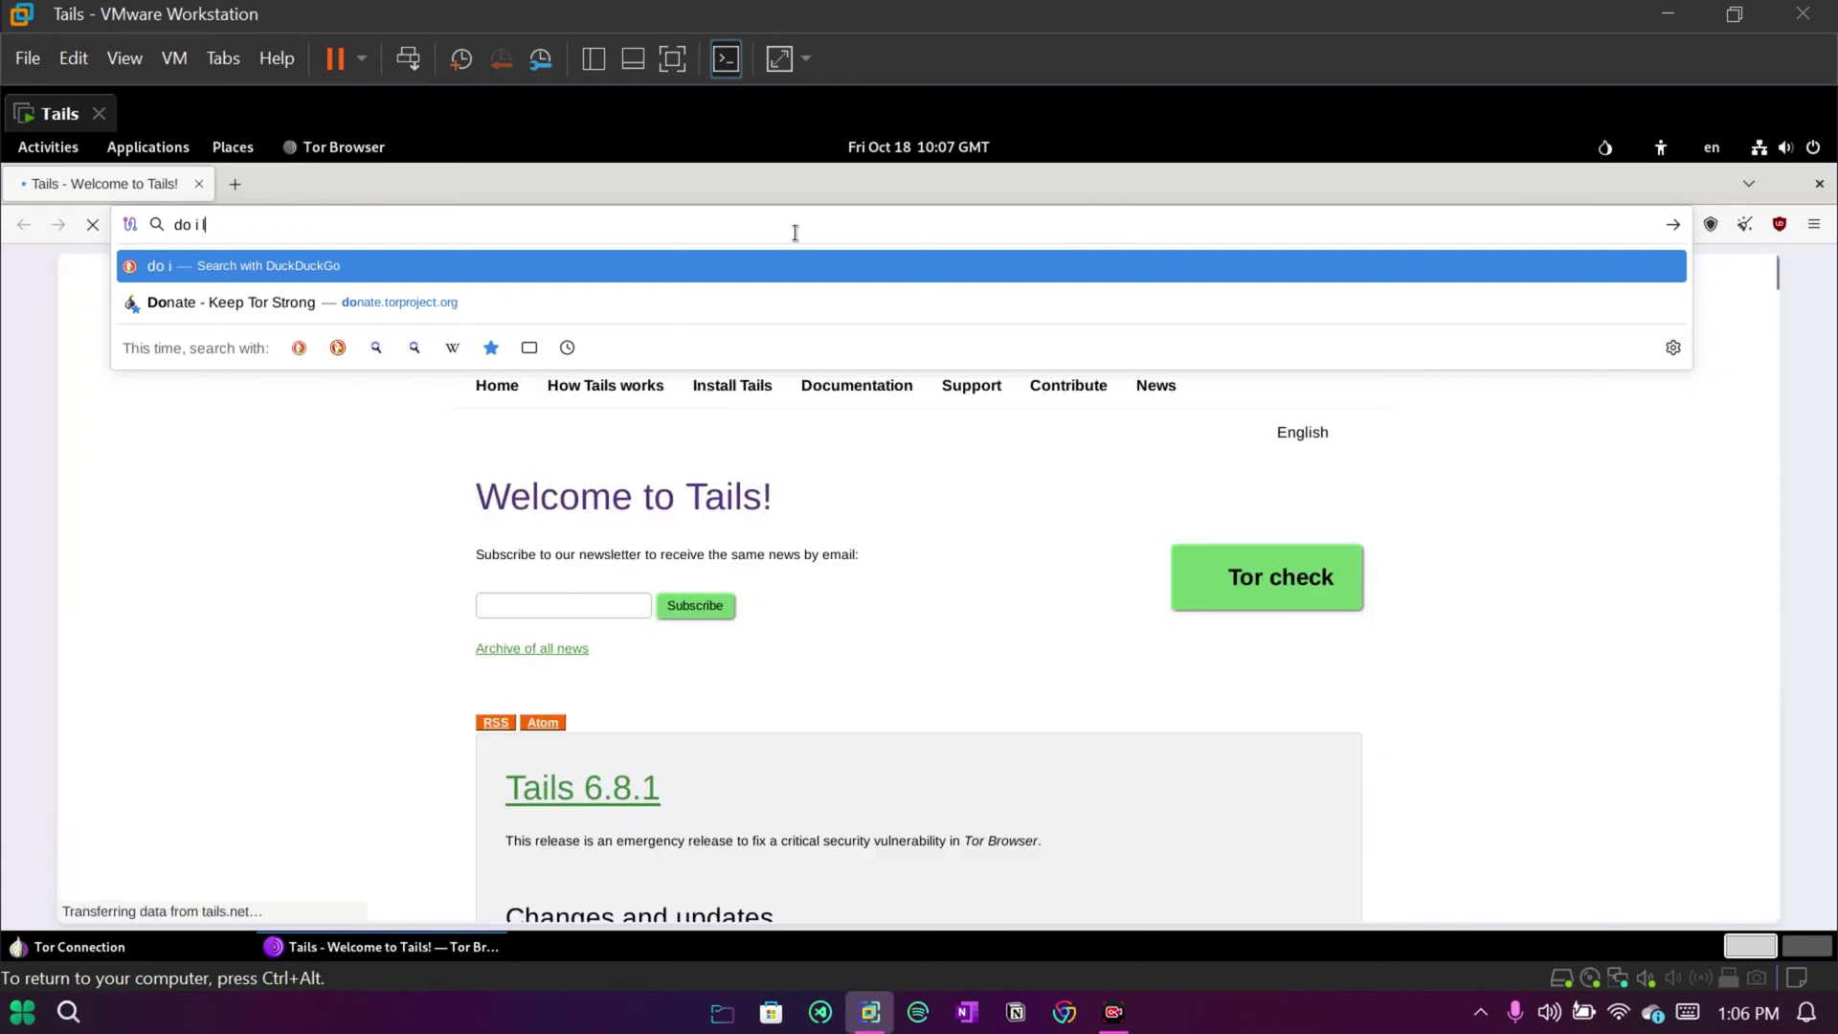
pyautogui.write('leak')
pyautogui.press('Return')
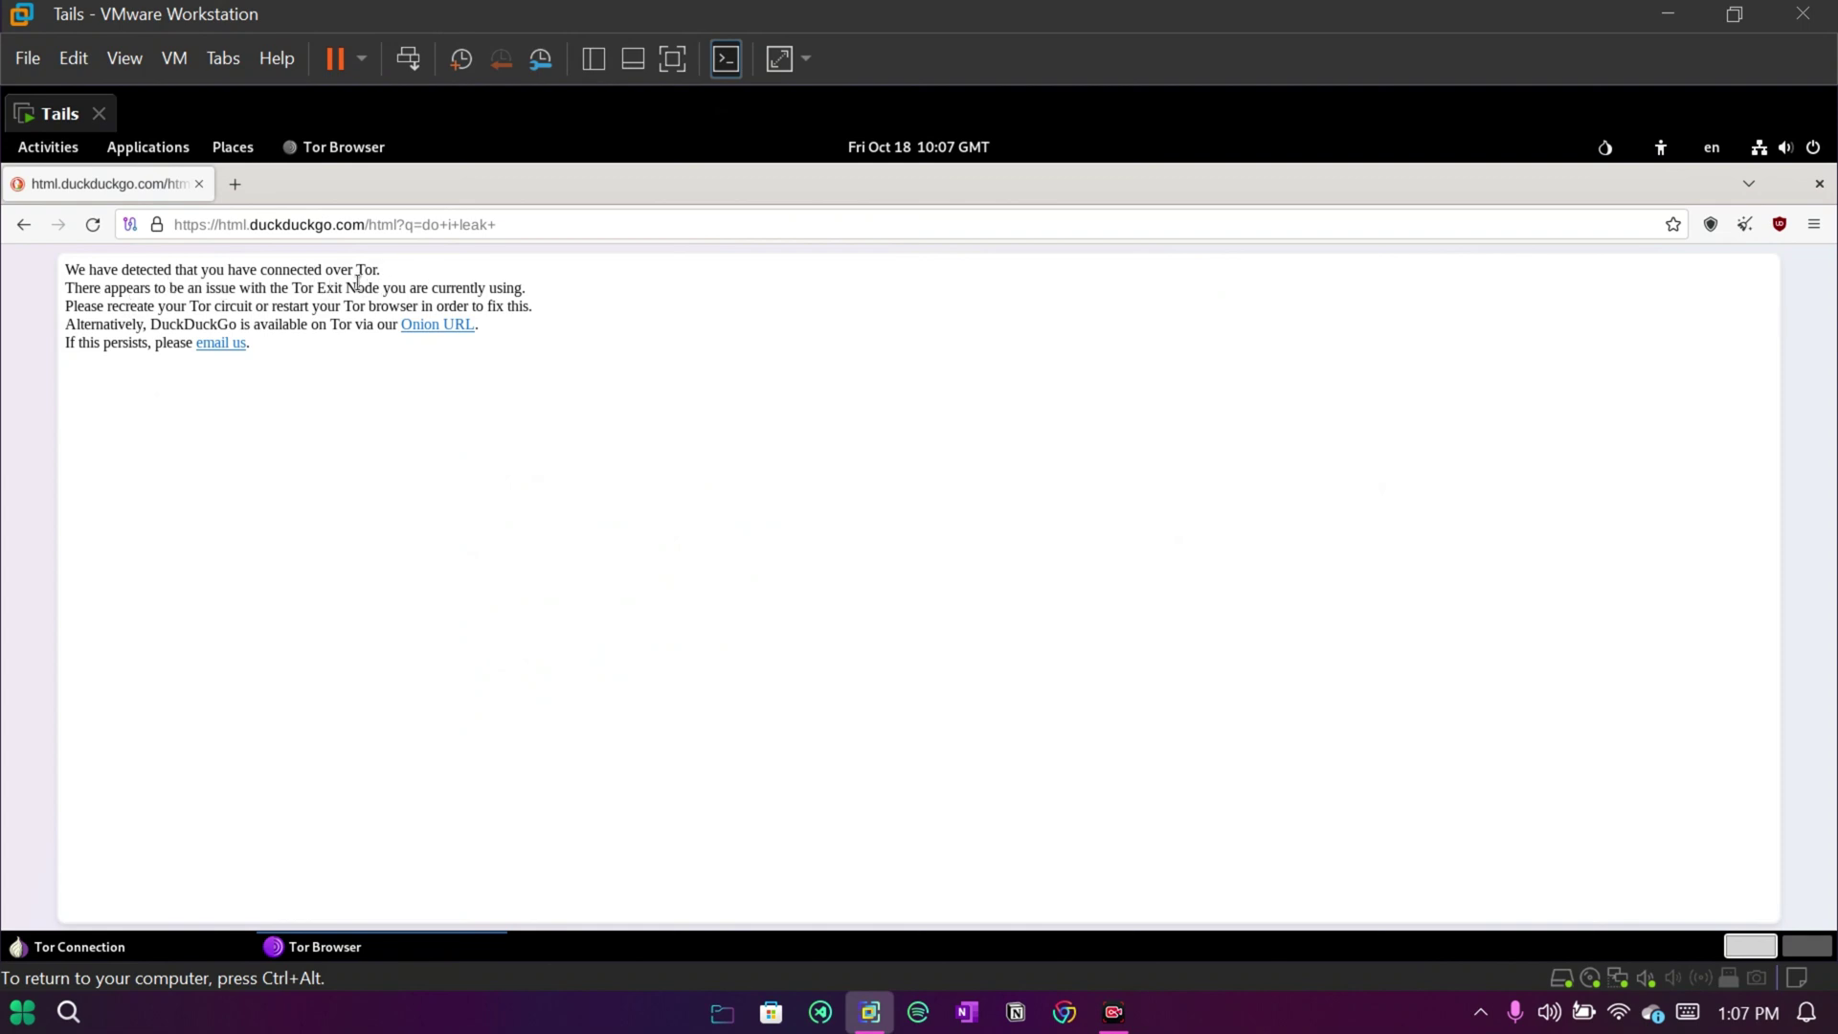
# Close Tor Browser and the Tor Connection window
pyautogui.moveTo(293, 288); pyautogui.dragTo(380, 288)
pyautogui.click(199, 183)
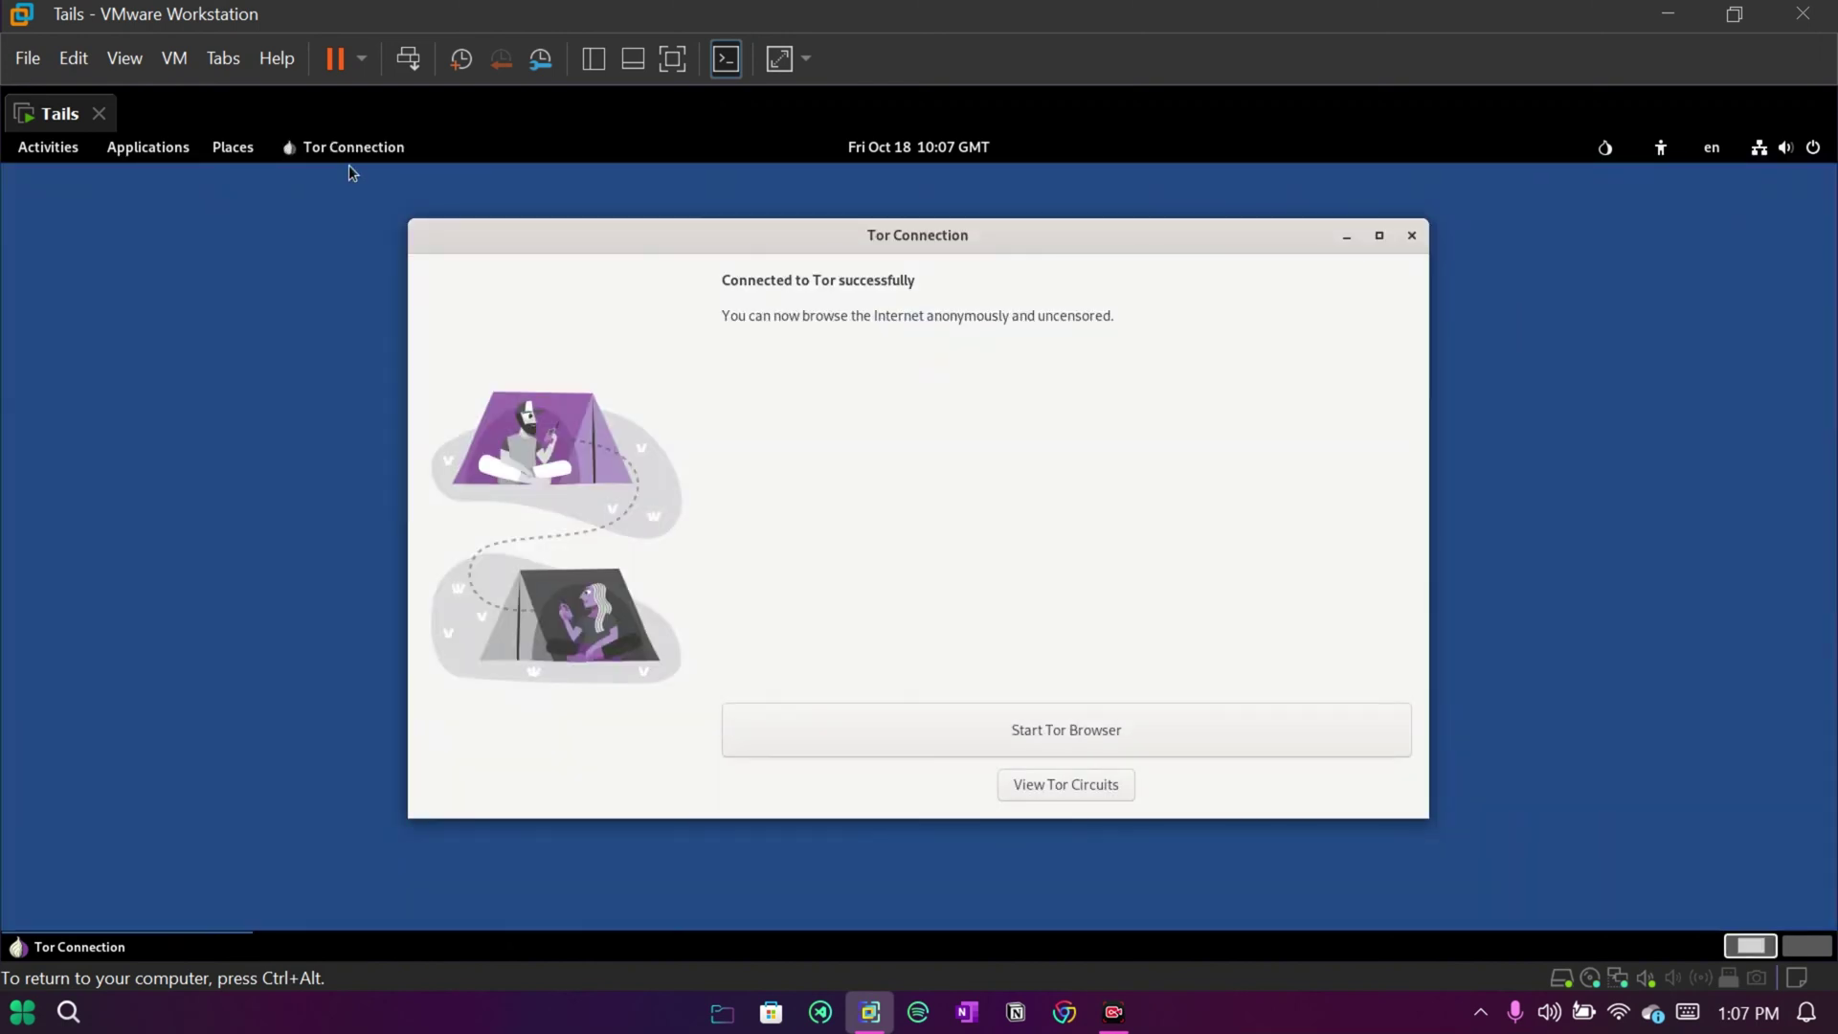
pyautogui.click(1410, 236)
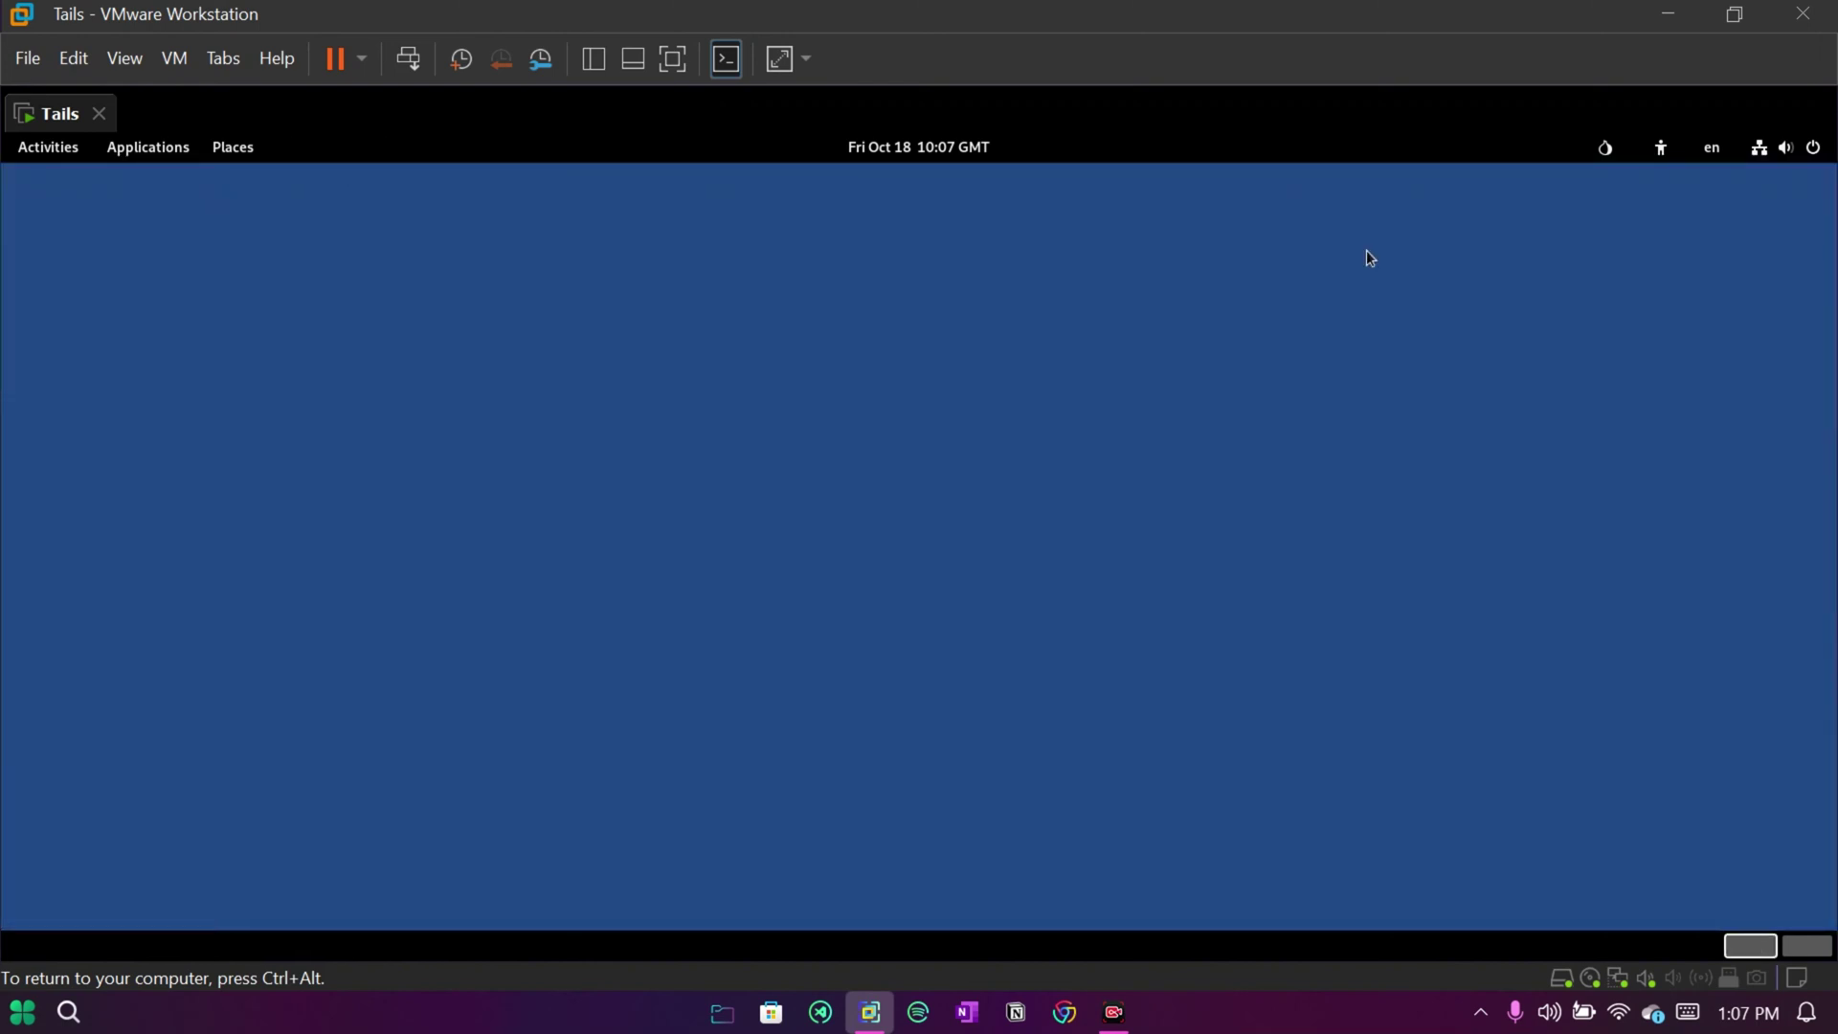
# Reopen the Tor Connection application, start Tor Browser from it and maximize the browser window
pyautogui.click(158, 148)
pyautogui.moveTo(74, 187)
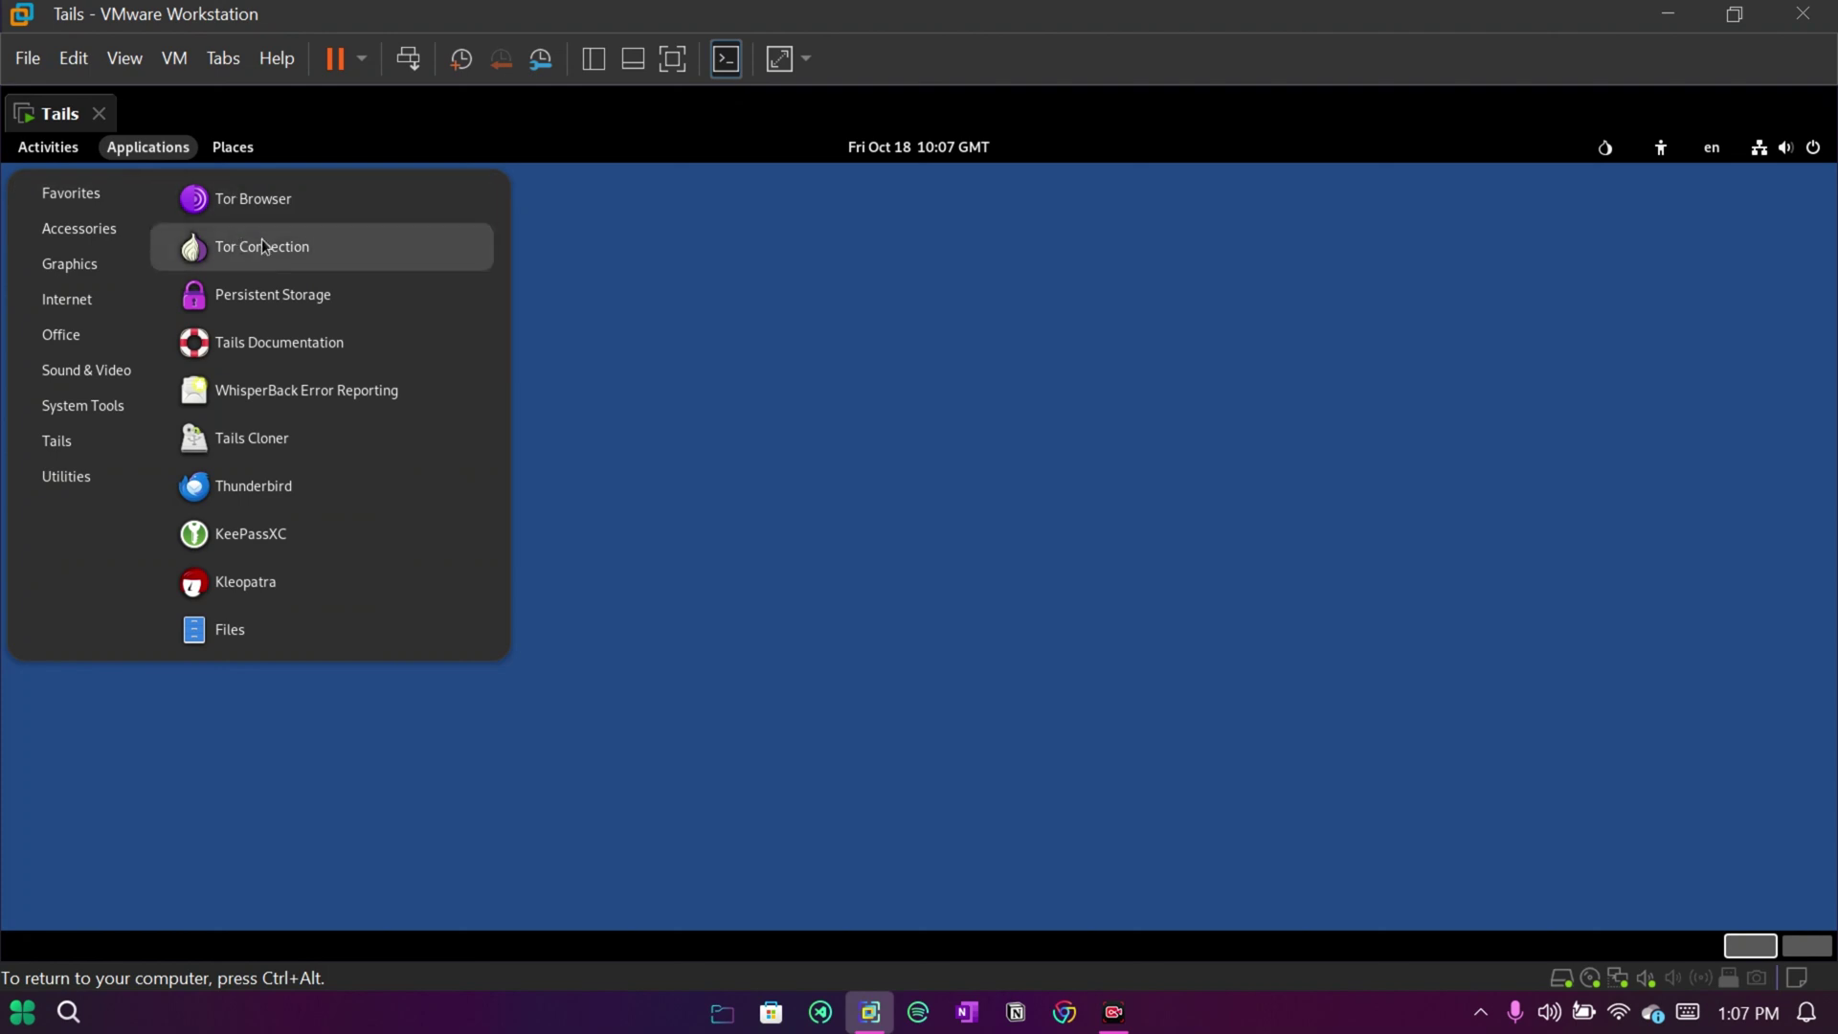
pyautogui.click(264, 247)
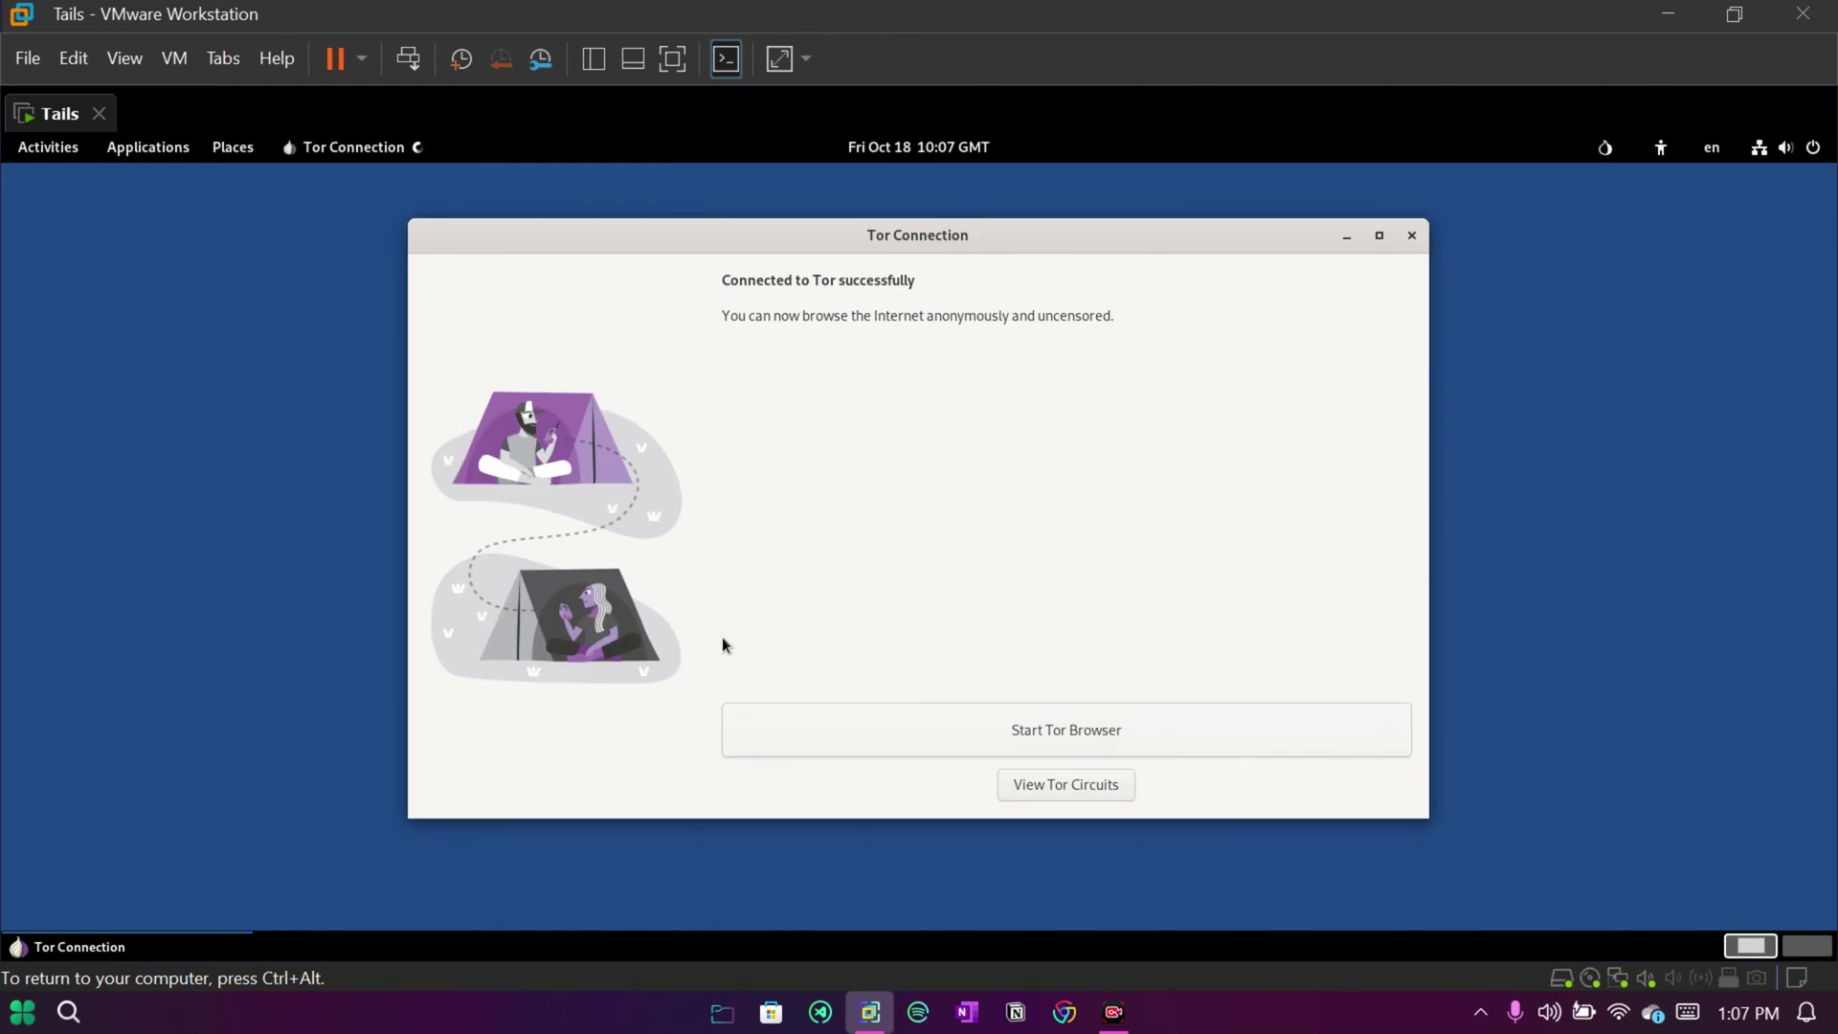
pyautogui.click(1066, 728)
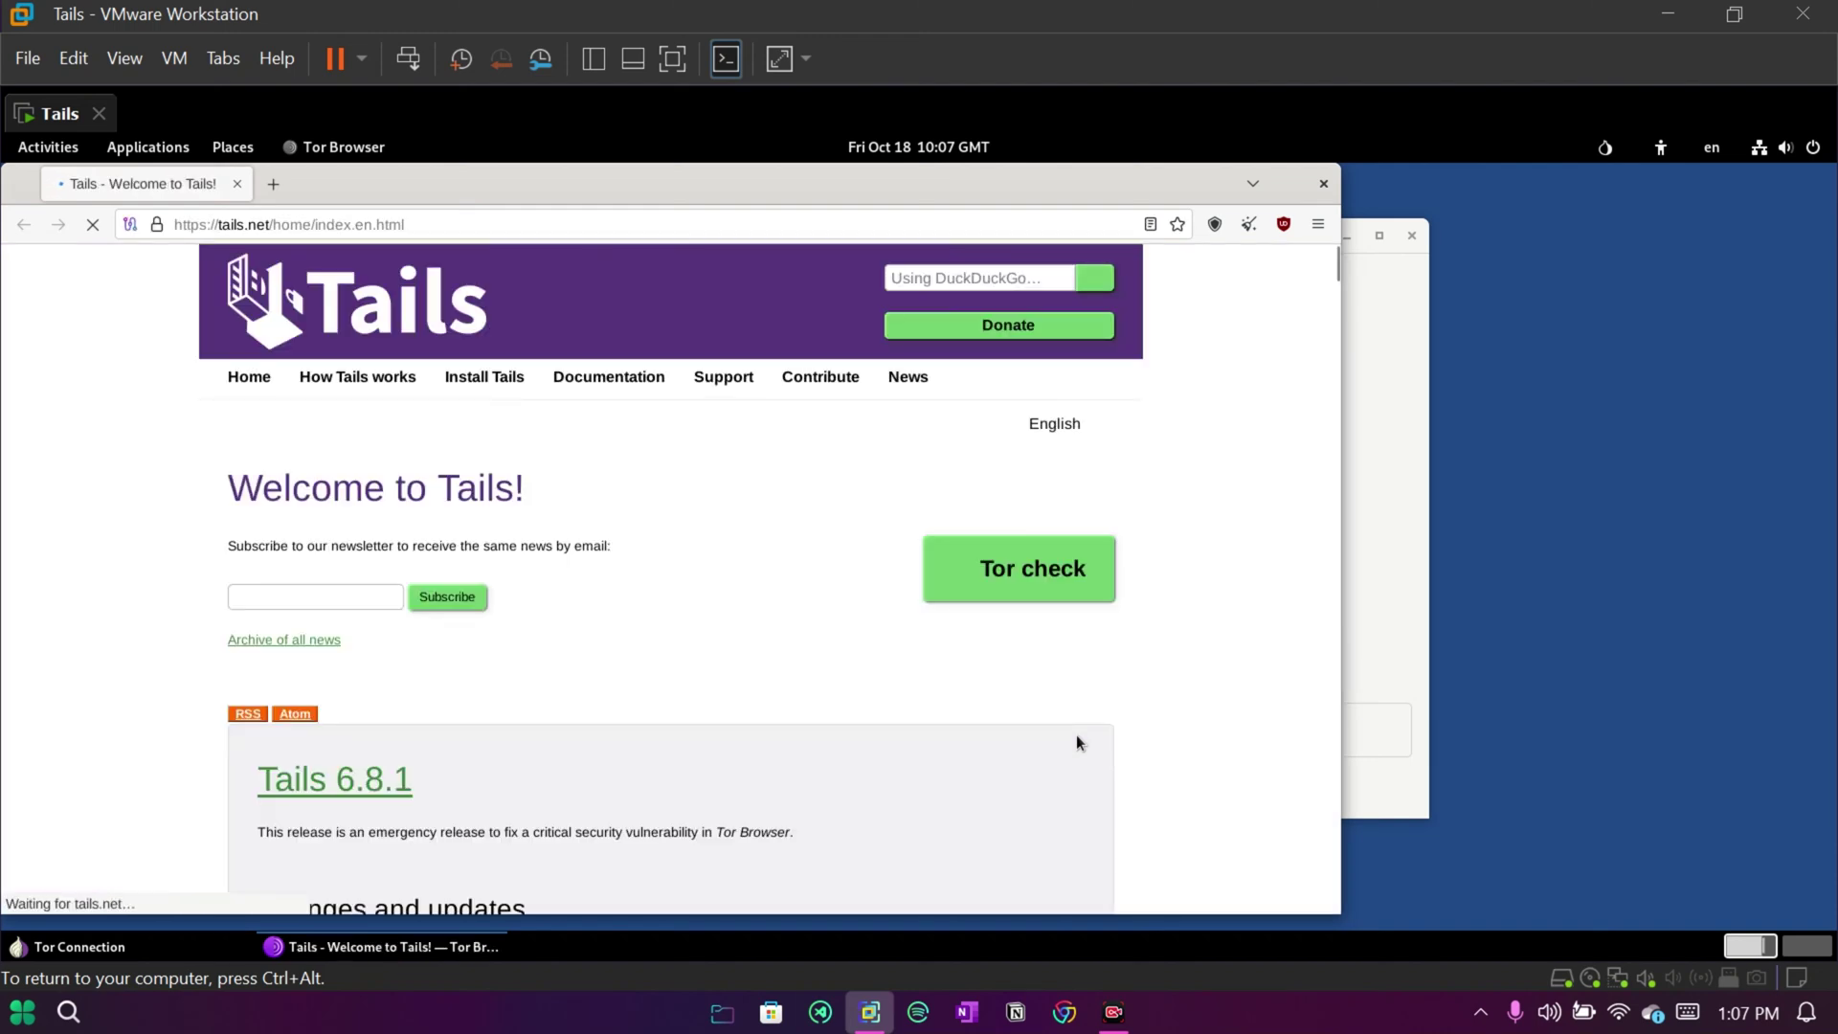
pyautogui.doubleClick(935, 182)
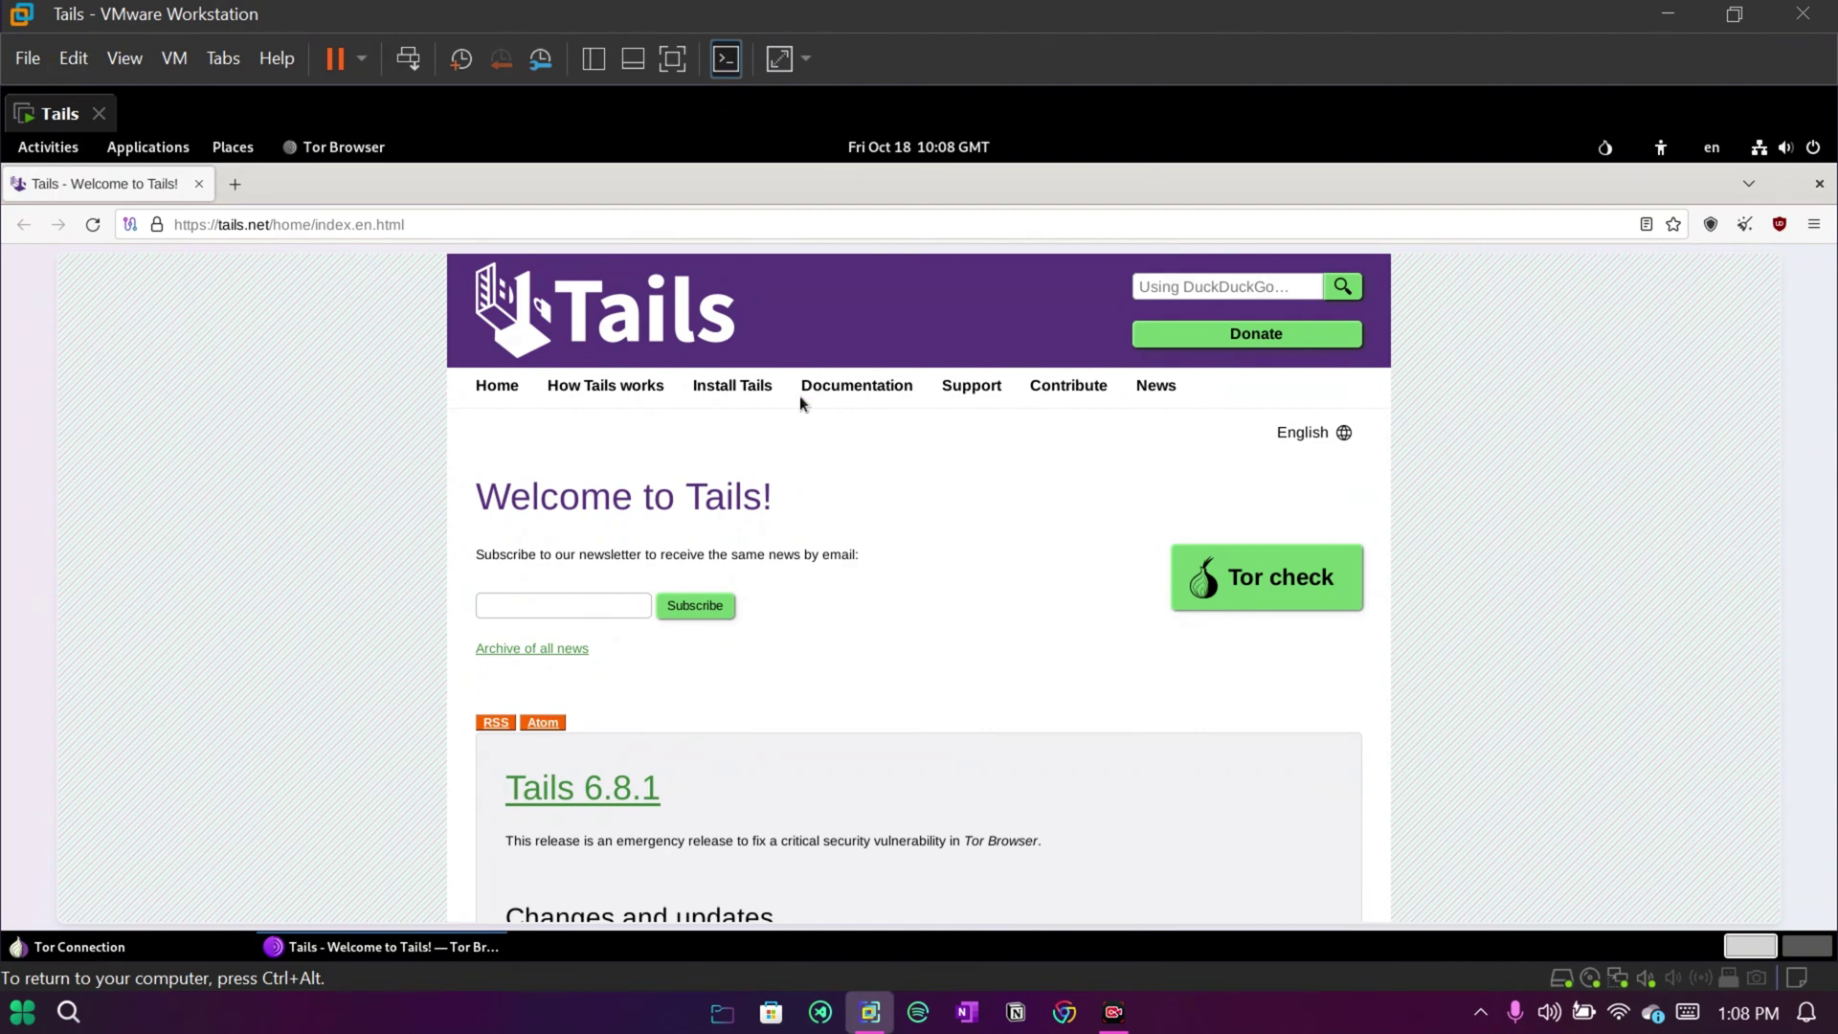
# Search DuckDuckGo for "what is my" in a new tab
pyautogui.click(237, 185)
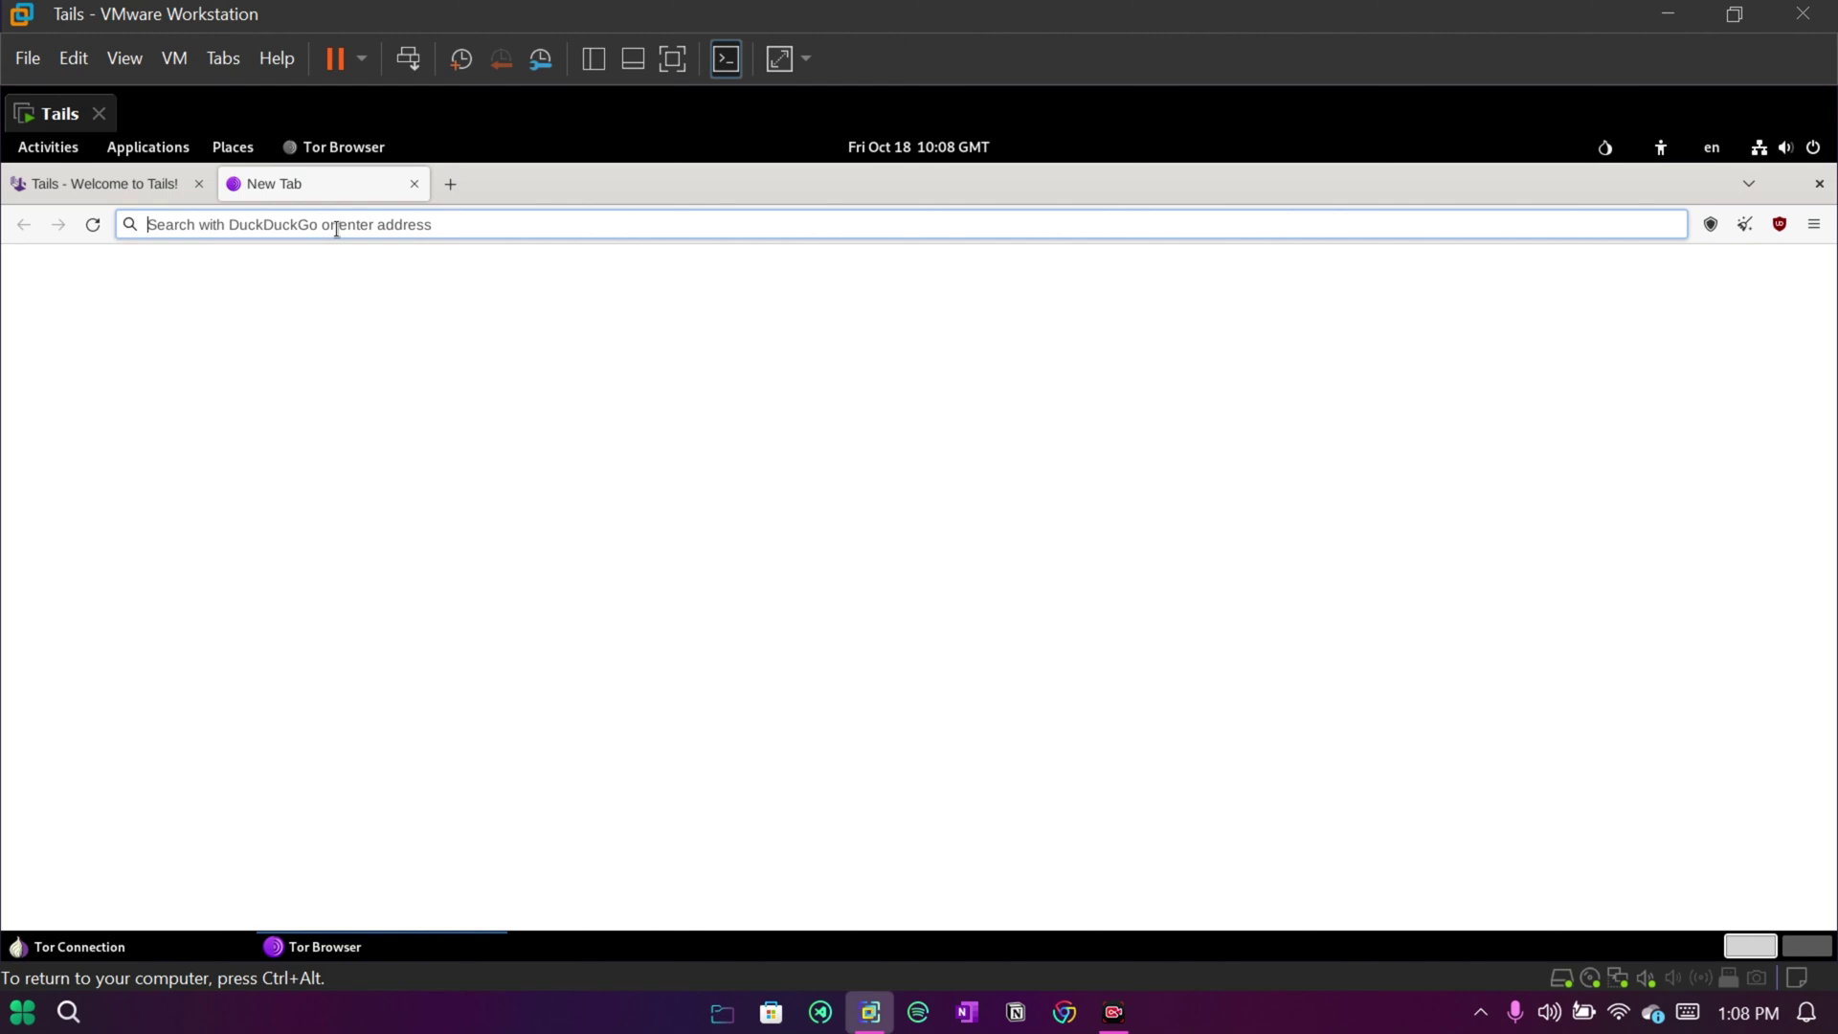
pyautogui.write('do')
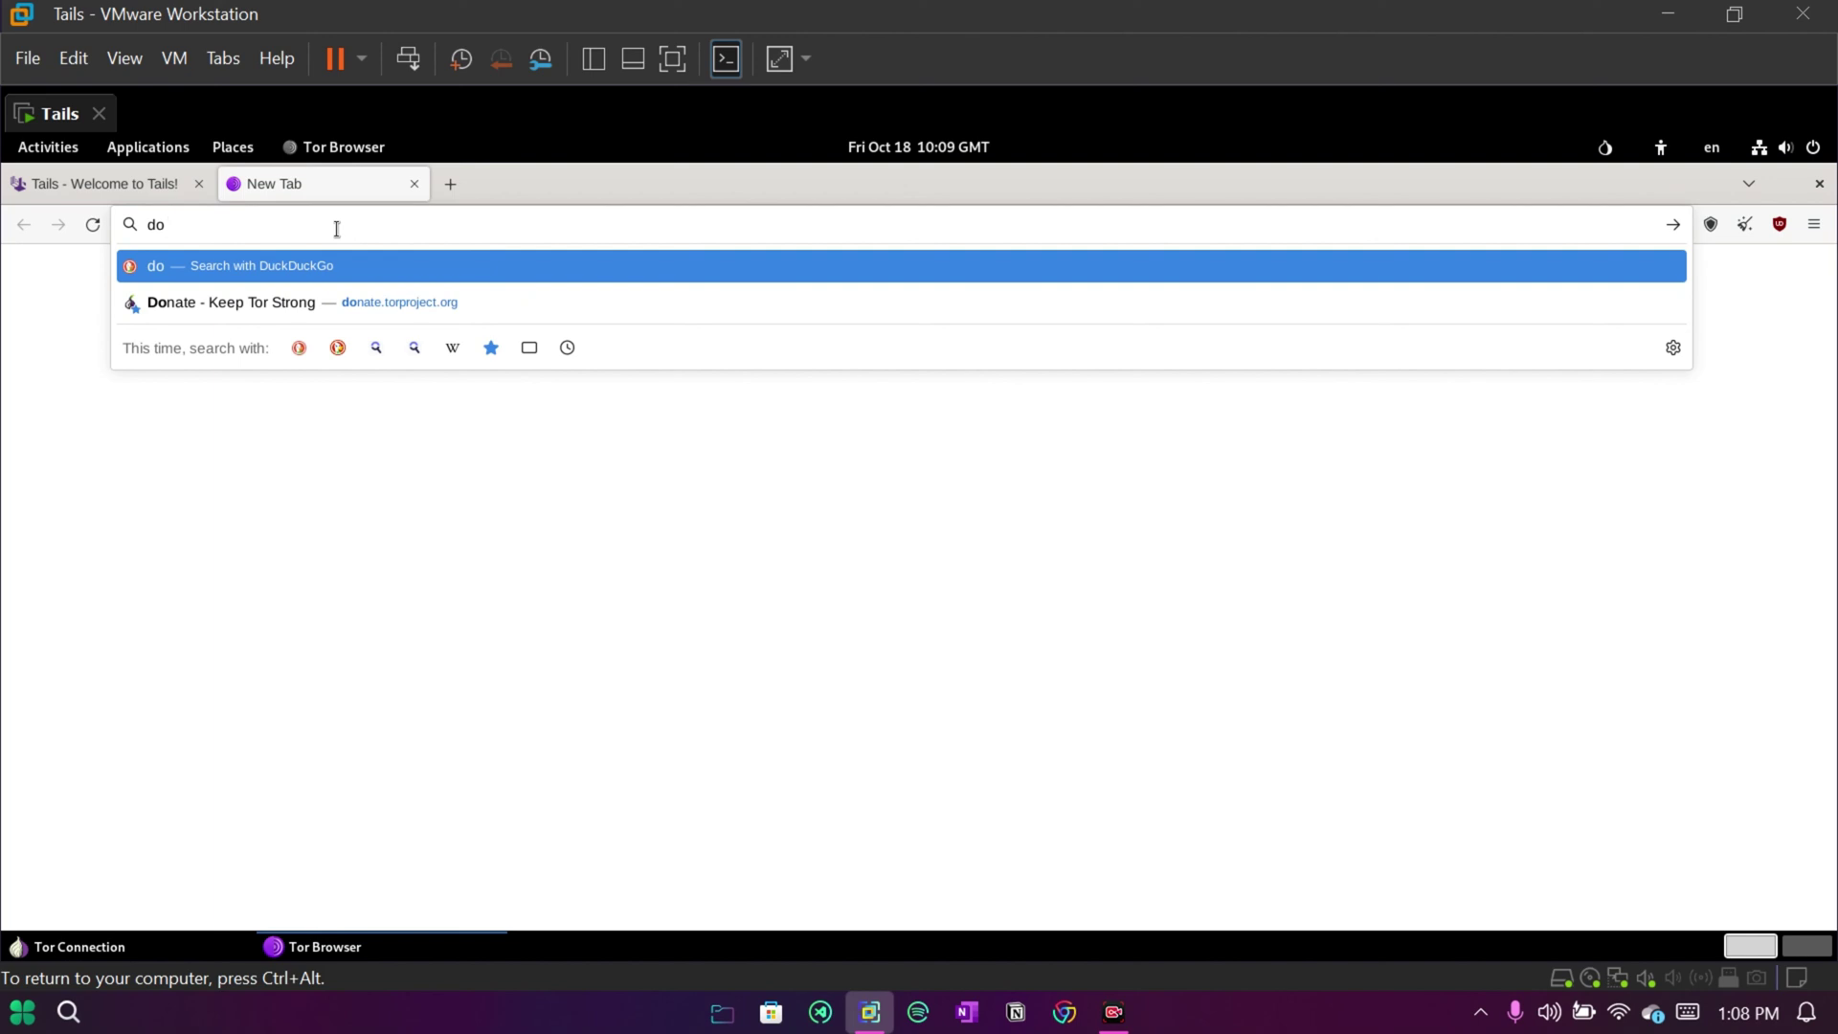
pyautogui.press('BackSpace')
pyautogui.press('BackSpace')
pyautogui.write('what is ')
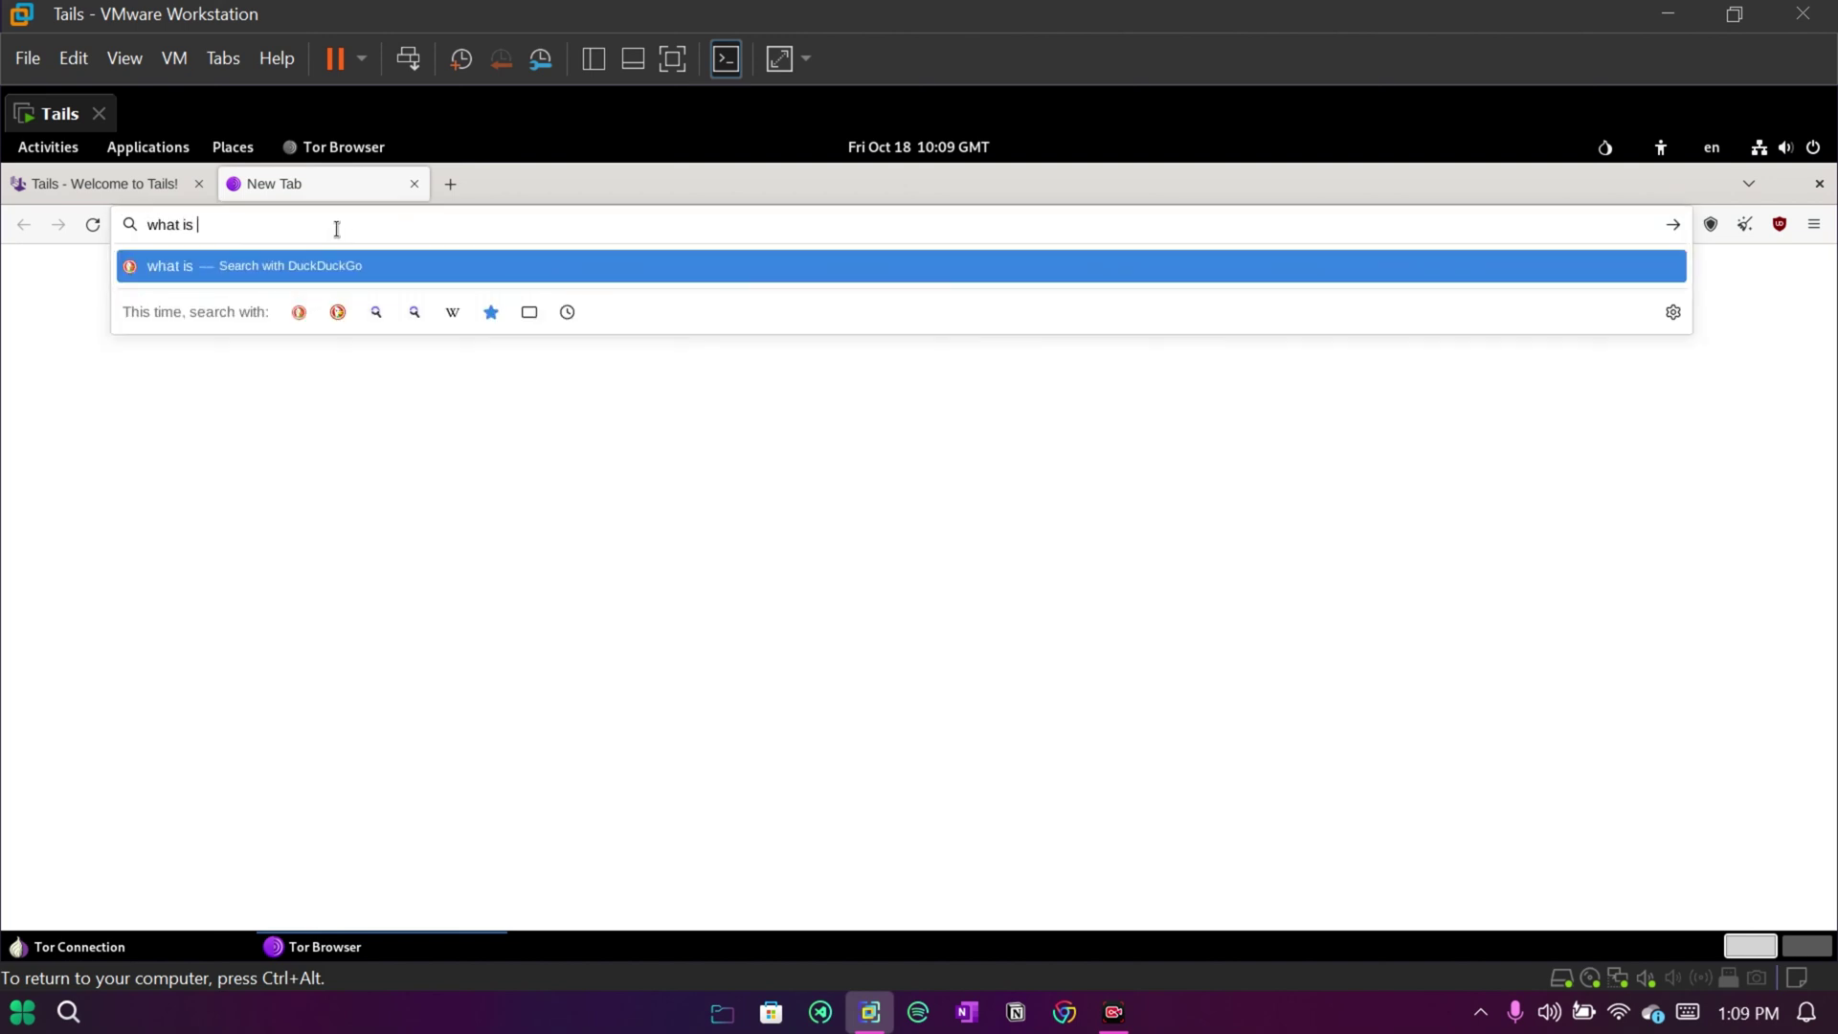
pyautogui.write('my')
pyautogui.press('Return')
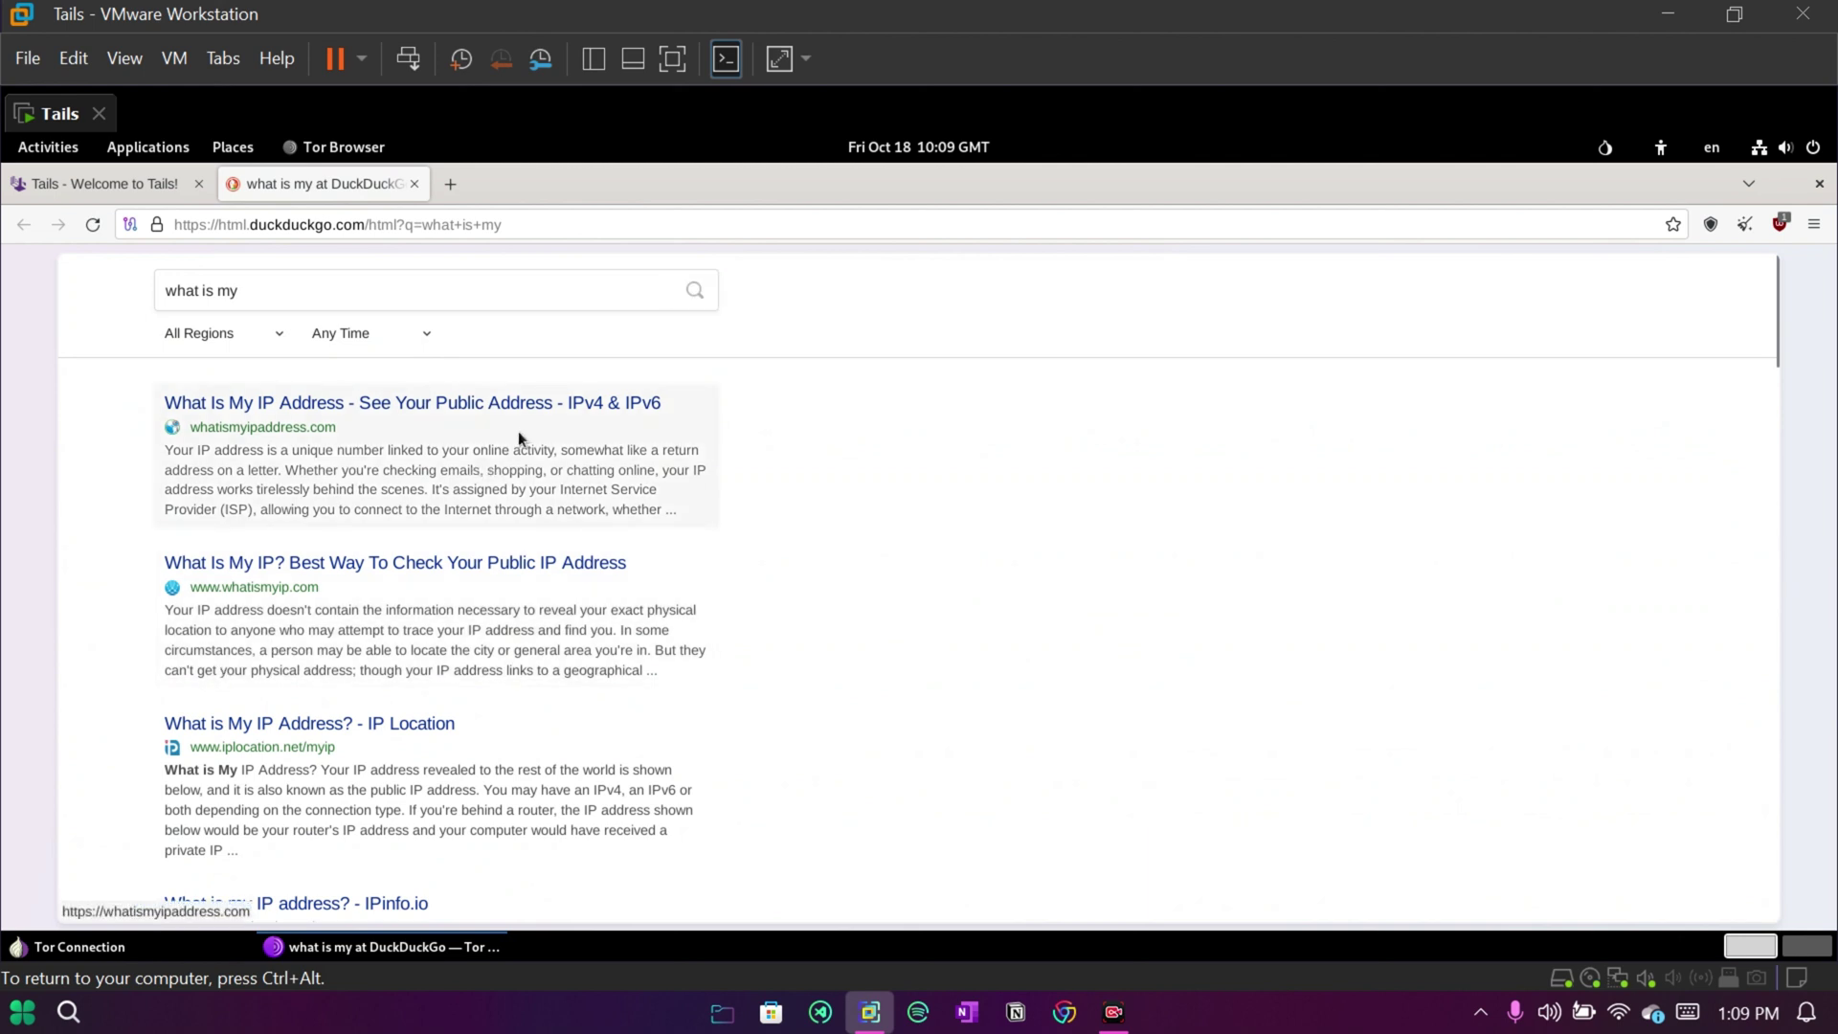
# Open the whatismyipaddress.com result and examine the reported IP address, ISP and location details
pyautogui.click(332, 410)
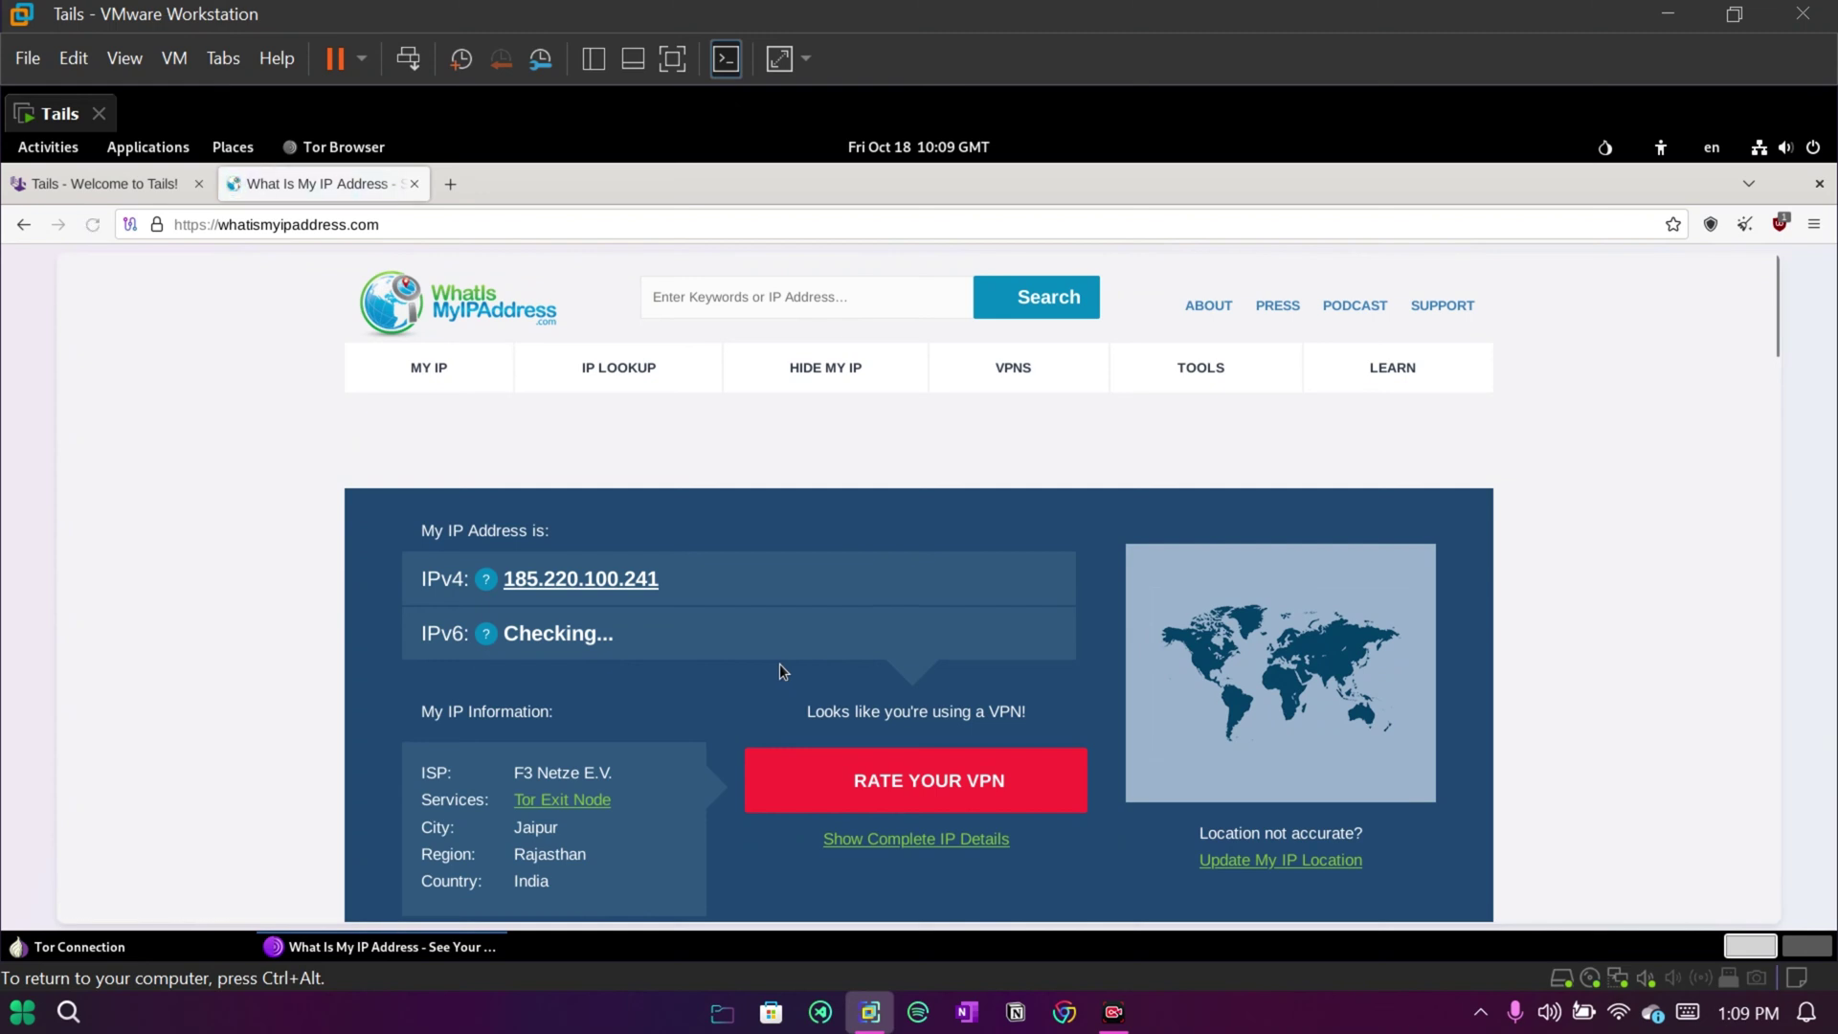
pyautogui.scroll(-5, 756, 667)
pyautogui.scroll(4, 677, 614)
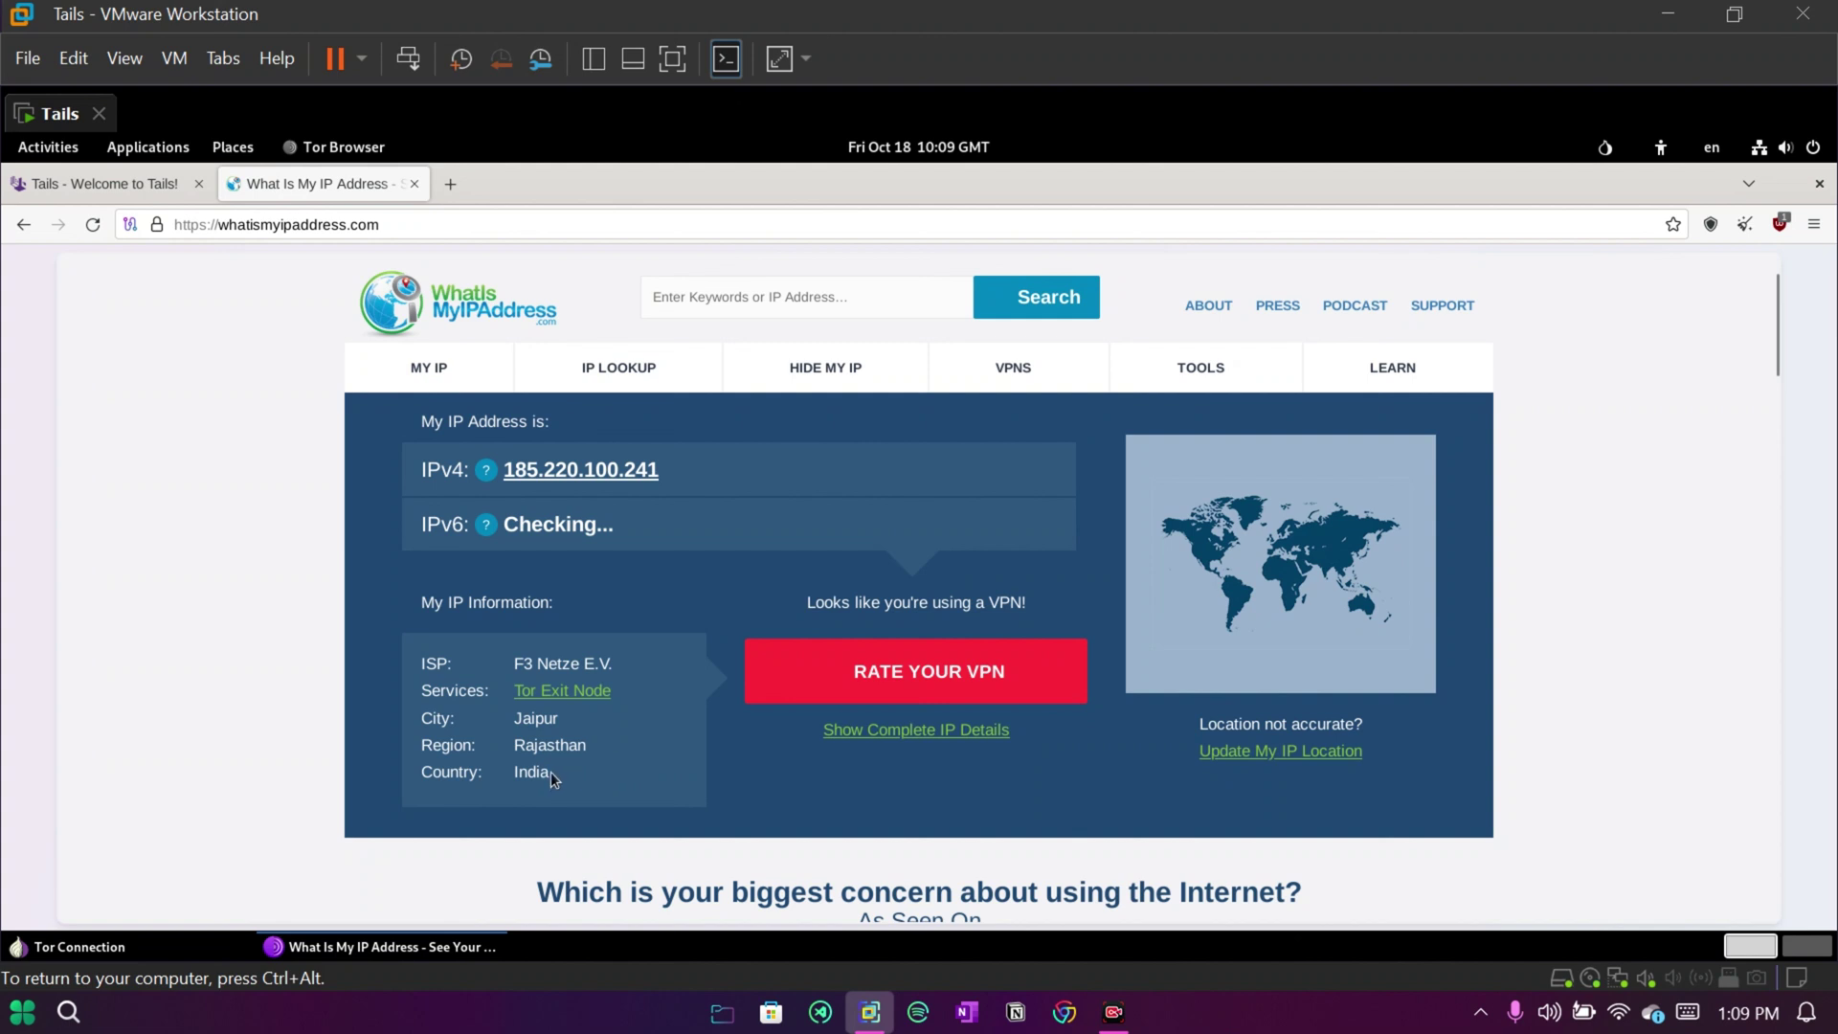
pyautogui.moveTo(550, 772); pyautogui.dragTo(440, 745)
pyautogui.click(607, 755)
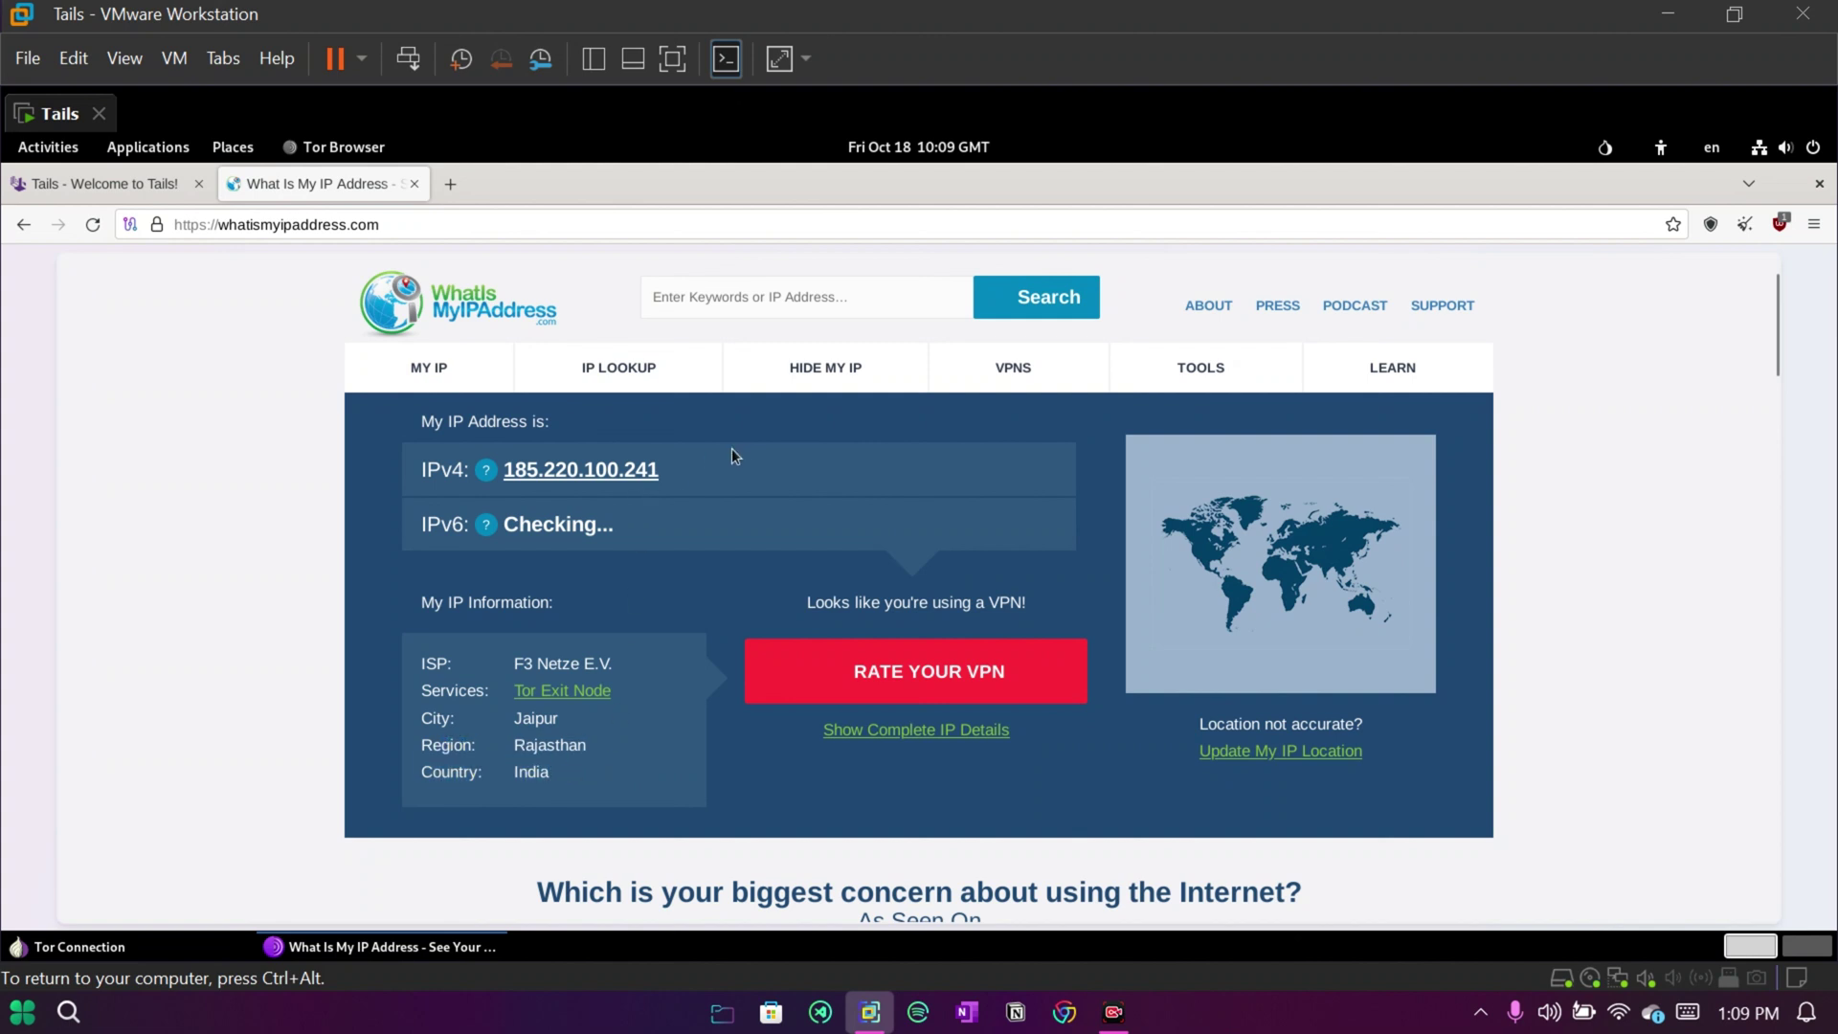